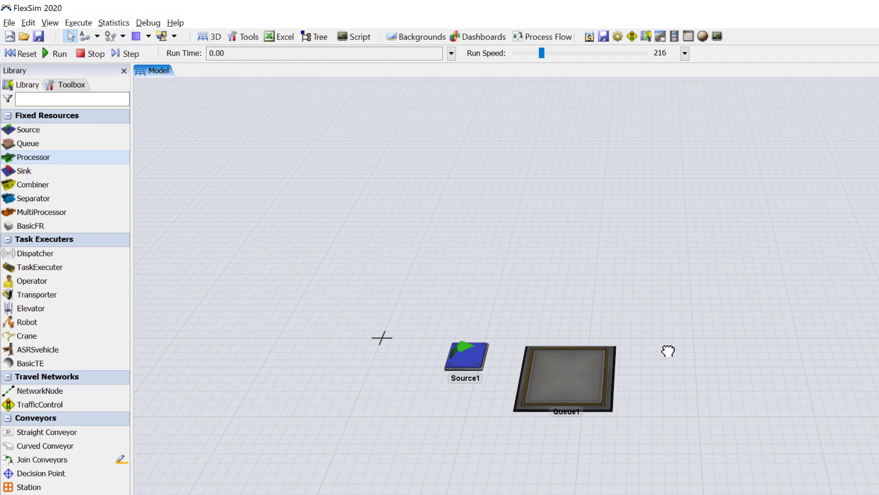
Step: Place a Processor beside the queue and a Sink beyond it to complete the row of fixed resources
left_click_drag(668, 351, 667, 351)
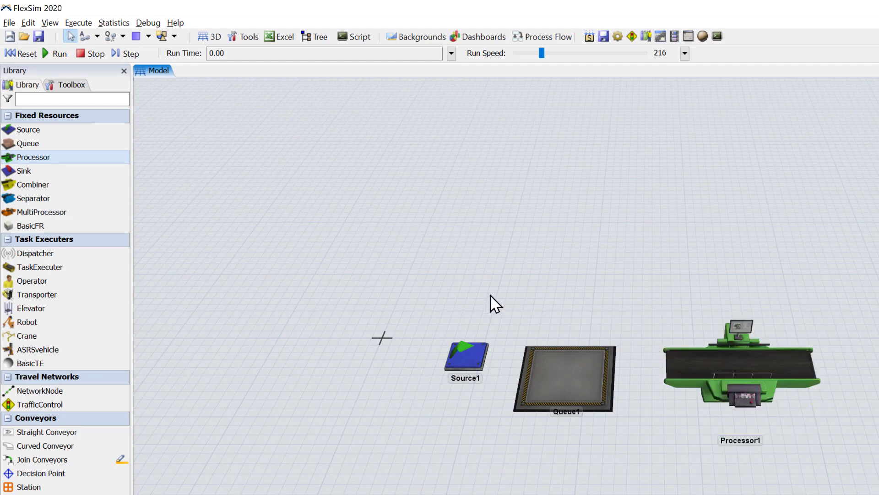
left_click(113, 169)
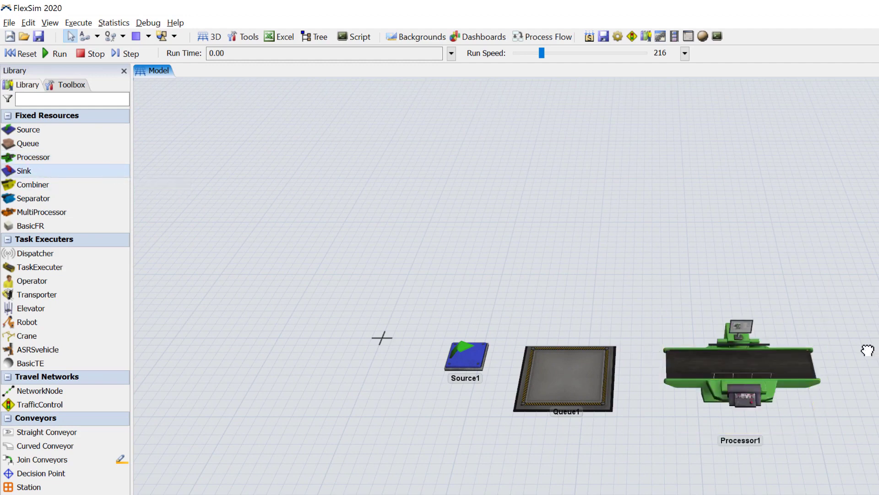
left_click(834, 347)
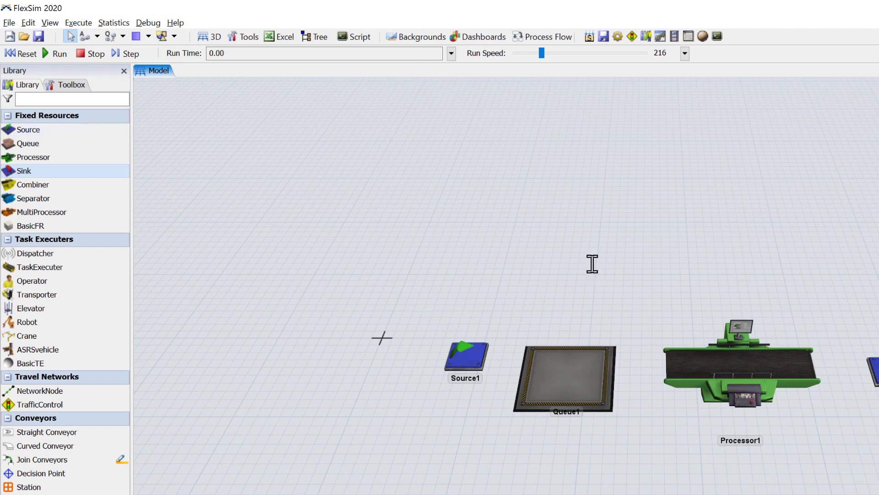
Step: Test-run the unconnected model briefly and reset it to time zero
left_click(53, 54)
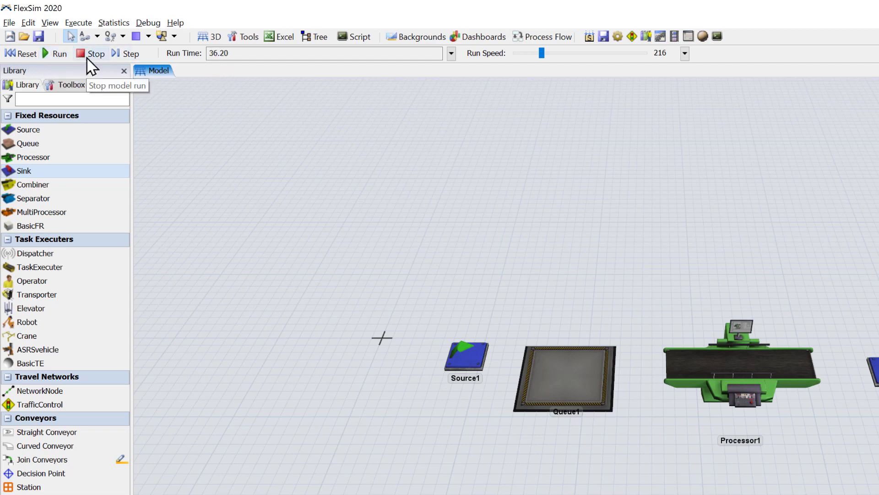
left_click(28, 55)
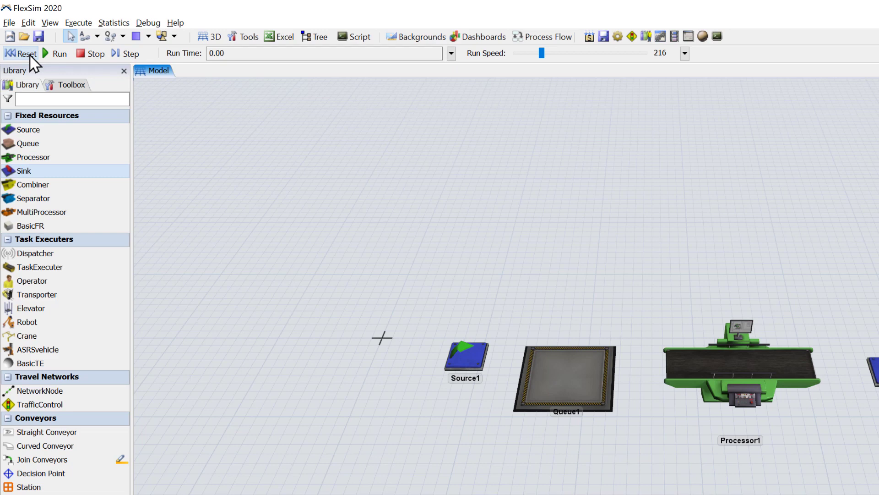
left_click(86, 37)
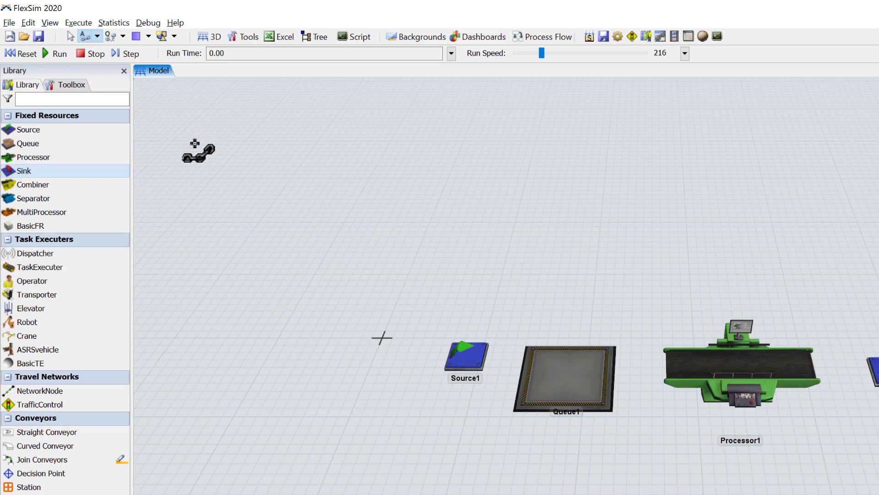
left_click(111, 37)
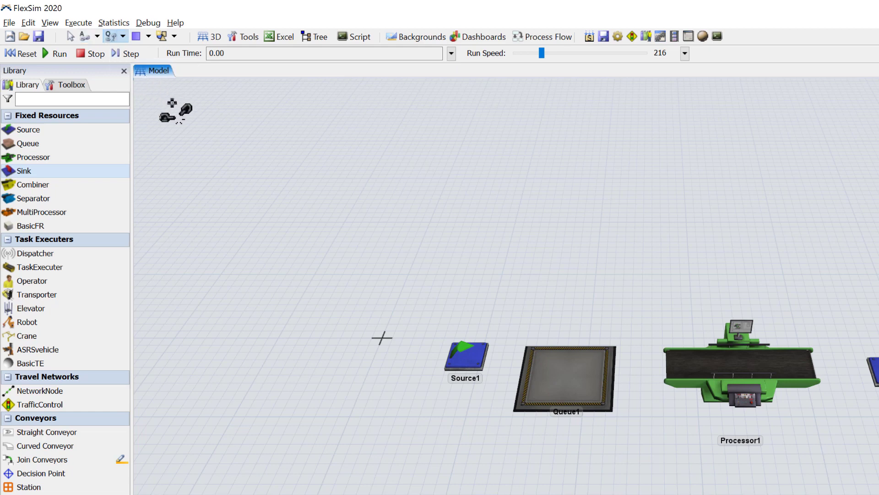
left_click(71, 36)
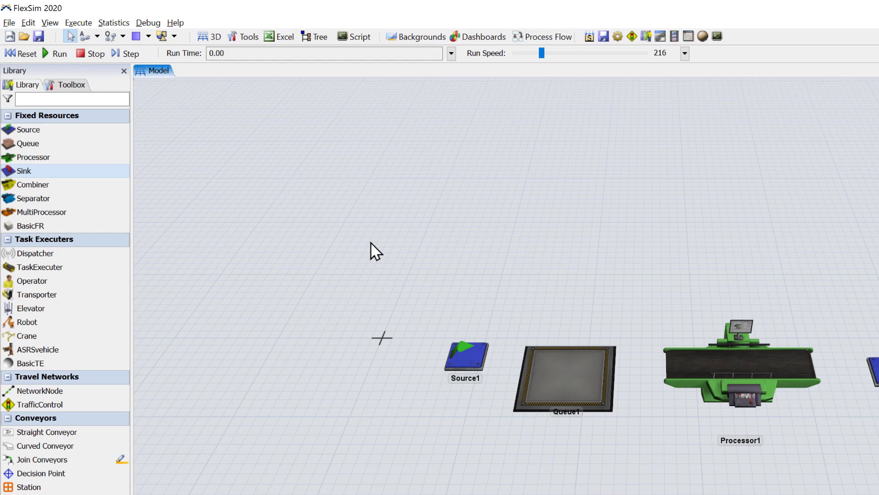
Step: Connect the flow ports in sequence from Source1 to Queue1, Processor1 and Sink1
key("a")
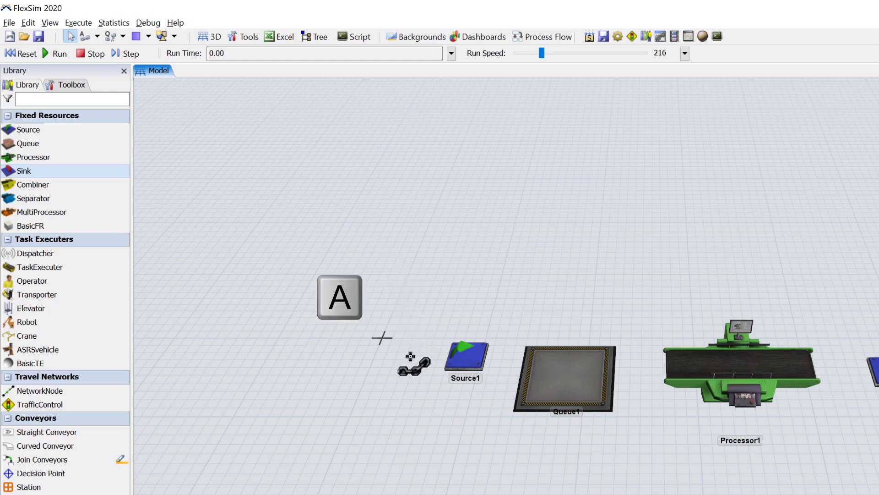
left_click(472, 359)
left_click(554, 365)
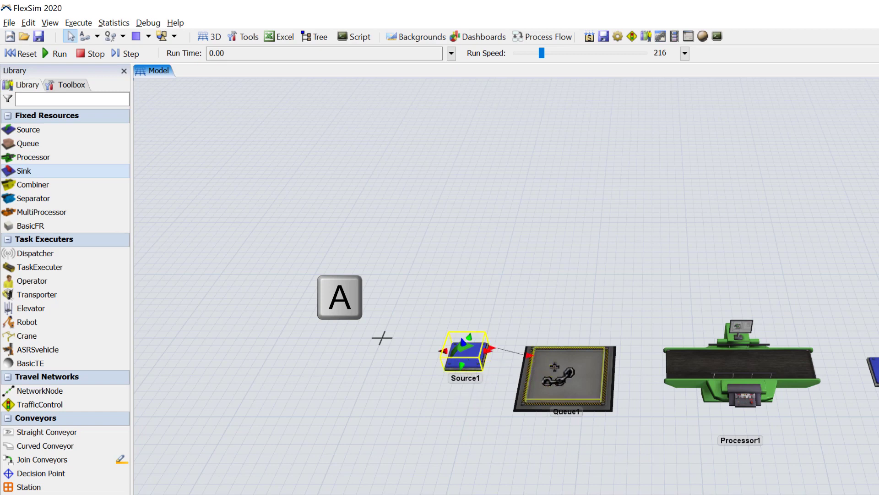
left_click(554, 366)
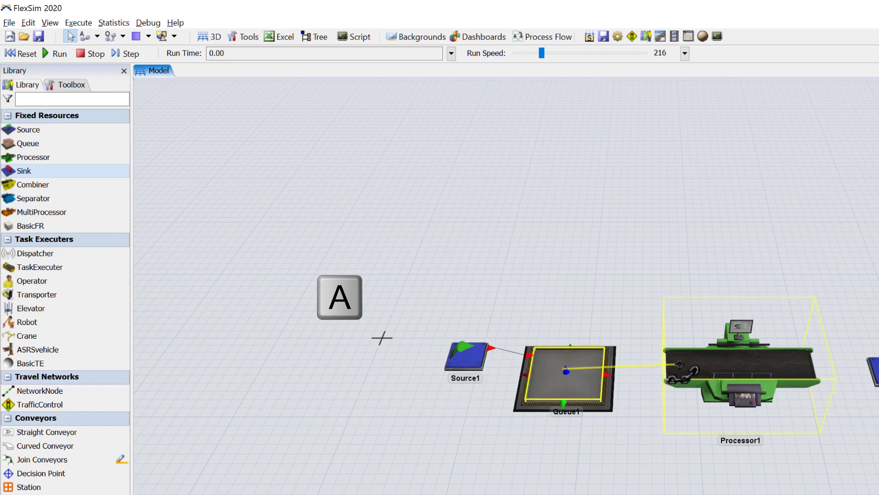
left_click(699, 364)
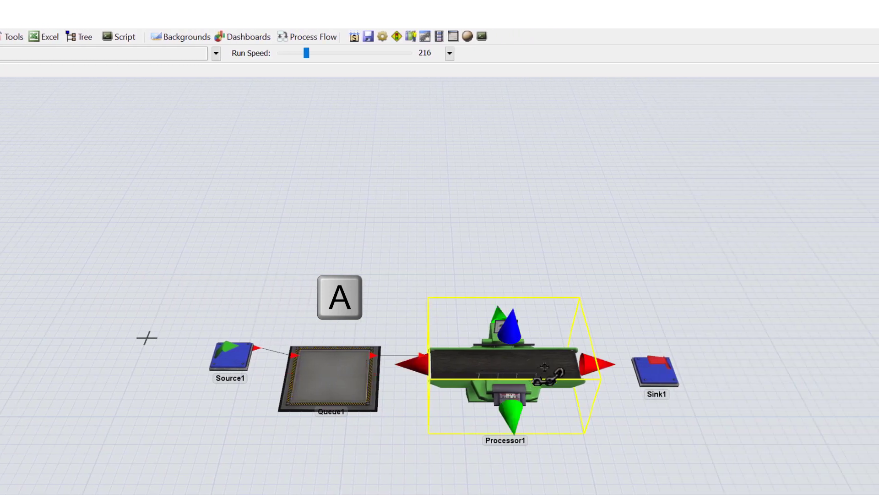
left_click(655, 369)
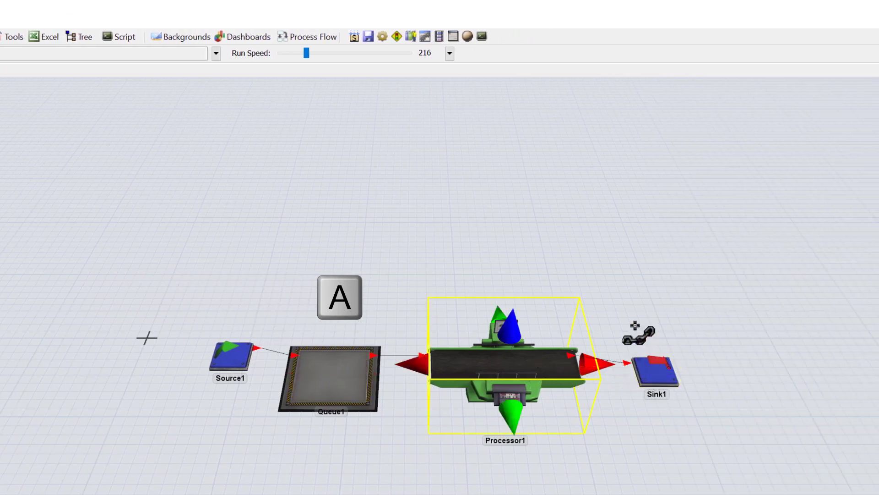
left_click(627, 294)
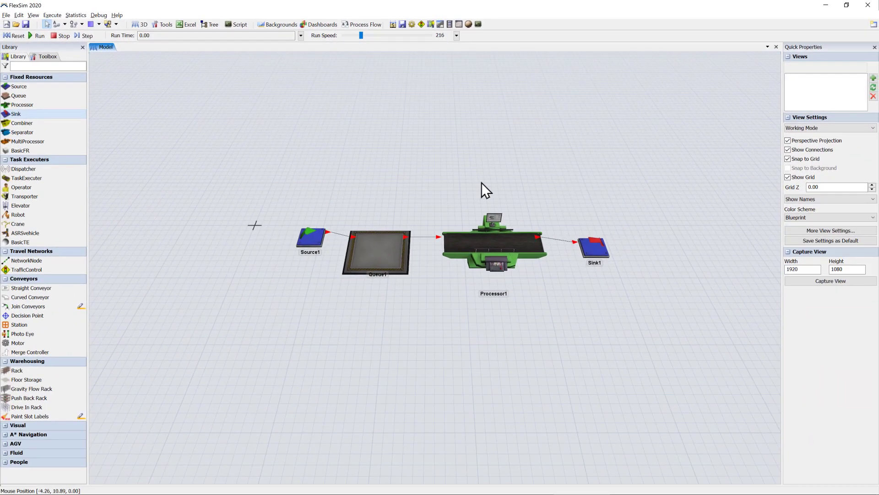
Step: Reset and run the connected model, slow the run speed to 3.98, and stop the run
left_click(13, 37)
left_click(40, 36)
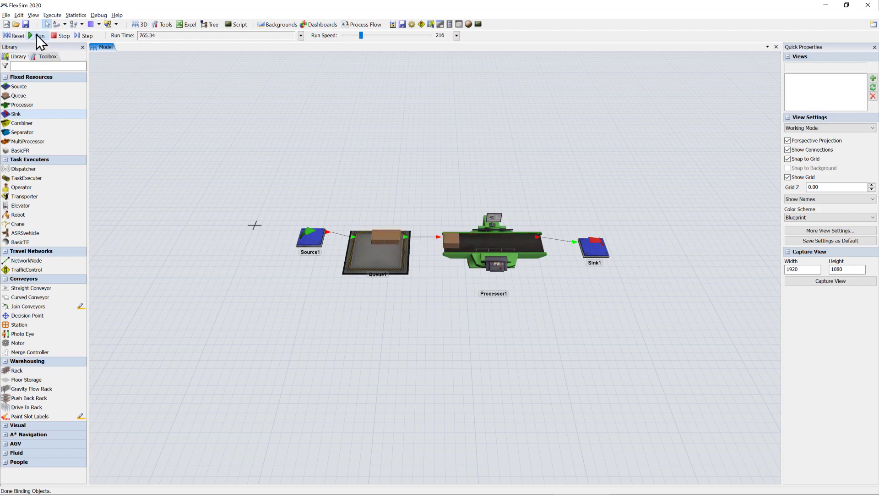
left_click_drag(361, 38, 349, 37)
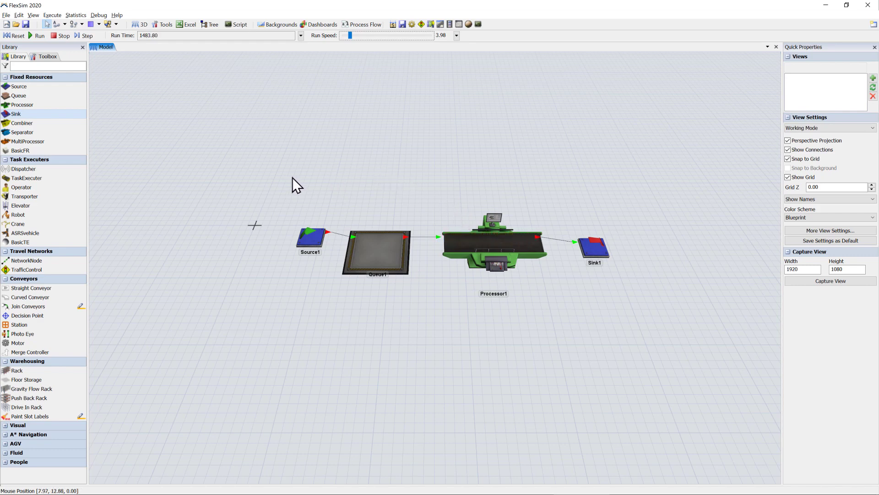
left_click(61, 39)
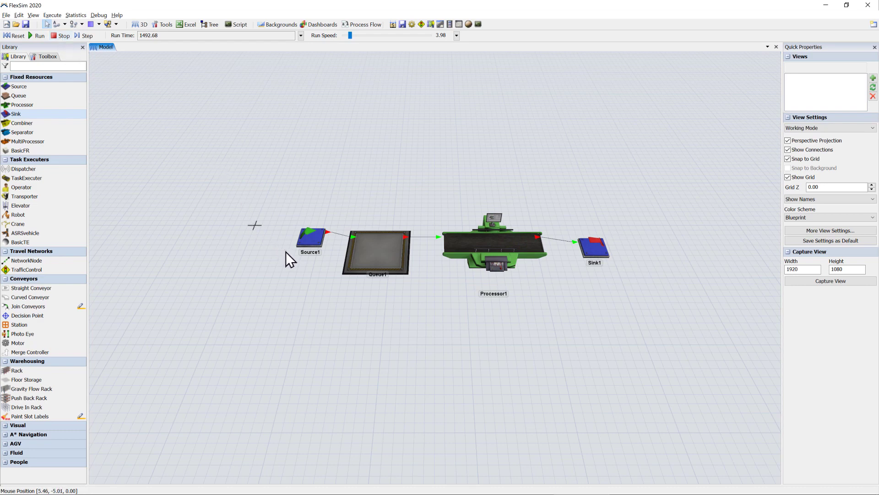
Step: Examine the distribution parameters of Source1's inter-arrival time
left_click(307, 241)
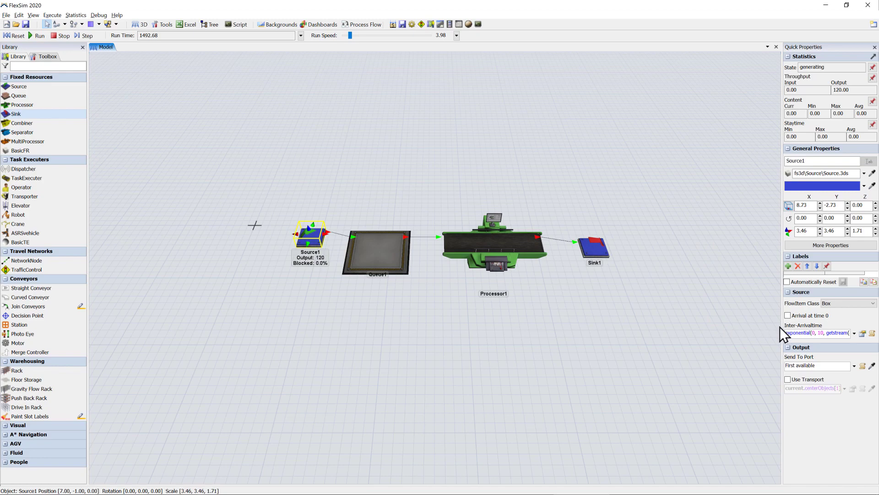
left_click(862, 333)
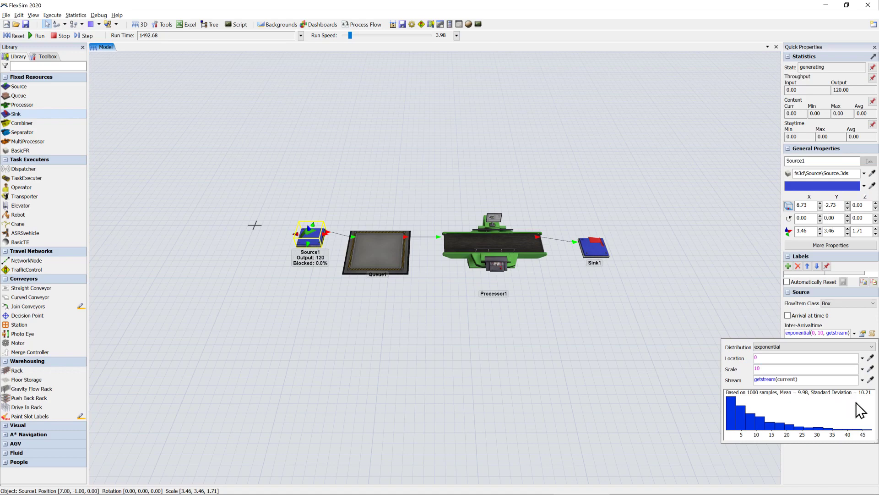
left_click(671, 328)
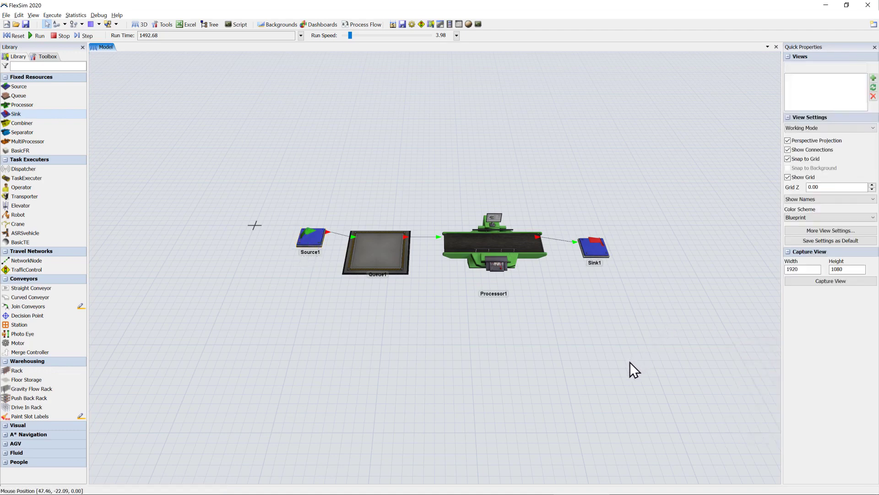
Step: Examine the process time setting of Processor1
left_click(489, 246)
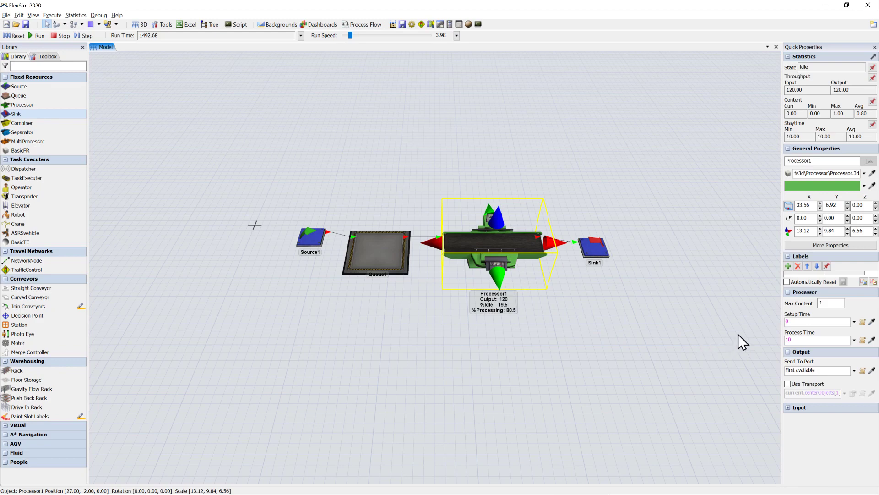
left_click(806, 338)
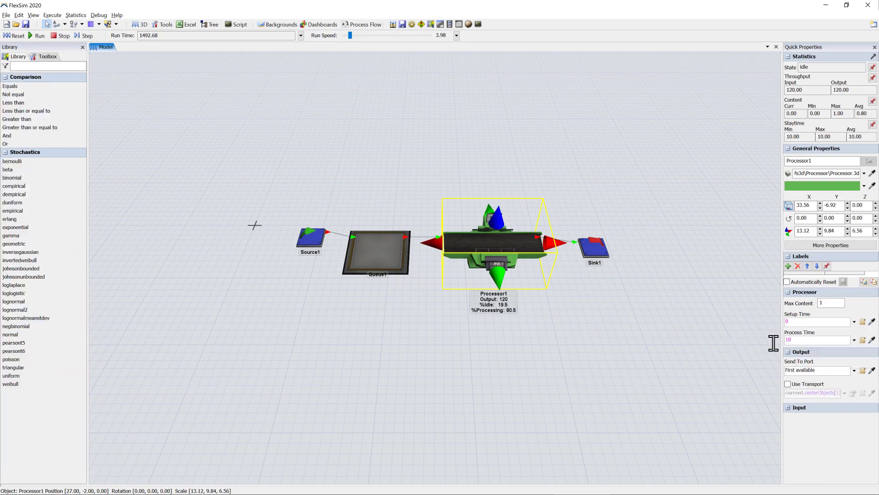
left_click(620, 349)
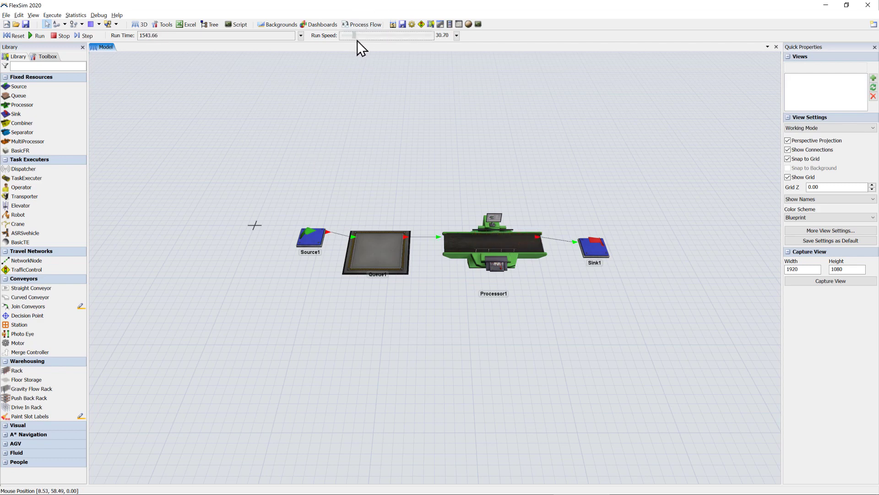
Step: Run the model fast, slow it to a run speed of 5.73 to check Processor1's statistics, and reset it
left_click_drag(361, 41, 361, 41)
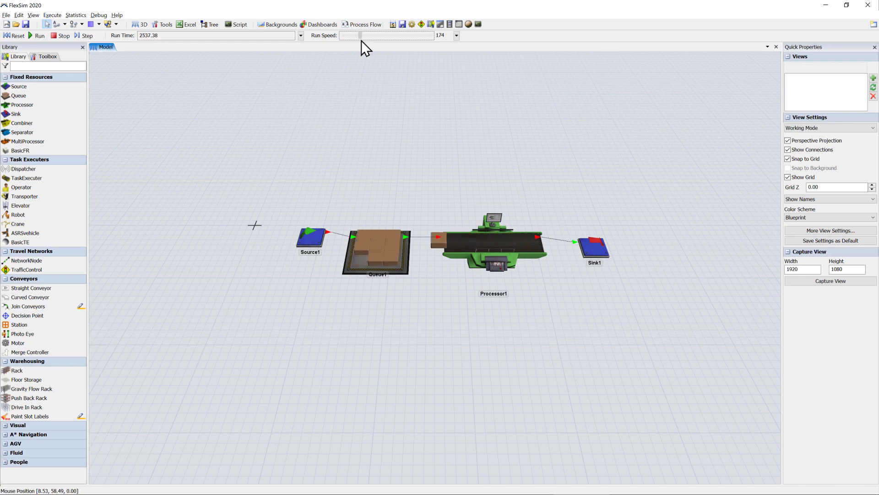
left_click_drag(361, 40, 350, 40)
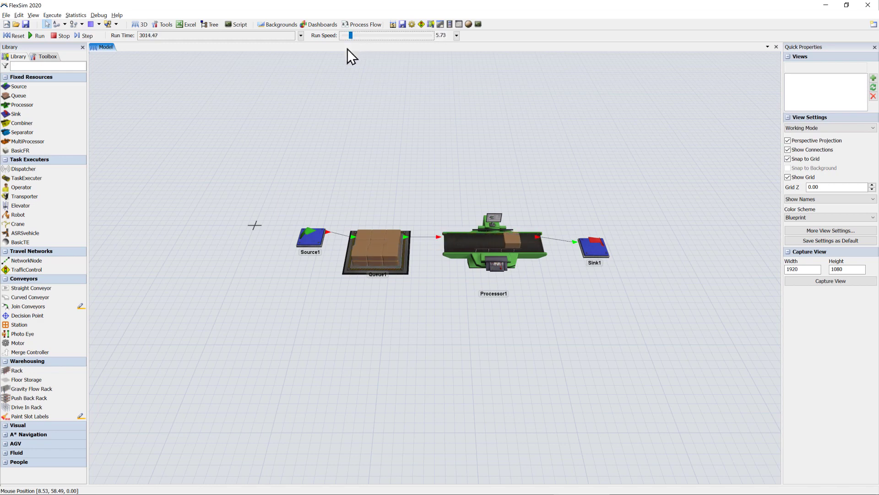
left_click(458, 252)
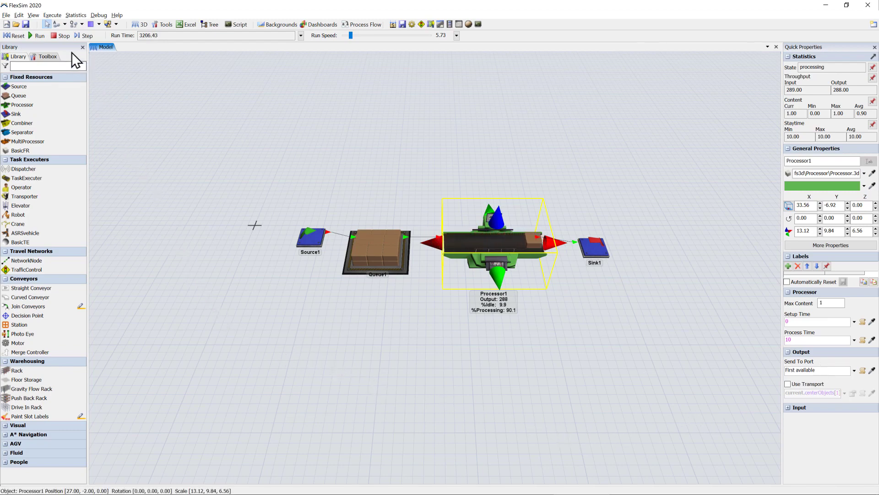
left_click(18, 36)
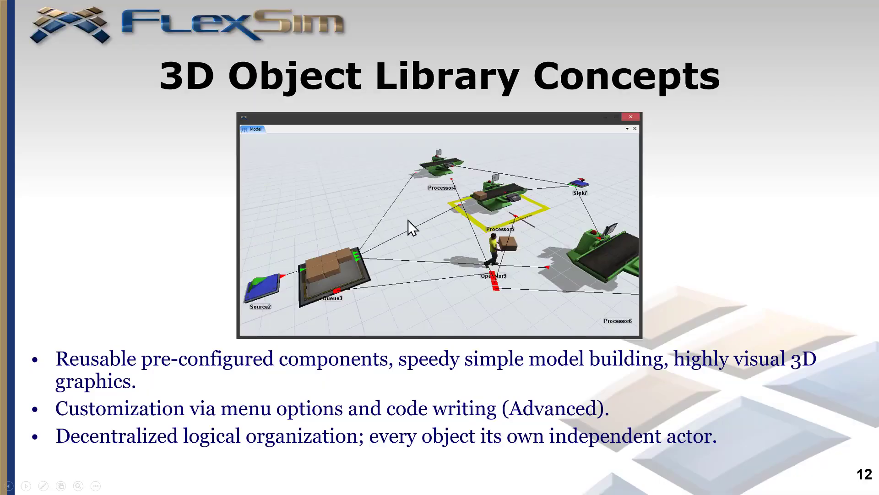
key("Right")
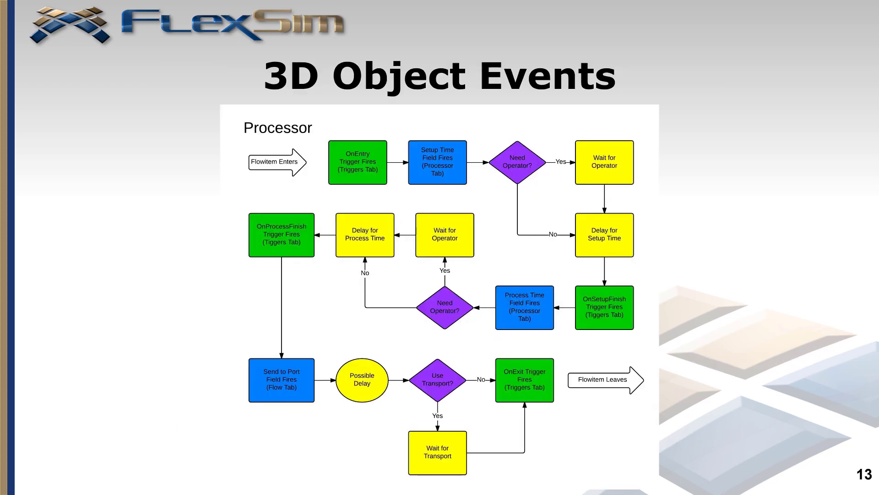
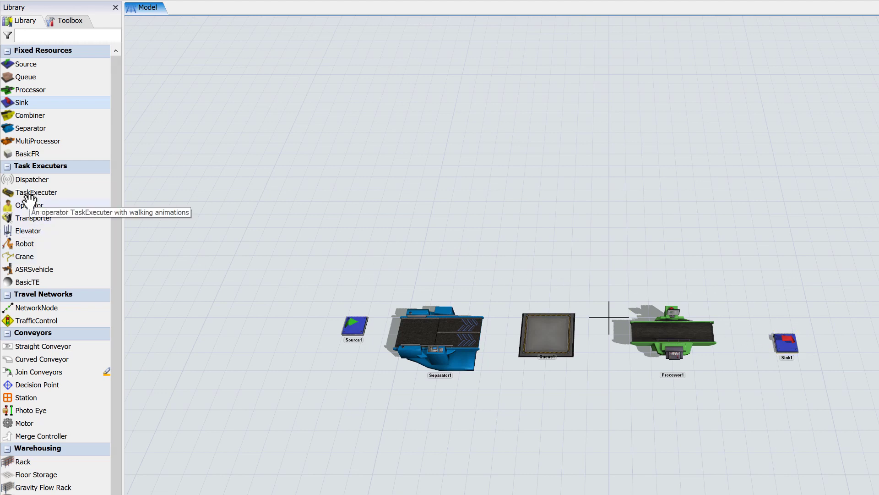
Step: Add a Custom operator to the model just below Processor1
mouse_move(29, 202)
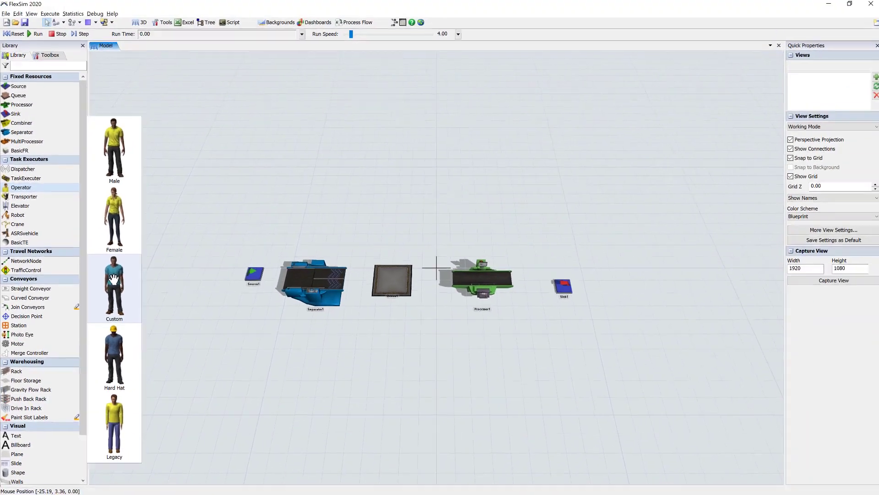
left_click_drag(114, 278, 477, 323)
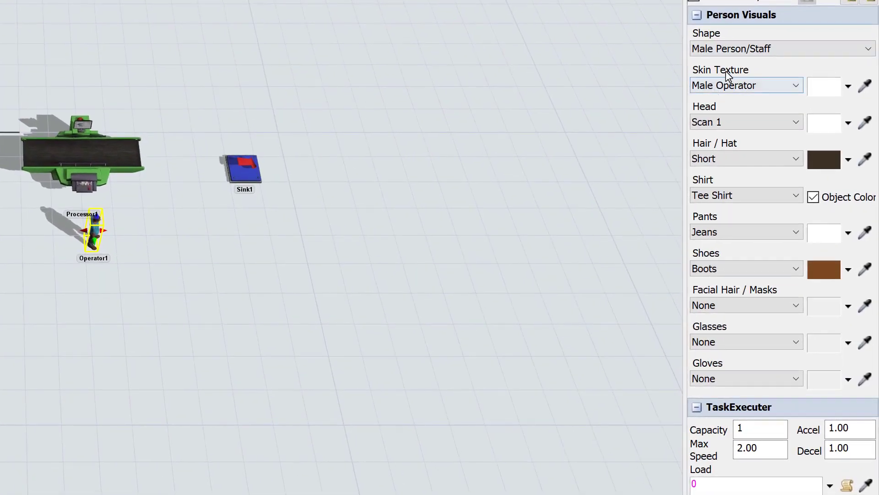
Step: Review the available Shape and Skin Texture options for the custom operator's person visuals
left_click(733, 49)
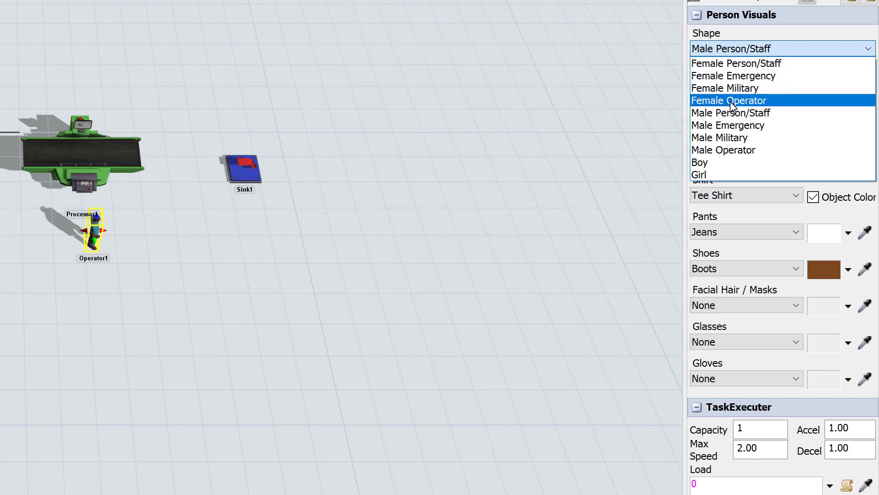
left_click(764, 36)
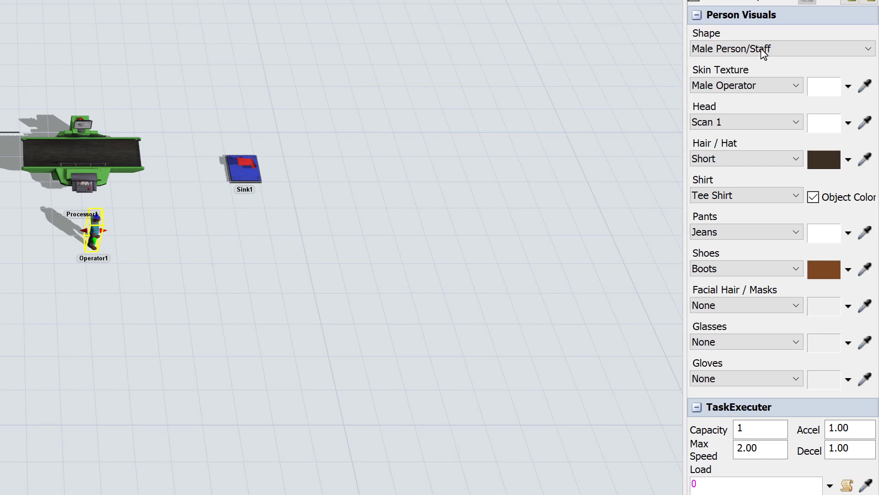
left_click(795, 86)
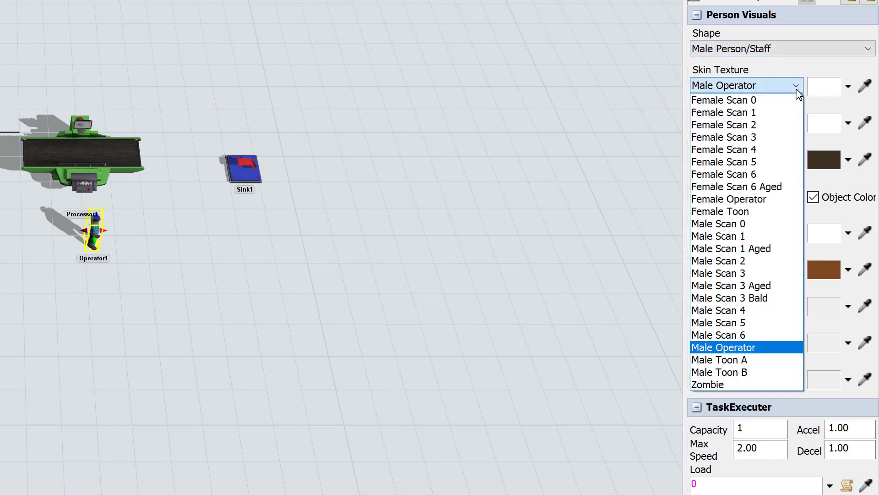
left_click(788, 66)
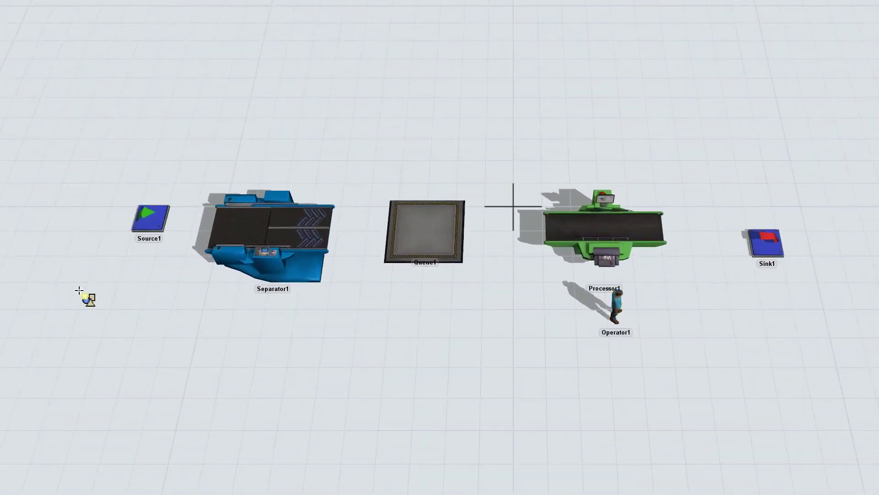
Step: Connect the flow from Source1 through Separator1, Queue1 and Processor1 to Sink1 with input/output port connections
key("a")
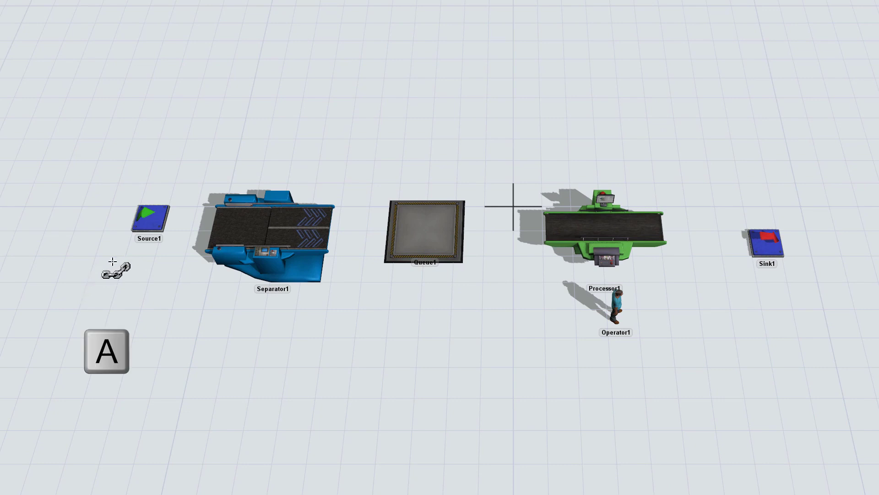
left_click_drag(148, 218, 247, 220)
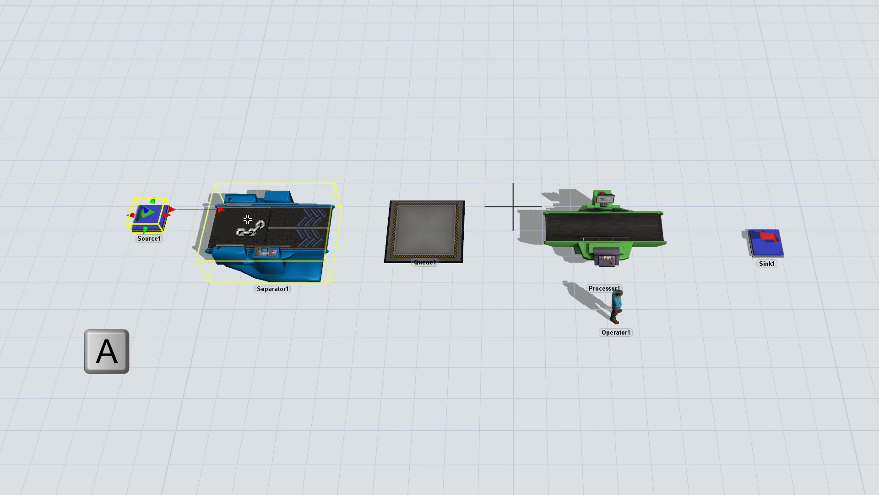
left_click_drag(316, 220, 773, 244)
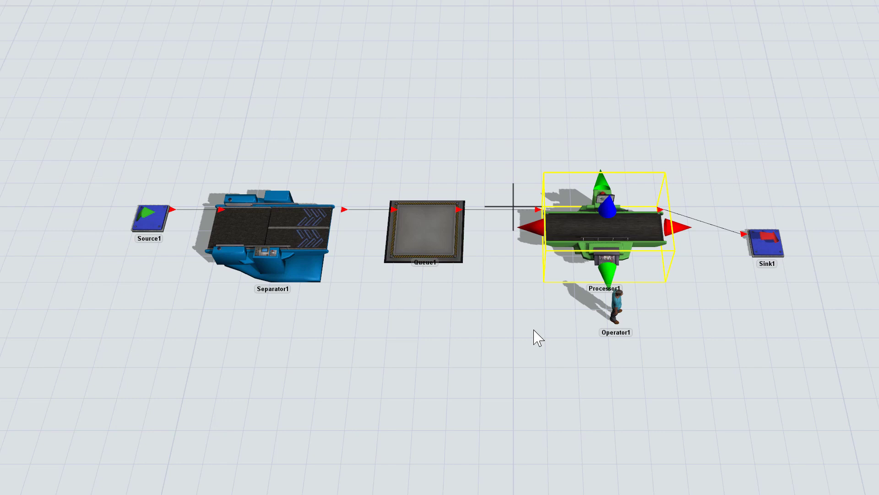
Step: Connect Queue1 and Processor1 to Operator1 with center port connections
key("s")
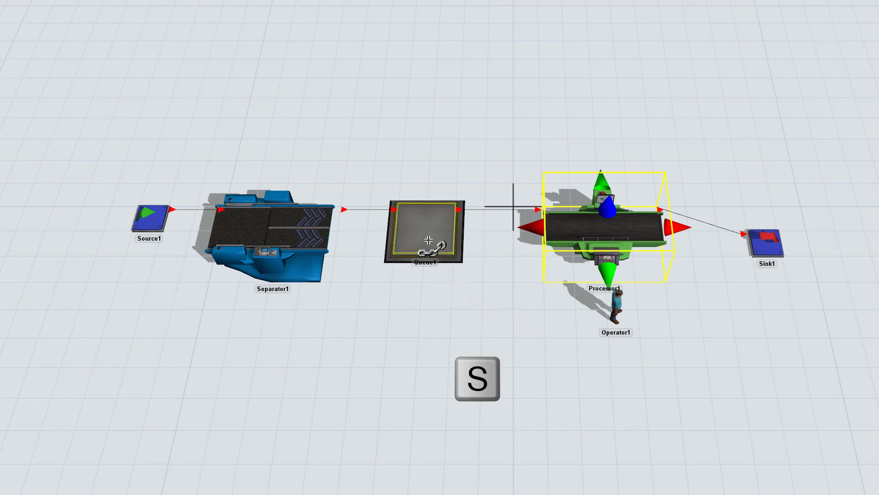
left_click_drag(429, 239, 620, 310)
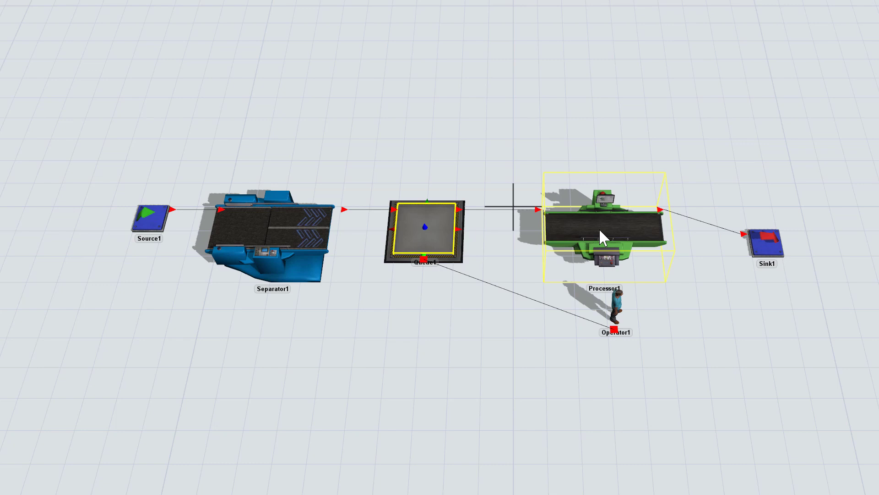
key("s")
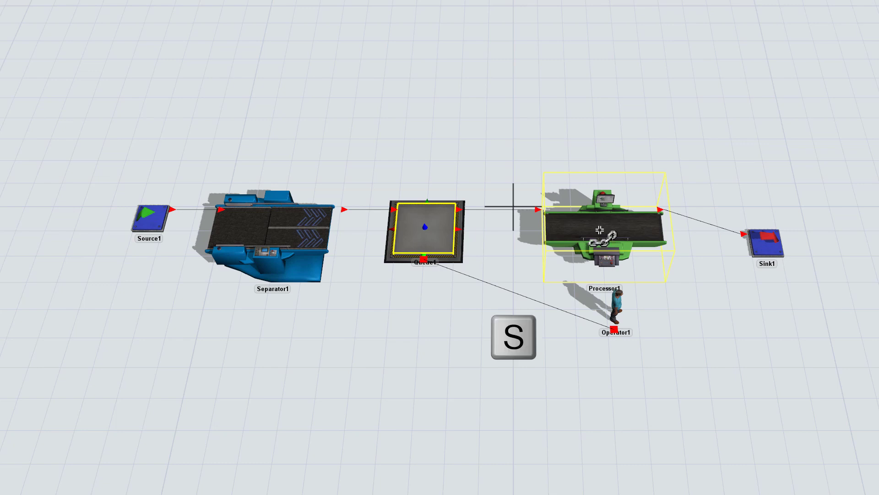
left_click_drag(600, 229, 617, 310)
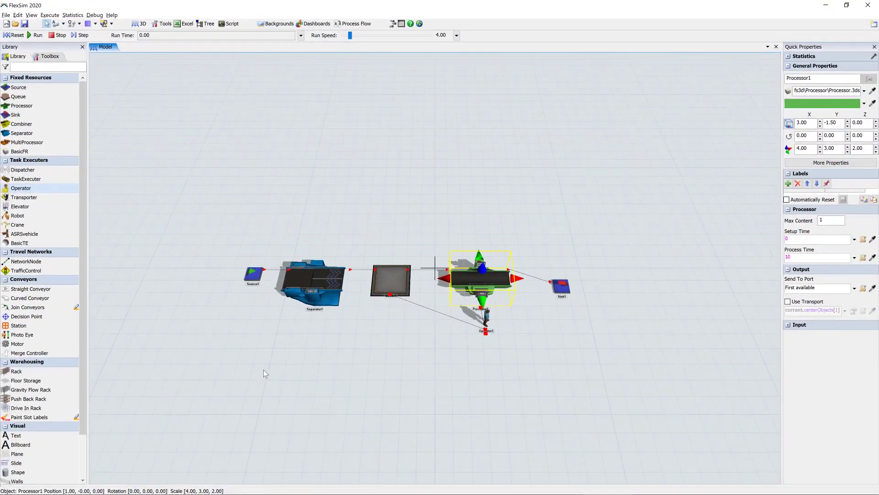
Step: Set Source1's inter-arrival time to a constant 120
left_click(254, 274)
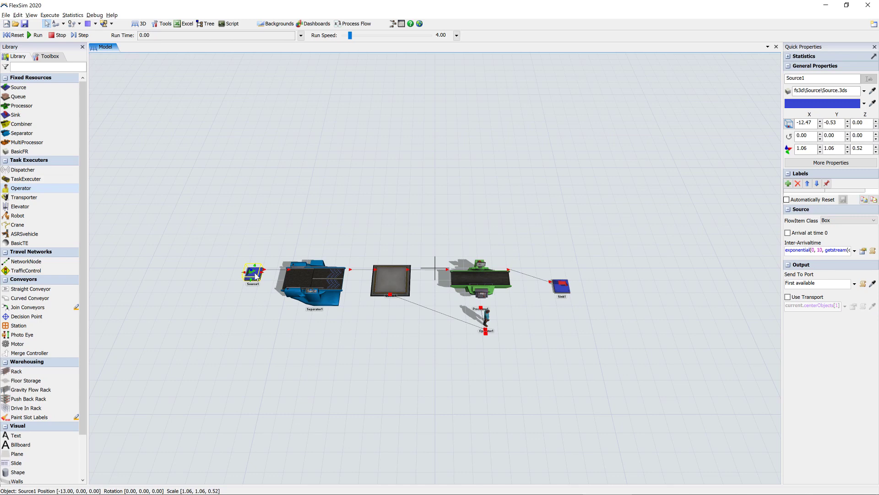
double_click(255, 275)
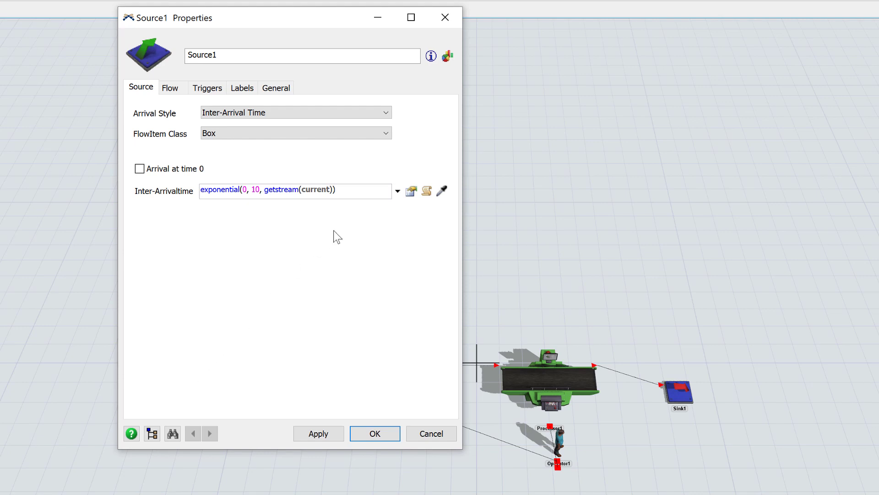
left_click_drag(360, 189, 169, 178)
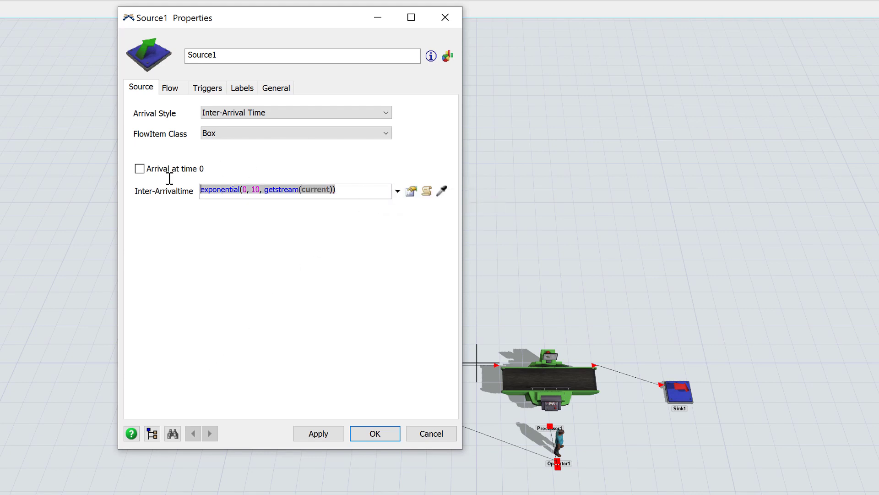
type("120")
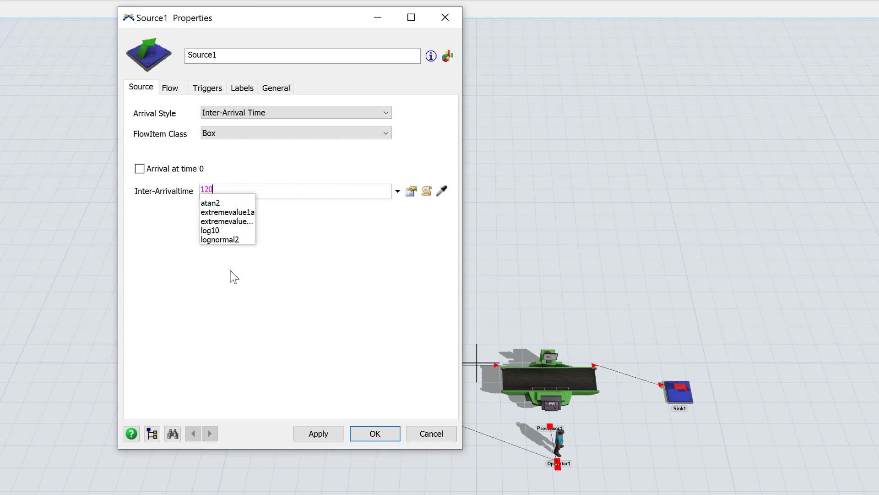
left_click(230, 271)
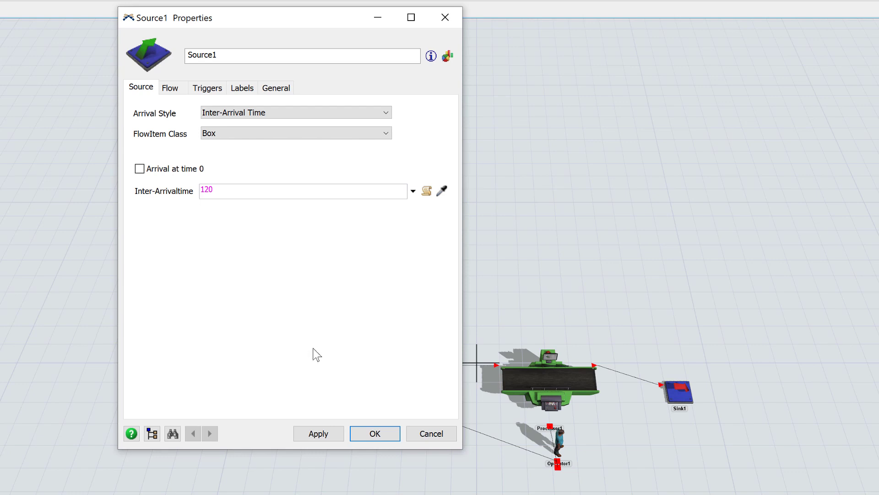
left_click(379, 435)
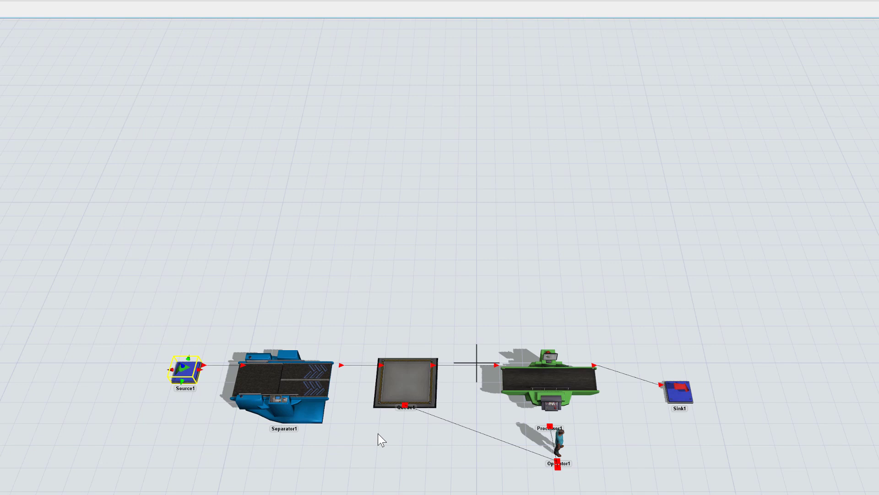
Step: Set Separator1's process time to 0
left_click(264, 382)
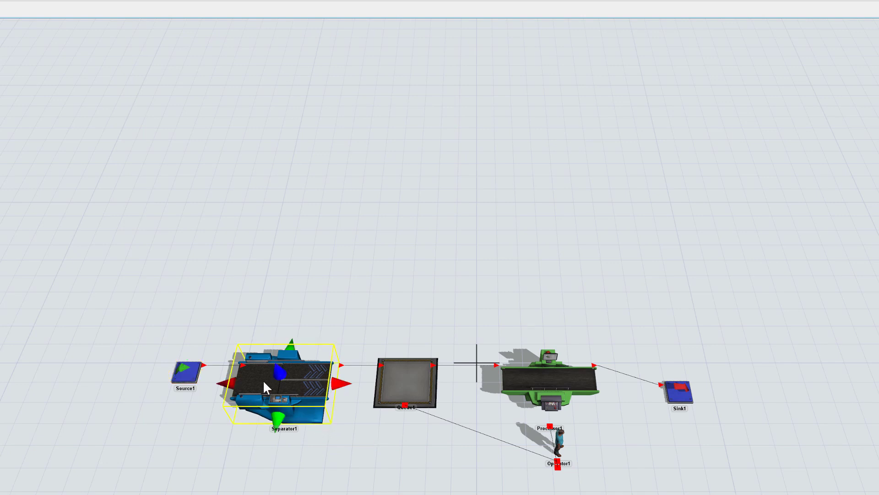
double_click(264, 382)
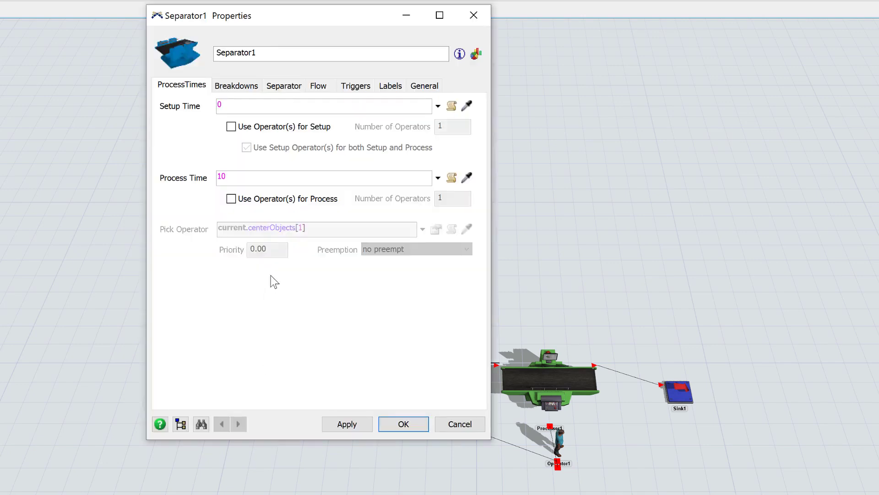
double_click(242, 176)
type("0")
Step: Switch Separator1 from unpacking to Split mode with a split quantity of 4
left_click(286, 88)
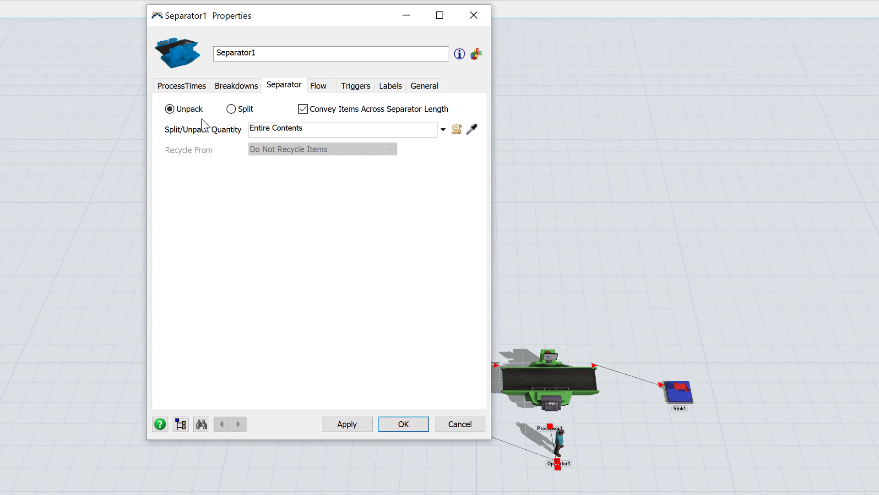
left_click(232, 110)
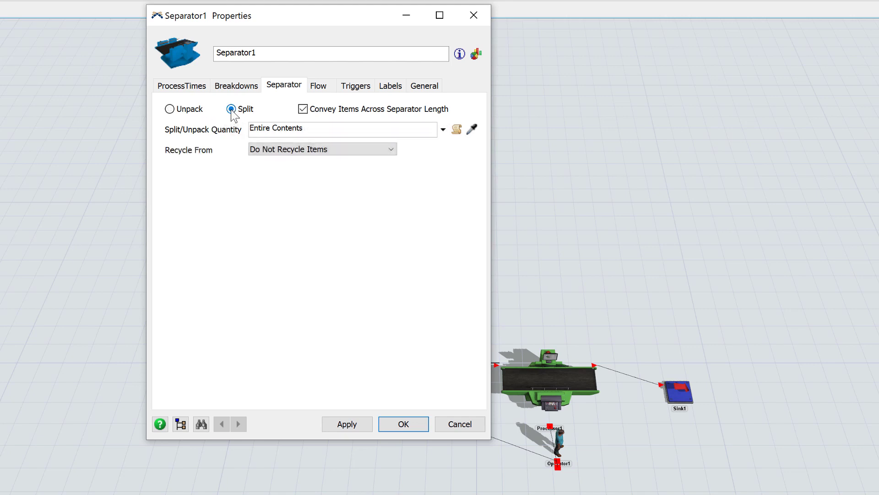
left_click_drag(314, 129, 225, 123)
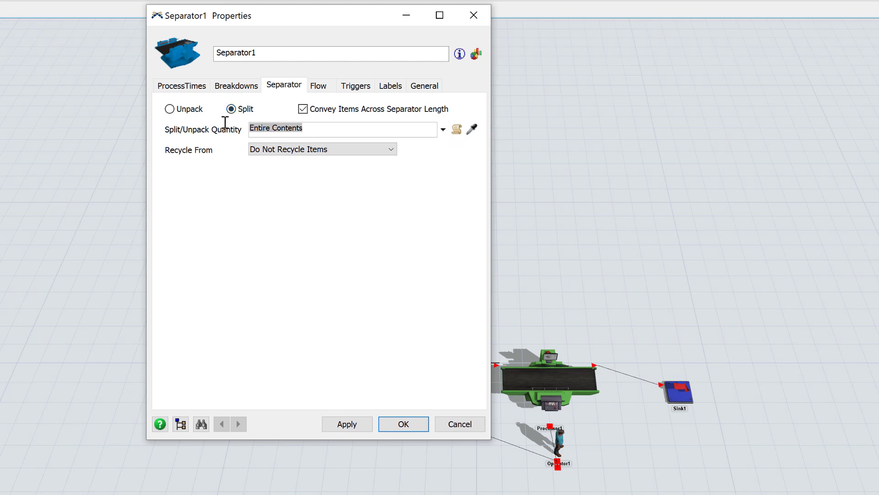
type("4")
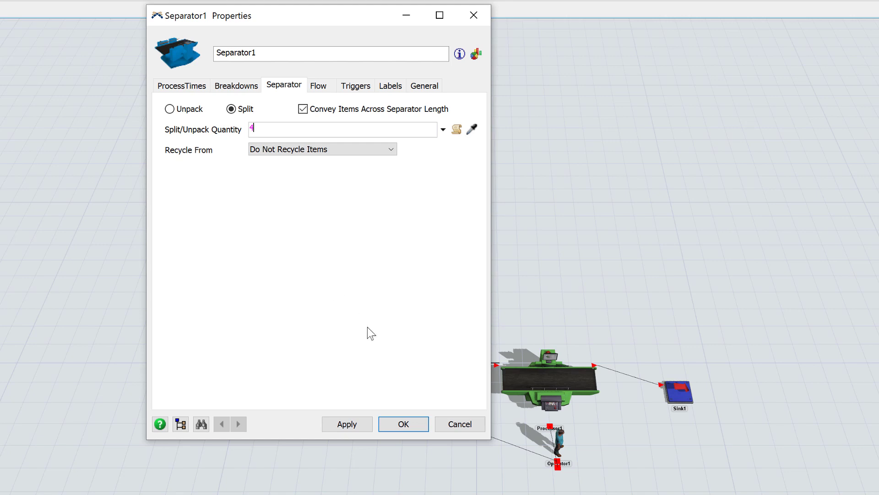
left_click(403, 425)
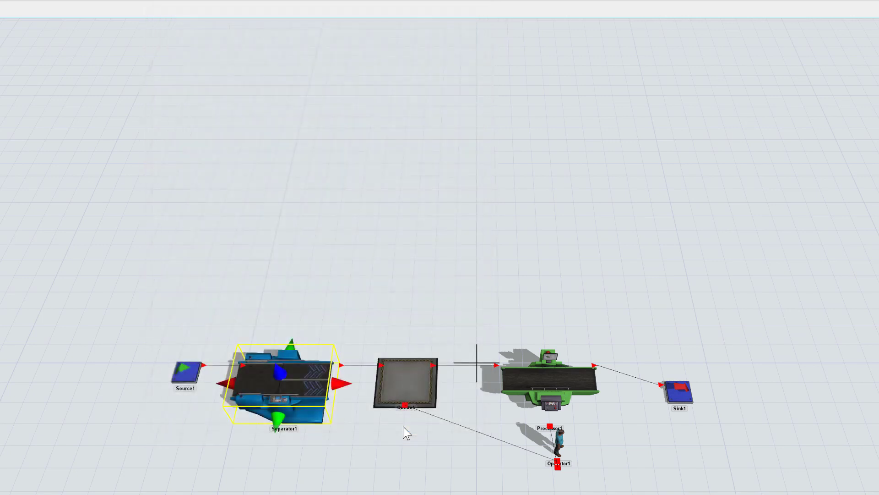
Step: Enable Use Transport for Queue1's output, using the object connected to center port 1
double_click(406, 381)
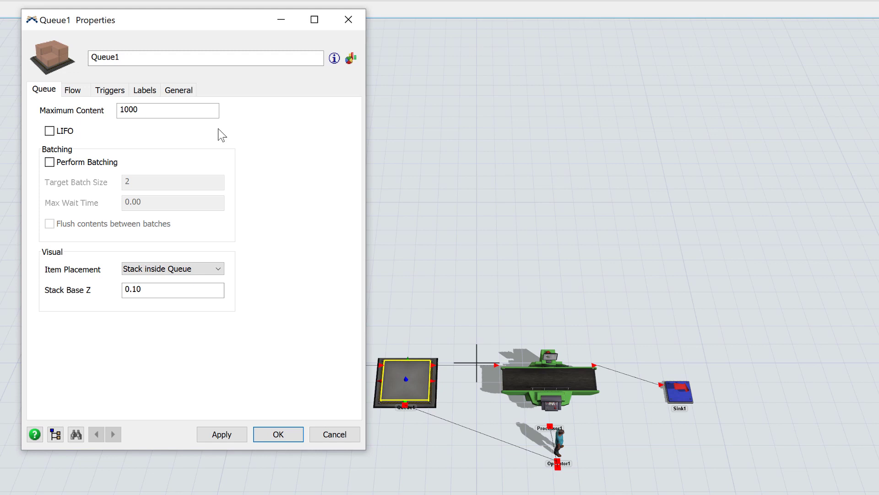
left_click(73, 95)
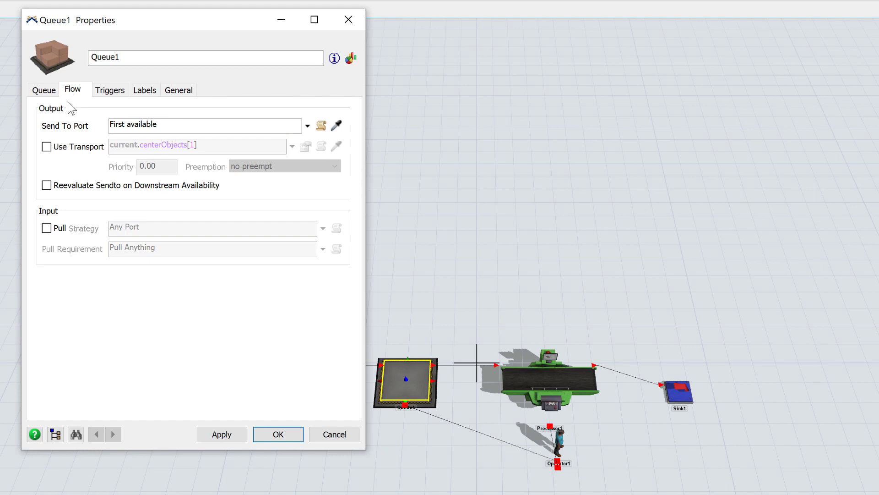
left_click(47, 147)
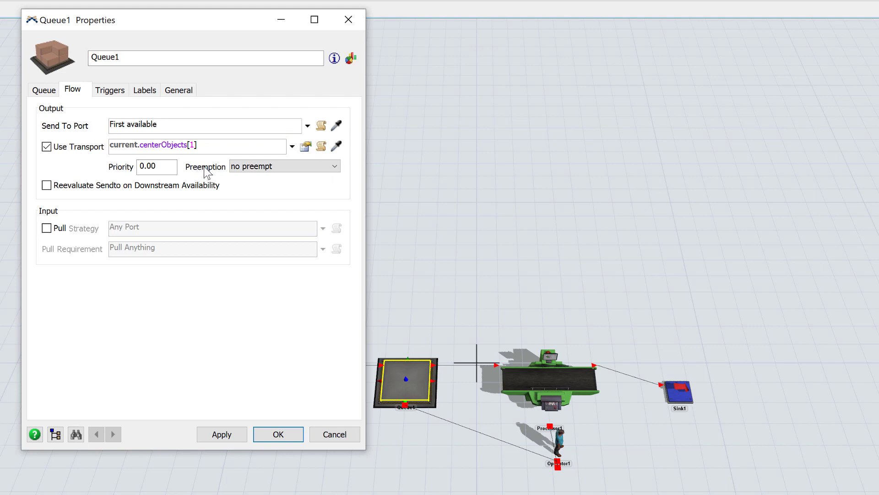
left_click(292, 147)
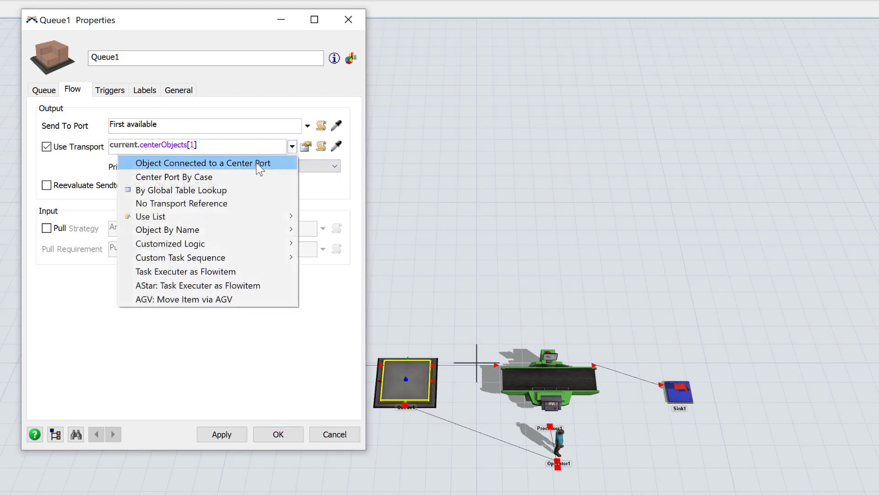
left_click(226, 167)
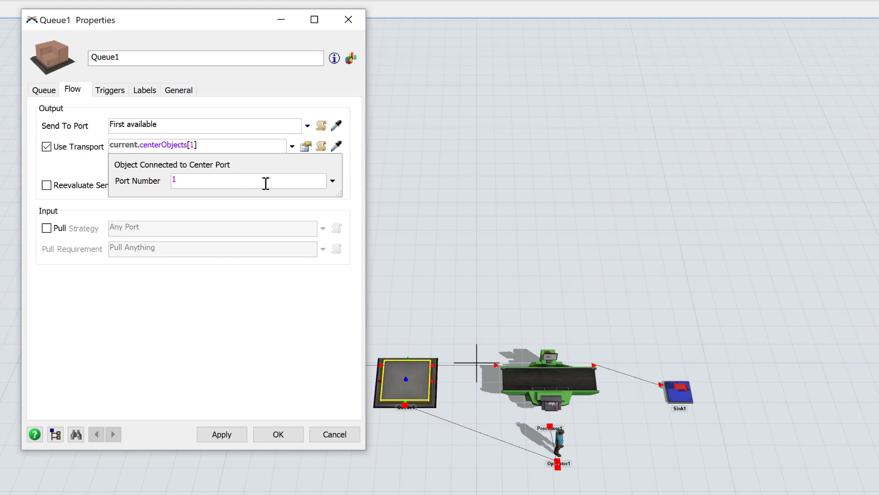
left_click(333, 182)
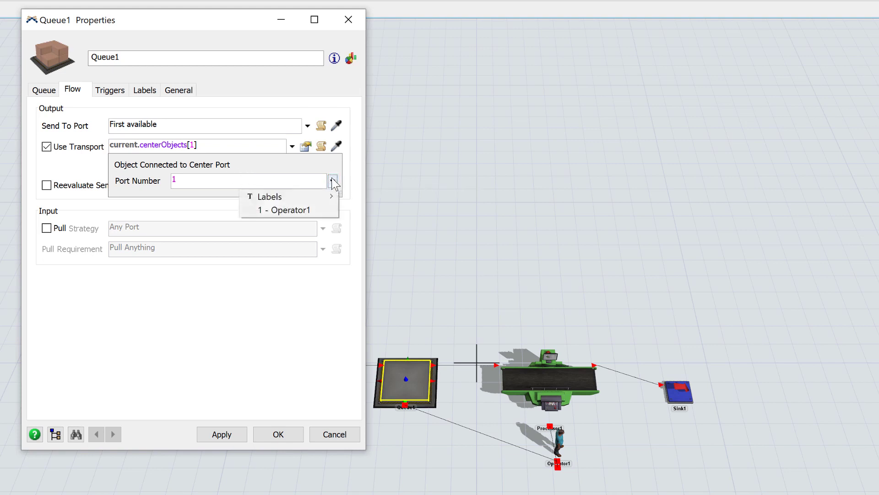
left_click(256, 165)
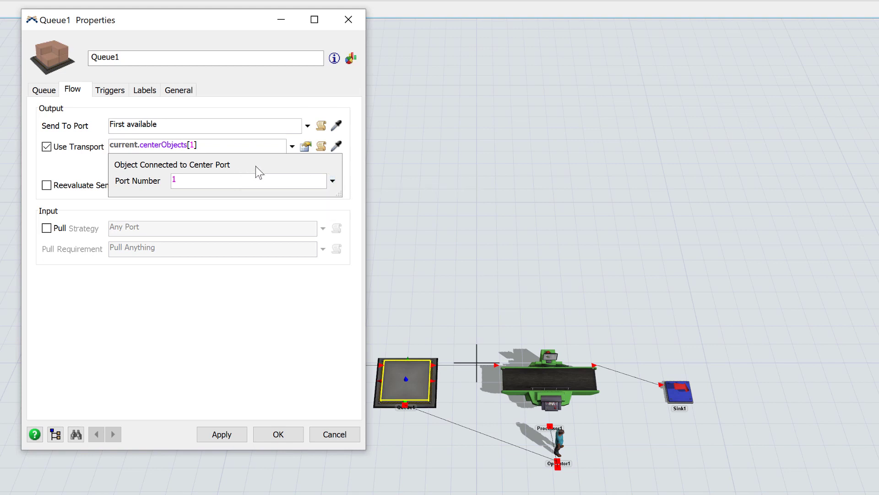
left_click(234, 314)
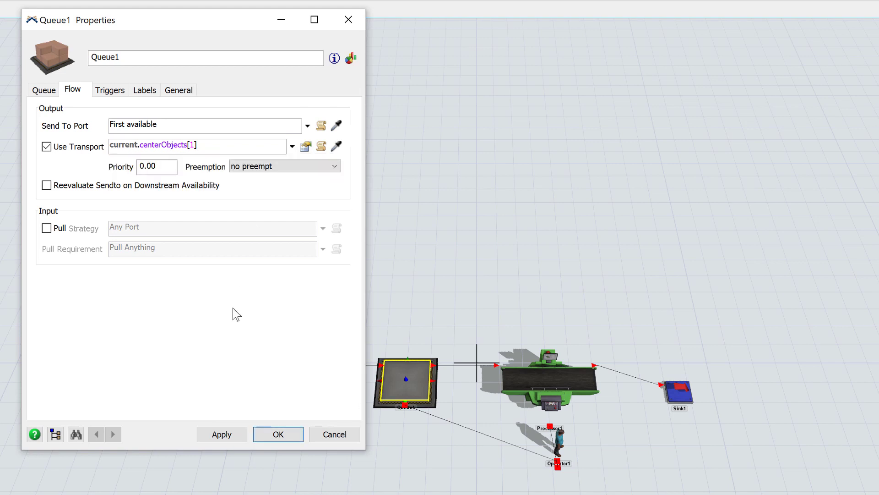
left_click(277, 436)
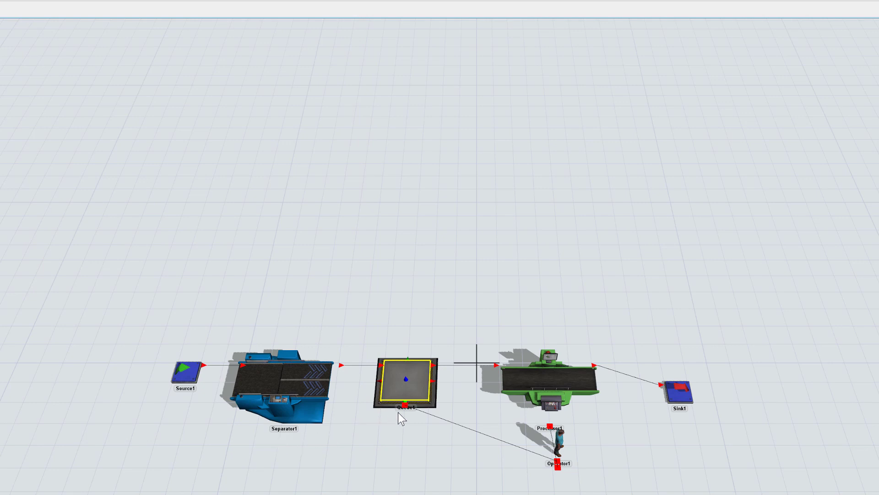
Step: Set Processor1's setup time to 3 and require one operator for setup
double_click(532, 377)
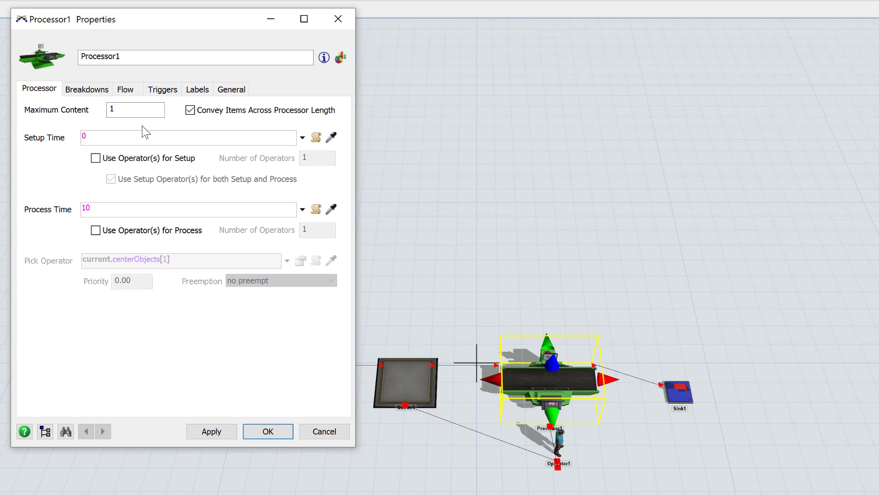
left_click_drag(114, 140, 59, 132)
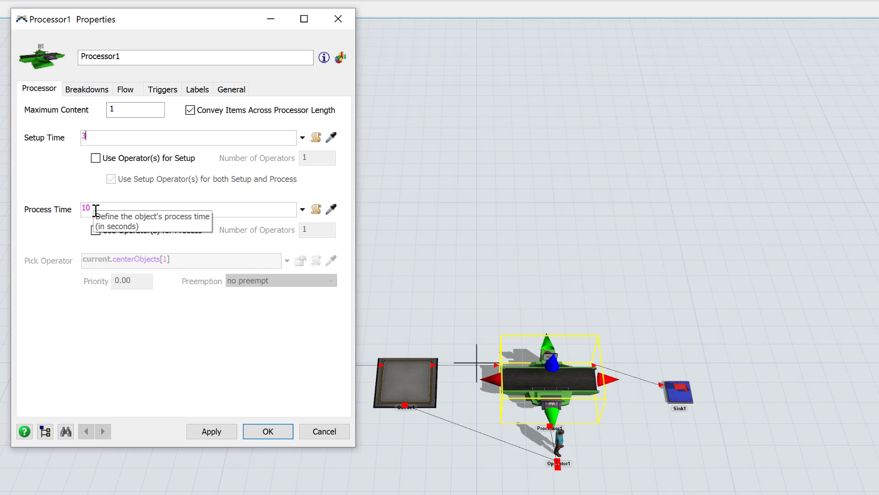
left_click(96, 158)
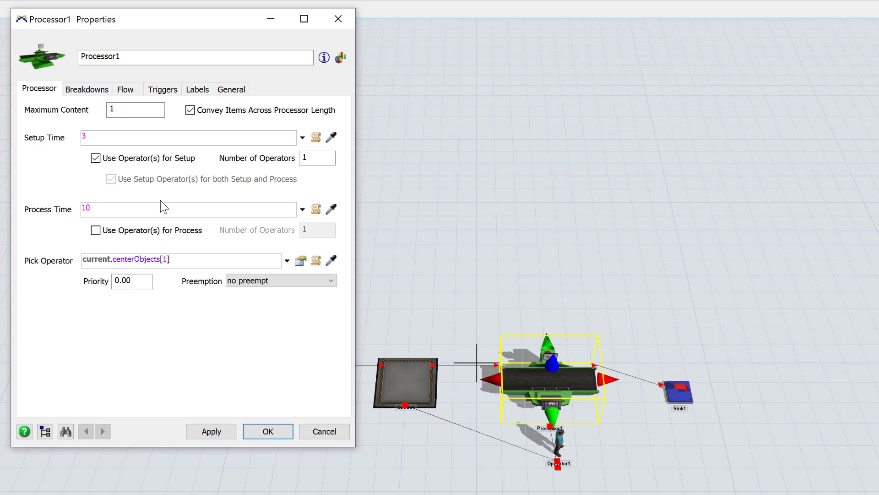
Step: Enable Use Transport for Processor1's output, keeping current.centerObjects[1] as the transporter
left_click(126, 90)
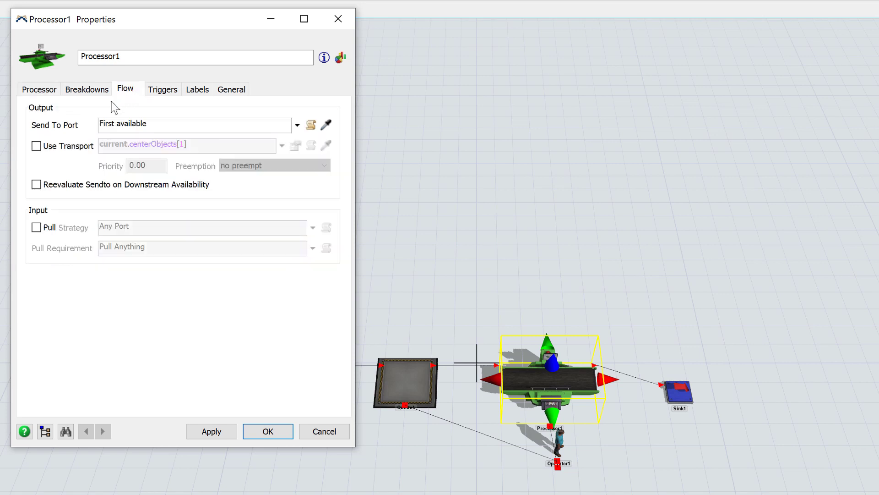
left_click(37, 147)
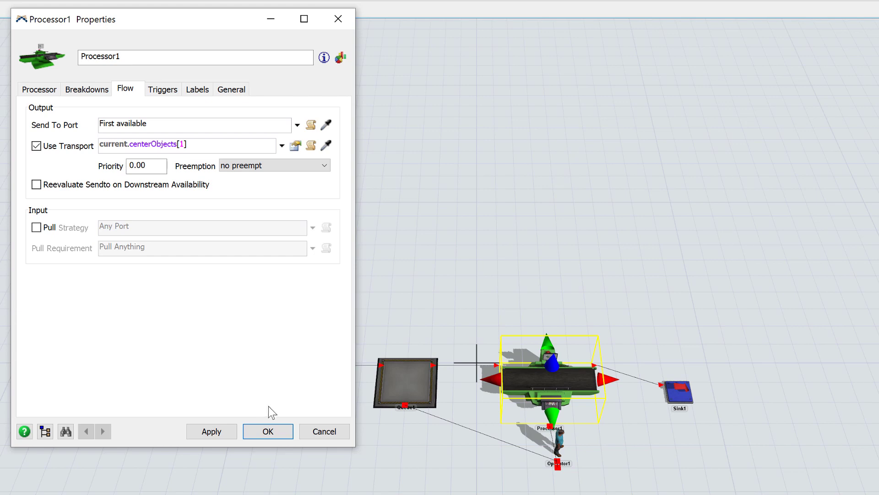
left_click(273, 435)
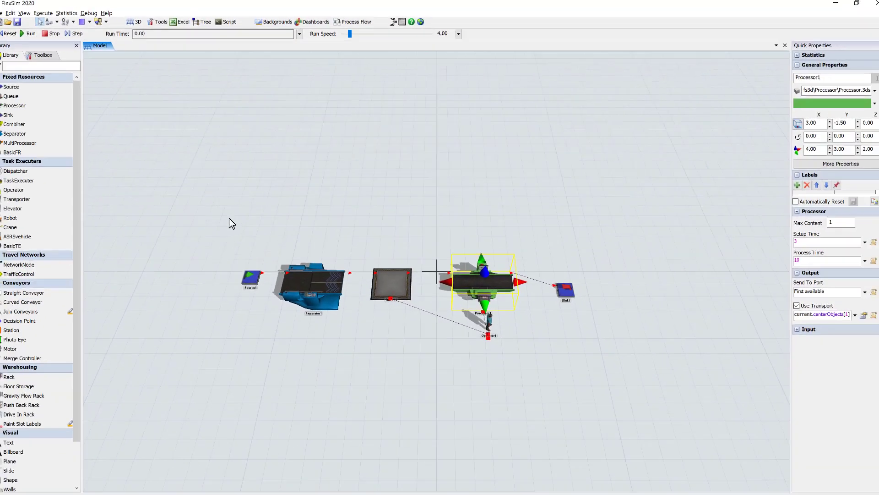
Step: Clear the Processor1 selection and run the model to observe the operator transporting items and handling the processor setup
left_click(219, 204)
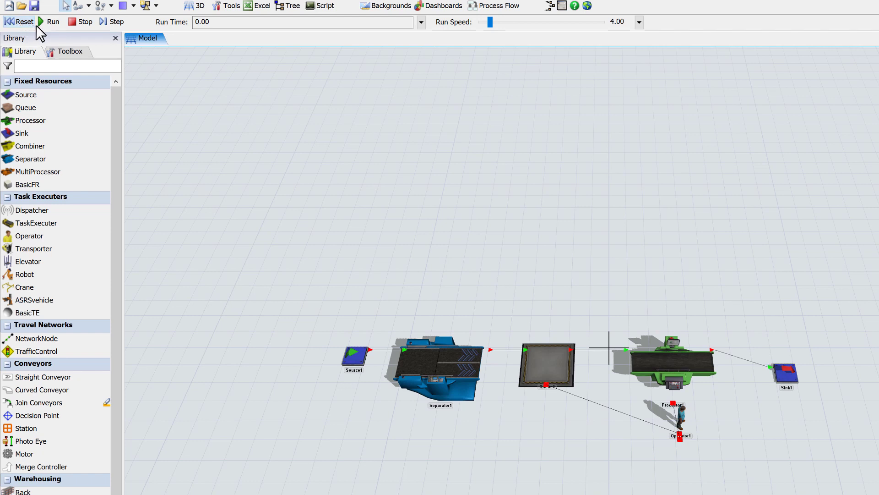
left_click(52, 22)
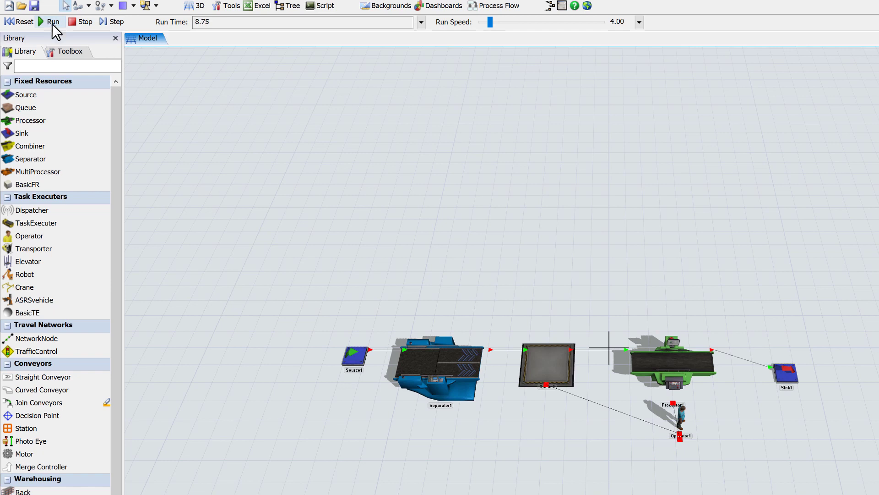
left_click(116, 23)
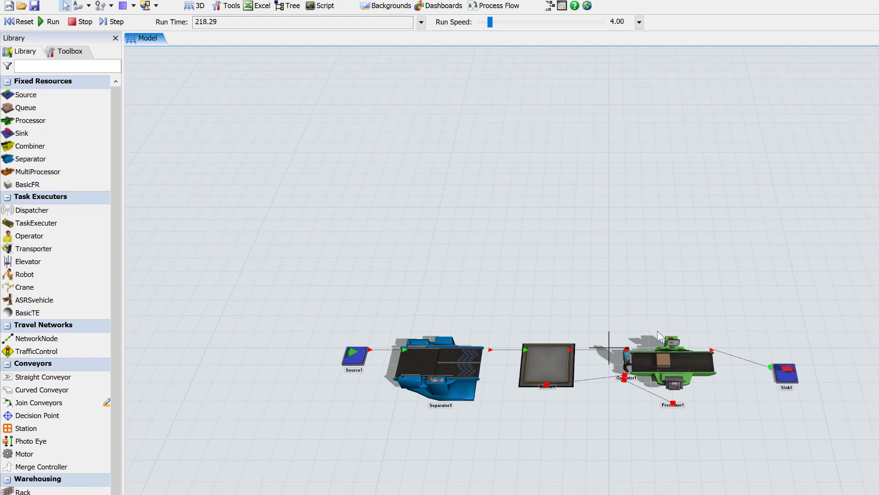
Step: Review Processor1's setup time and operator settings during the run, and reset the model
left_click(660, 353)
double_click(661, 361)
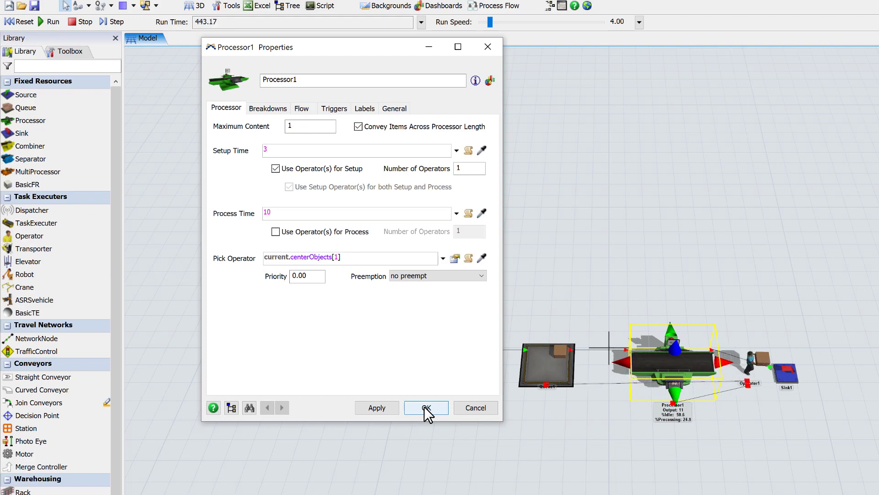
left_click(427, 408)
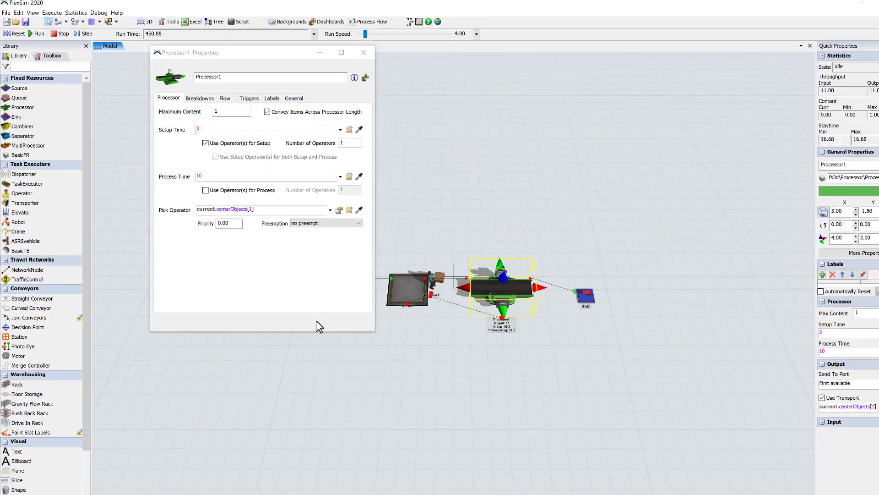
left_click(135, 158)
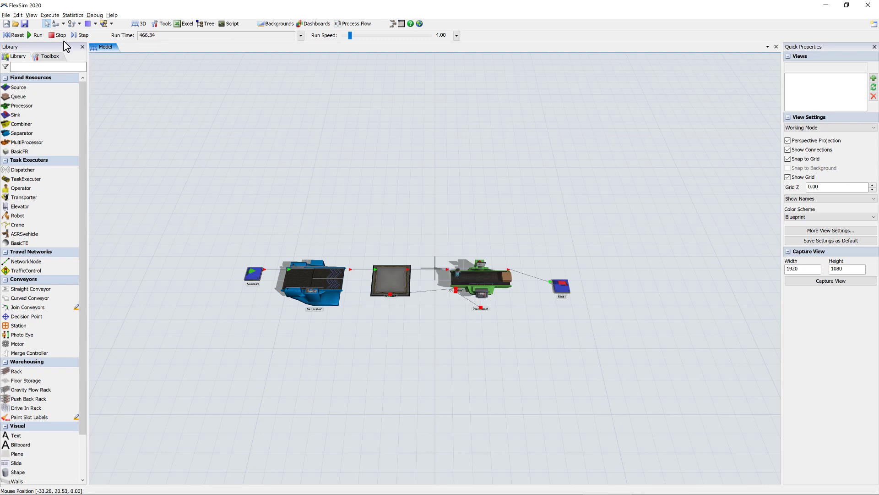
left_click(17, 35)
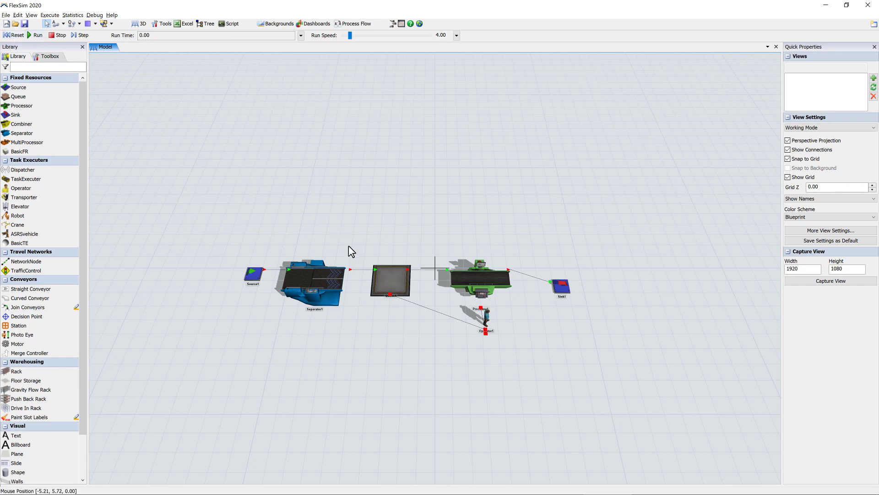
Step: Pin Queue1's Content vs Time chart to a new dashboard
left_click(405, 286)
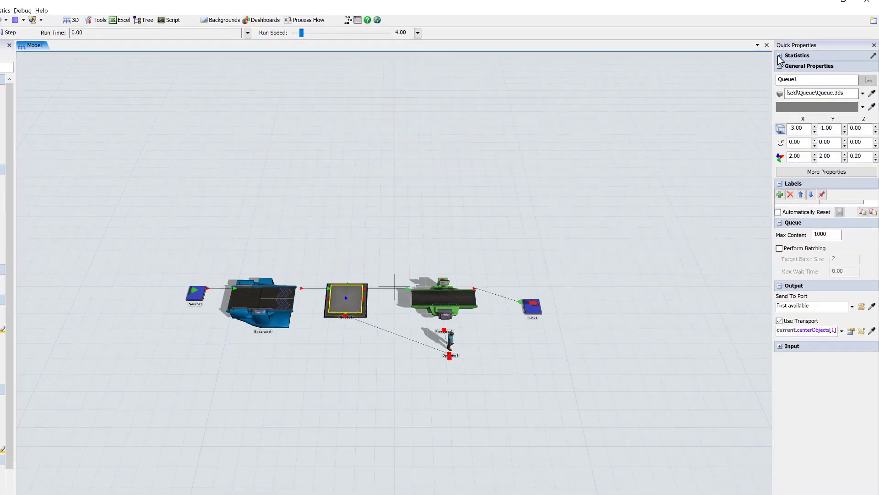
left_click(779, 56)
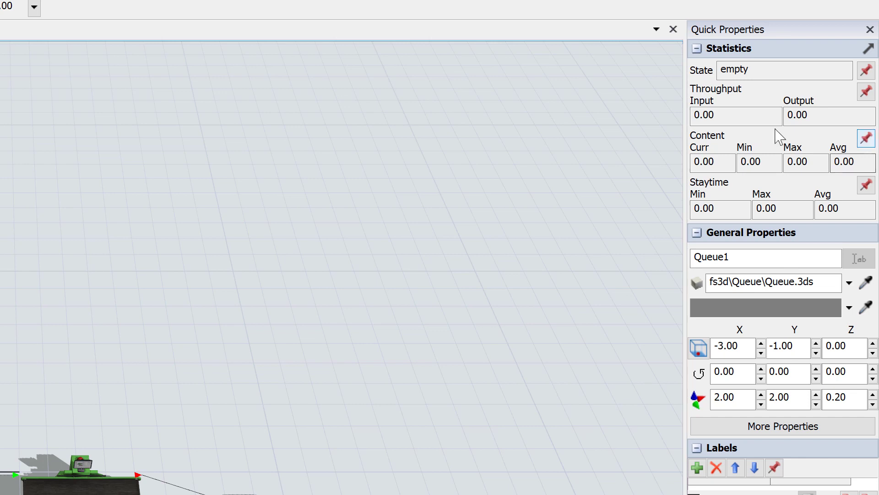
left_click(866, 138)
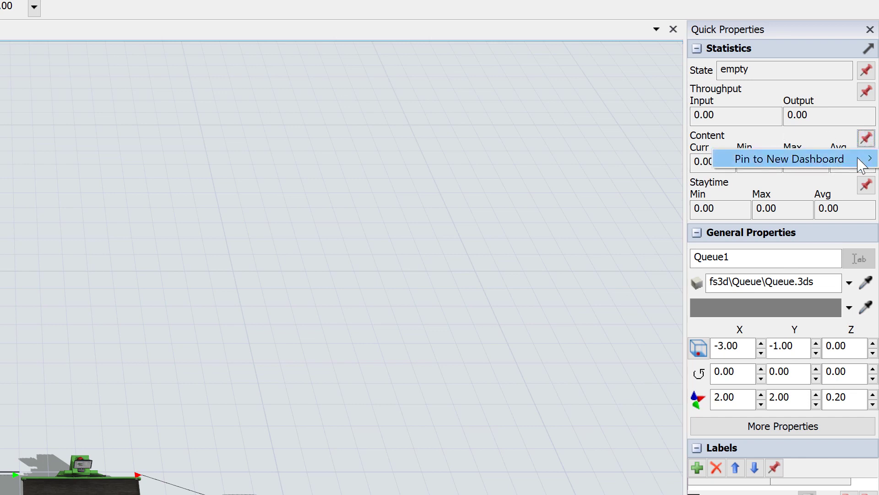
mouse_move(859, 163)
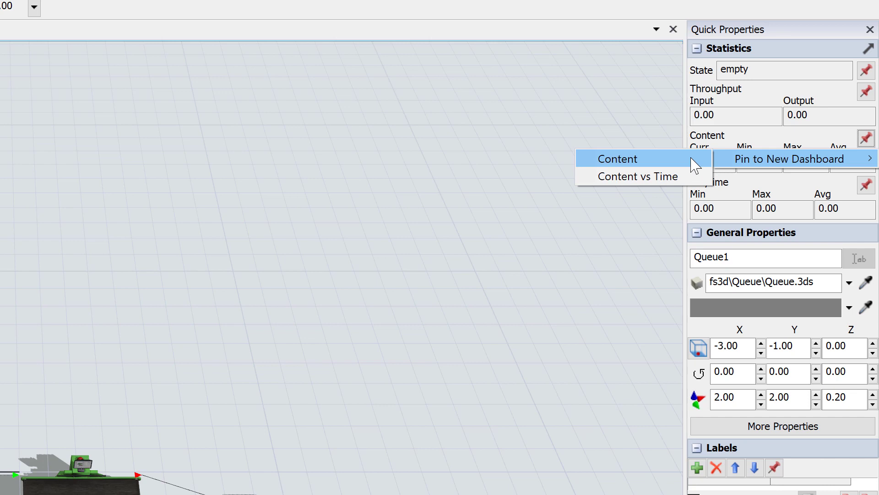
left_click(671, 187)
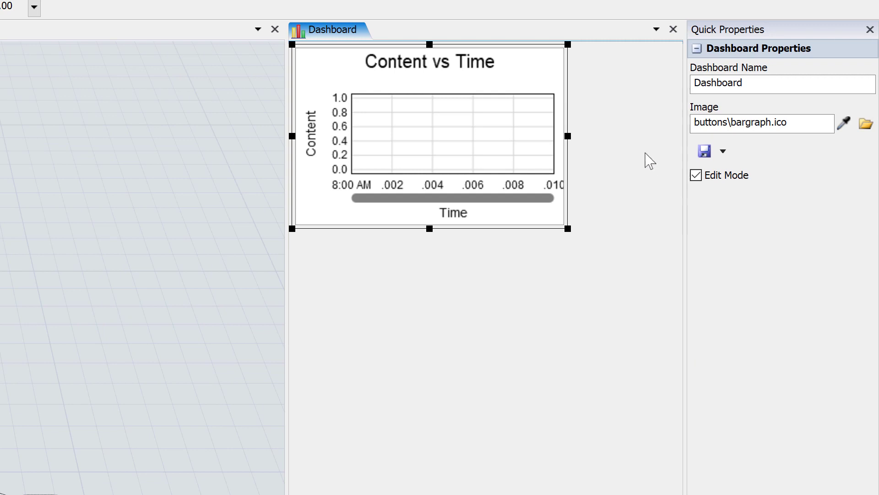
Step: Shift the Content vs Time chart slightly down and widen it to nearly the full dashboard width
mouse_move(567, 57)
left_mouse_down()
mouse_move(566, 81)
mouse_move(558, 64)
left_mouse_up()
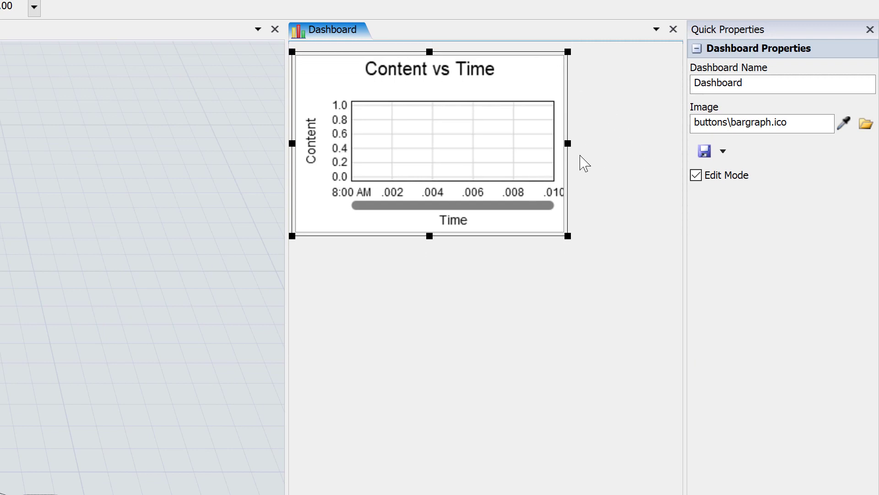
left_click_drag(568, 143, 686, 139)
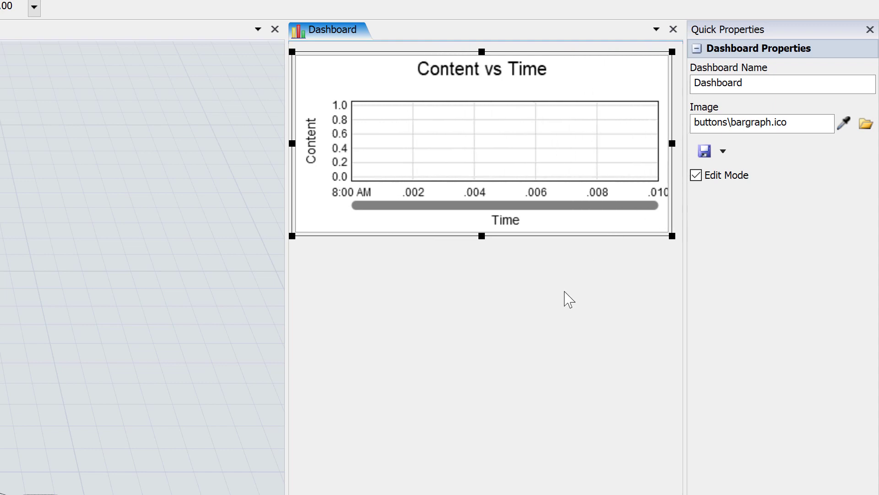
left_click(553, 310)
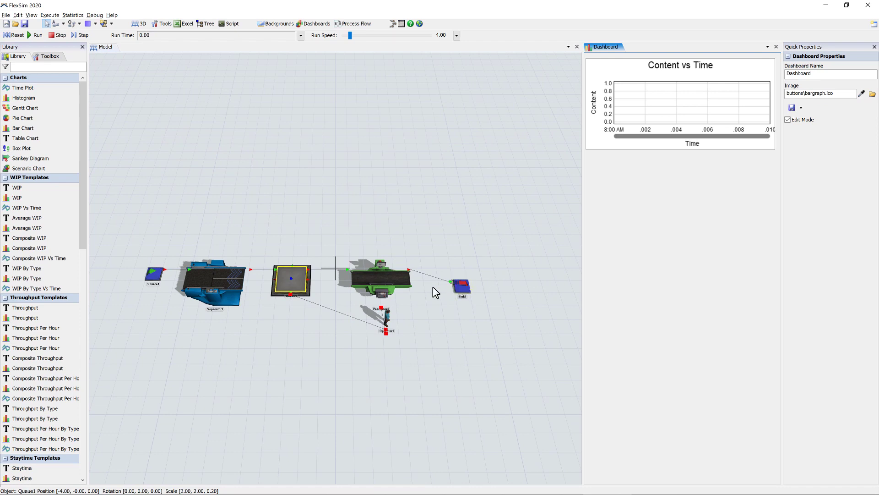
Step: Pin Sink1's Throughput table to the existing dashboard and enlarge it so the Sink1 row fits
left_click(463, 288)
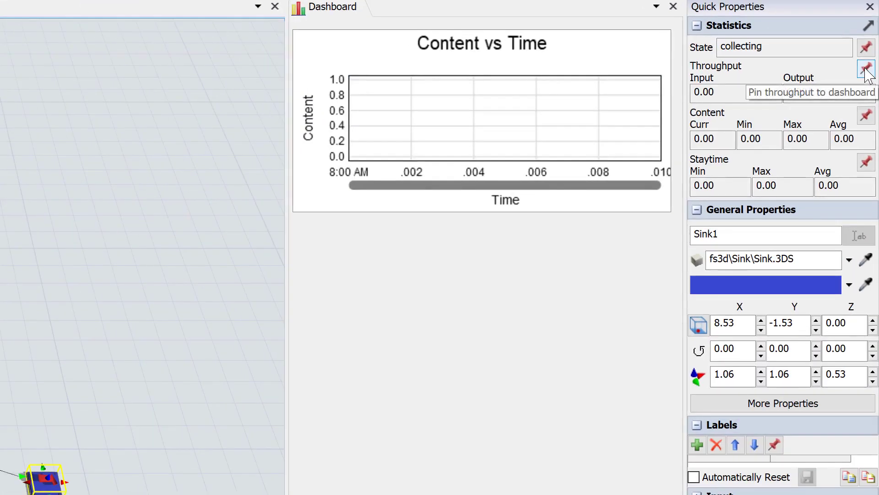
left_click(866, 70)
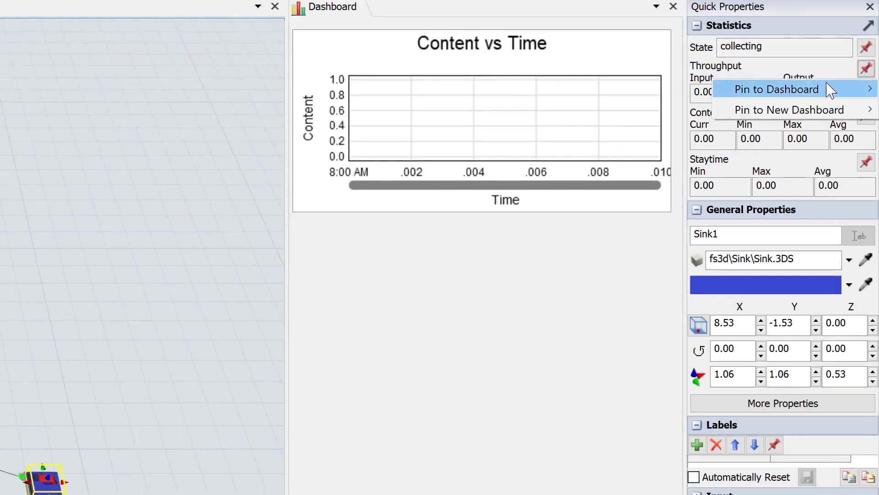
mouse_move(814, 92)
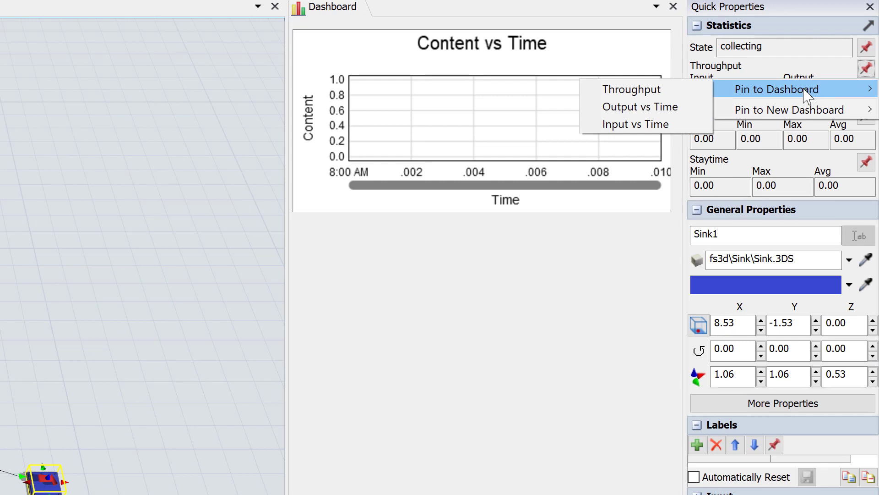
left_click(694, 97)
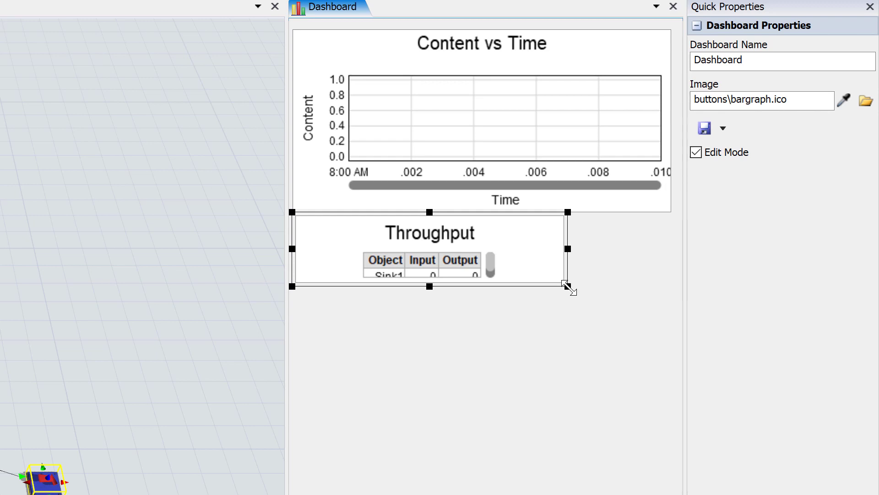
left_click_drag(568, 286, 585, 337)
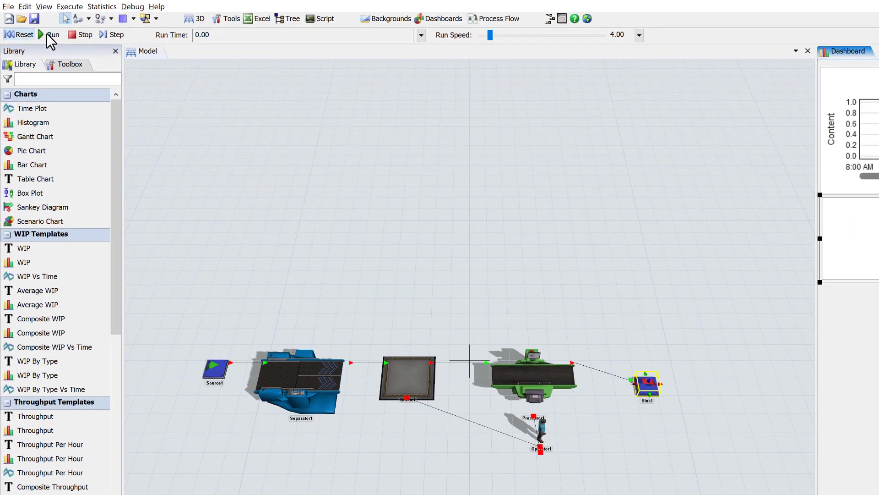
Step: Run the model and raise the run speed to about 684, settling at about 472, to watch the dashboard statistics
left_click(49, 35)
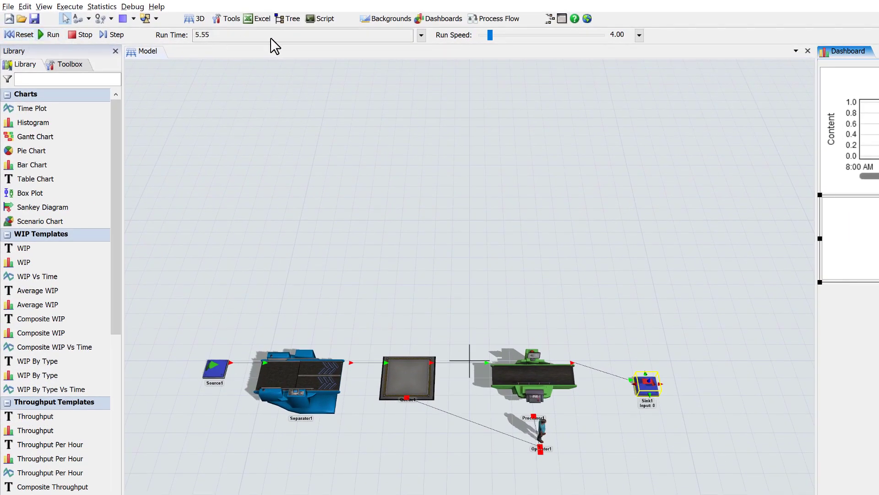
left_click_drag(491, 37, 497, 43)
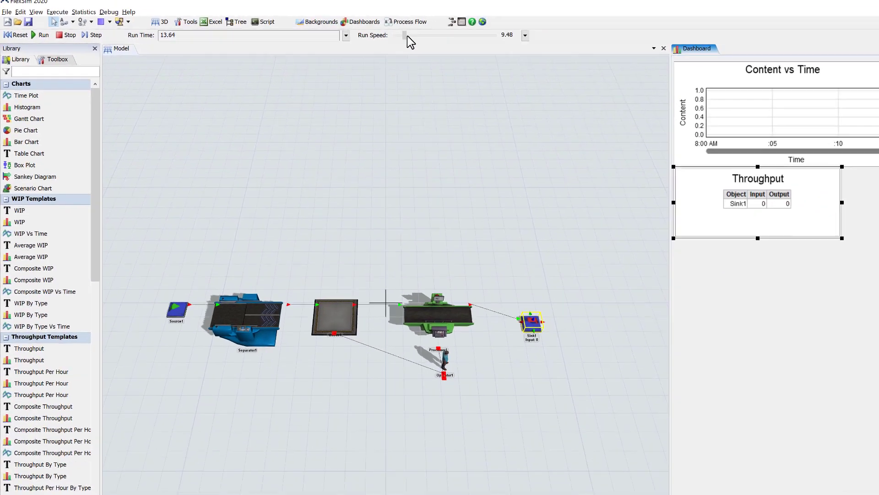
left_click_drag(407, 36, 429, 40)
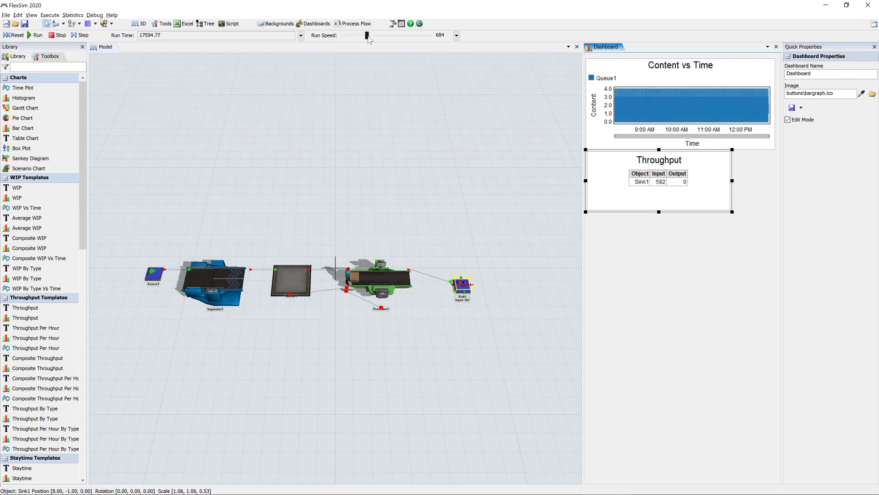
left_click_drag(368, 36, 364, 42)
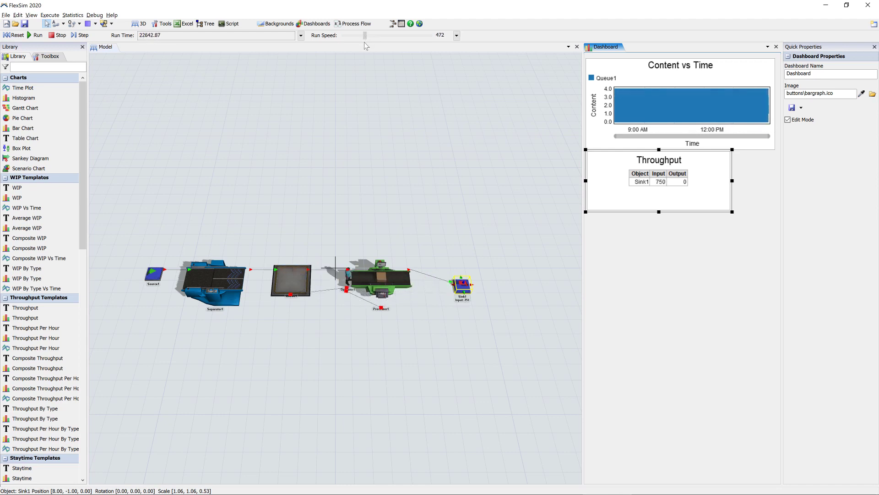
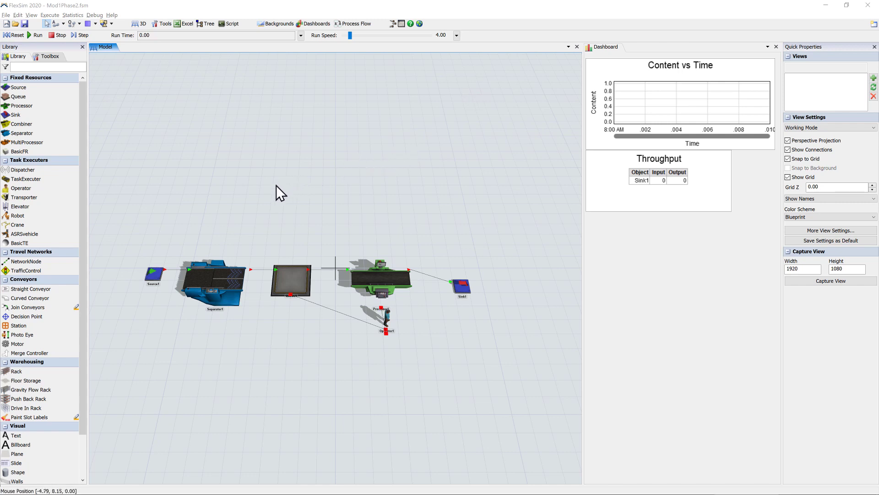
Step: Set Source1's inter-arrival time to an exponential distribution with location 0.0, scale 120 and stream getstream(current)
left_click(157, 274)
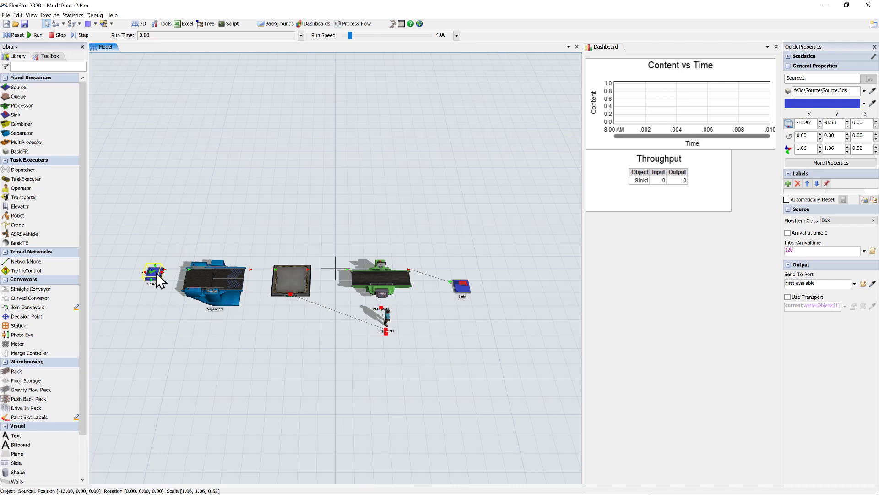
double_click(157, 273)
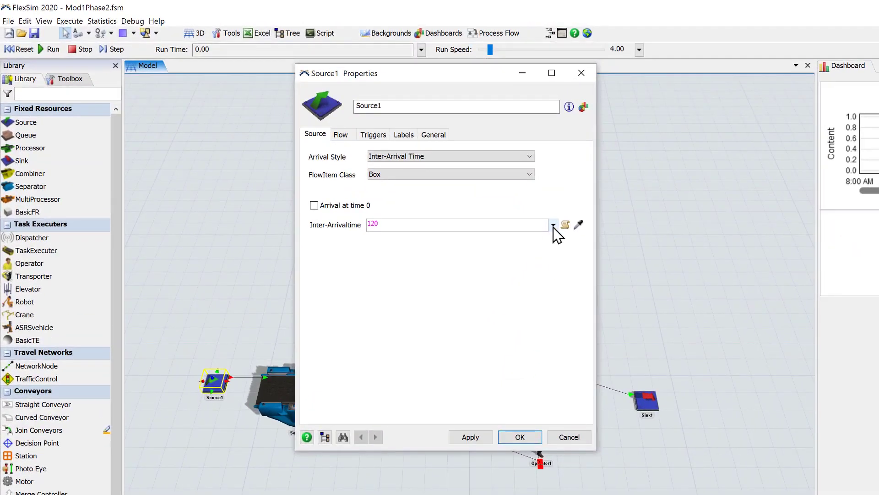
left_click(412, 168)
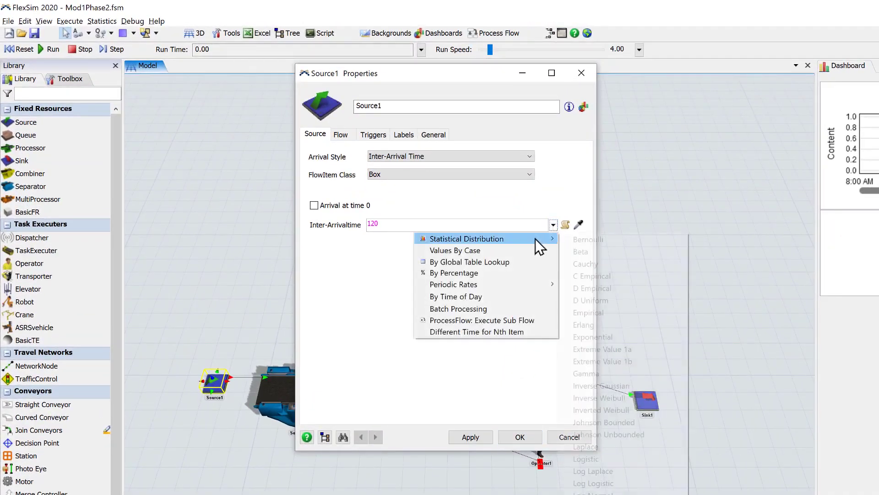
mouse_move(535, 239)
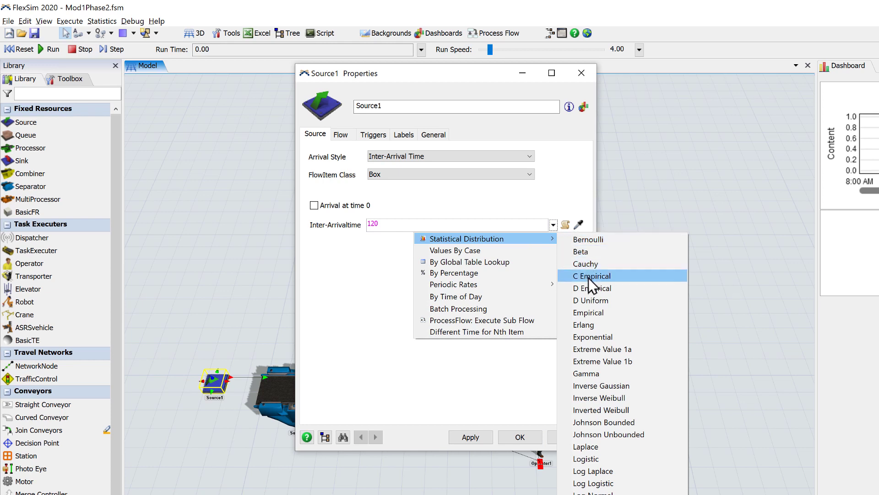
left_click(592, 337)
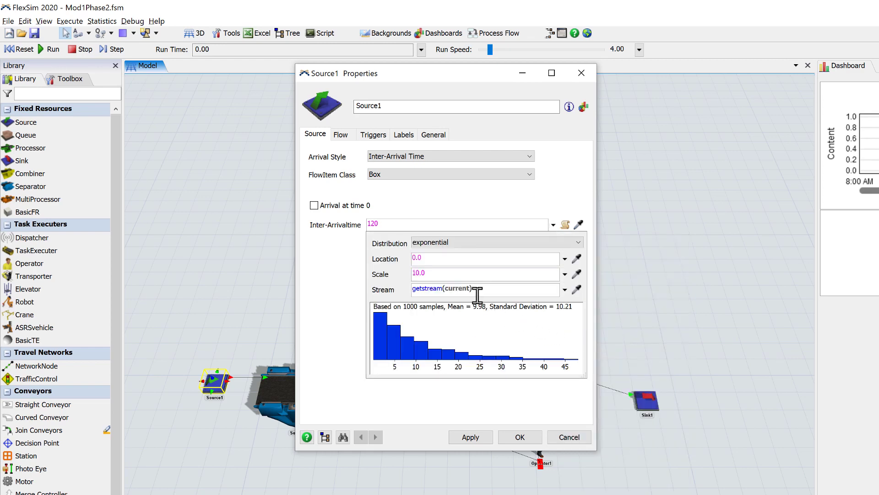
left_click(446, 273)
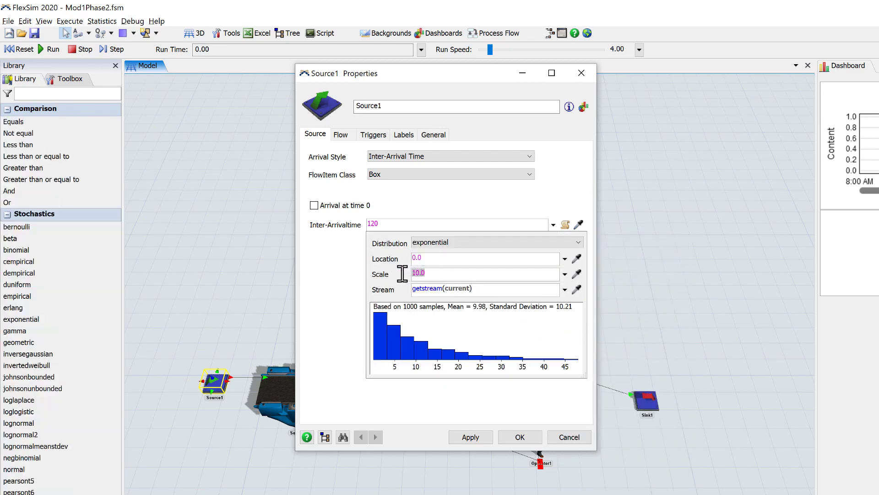
type("120")
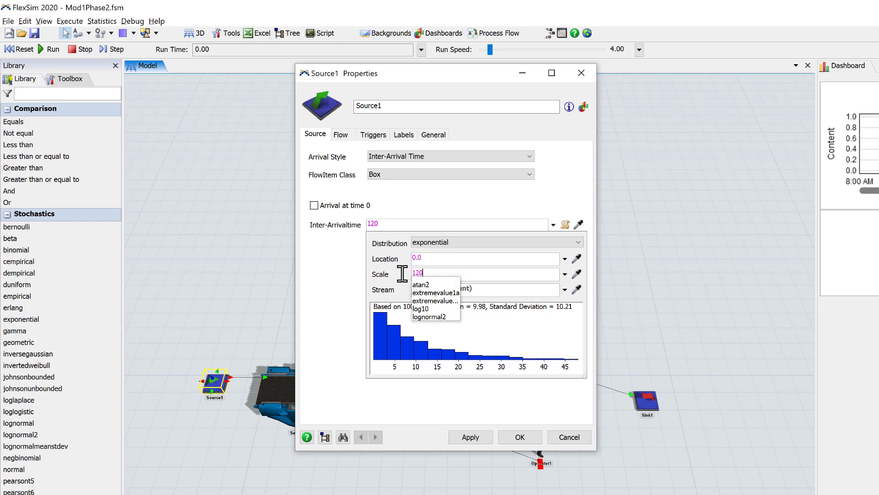
left_click(401, 284)
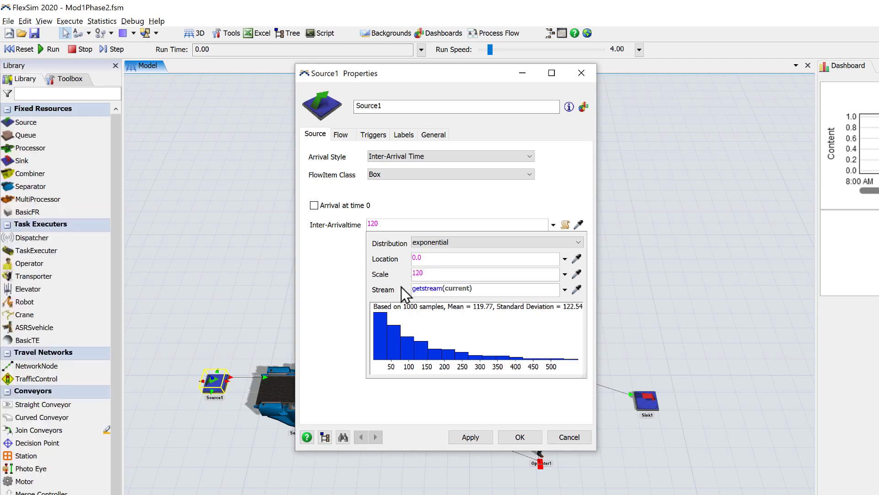
left_click(525, 442)
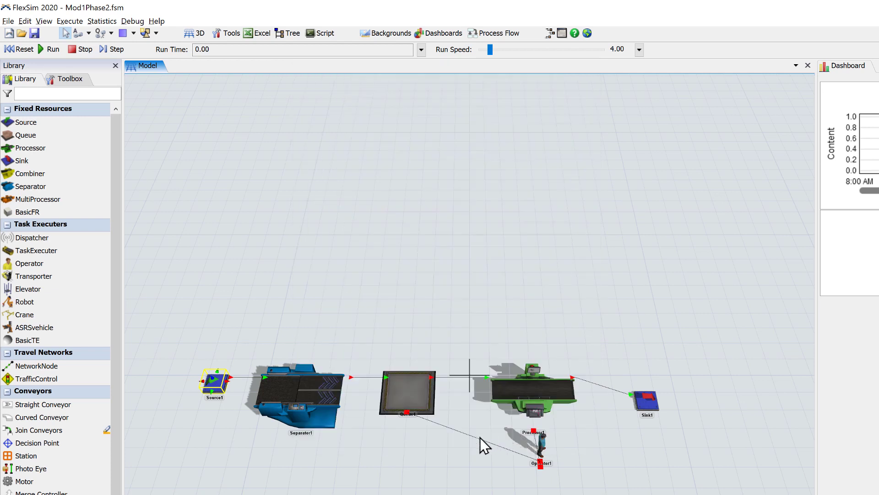
Step: Choose a discrete uniform (duniform) statistical distribution for Separator1's Split/Unpack Quantity
left_click(306, 394)
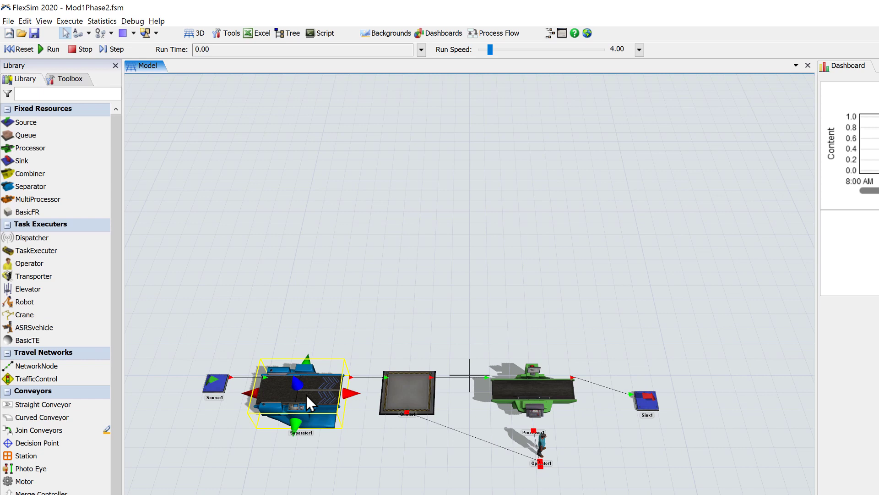
double_click(306, 393)
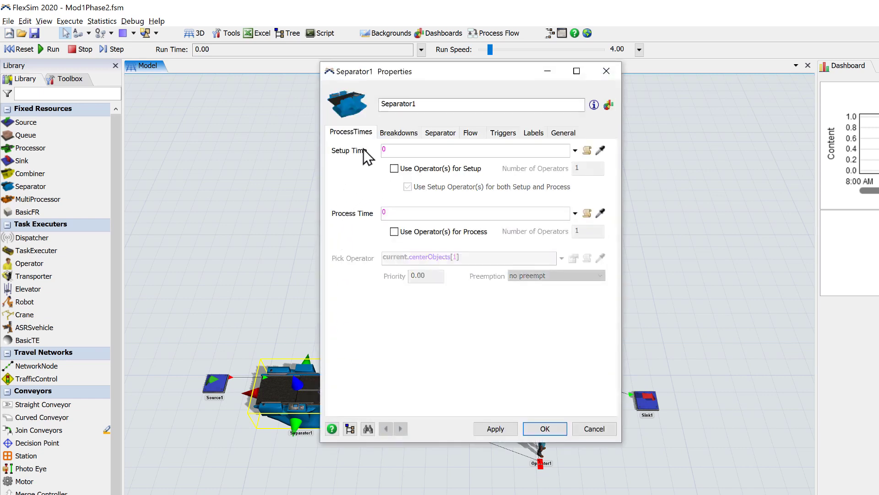
left_click(435, 133)
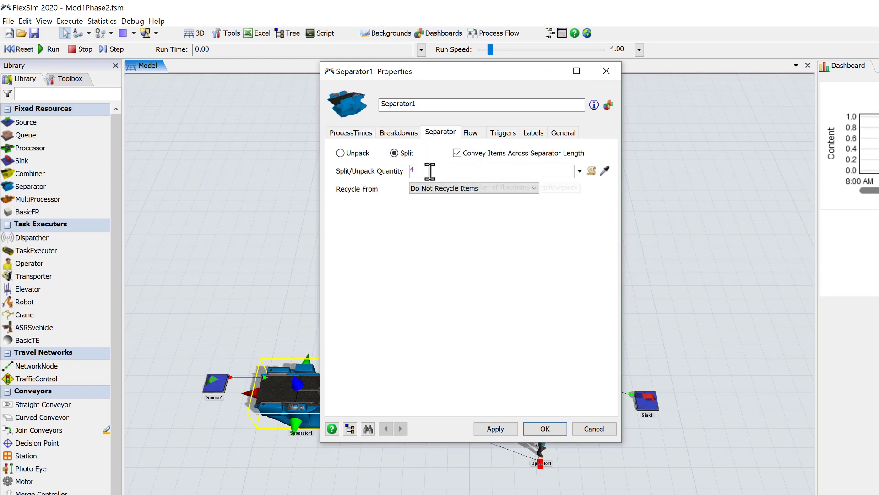
left_click(580, 171)
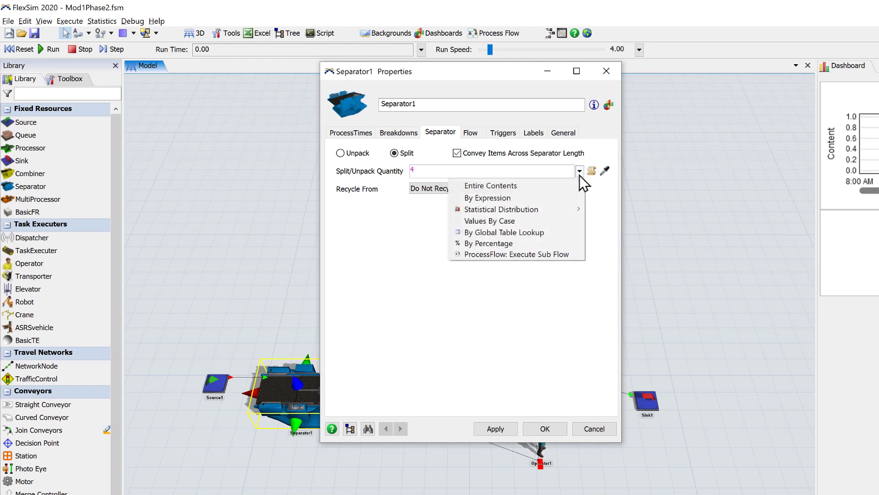
mouse_move(582, 211)
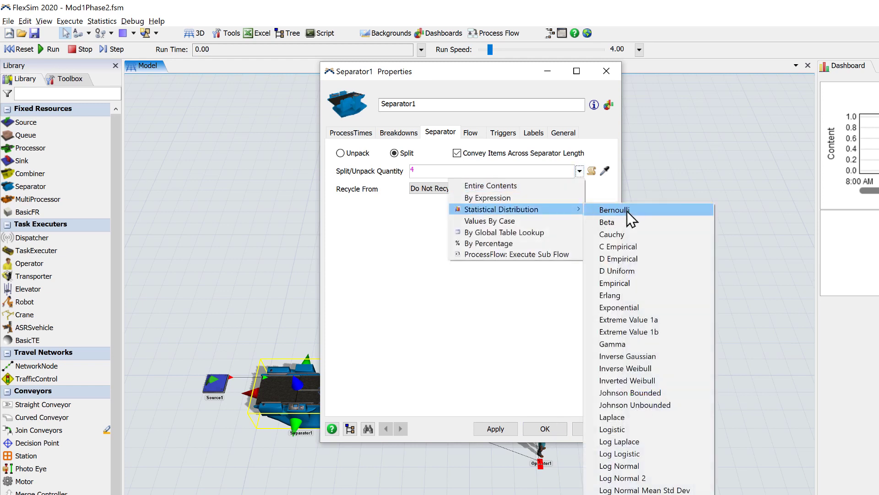
left_click(631, 271)
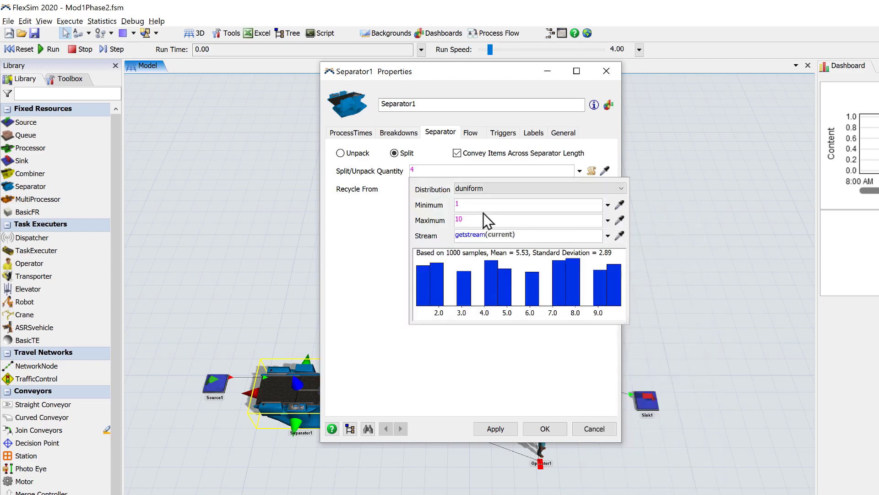
Step: Set the duniform distribution's minimum to 2 and maximum to 6, and accept Separator1's properties
left_click(453, 203)
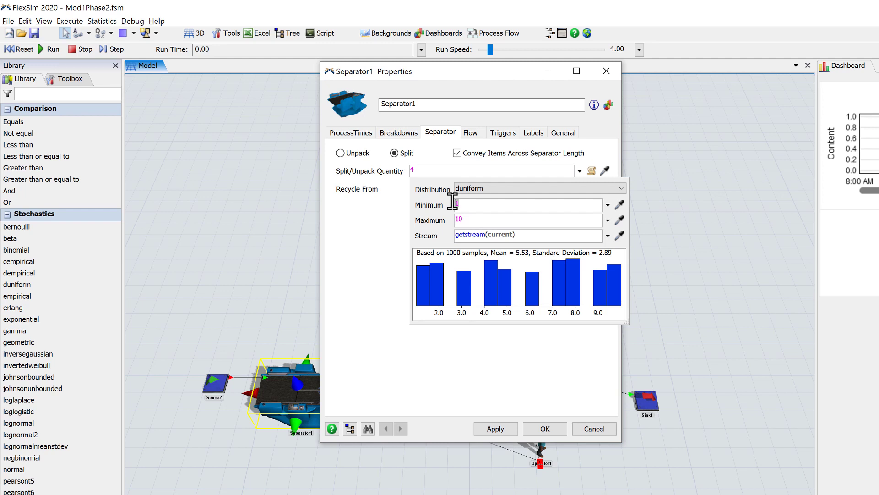
type("2")
left_click(448, 220)
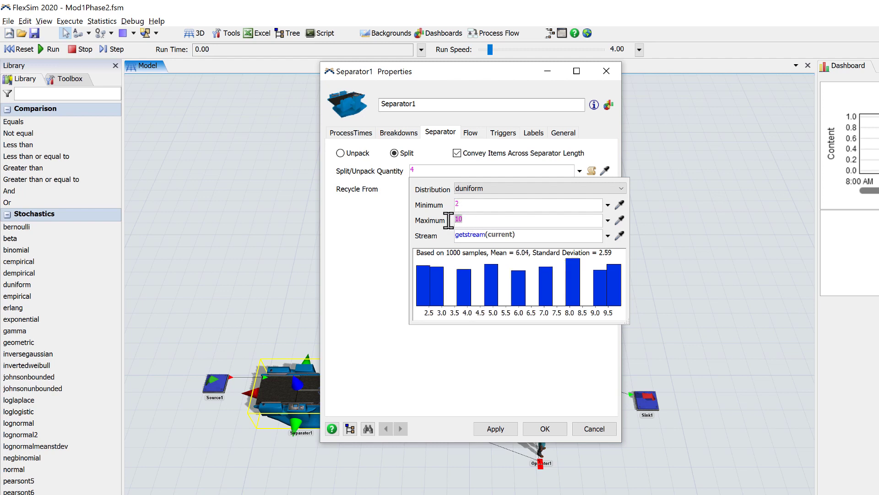
type("6")
left_click(439, 229)
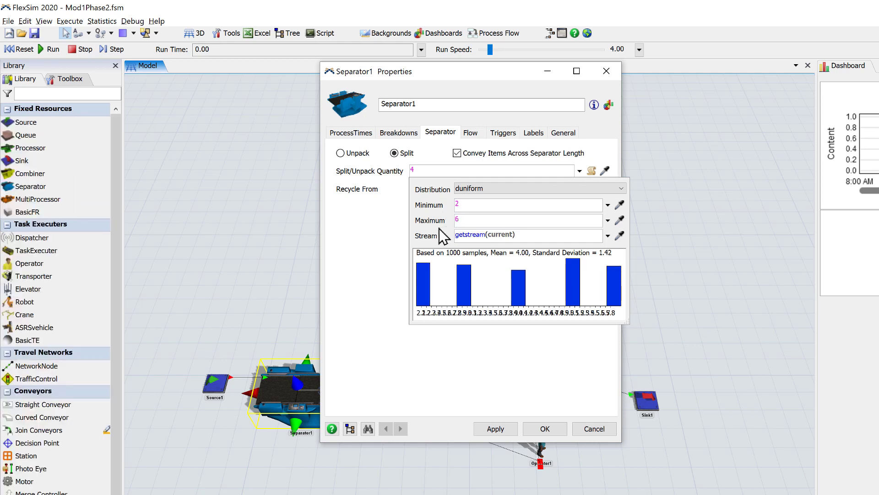
left_click(389, 261)
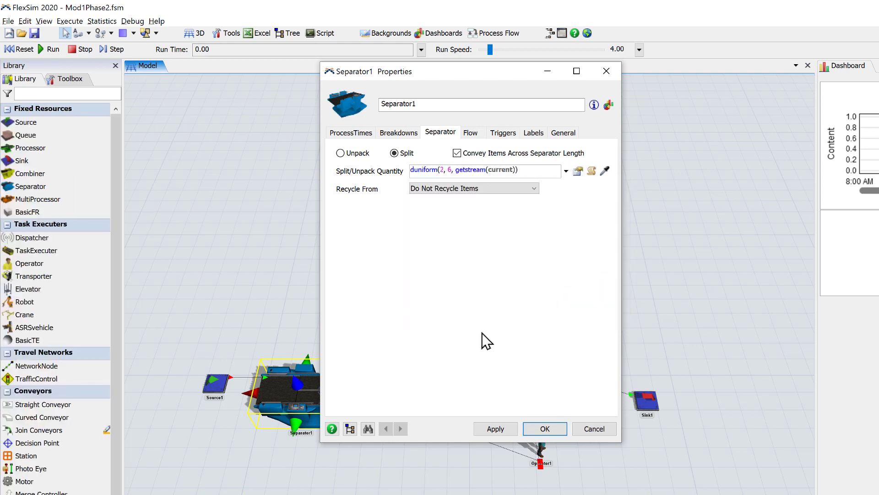
left_click(547, 430)
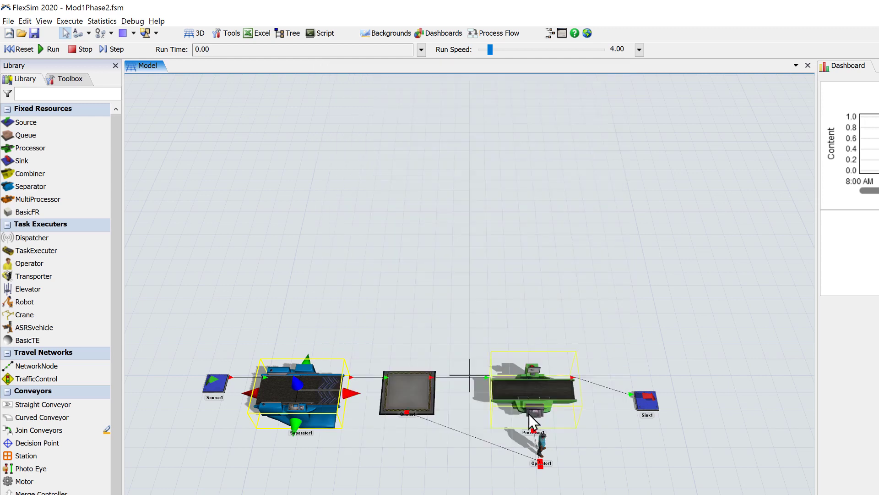
Step: Set Processor1's setup time to a triangular distribution with minimum 1.5, maximum 4.5 and mode 2.5
double_click(510, 389)
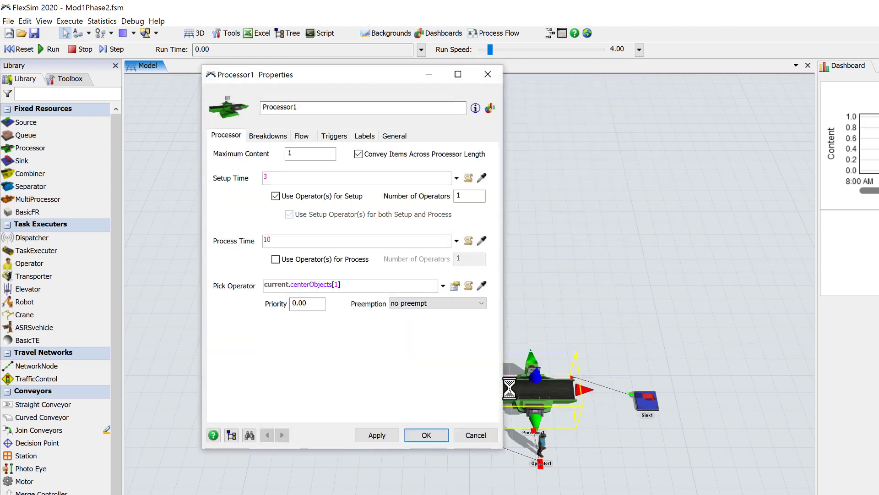
left_click(457, 178)
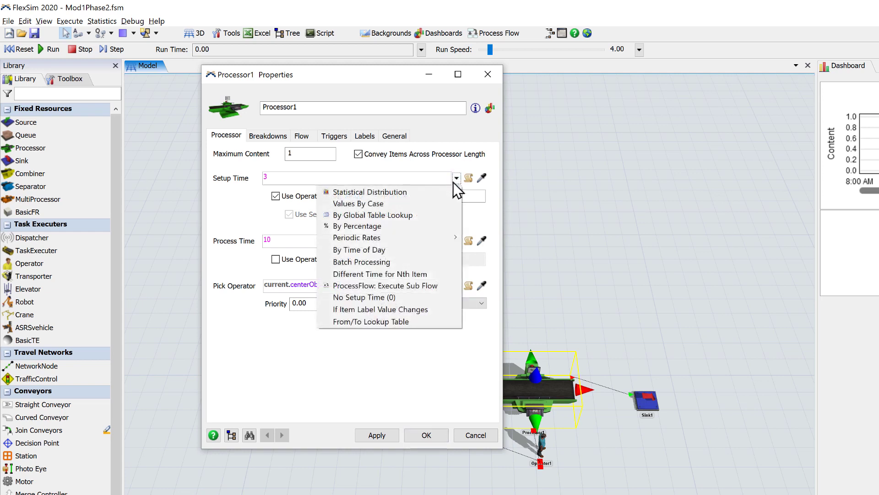
mouse_move(454, 196)
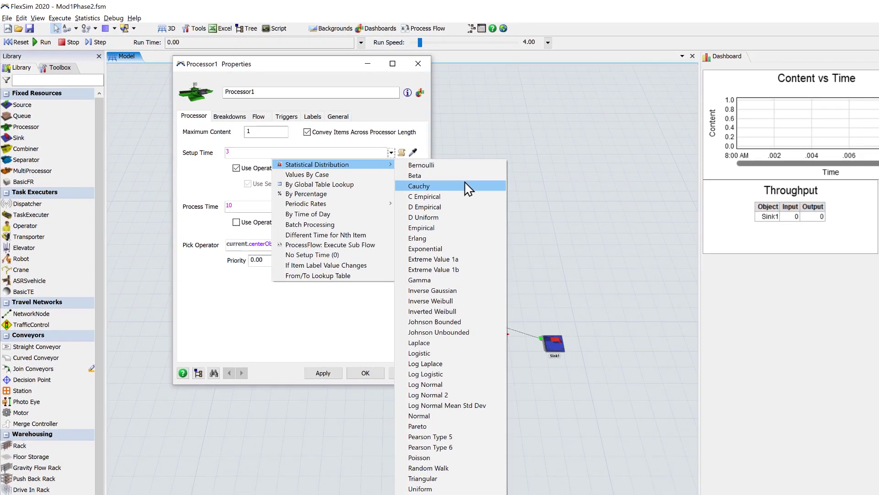
left_click(470, 481)
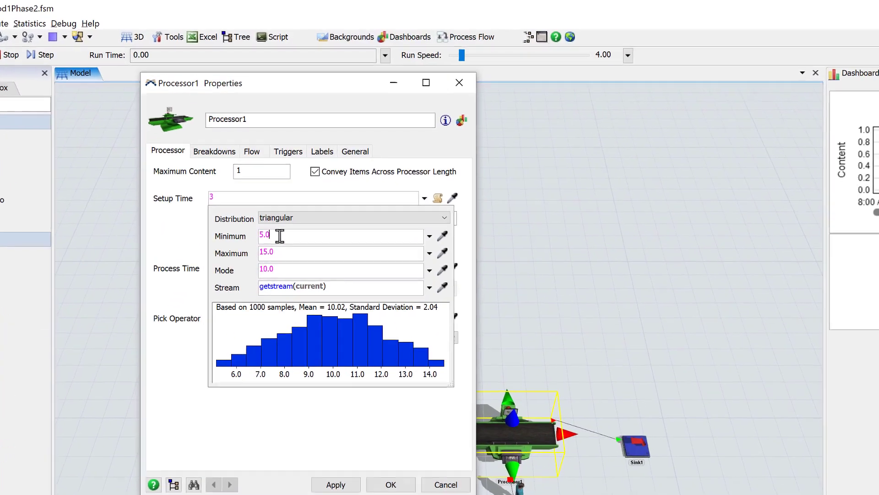
double_click(263, 182)
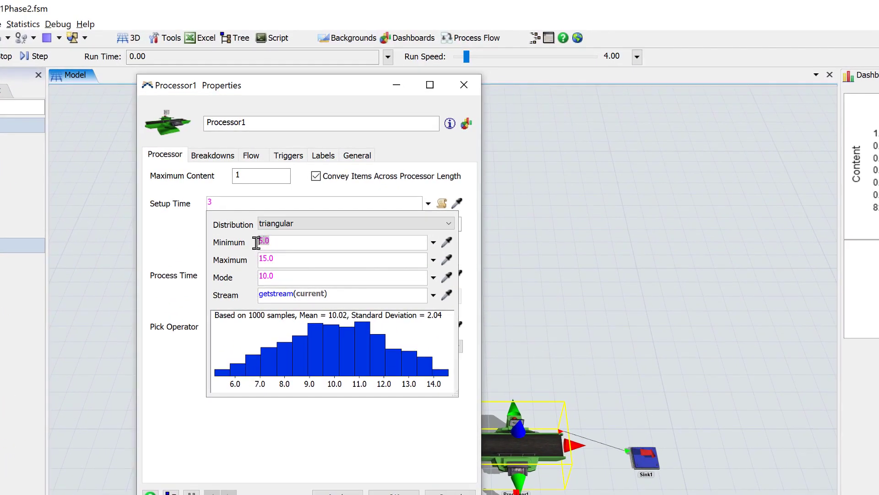
type("1.5")
left_click_drag(280, 257, 255, 257)
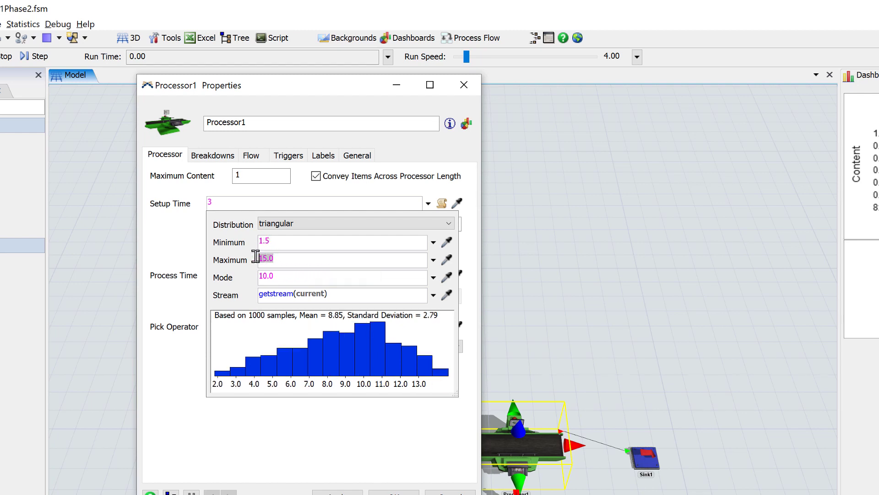
type("4.5")
left_click_drag(283, 275, 251, 275)
type("2.5")
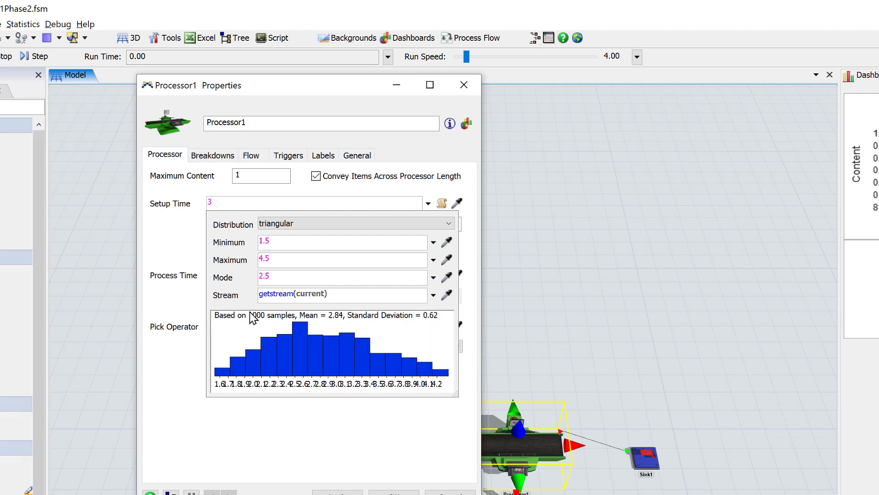
left_click(361, 454)
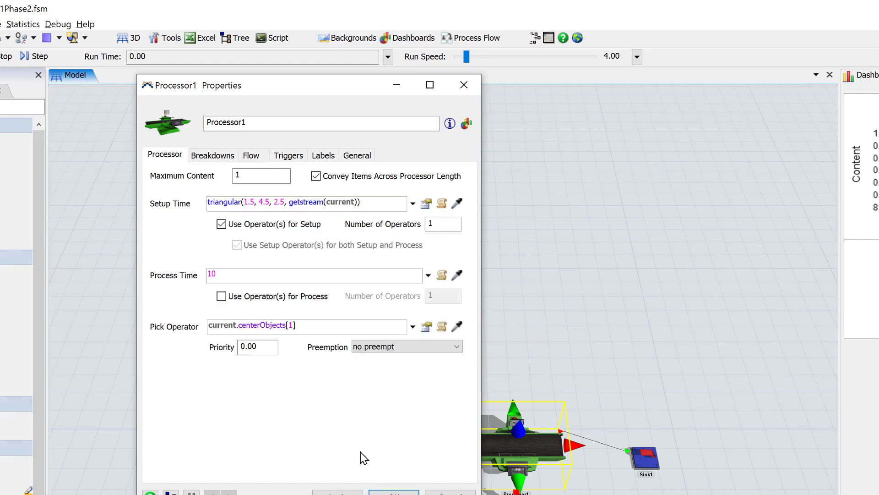
Step: Set Processor1's process time to a Log Normal Mean Std Dev distribution with mean 10 and standard deviation 3, and accept the properties
left_click(428, 275)
mouse_move(429, 292)
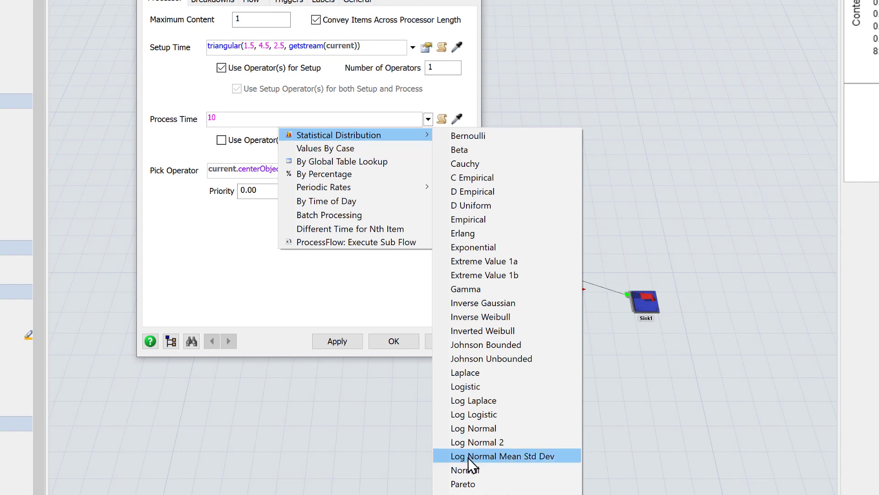
left_click(468, 456)
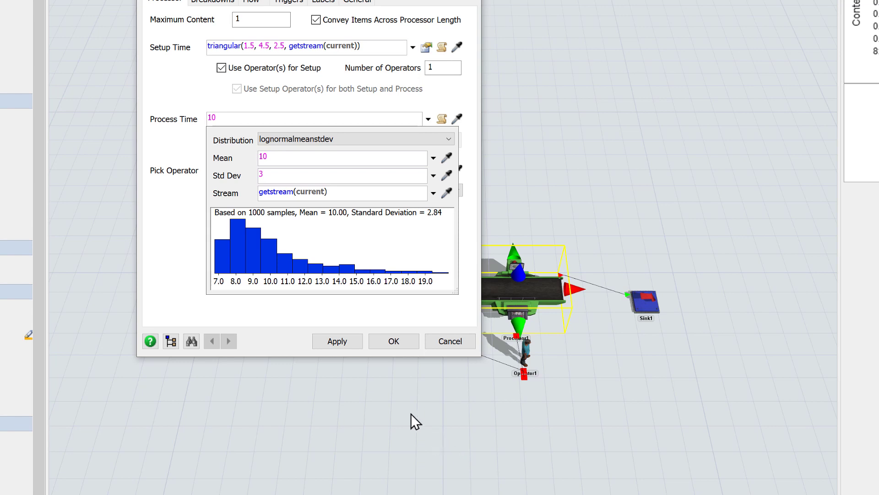
double_click(256, 156)
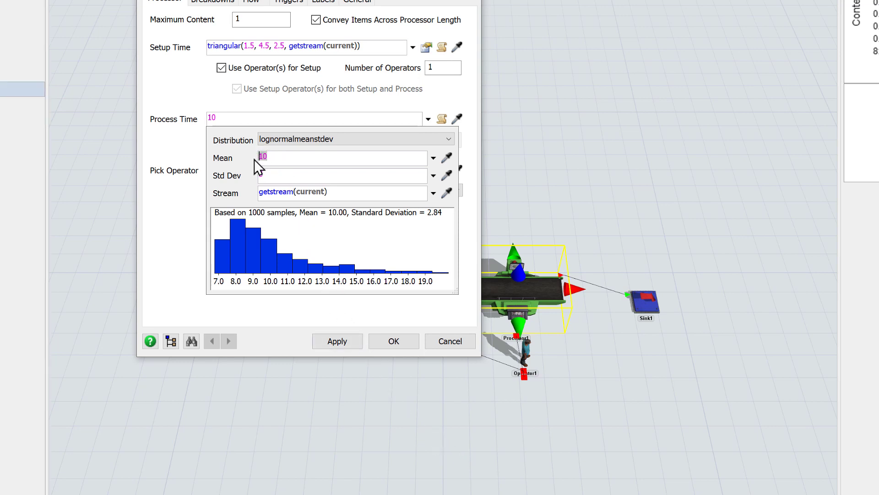
type("10")
left_click(314, 301)
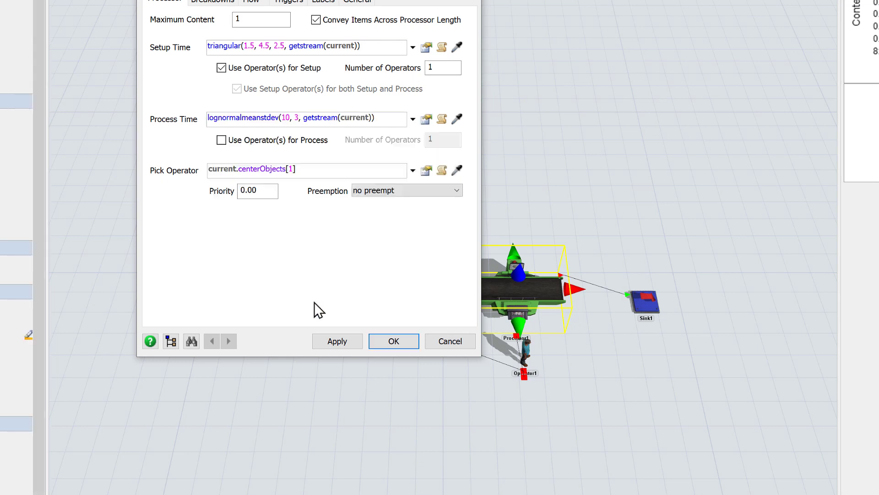
left_click(389, 341)
left_click(388, 364)
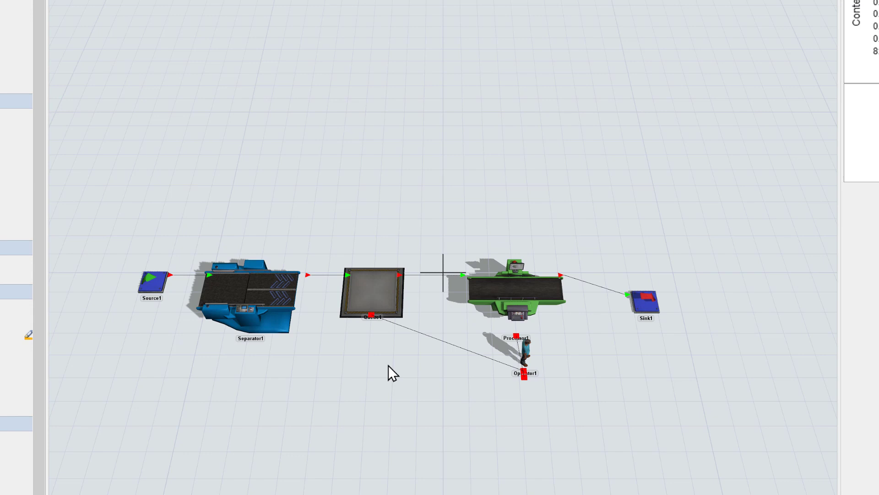
Step: Connect an output port of Processor1 back to the queue as a second route for items
key("a")
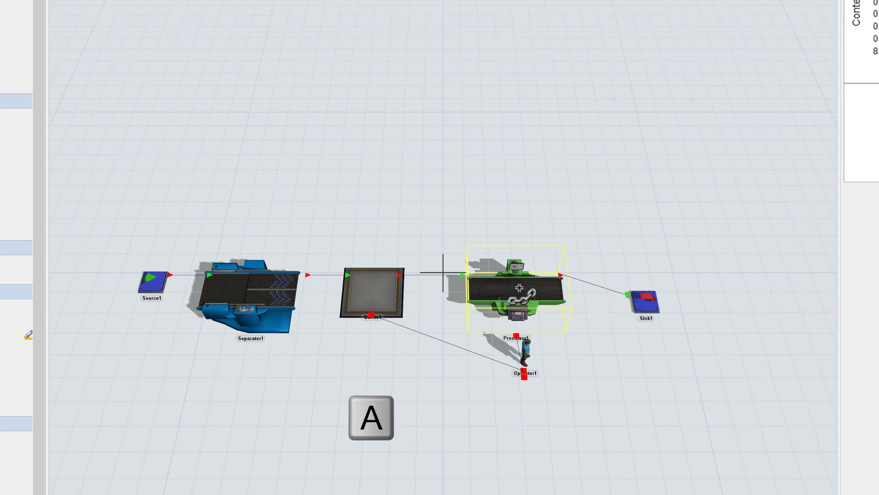
left_click_drag(519, 287, 501, 292)
left_click_drag(458, 301, 371, 296)
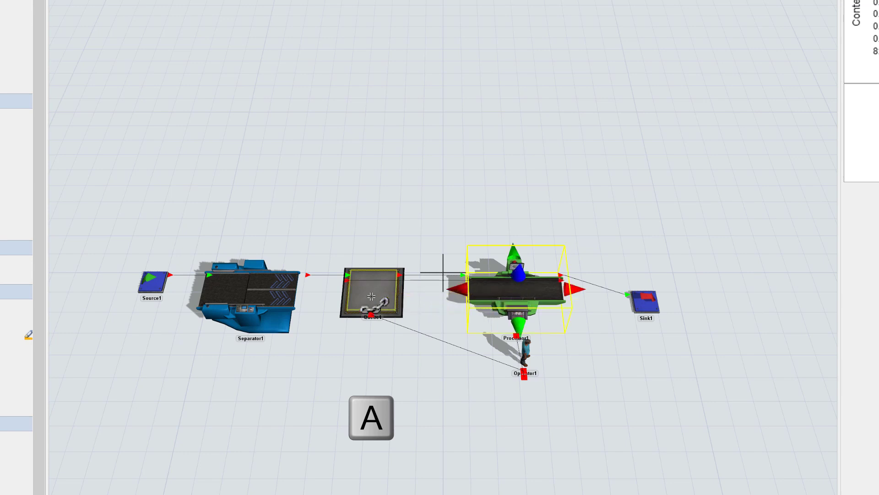
left_click(591, 339)
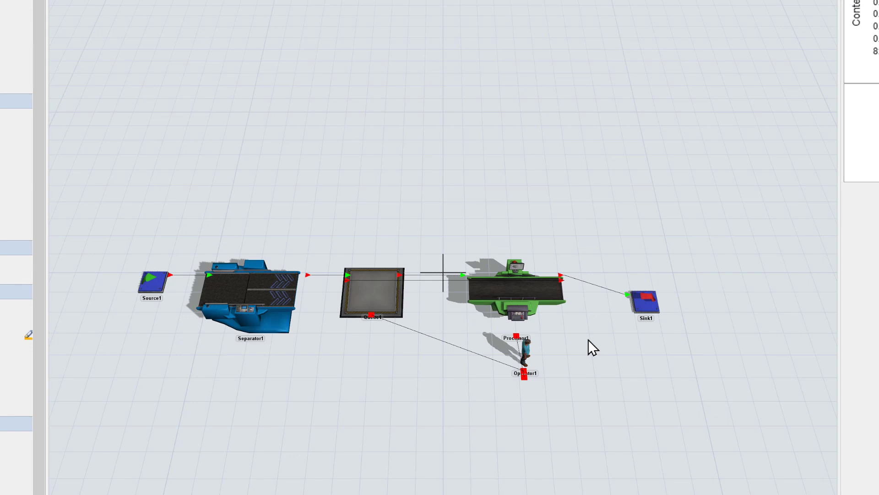
Step: Set Processor1's output Send To Port rule to random By Percentage
left_click(494, 286)
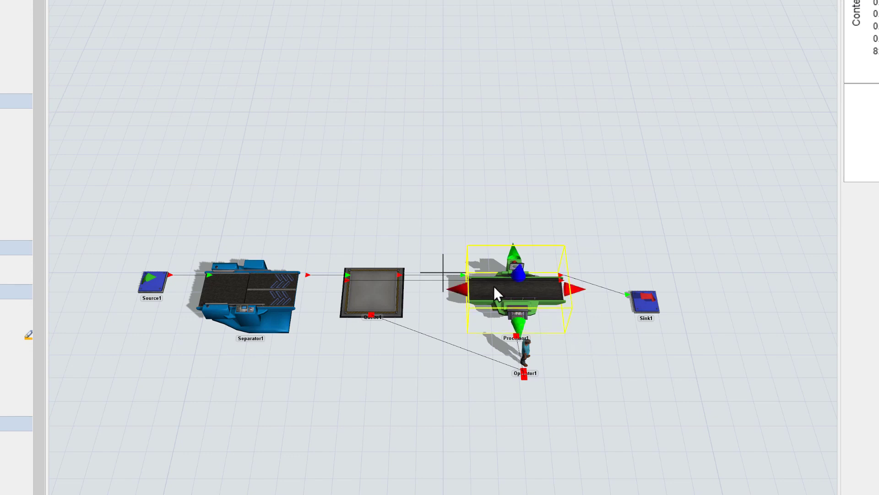
double_click(493, 286)
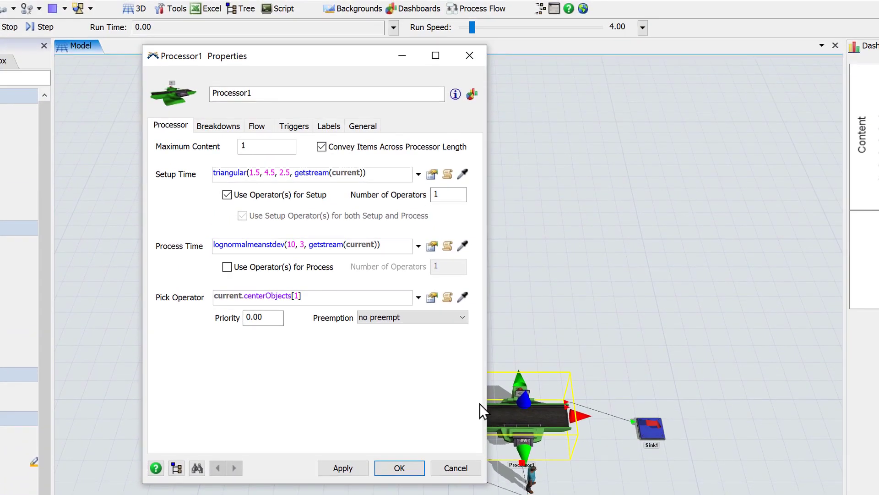
left_click(260, 130)
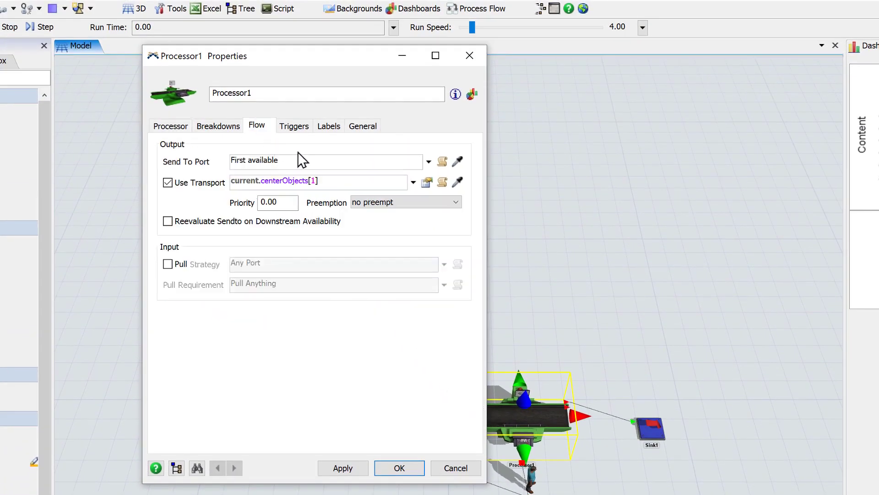
left_click(425, 164)
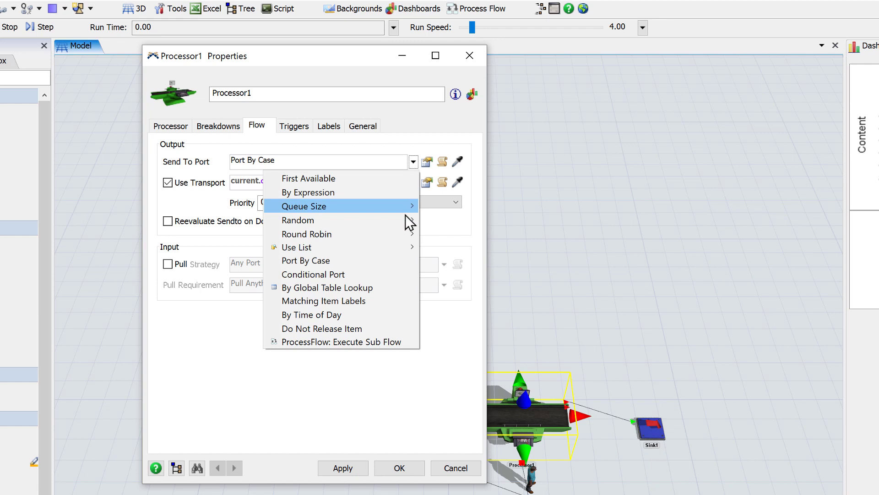
mouse_move(408, 220)
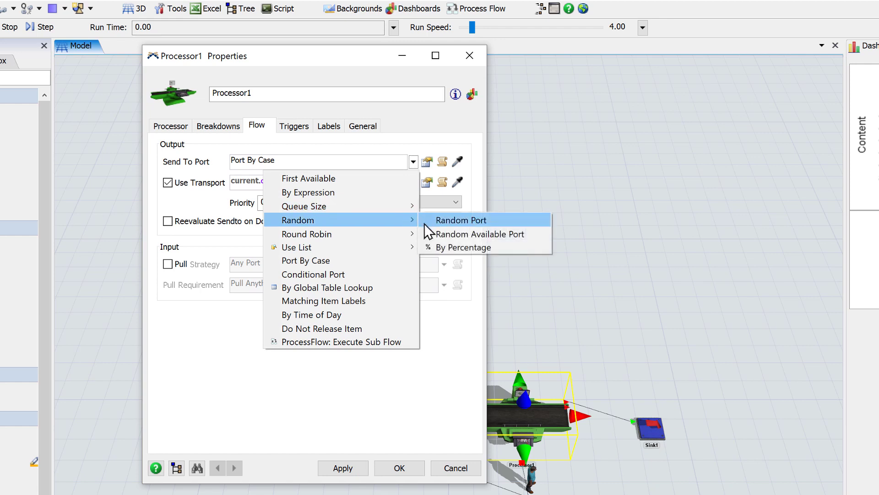
left_click(441, 250)
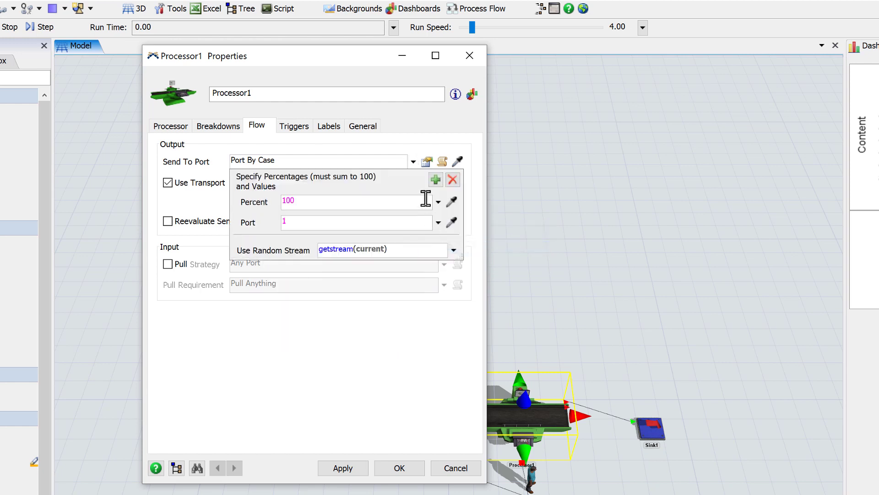
Step: Add a second percentage entry and route 80 percent of items to port 1 and 20 percent to port 2
left_click(435, 180)
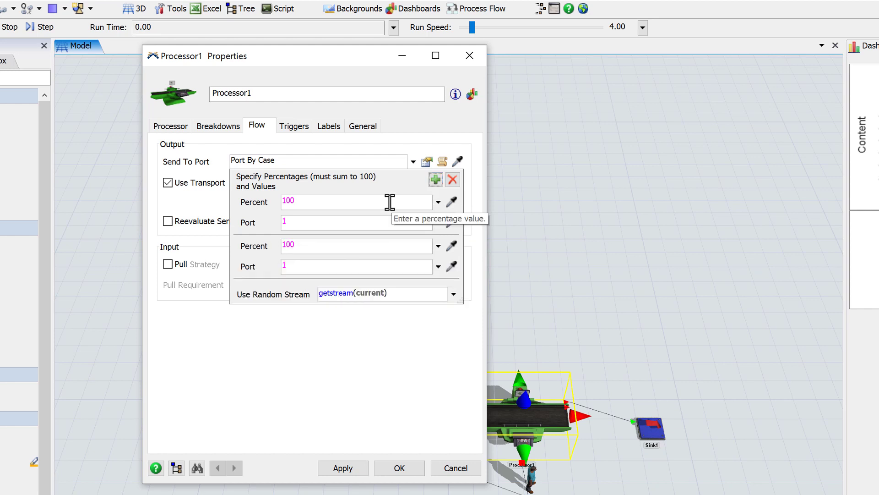
left_click_drag(390, 202, 276, 198)
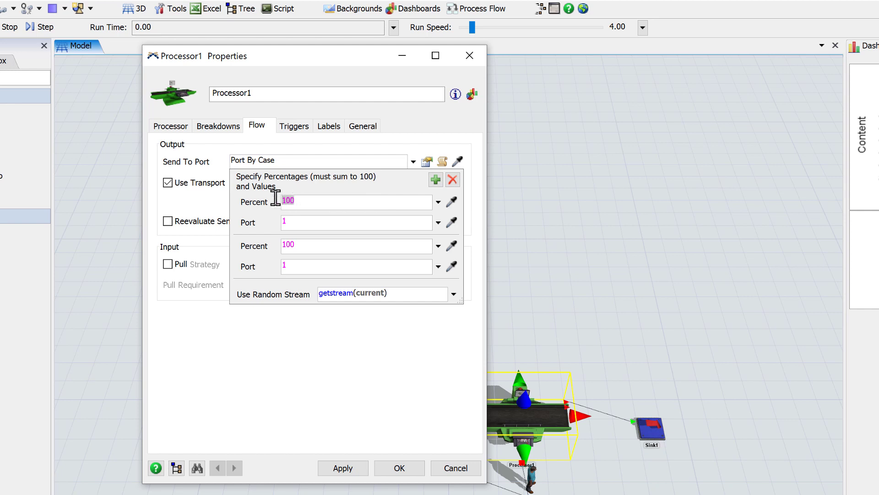
type("80")
left_click_drag(357, 245, 264, 247)
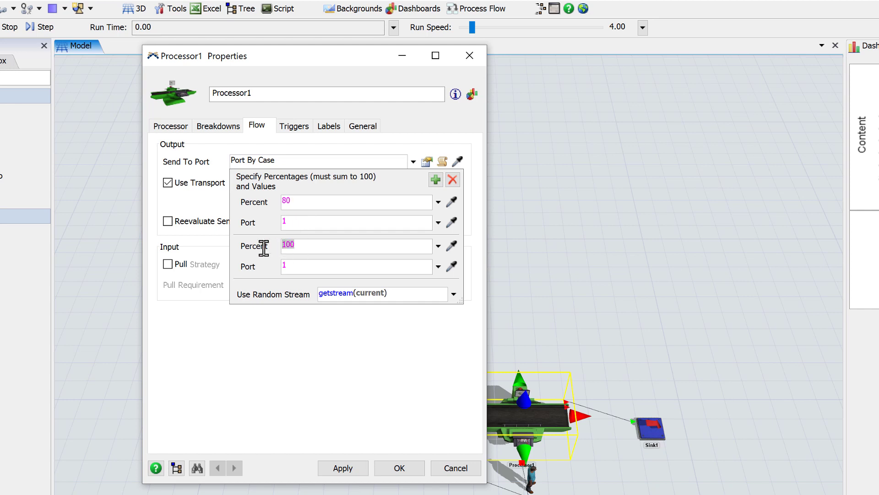
type("20")
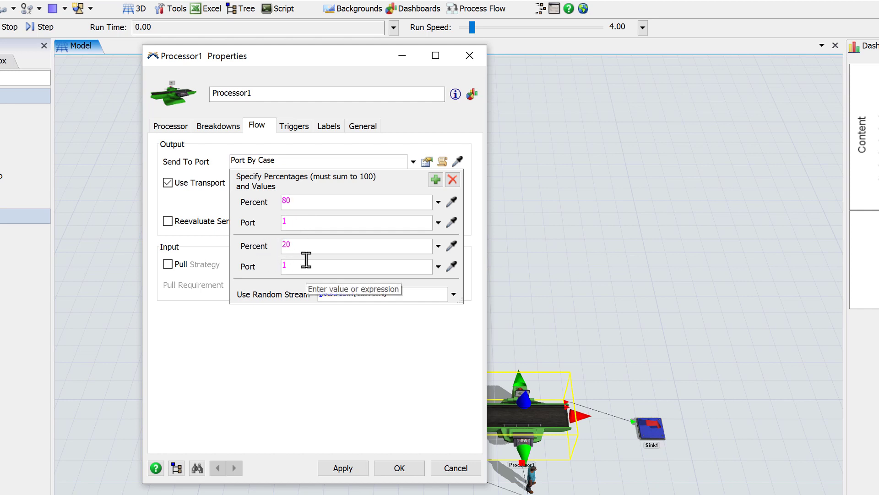
left_click_drag(350, 265, 264, 267)
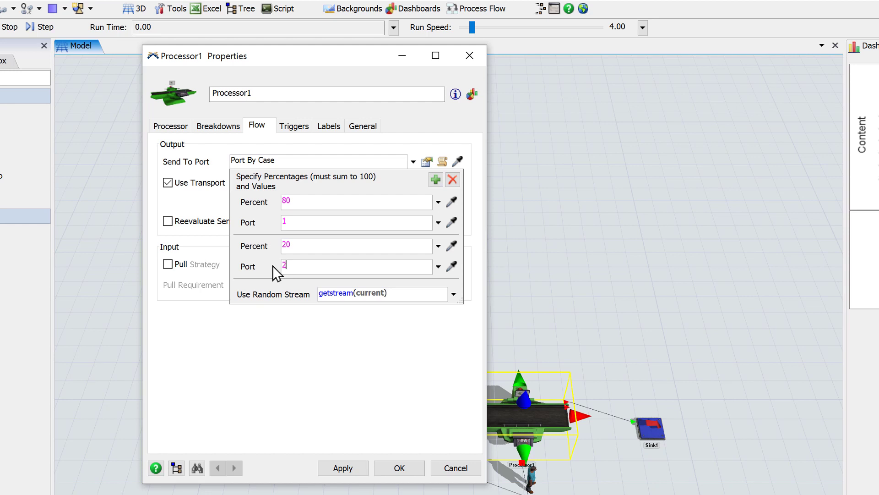
left_click(329, 337)
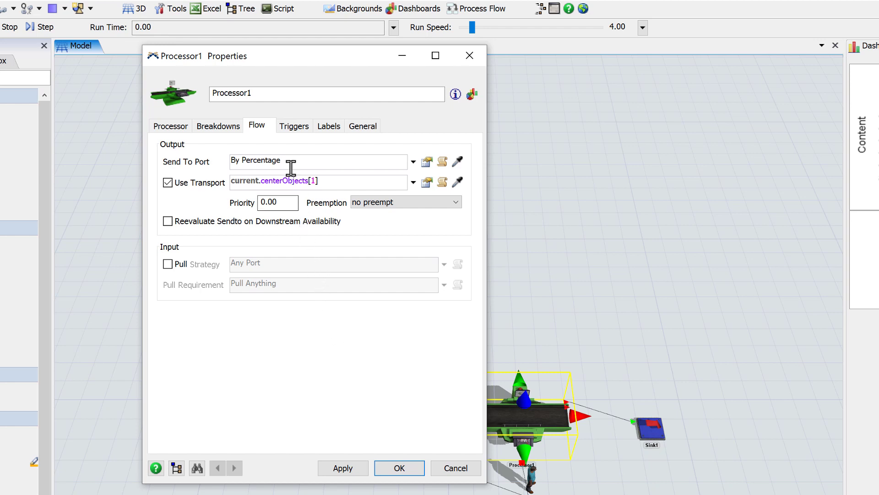
Step: Add an On Exit trigger to Processor1 with a Set Label action
left_click(296, 128)
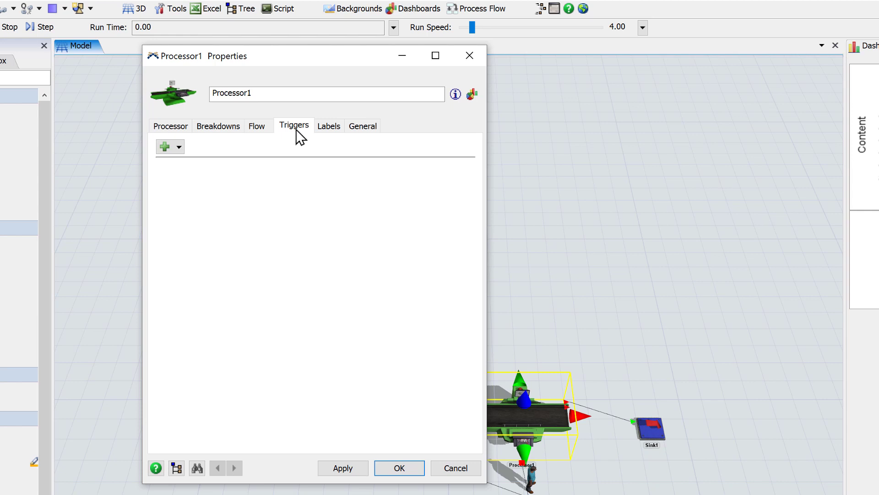
left_click(179, 147)
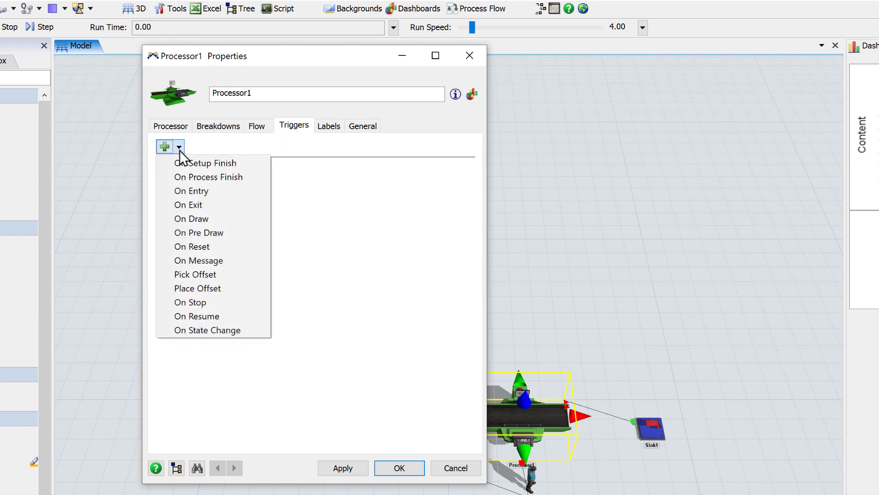
left_click(182, 206)
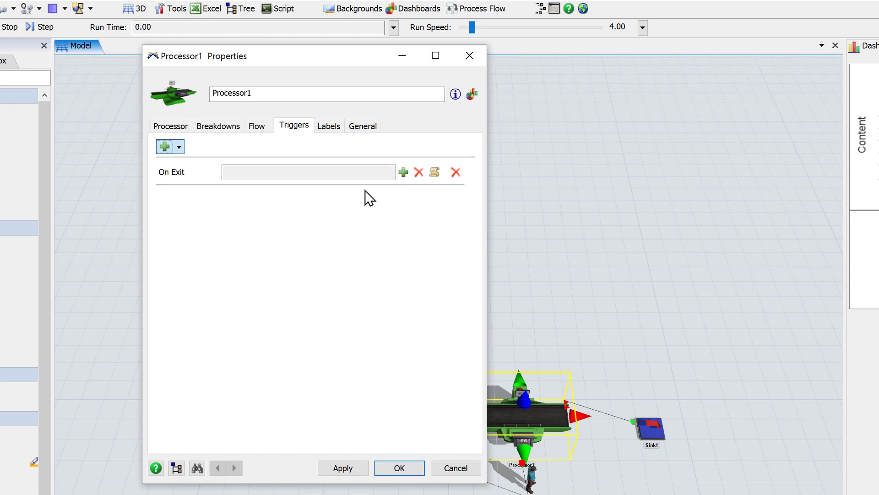
left_click(404, 172)
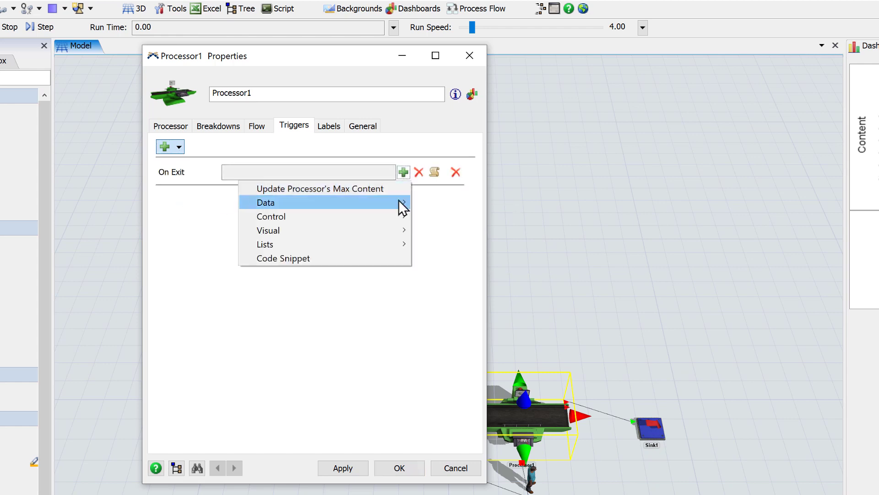
mouse_move(399, 200)
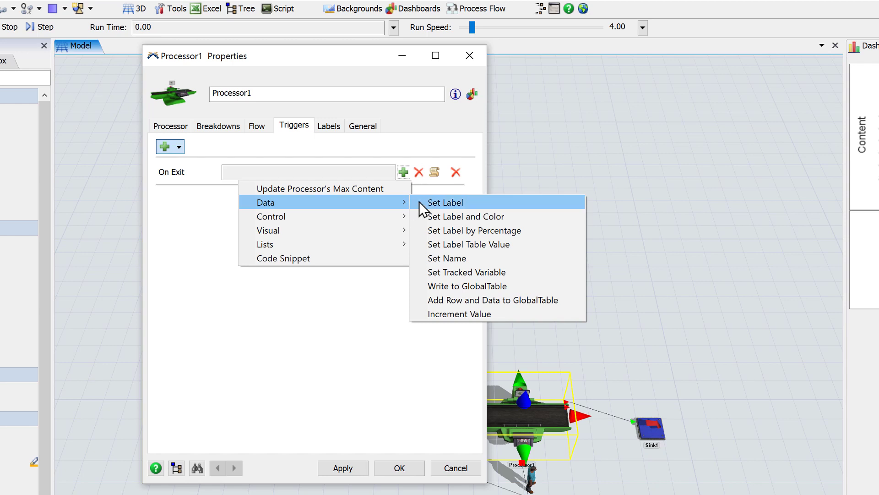
left_click(449, 205)
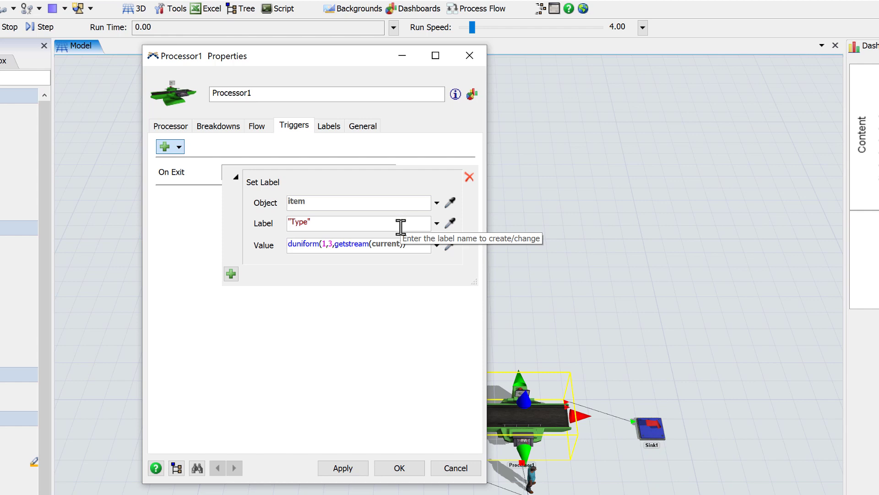
Step: Set the value of the item's "Type" label to port, accept Processor1's properties and deselect the processor
left_click(437, 246)
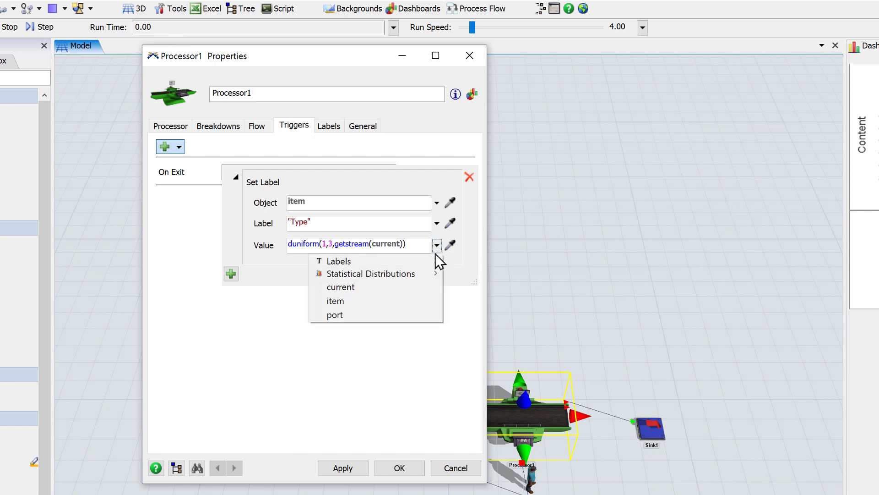
left_click(402, 315)
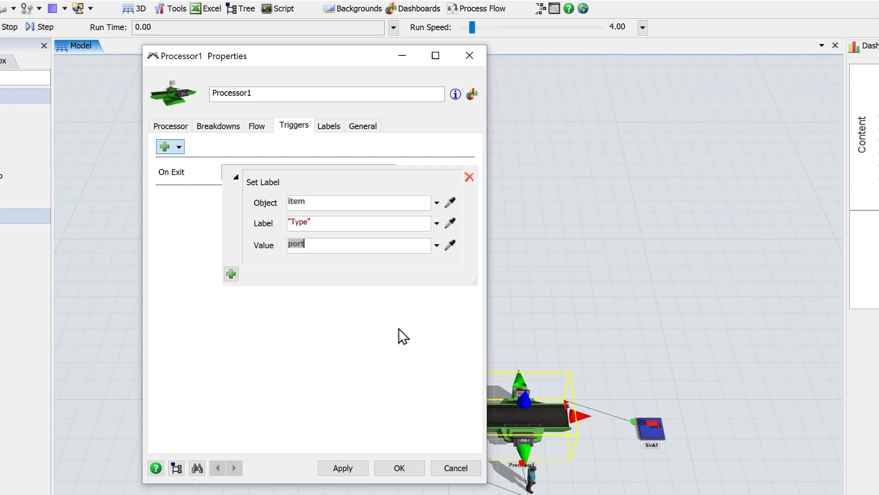
left_click(398, 328)
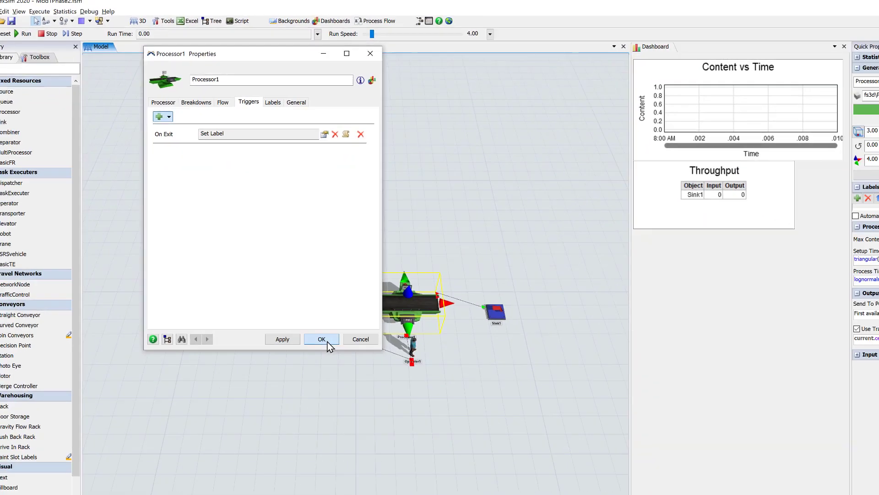
left_click(399, 468)
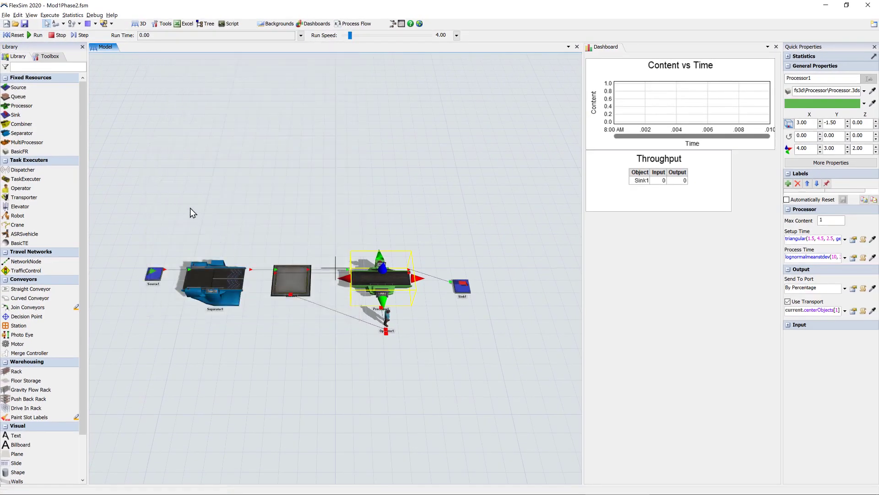
left_click(183, 202)
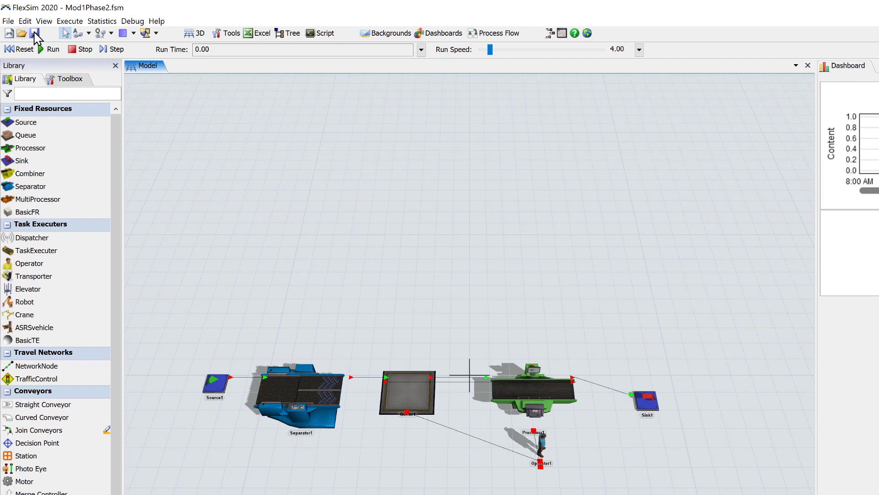
Step: Run the simulation at a speed of about 2291, slow it to about 93.35, then stop and reset the model
left_click(53, 49)
left_click_drag(493, 51, 527, 65)
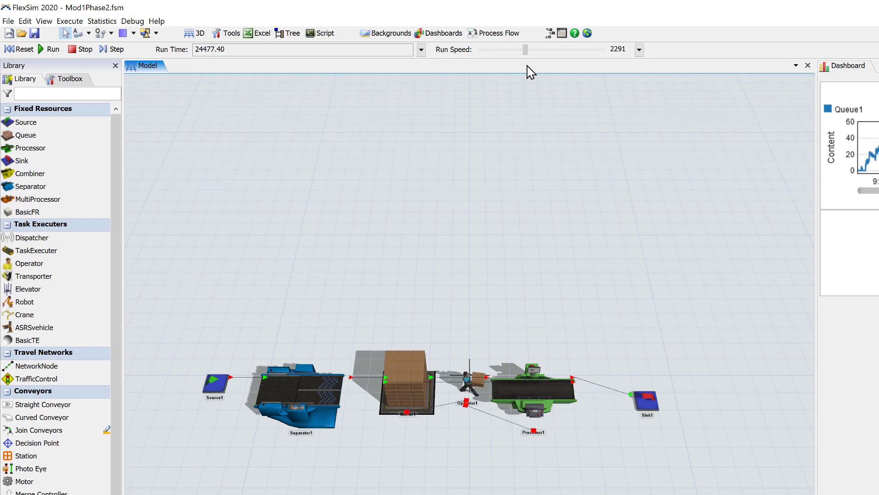
left_click_drag(527, 66, 502, 67)
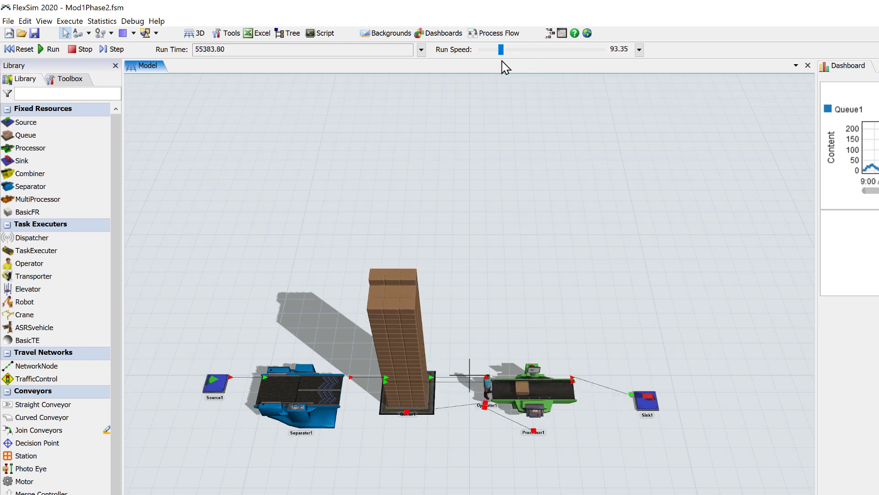
left_click(76, 50)
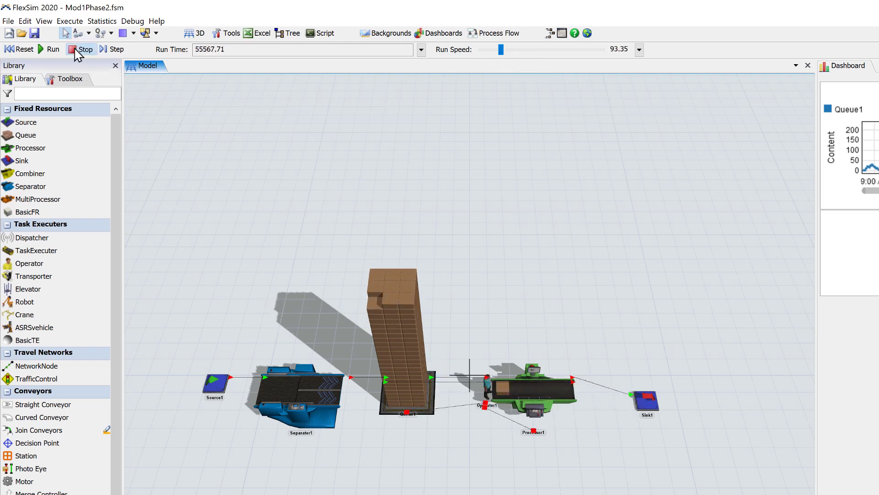
left_click(18, 50)
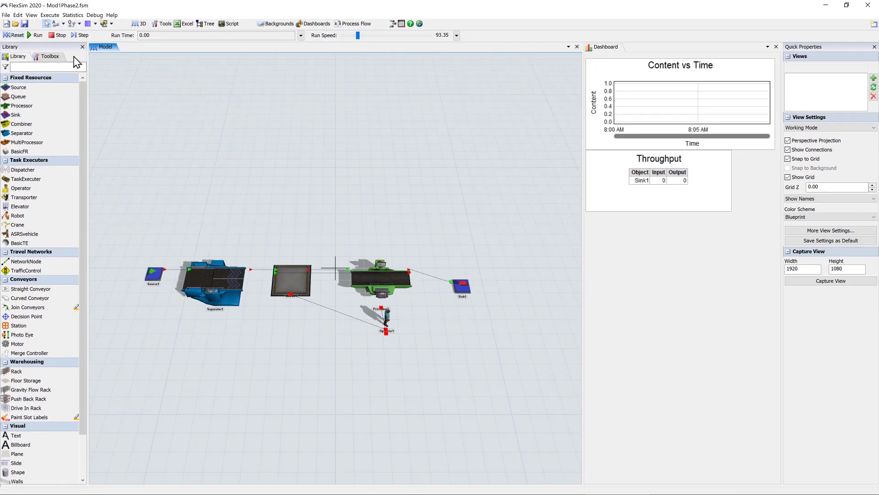
Step: Pin Processor1's Throughput statistic to the existing dashboard and enlarge its table downward until the whole row fits
left_click(612, 236)
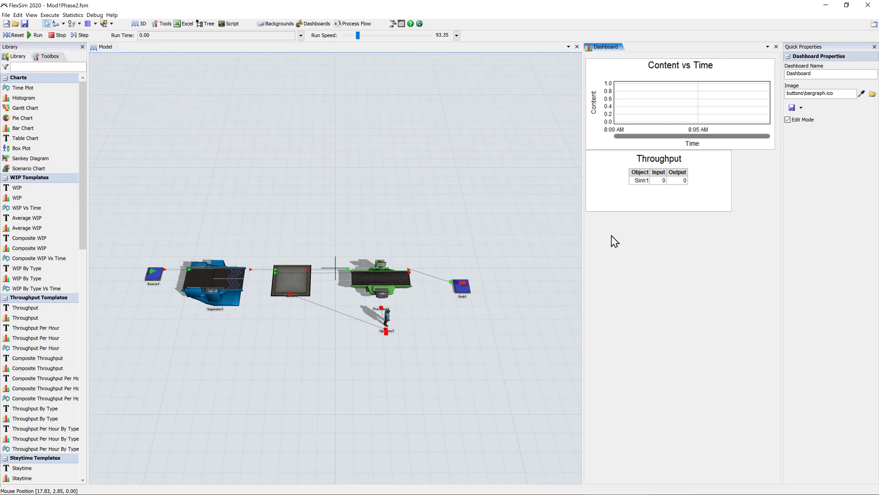
left_click(386, 277)
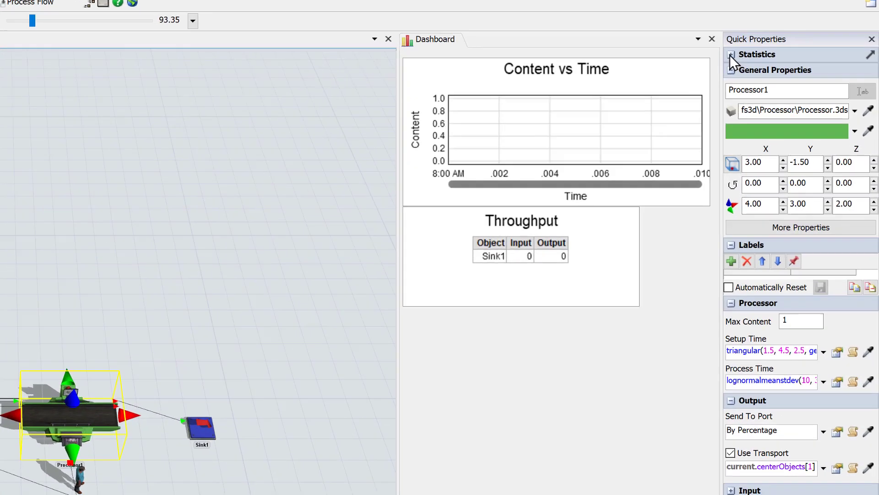
left_click(788, 56)
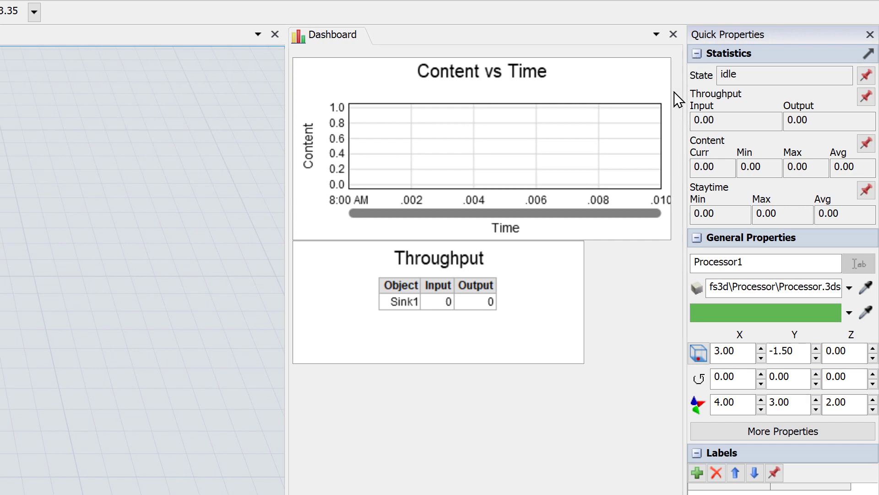
left_click(866, 97)
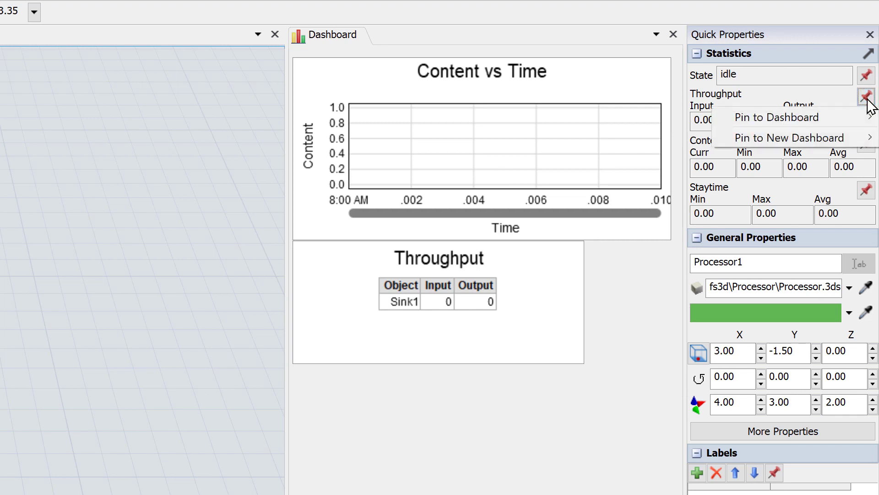
mouse_move(827, 118)
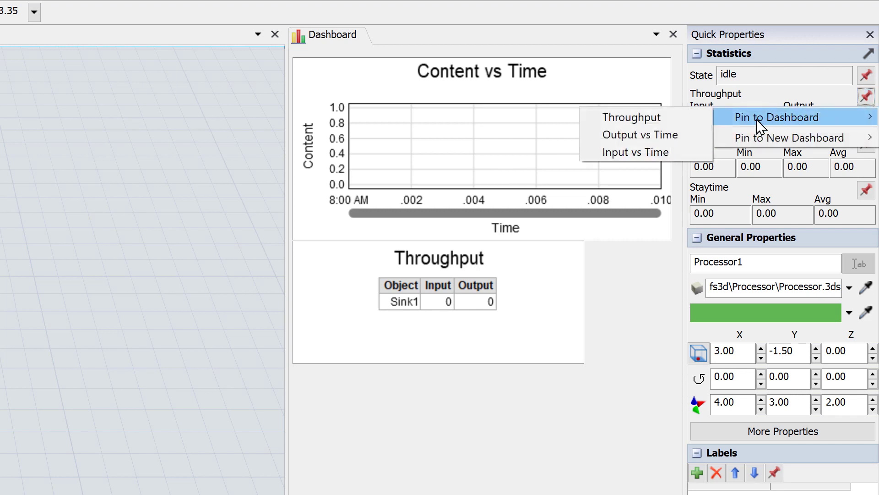
left_click(650, 120)
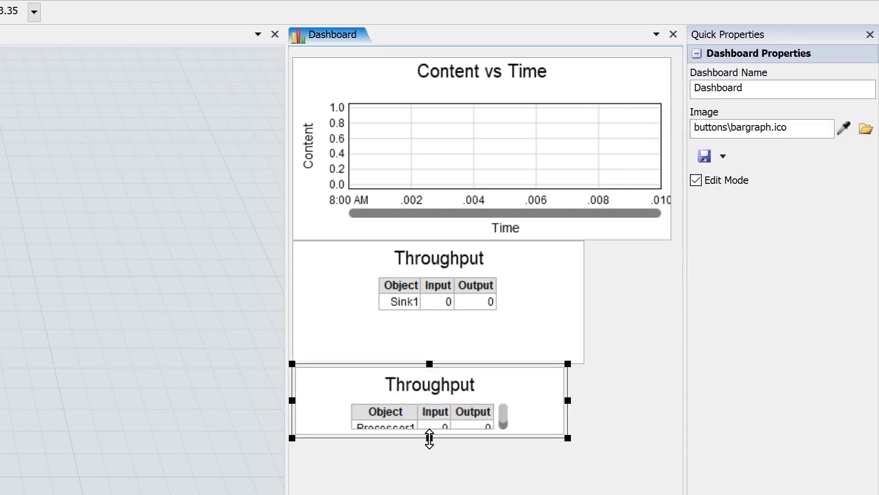
left_click_drag(430, 456, 430, 486)
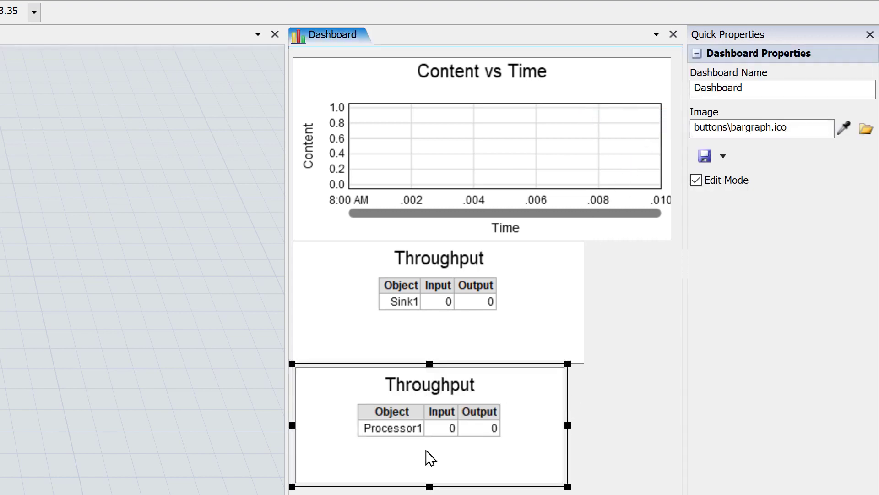
Step: Check the data source of Processor1's Throughput table and delete that table from the dashboard
double_click(431, 458)
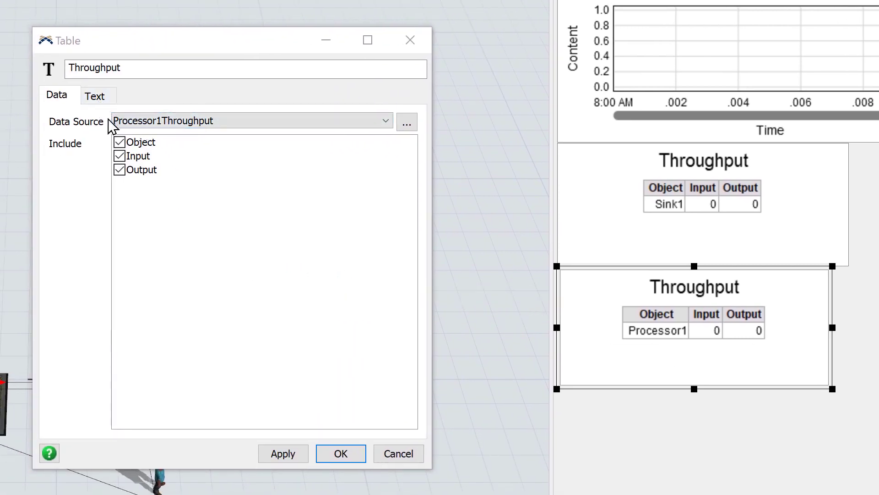
left_click(136, 122)
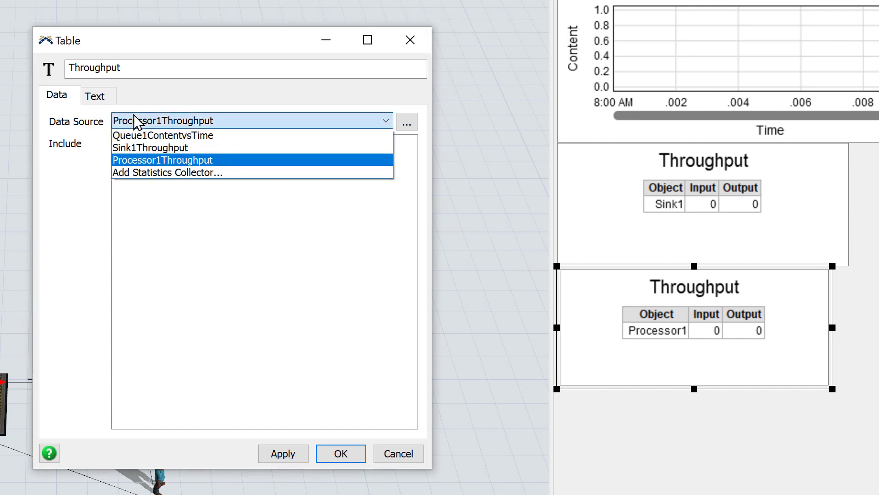
left_click(137, 160)
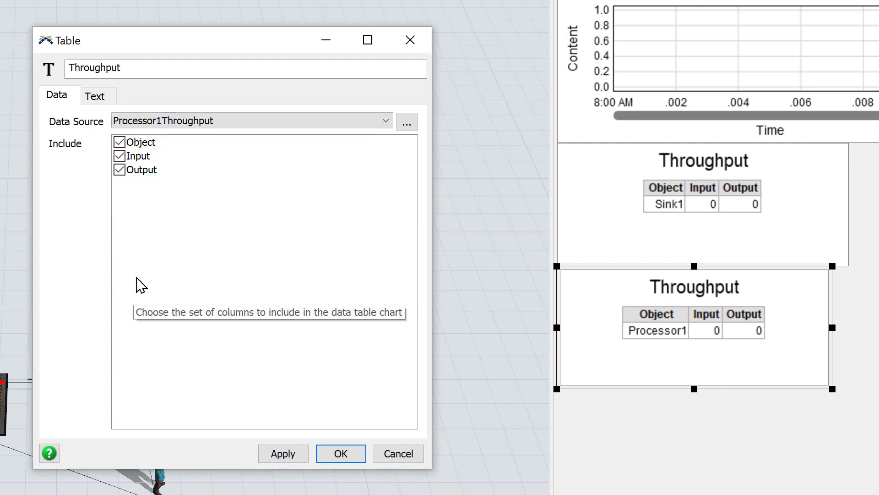
left_click(345, 460)
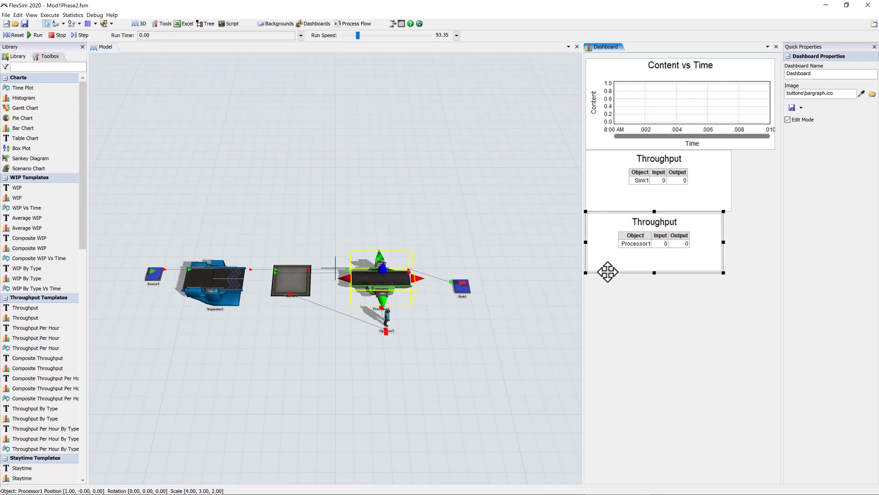
key("Delete")
left_click(382, 231)
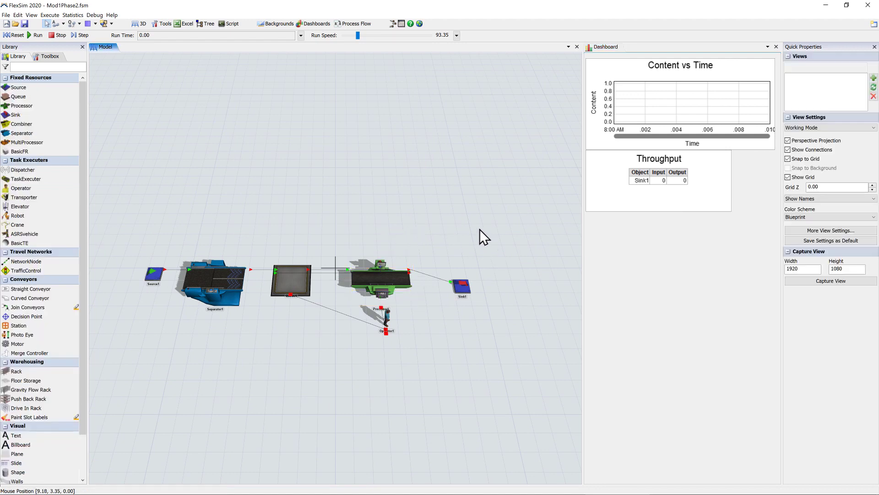
Step: Add a Throughput By Type table to the dashboard with Processor1 as its sampled object and Type as the type label
left_click(614, 246)
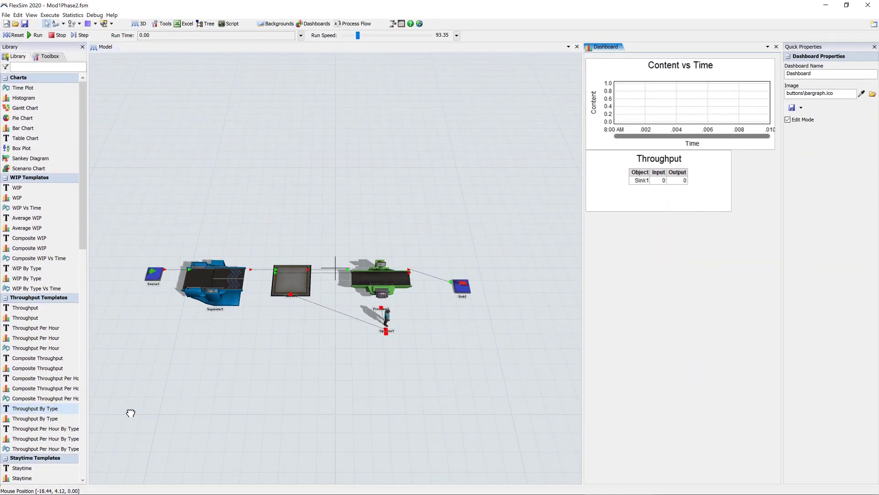
left_click_drag(597, 232, 598, 231)
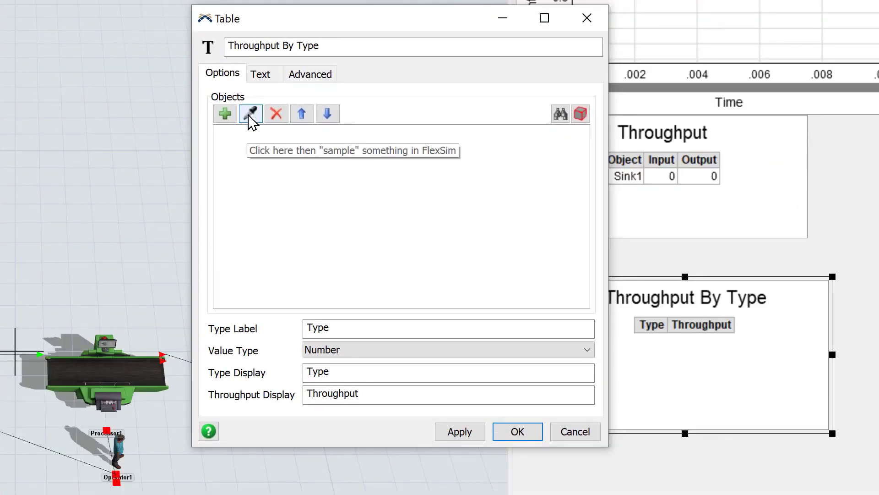
left_click(250, 115)
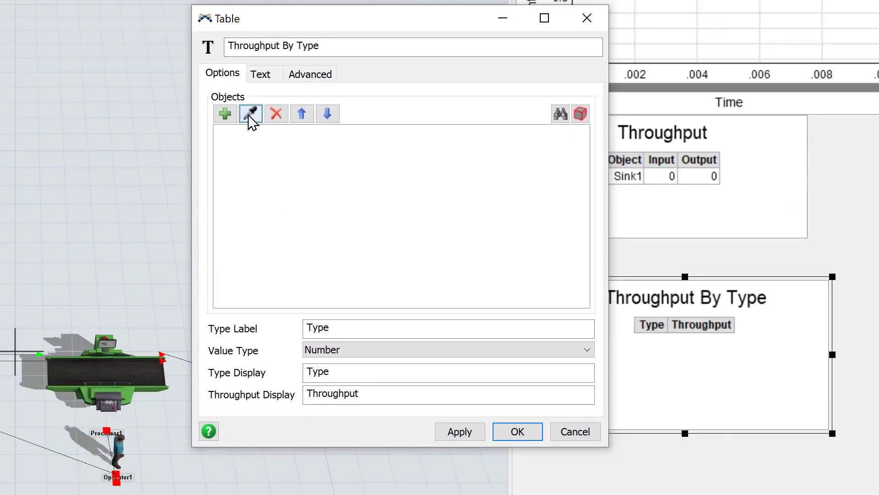
left_click(117, 371)
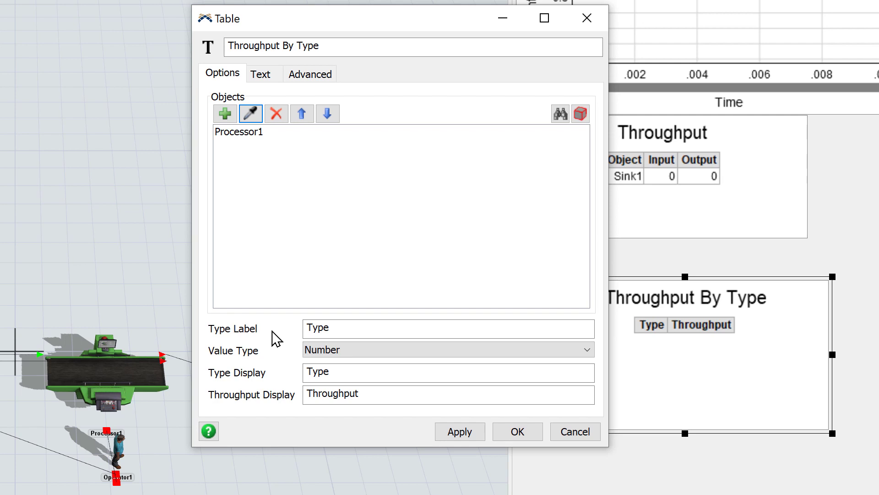
double_click(335, 328)
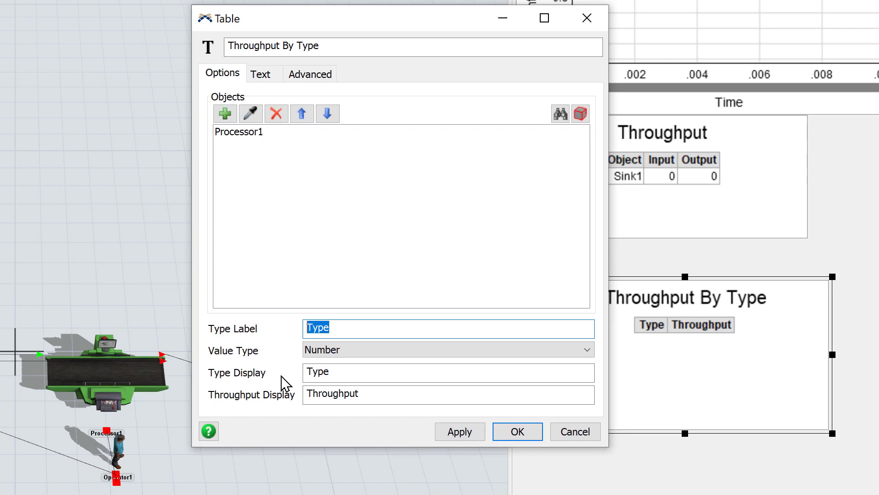
left_click(471, 432)
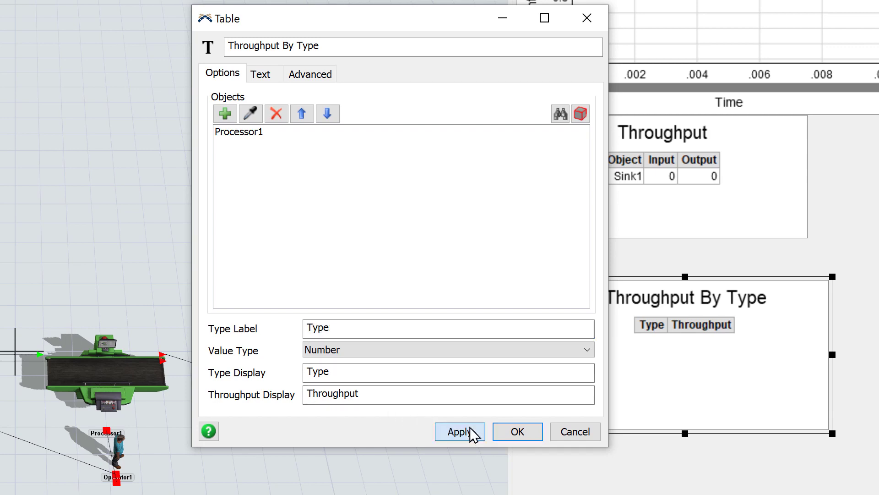
left_click(522, 435)
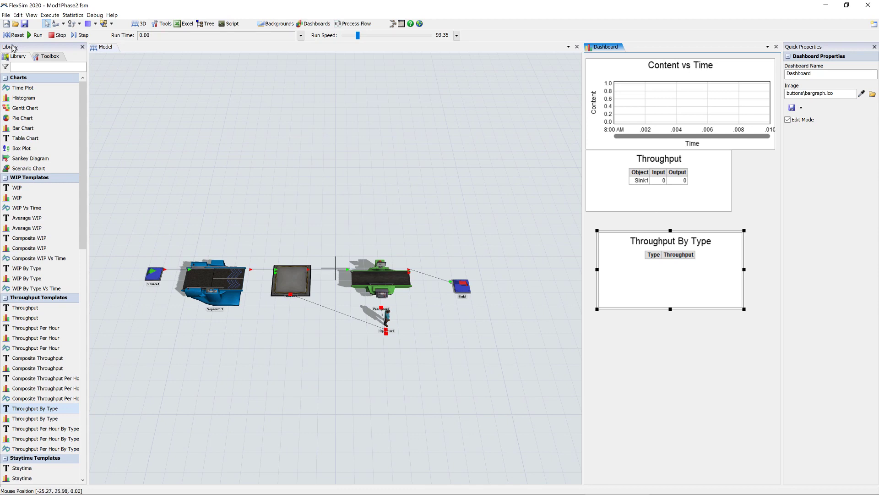
Step: Run the simulation at an increased speed and move the Throughput By Type table directly beneath Sink1's Throughput table
left_click(36, 35)
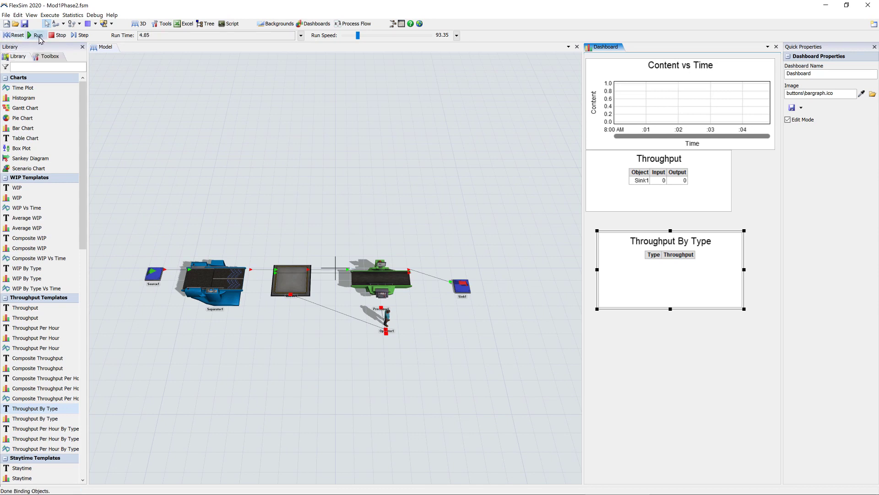
left_click_drag(358, 35, 378, 42)
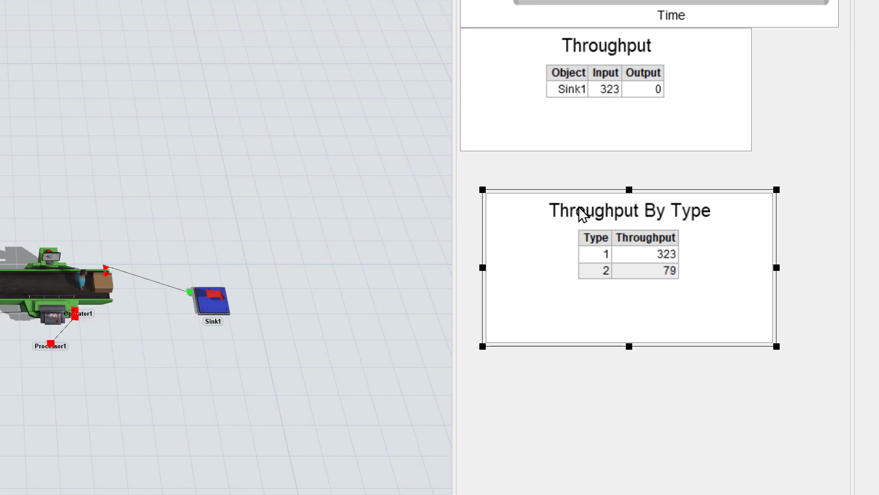
left_click_drag(571, 191, 548, 152)
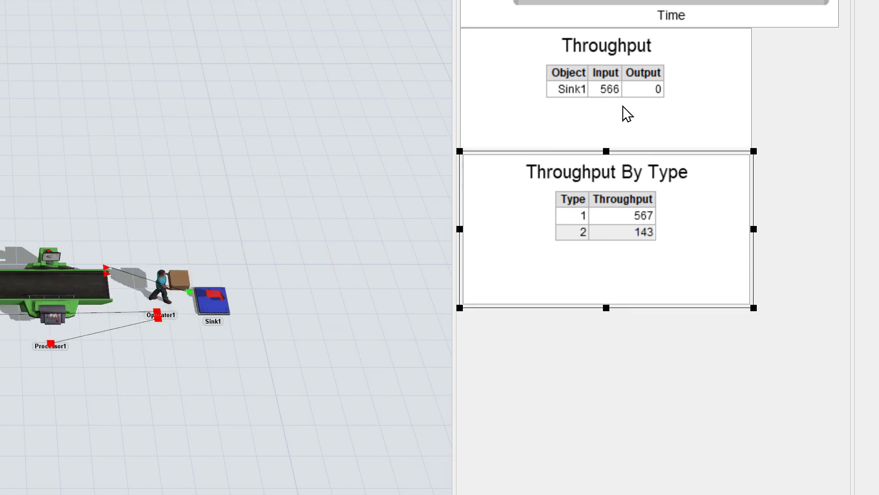
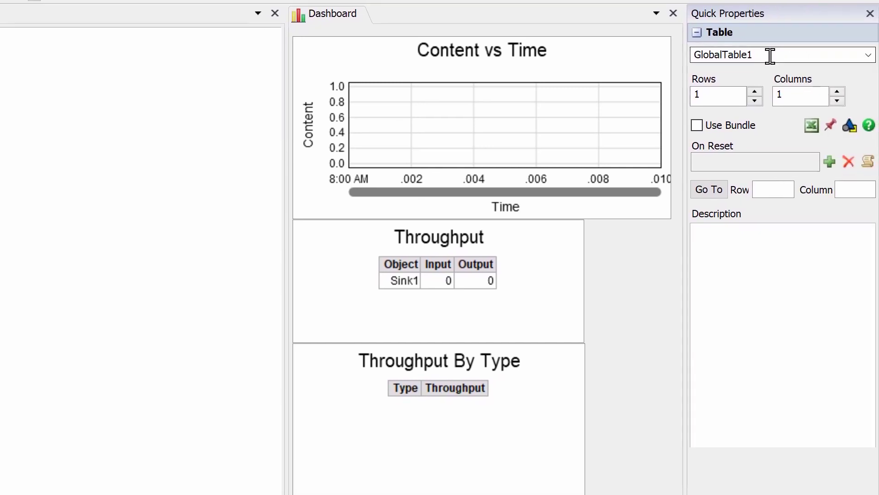
Step: Rename the global table as MyTable and set its number of rows to 2
double_click(758, 56)
type("My")
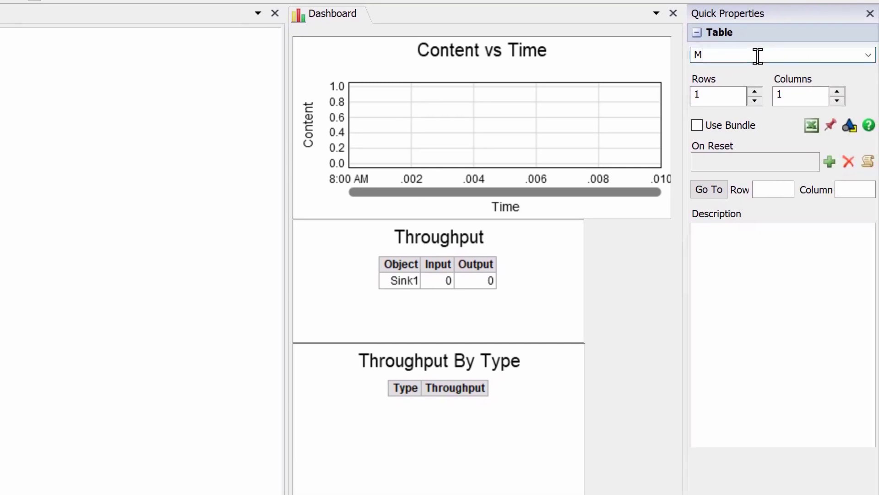
type("Table")
left_click(754, 92)
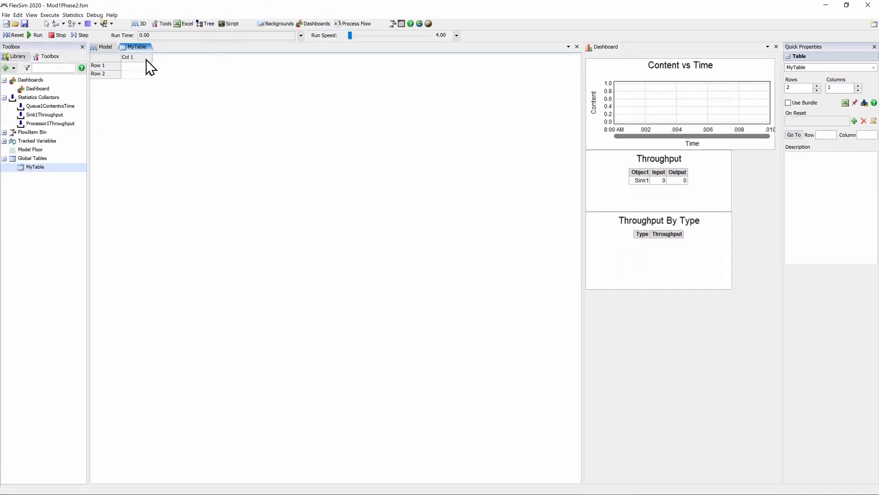
Step: Rename MyTable's first column header as pTime
left_click(138, 58)
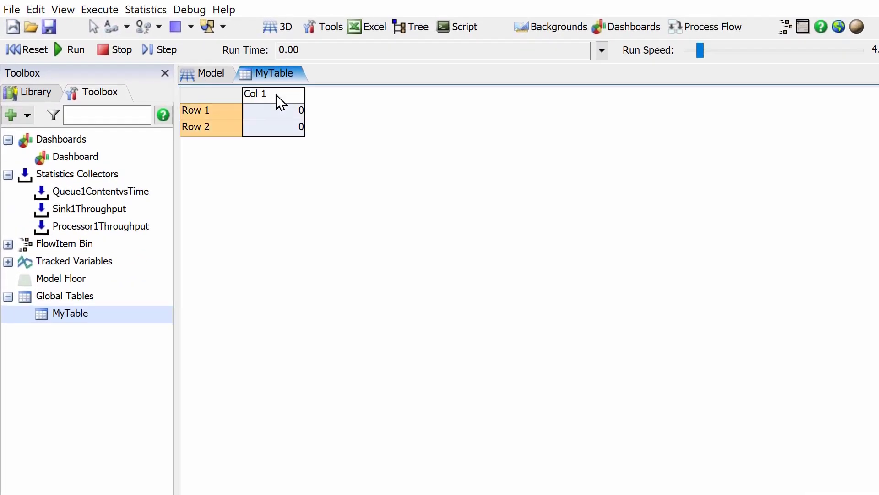
double_click(276, 96)
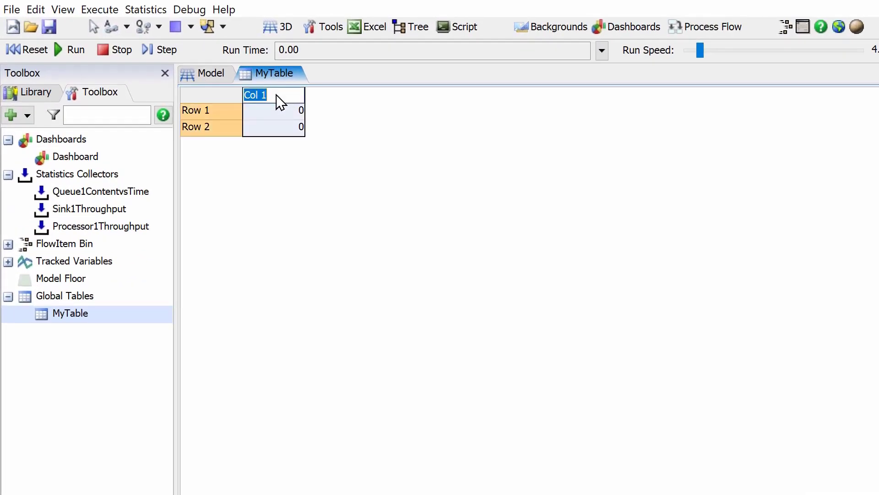
type("pTime")
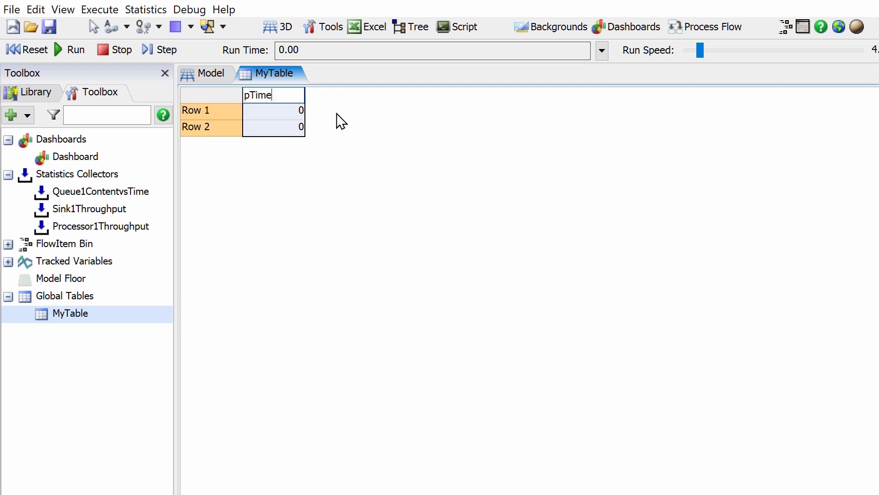
left_click(292, 184)
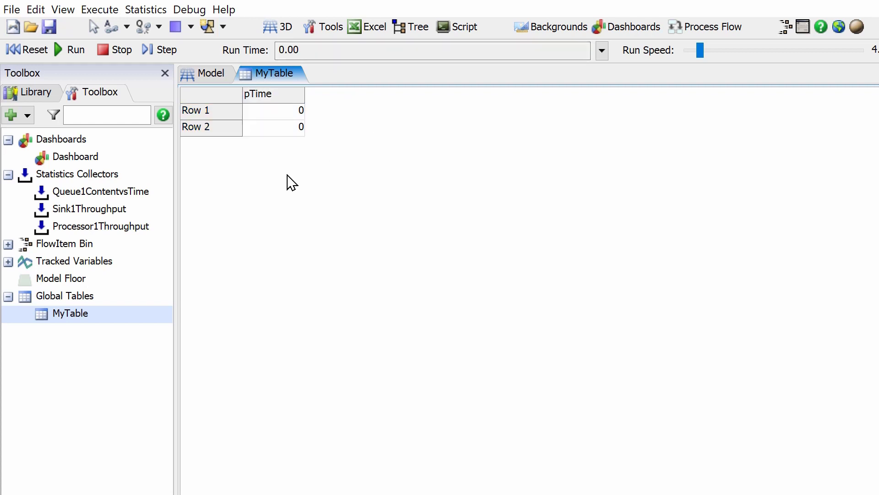
Step: Enter pTime values of 4.5 in Row 1 and 3.2 in Row 2 of MyTable
left_click(285, 117)
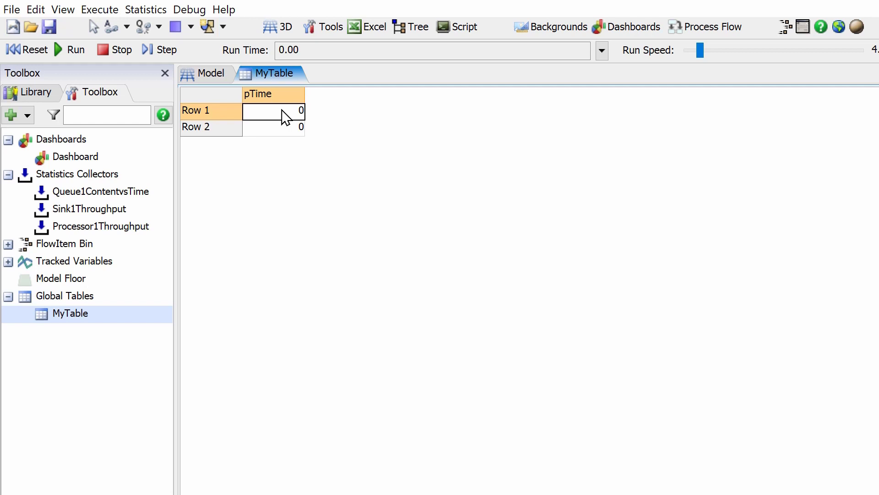
type("4.5")
left_click(286, 131)
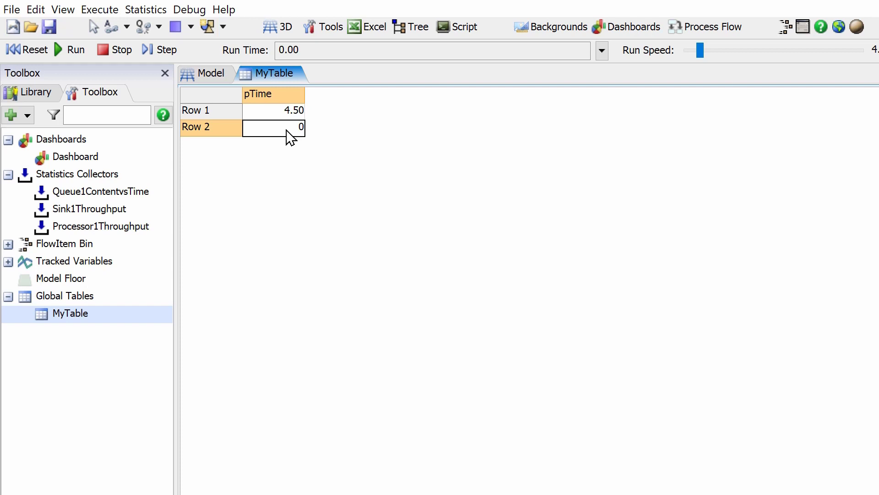
type("3.2")
left_click(308, 164)
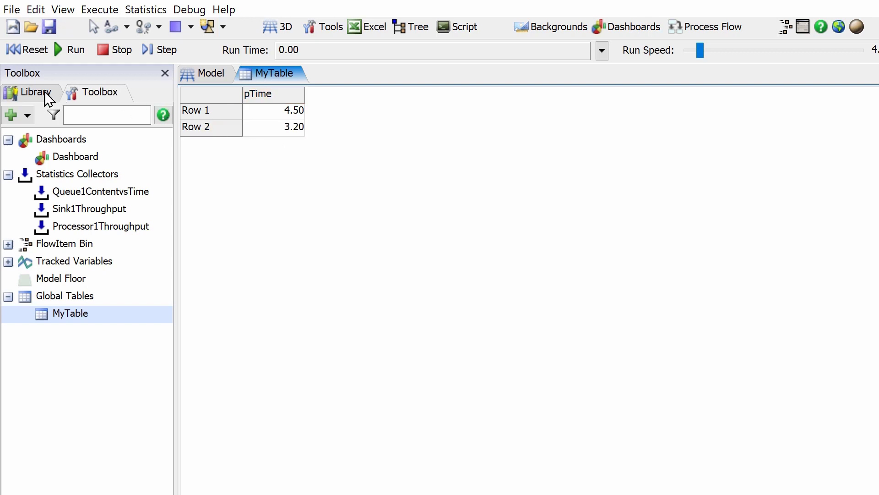
Step: Return to the 3D model and add a second processor in the free space behind the existing queue
left_click(194, 74)
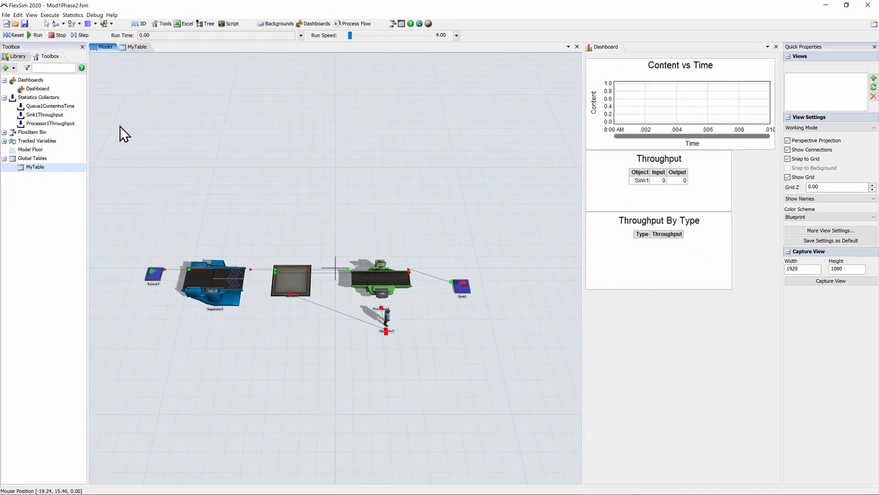
left_click(17, 56)
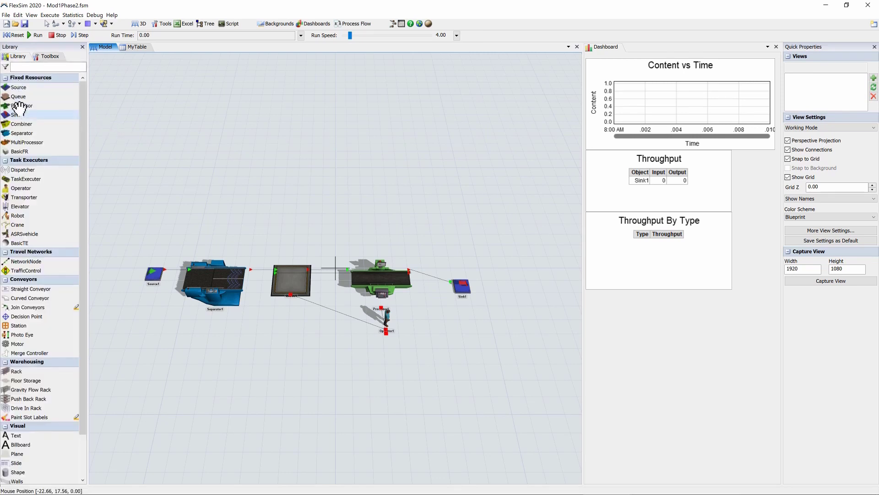
left_click_drag(15, 109, 283, 164)
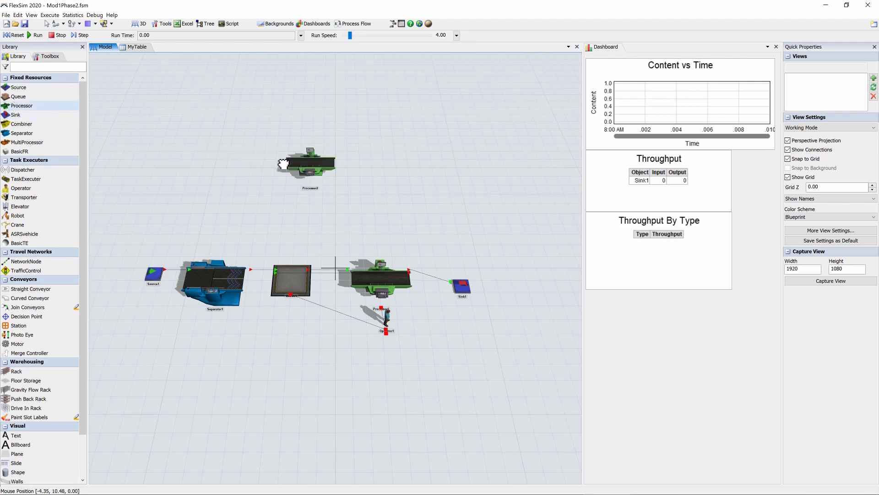
Step: Set Processor2's Process Time to a global table lookup that uses MyTable
double_click(298, 167)
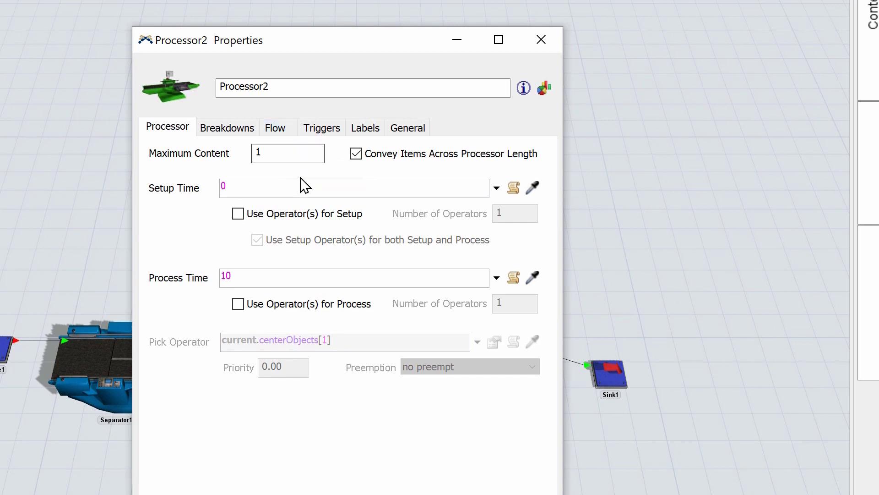
left_click(496, 279)
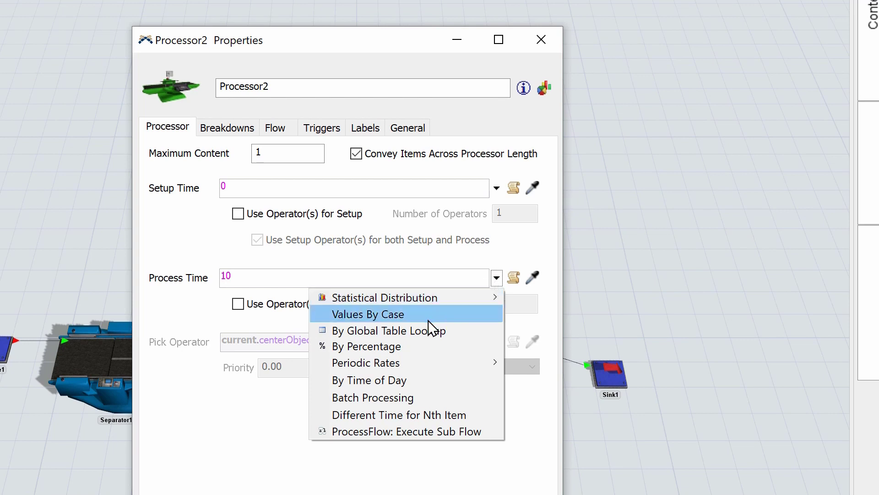
left_click(414, 331)
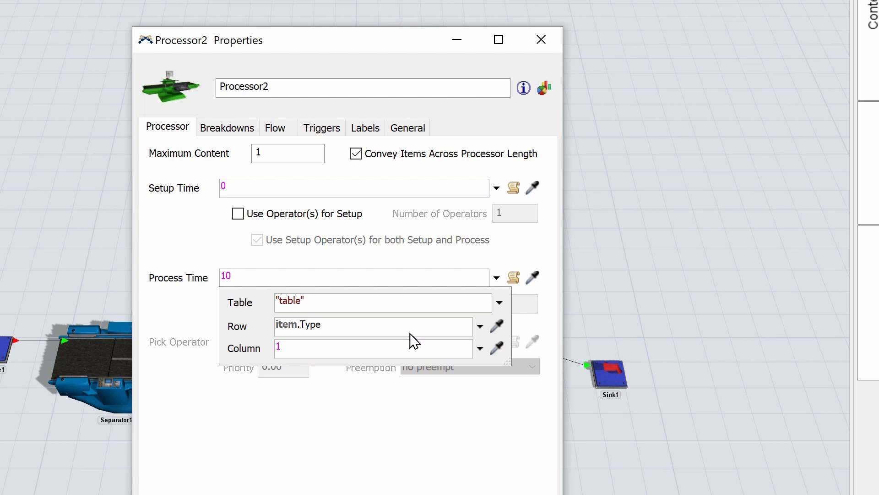
left_click(495, 306)
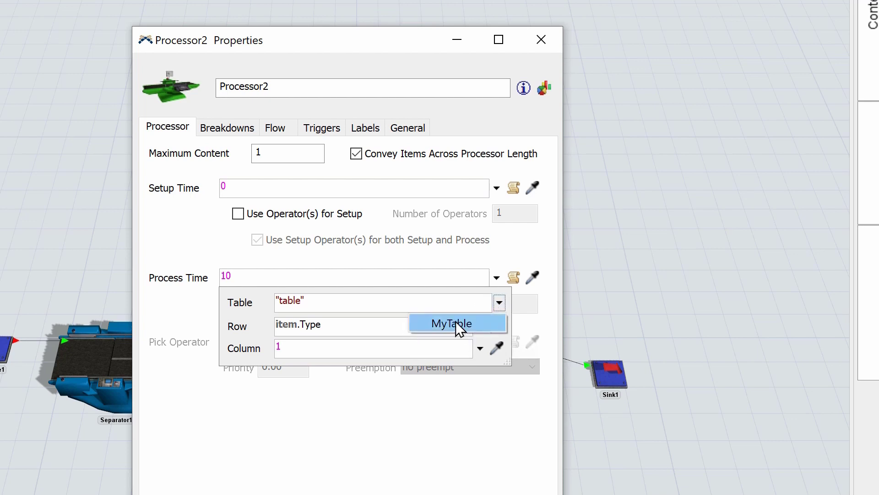
left_click(455, 322)
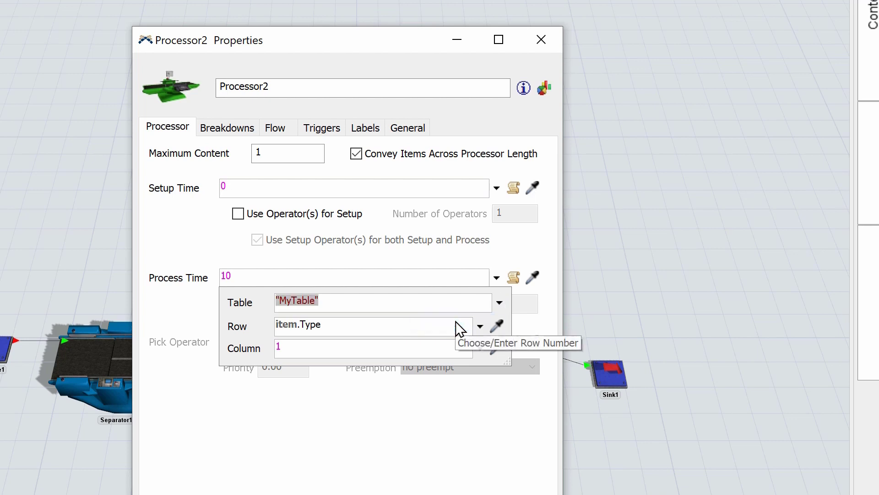
Step: Set the column of Processor2's process time lookup to "pTime", keeping item.Type as the row
left_click(386, 329)
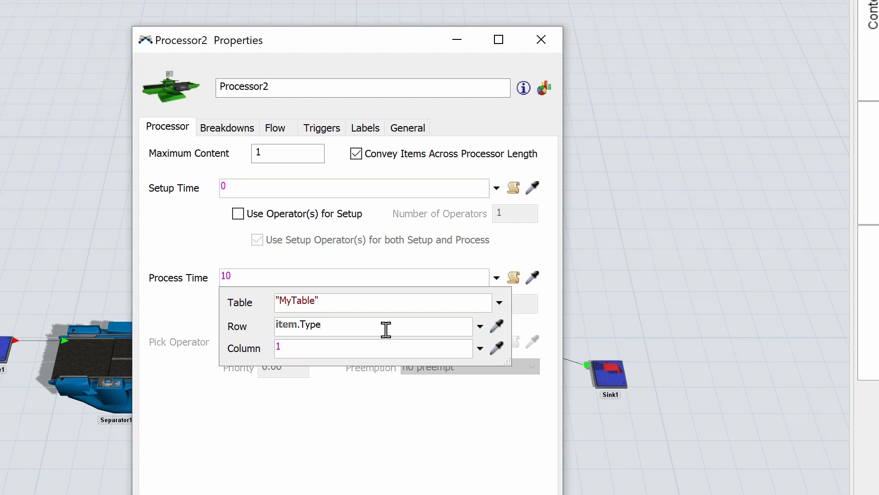
left_click(327, 348)
left_click_drag(327, 348, 244, 348)
type("\"pTime")
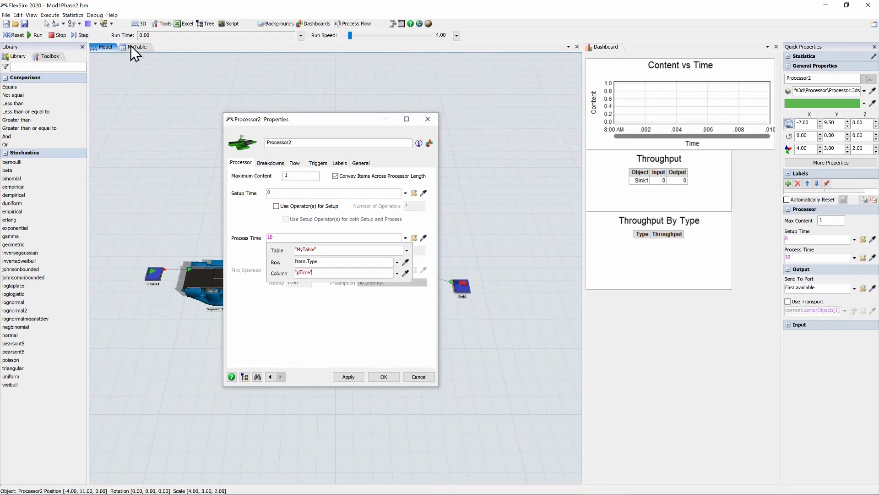
left_click(133, 47)
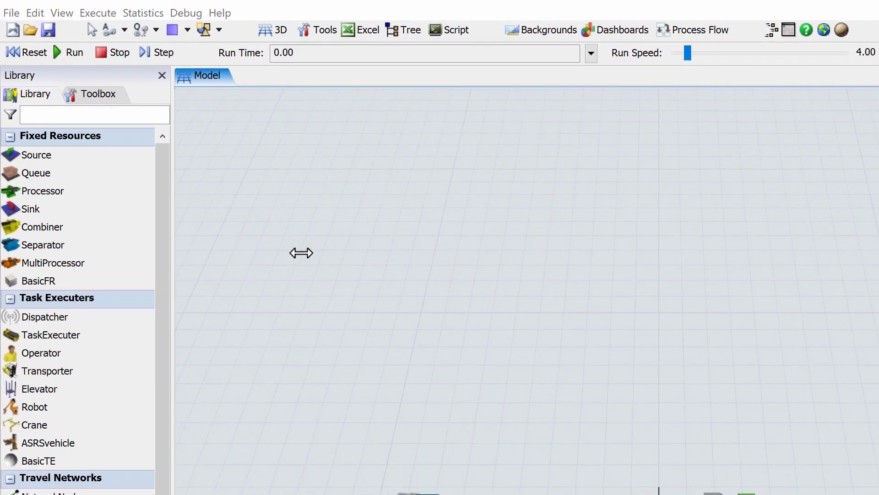
Step: Add a new global table to the model and name it Phase3PartNums
left_click(98, 94)
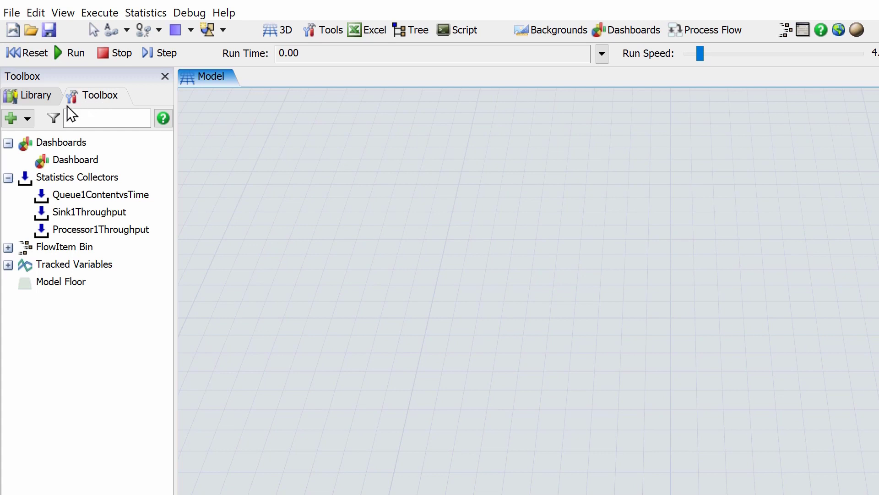
left_click(27, 119)
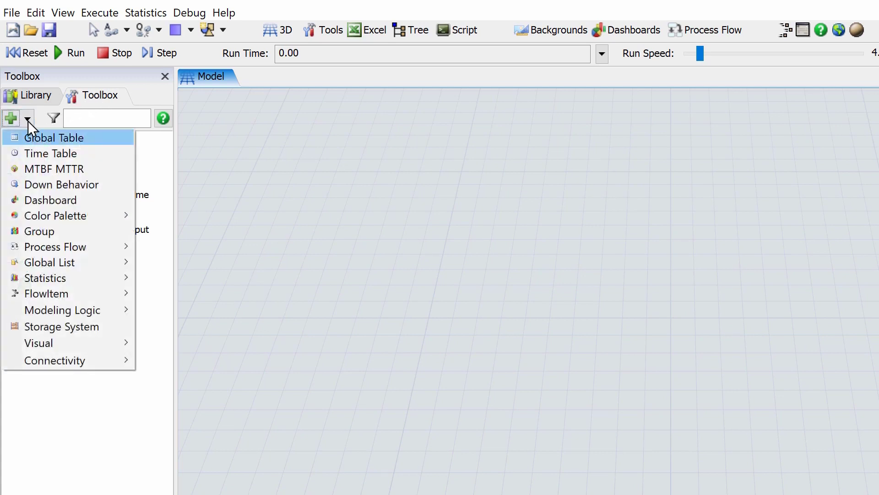
left_click(38, 134)
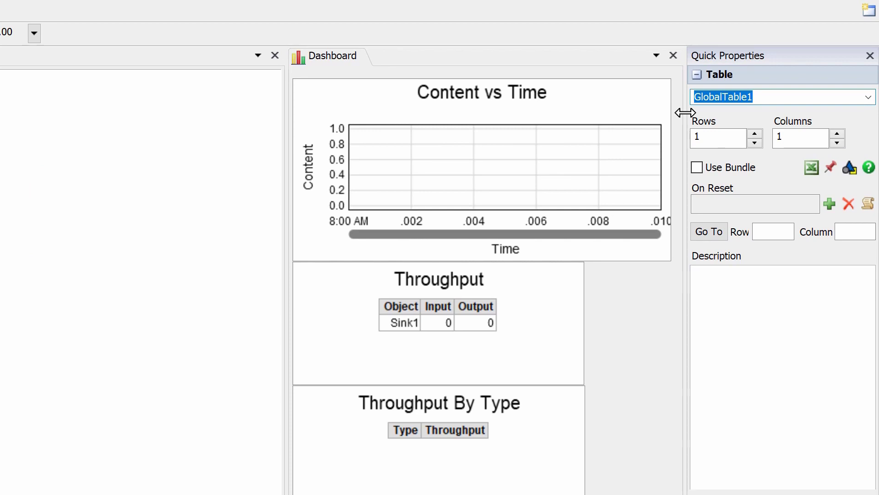
type("Phase")
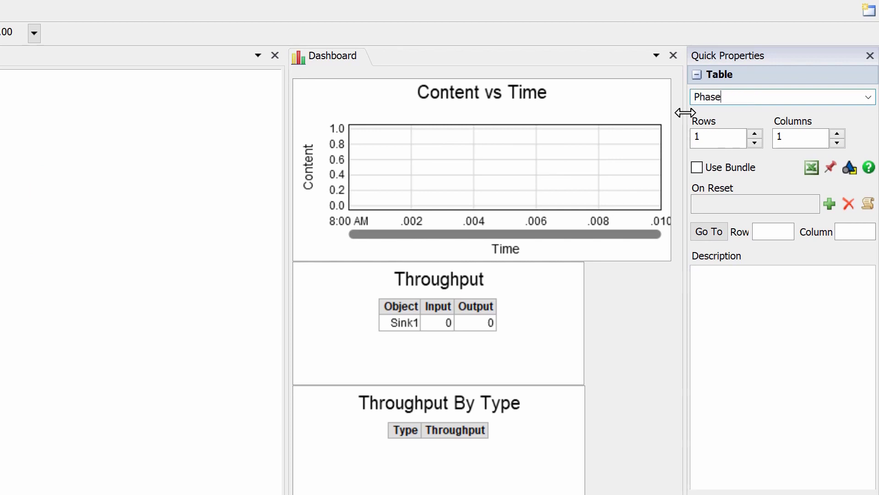
type("3PartNums")
Step: Size Phase3PartNums to 4 rows and 4 columns and paste in the copied Percentage, PartNumber, Mean and StDv data with its headers
left_click(755, 134)
left_click(755, 134)
left_click(755, 133)
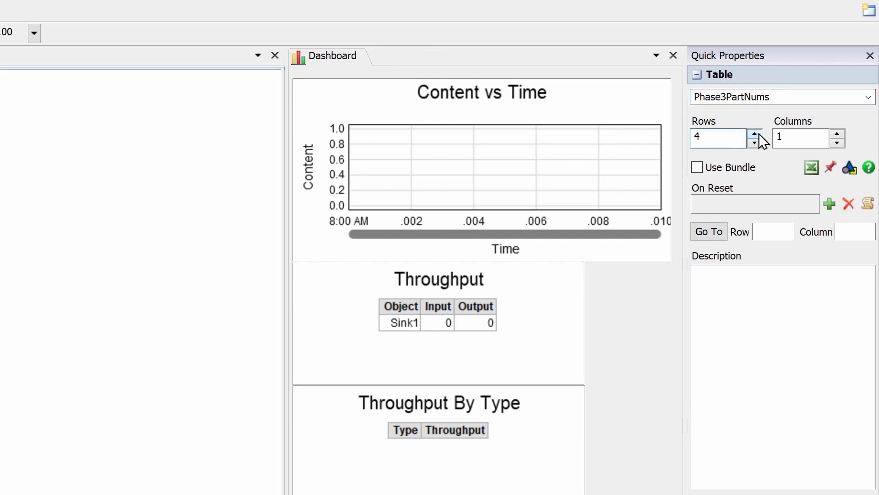
left_click(837, 134)
left_click(837, 133)
left_click(838, 134)
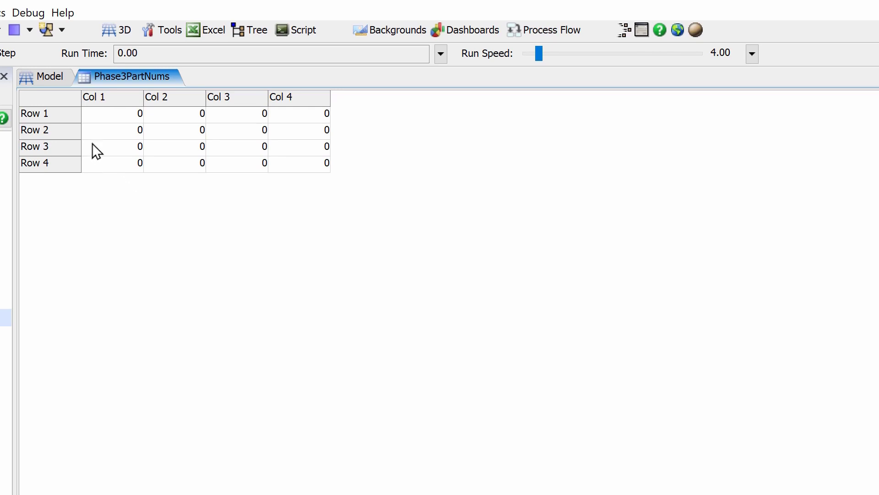
right_click(54, 97)
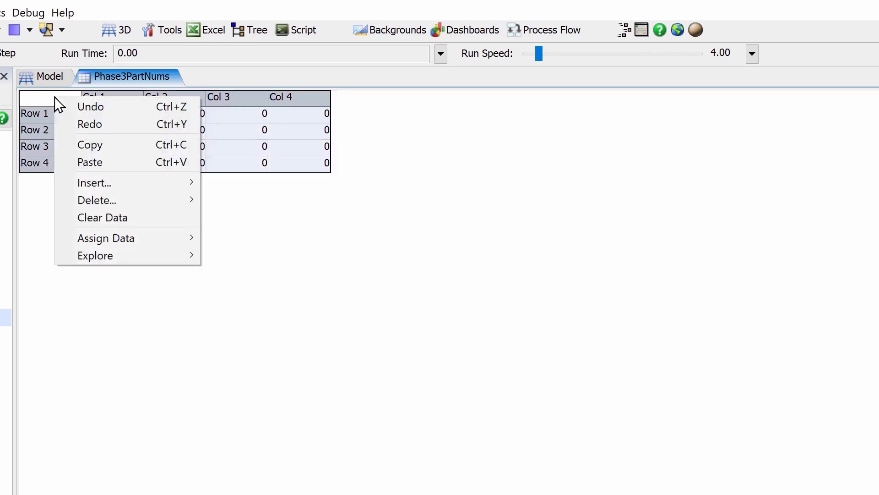
left_click(90, 163)
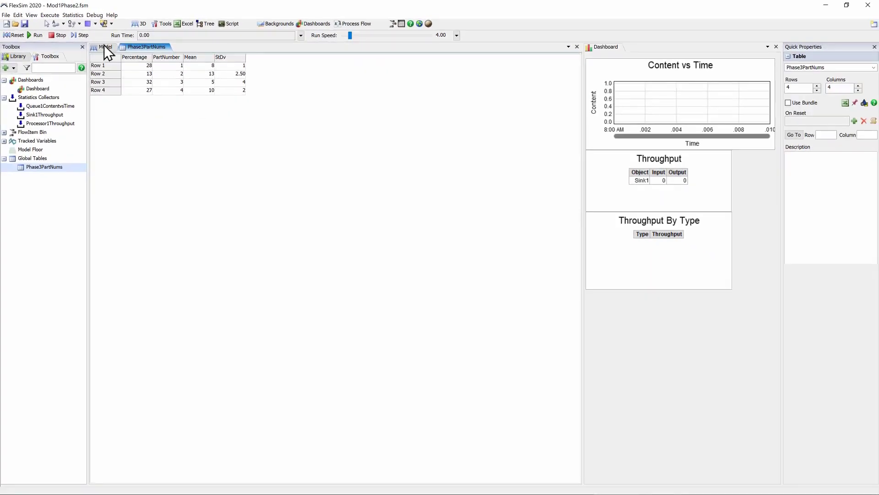
Step: In the 3D model, give Separator1 an On Exit trigger with the Set Label and Color action
left_click(105, 46)
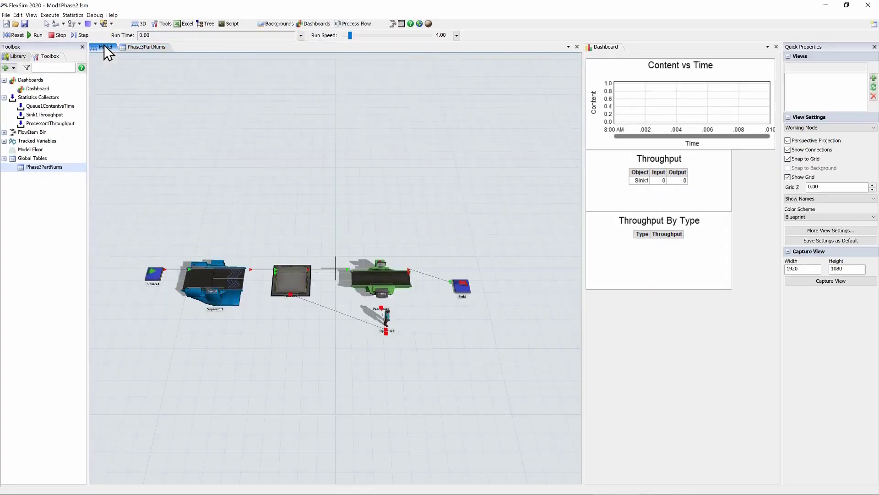
double_click(223, 281)
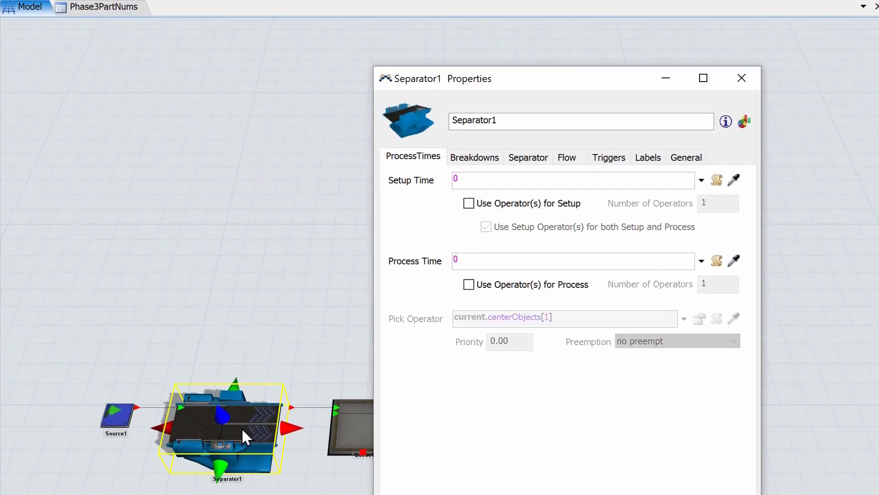
left_click(609, 160)
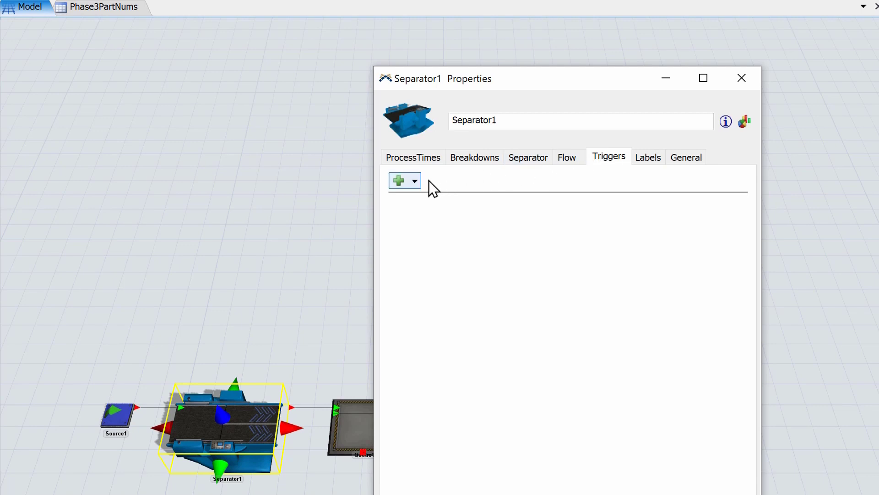
left_click(414, 181)
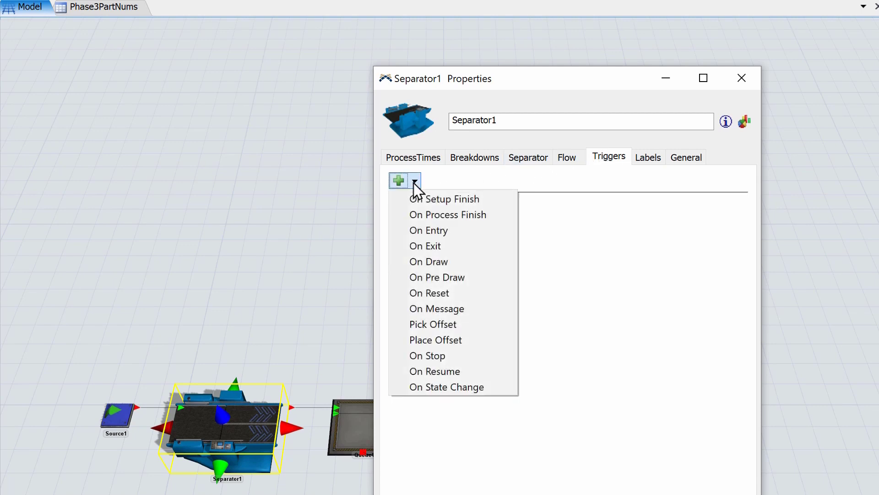
left_click(447, 247)
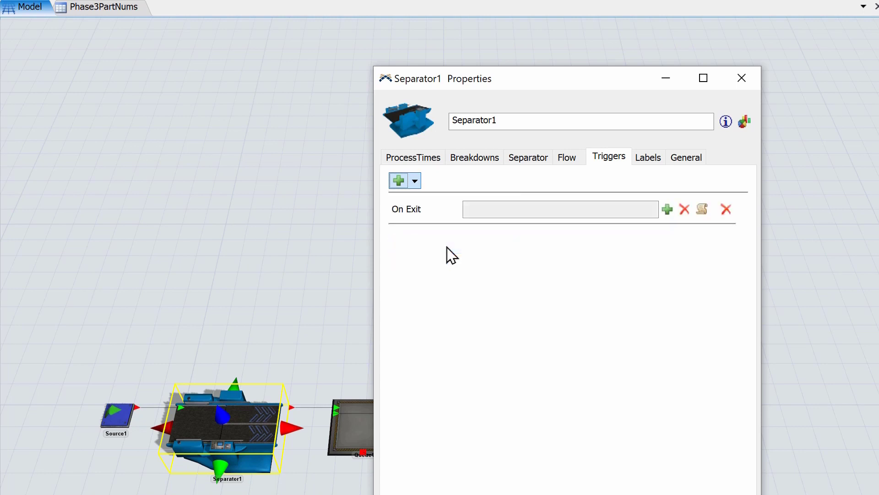
left_click(669, 210)
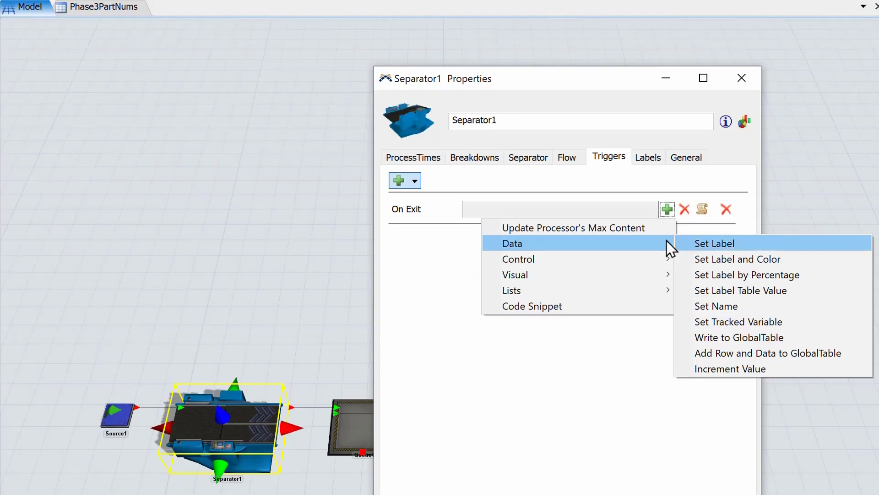
key("Down")
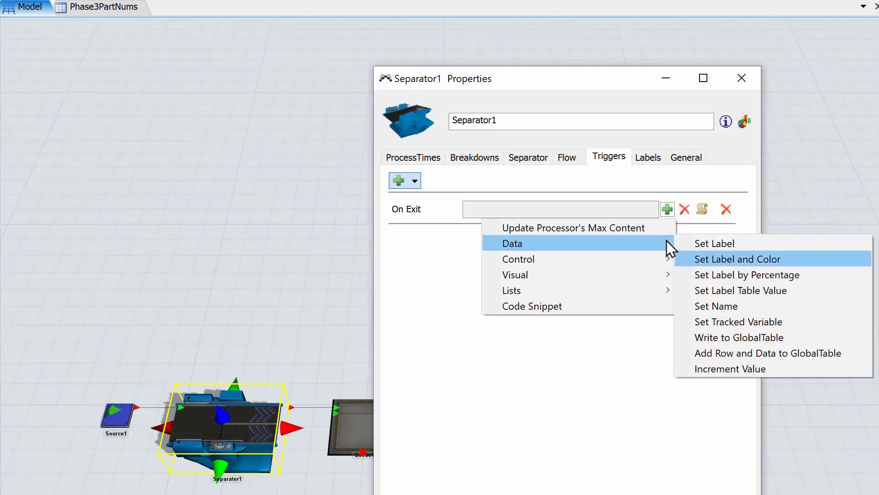
left_click(784, 259)
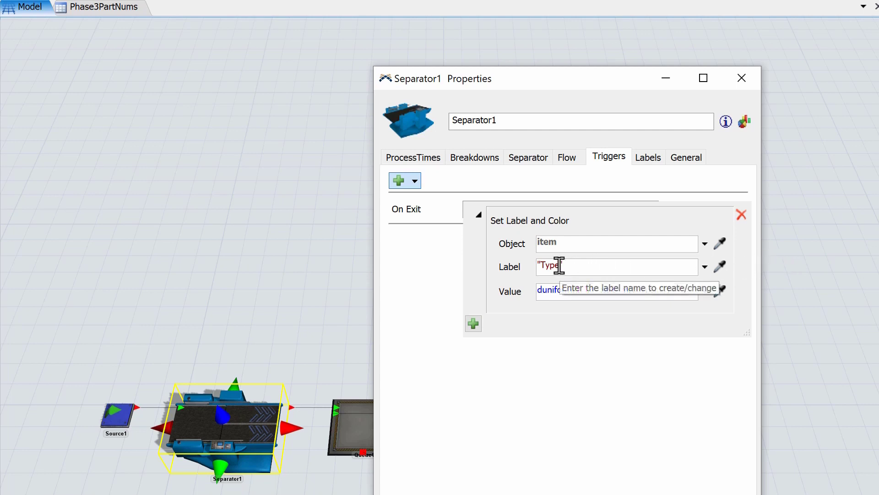
Step: Set the label name in Separator1's On Exit action to "PartNumber"
left_click_drag(560, 265, 543, 264)
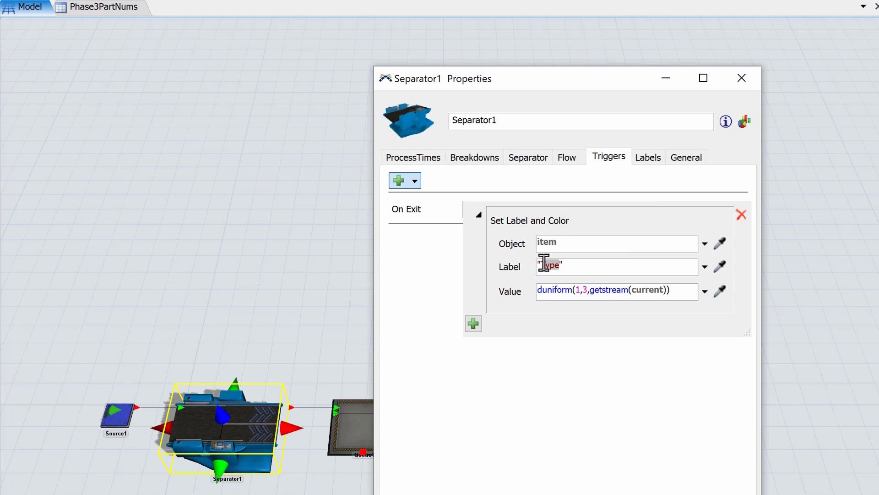
key("BackSpace")
key("BackSpace")
type("PartNumber")
Step: Set the PartNumber label's value to the dempirical statistical distribution and widen the action's settings to show the full expression
left_click(705, 292)
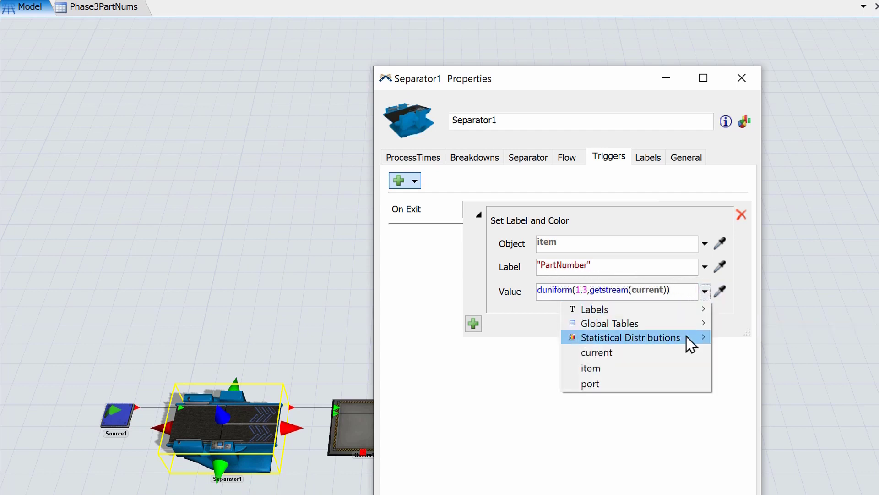
mouse_move(687, 336)
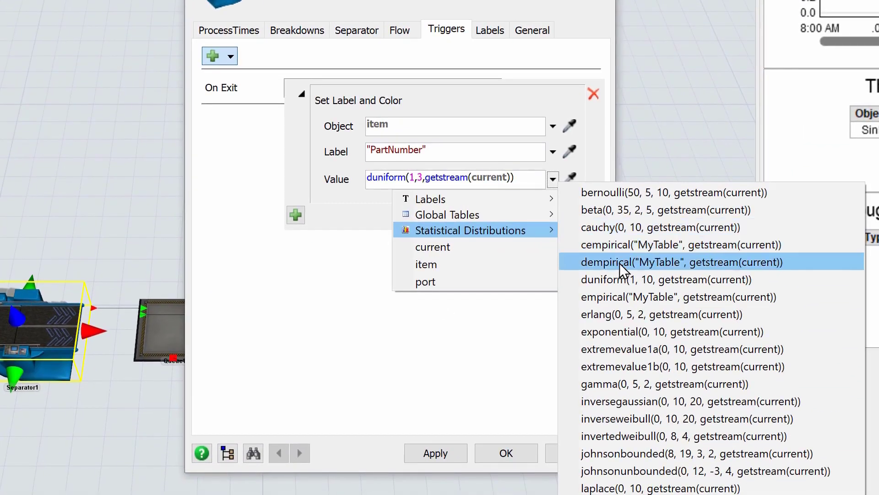
left_click(620, 264)
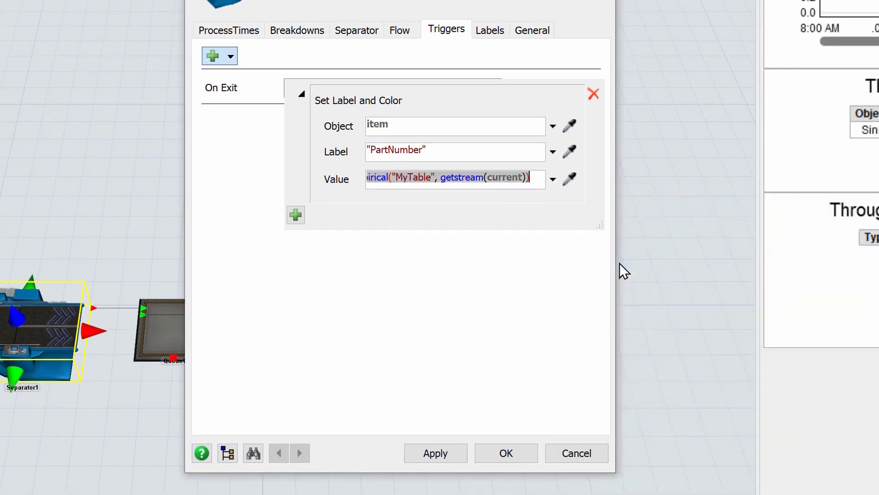
left_click_drag(600, 228, 781, 233)
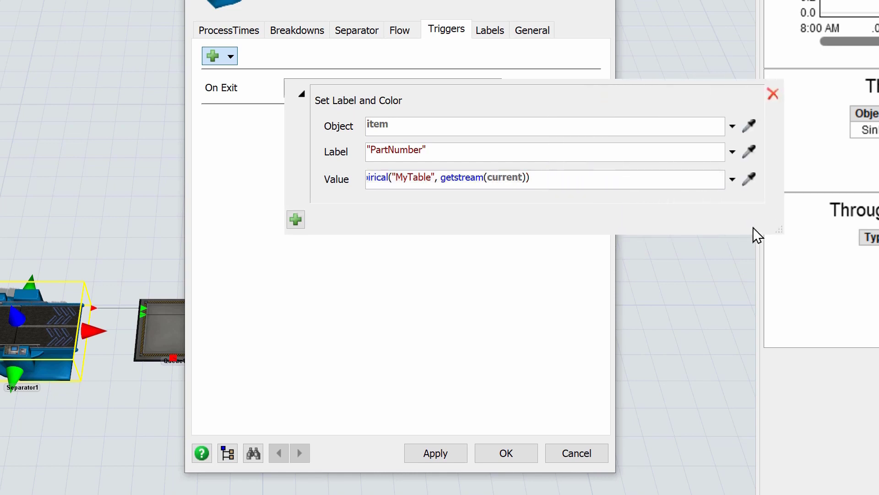
left_click_drag(560, 181, 308, 174)
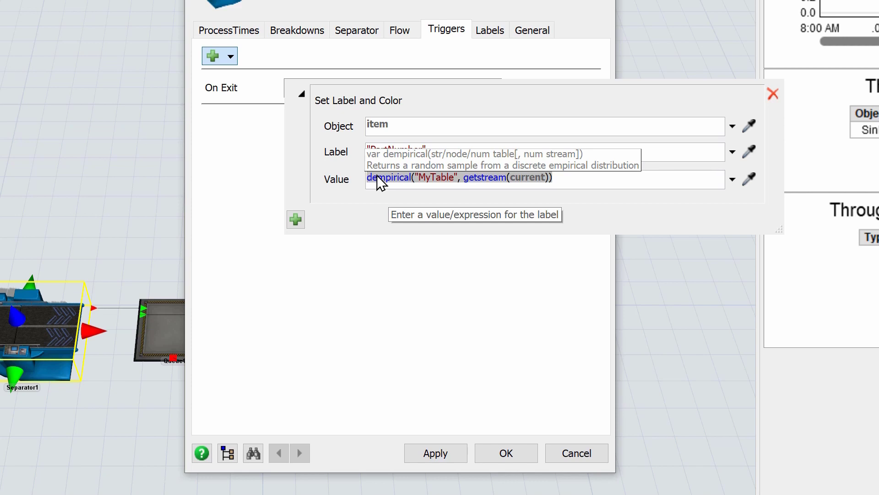
Step: Make the dempirical expression draw from the "Phase3PartNums" table and close the trigger action's settings
double_click(438, 178)
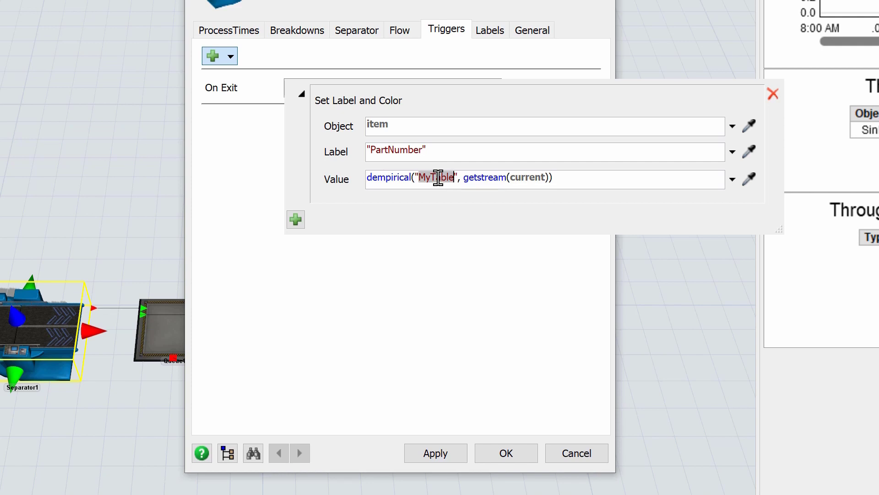
type("Phase")
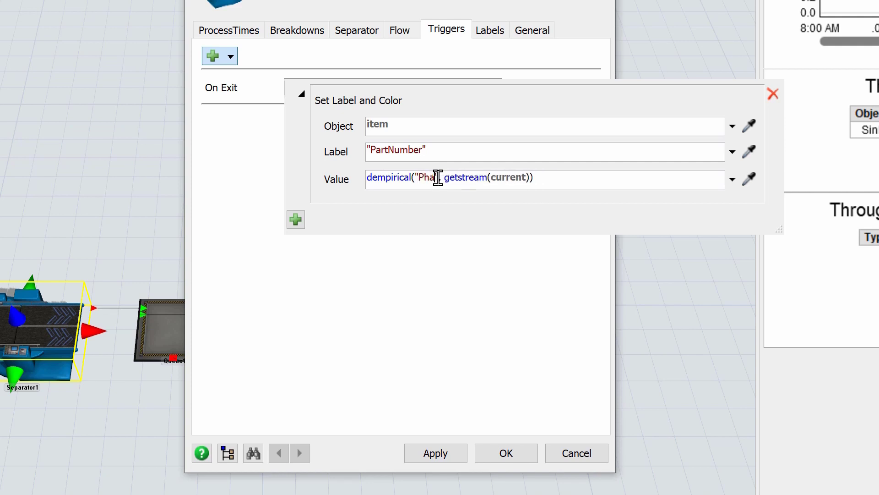
type("3")
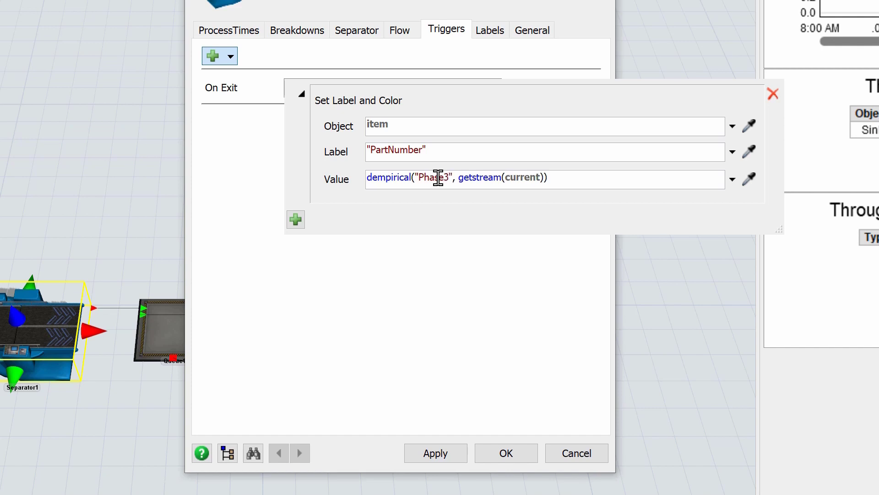
type("Part")
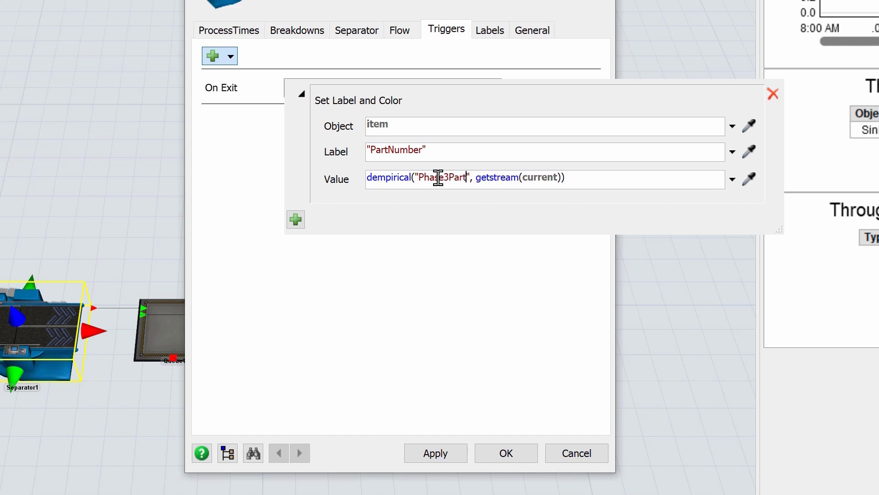
type("Nums")
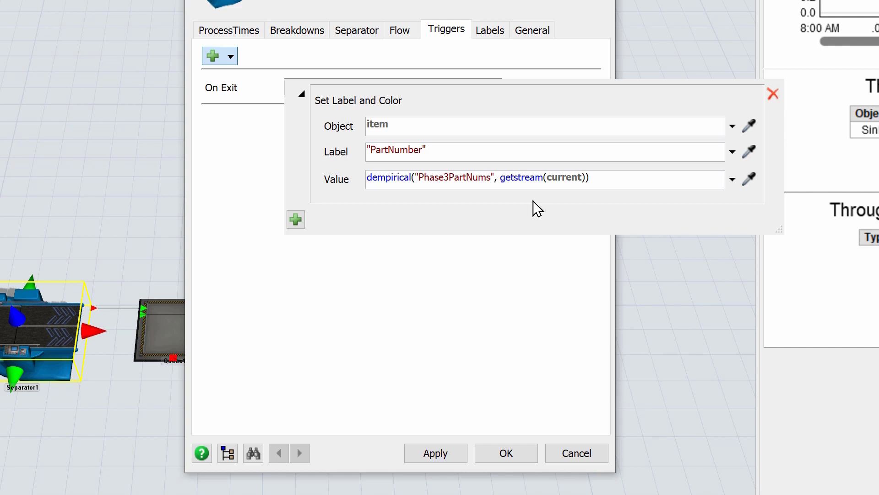
left_click(501, 236)
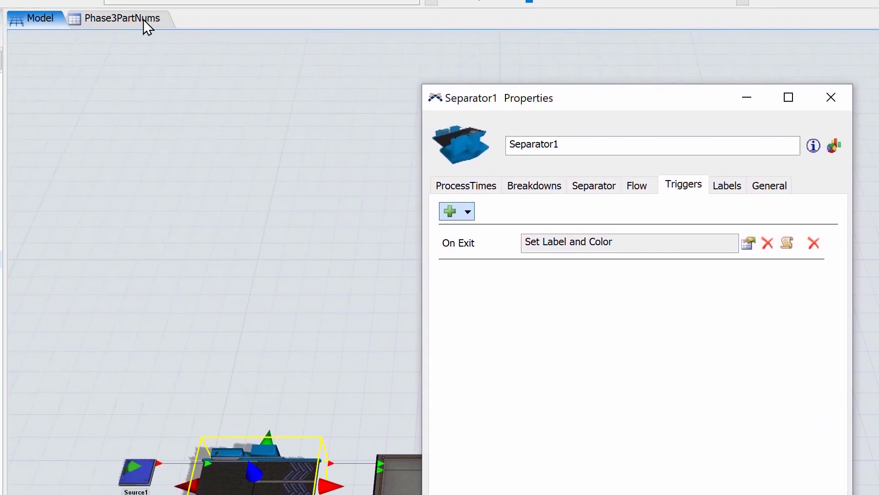
Step: Check the Percentage and PartNumber columns of Phase3PartNums against the On Exit trigger and accept Separator1's properties
left_click(144, 19)
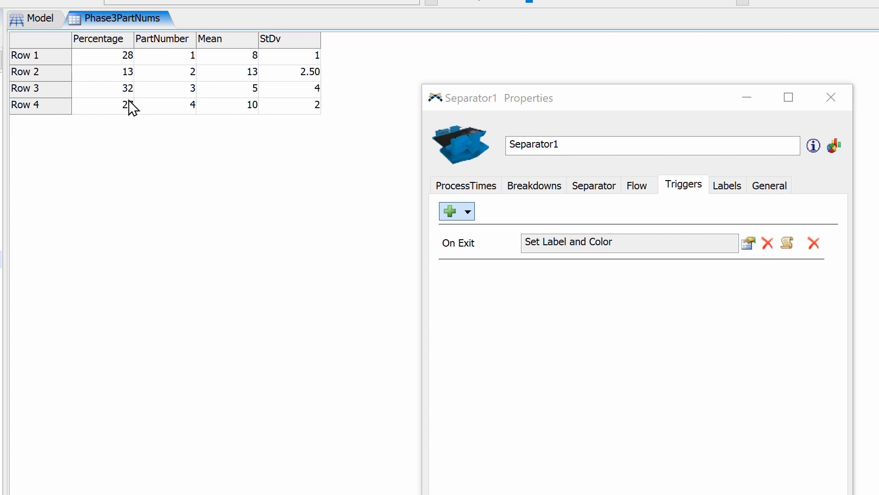
left_click(749, 244)
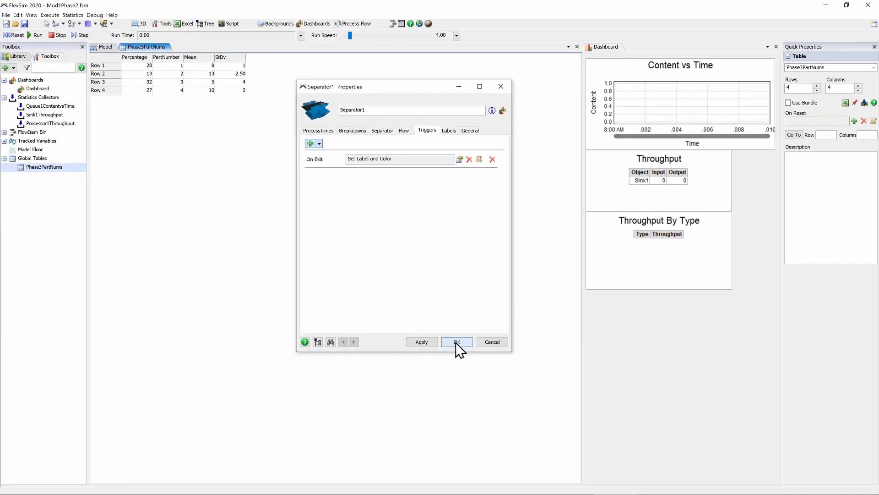
left_click(460, 344)
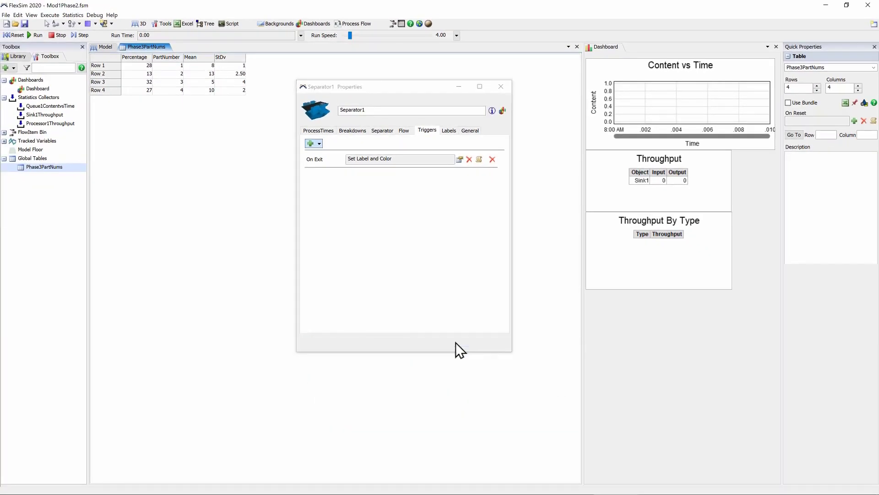
Step: Open the lognormalmeanstdev settings of Processor1's process time from the 3D model and widen them to make room for longer expressions
left_click(99, 47)
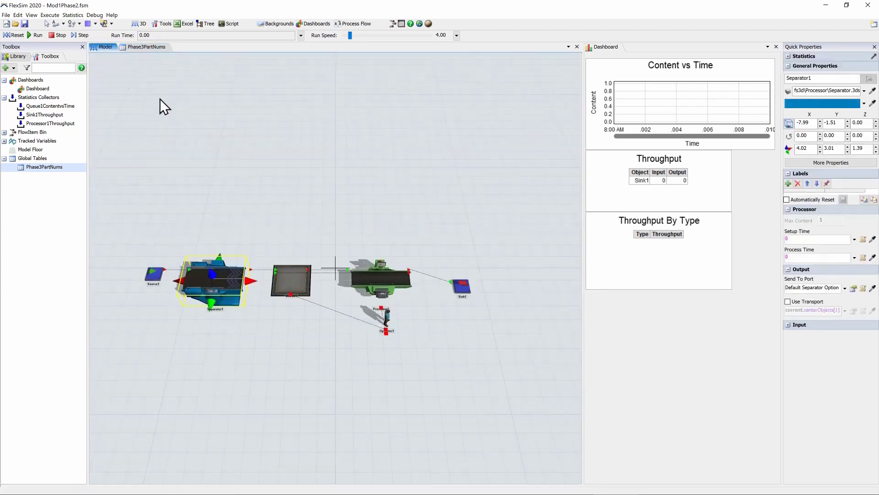
double_click(375, 280)
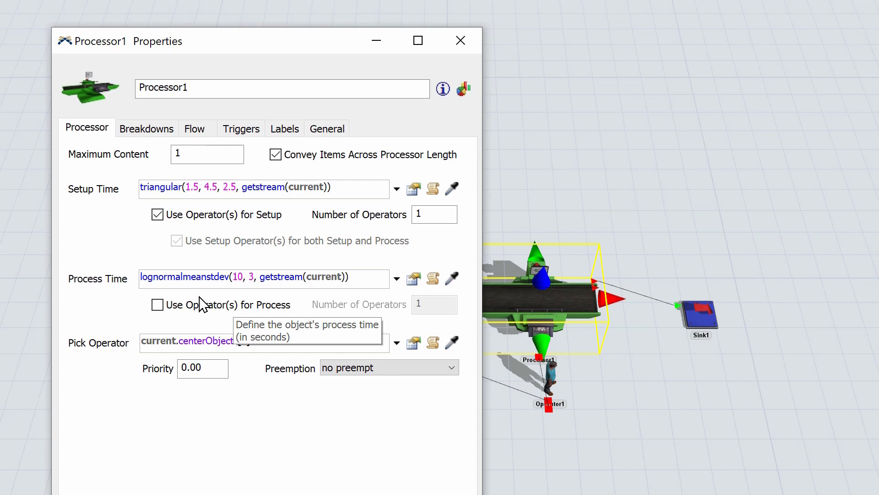
left_click(243, 277)
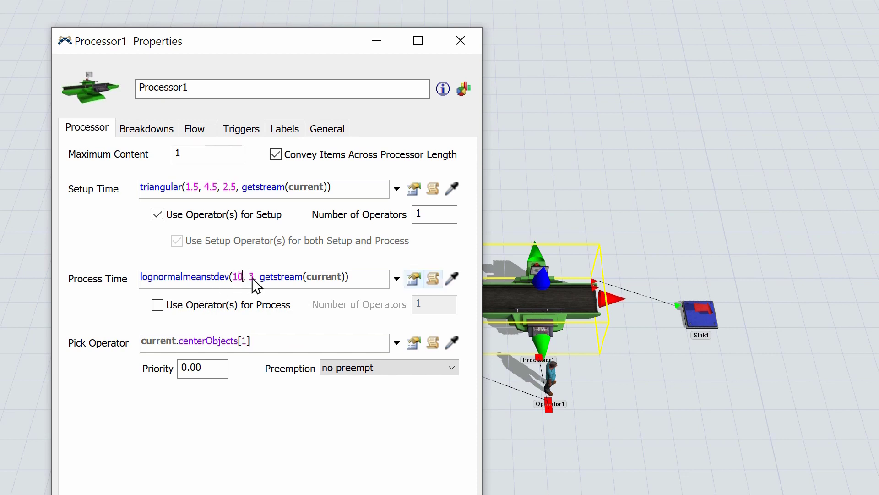
left_click(413, 278)
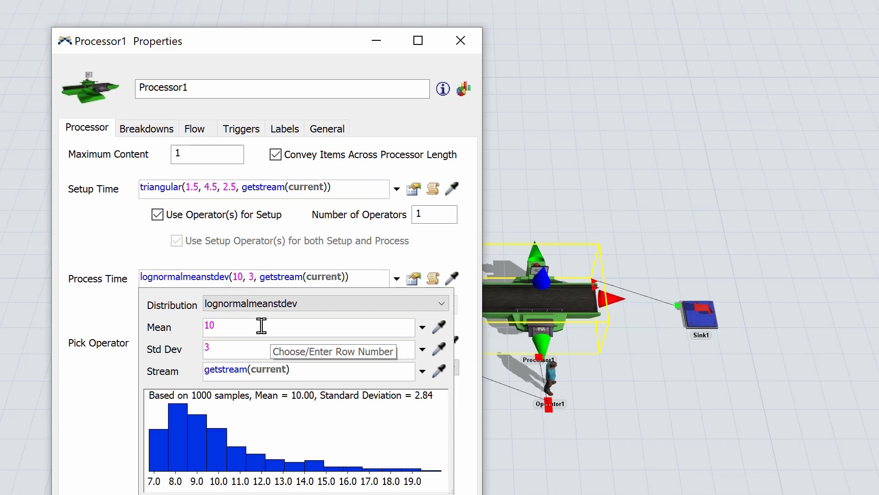
double_click(207, 325)
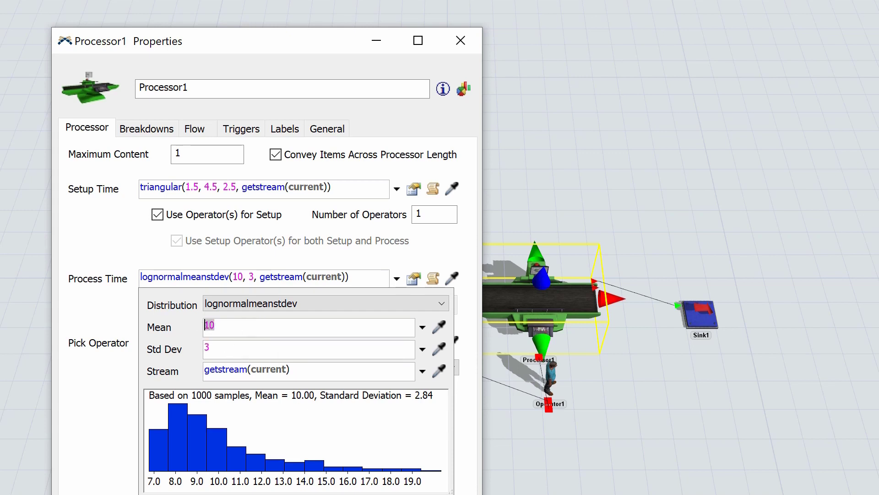
left_click_drag(452, 492, 663, 494)
Step: Replace the process time's mean with a Table("Phase3PartNums") lookup and start its row index with "item."
left_click_drag(239, 326, 195, 325)
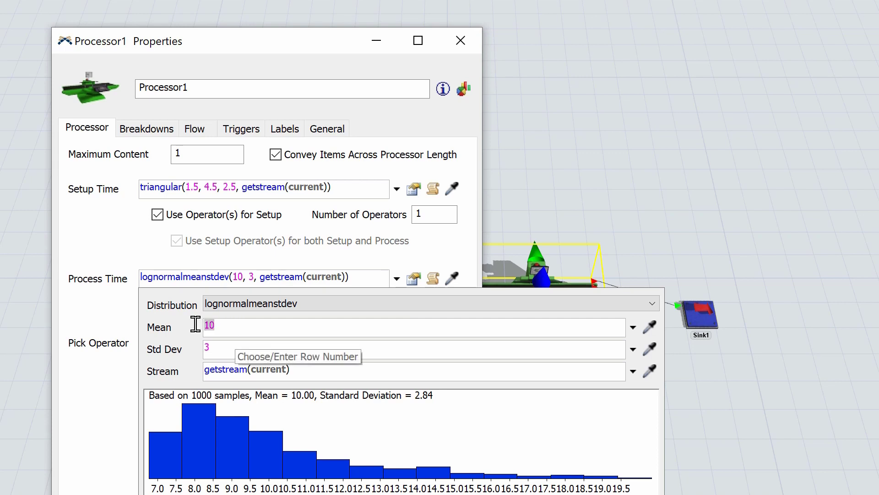
type("Table")
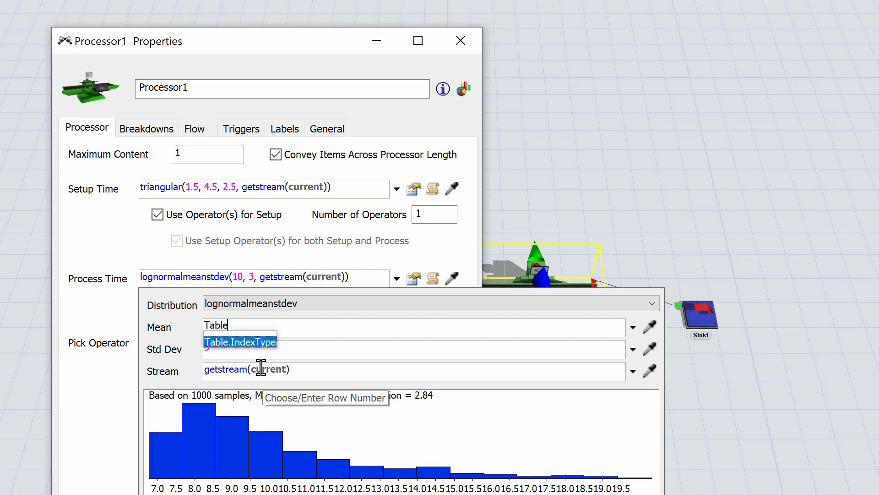
type("(")
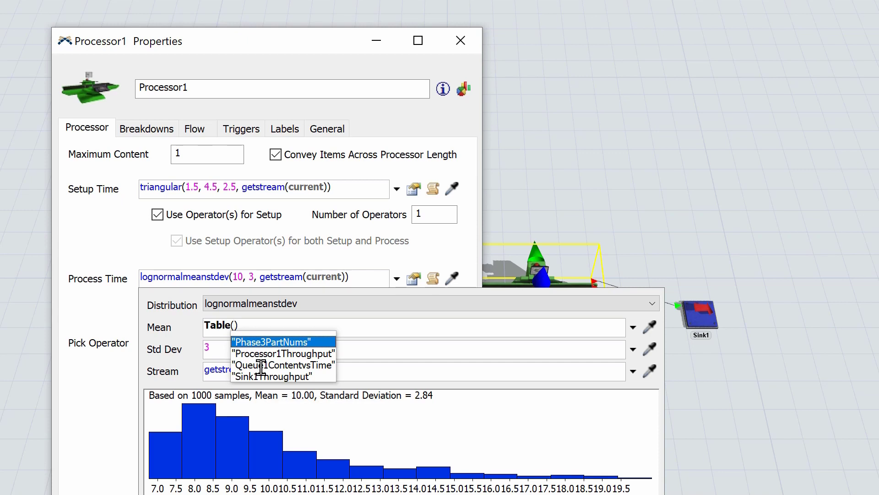
left_click(275, 340)
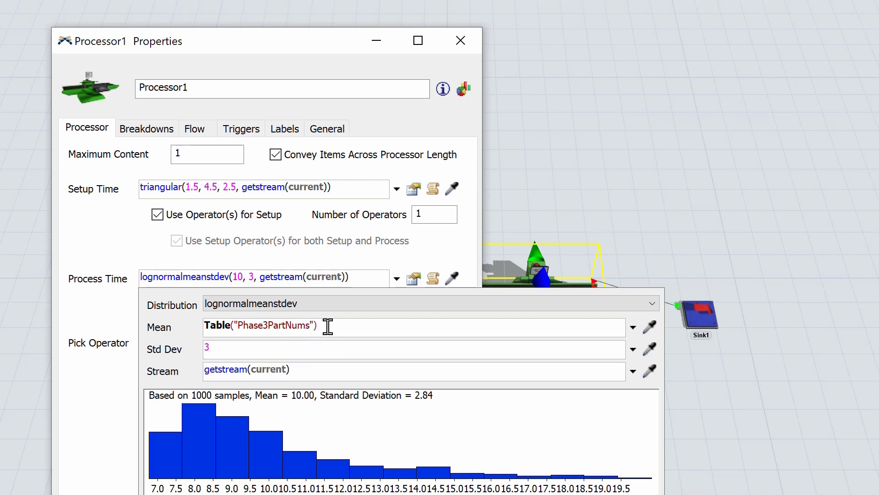
type("[")
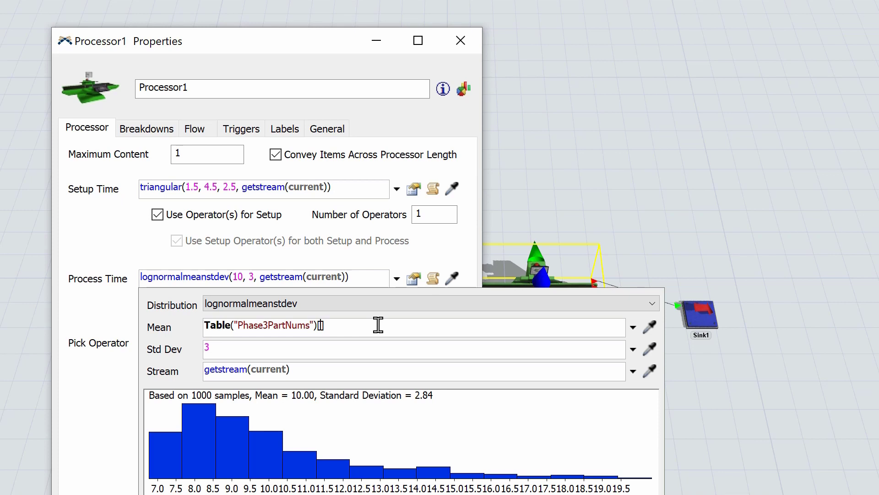
type("item")
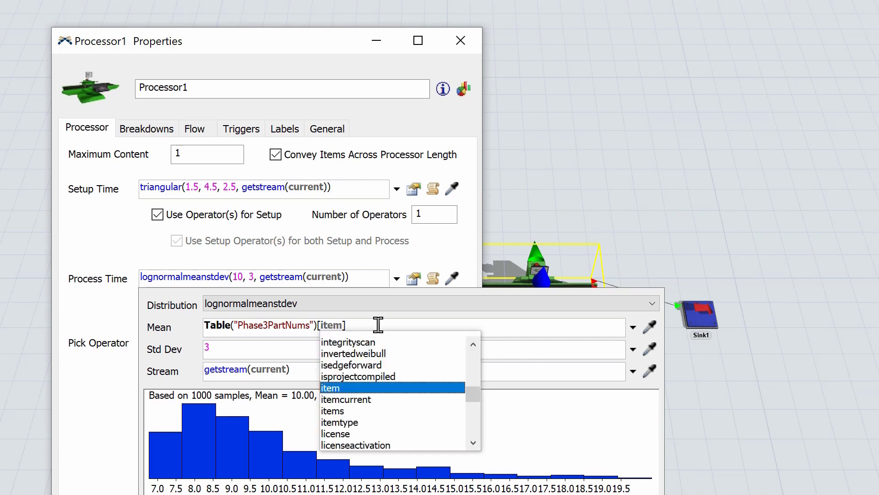
type(".")
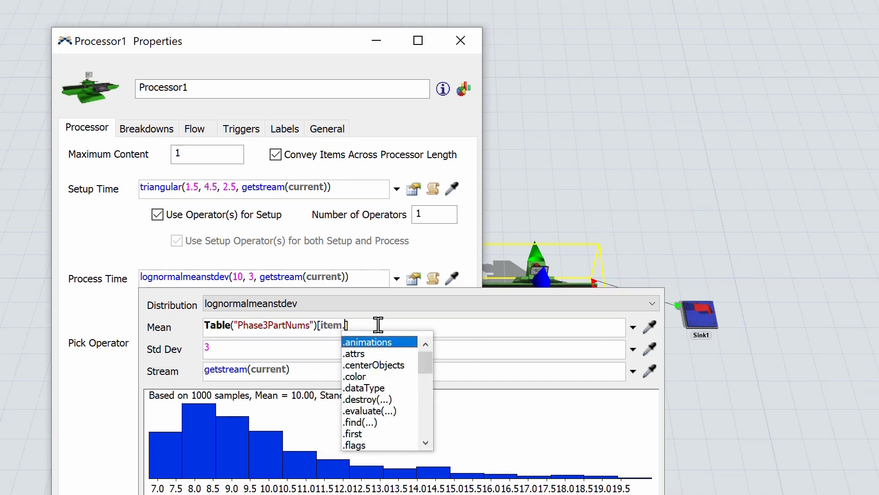
Step: Complete the process time Mean expression as Table("Phase3PartNums")[item.PartNumber]["Mean"]
type("Part")
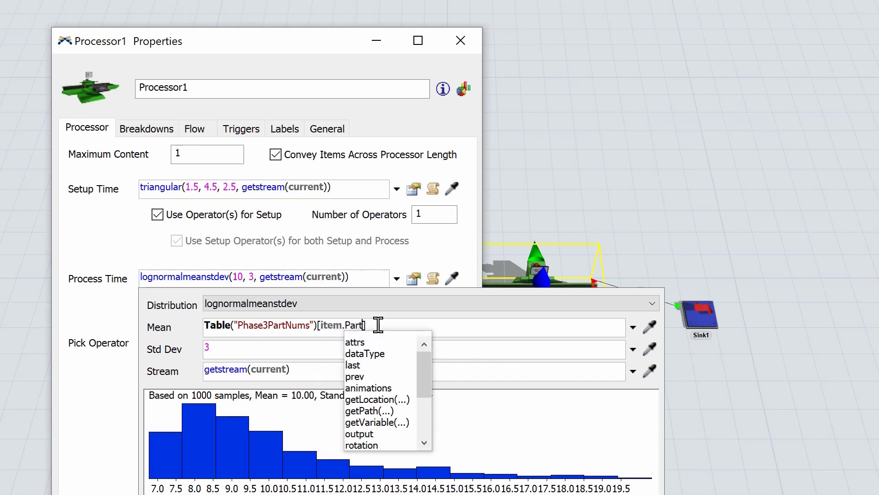
type("Numbe")
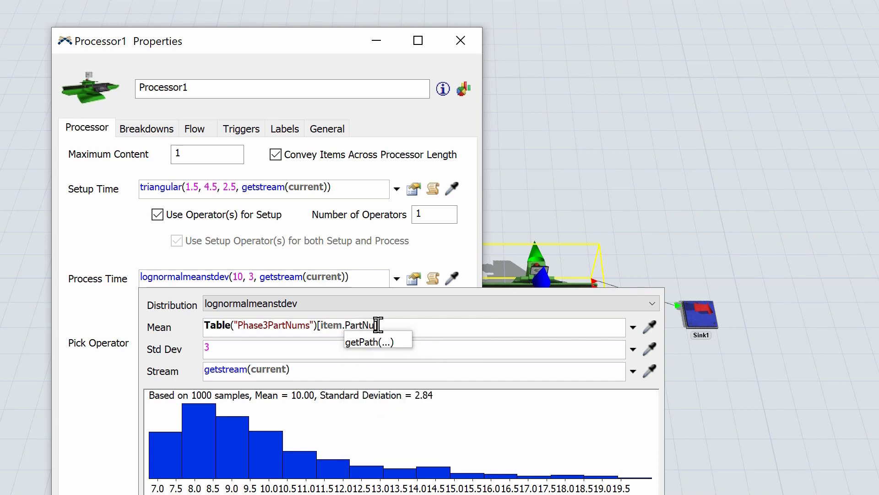
type("r")
left_click(420, 322)
type("[")
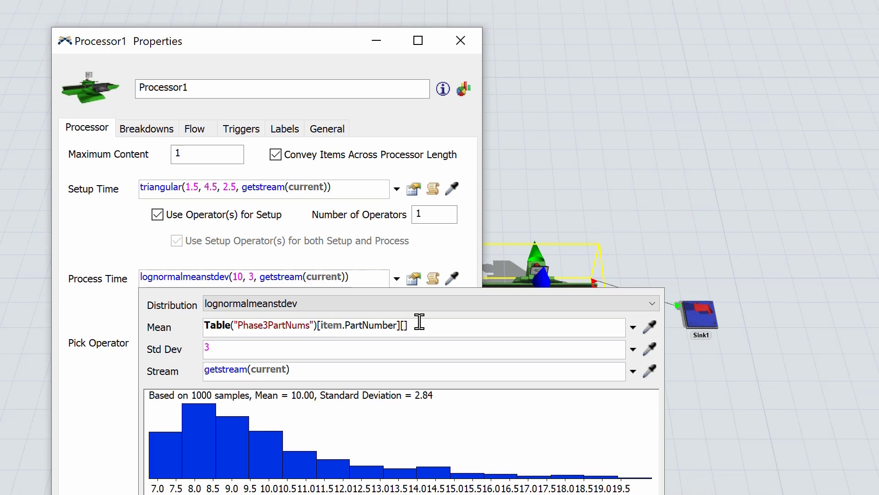
type("3")
key("BackSpace")
type("\"Mean")
Step: Copy the Mean expression to Std Dev, change its column to "StDv", check the Phase3PartNums table and accept Processor1's properties
key("ctrl+a")
key("ctrl+c")
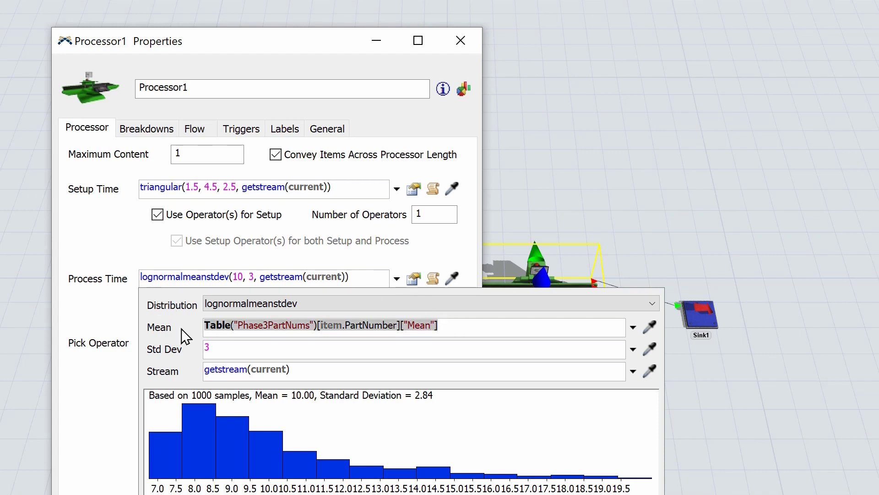
key("Tab")
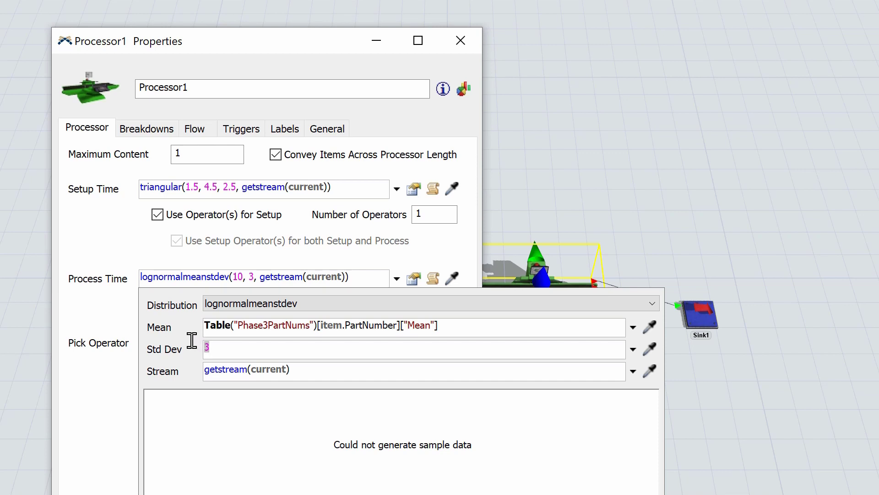
key("ctrl+v")
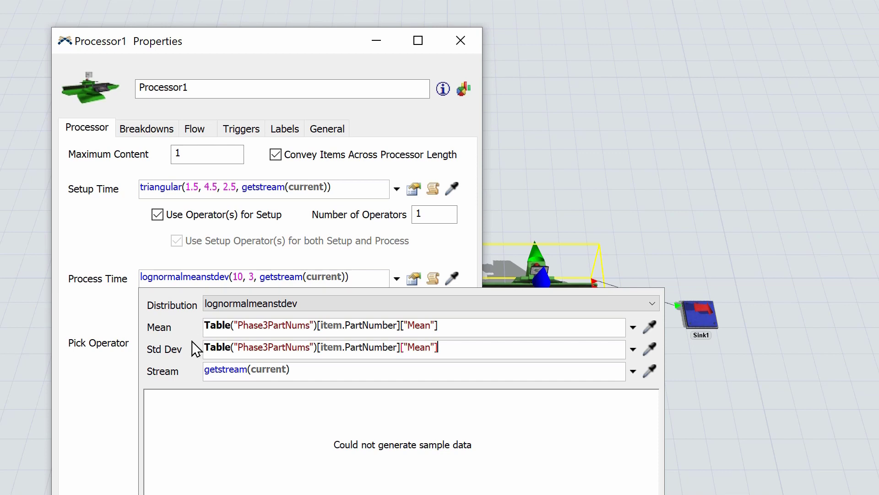
double_click(420, 348)
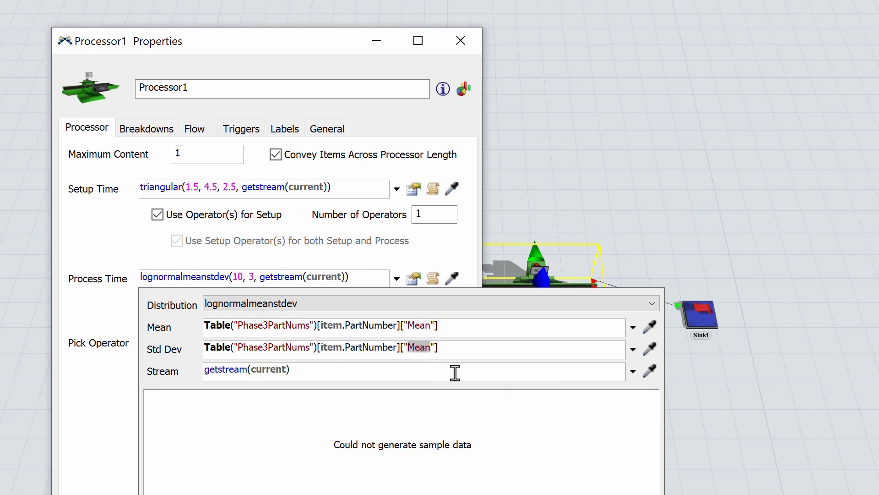
type("StDv")
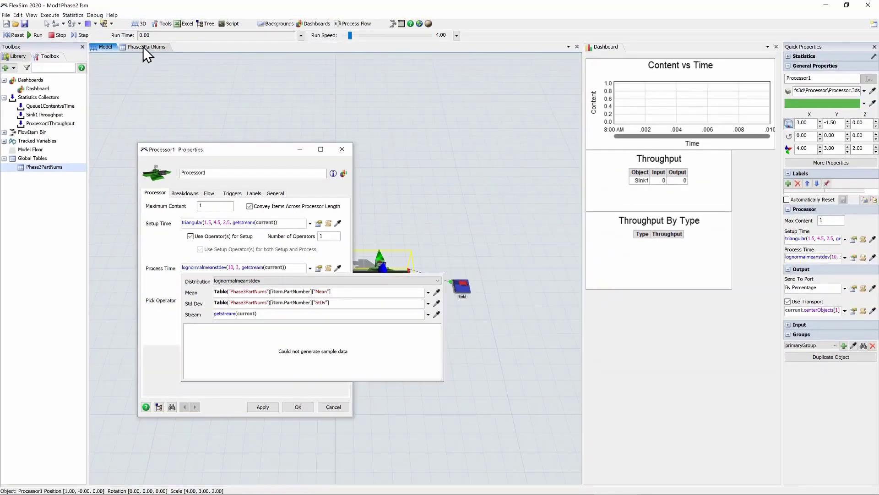
left_click(143, 46)
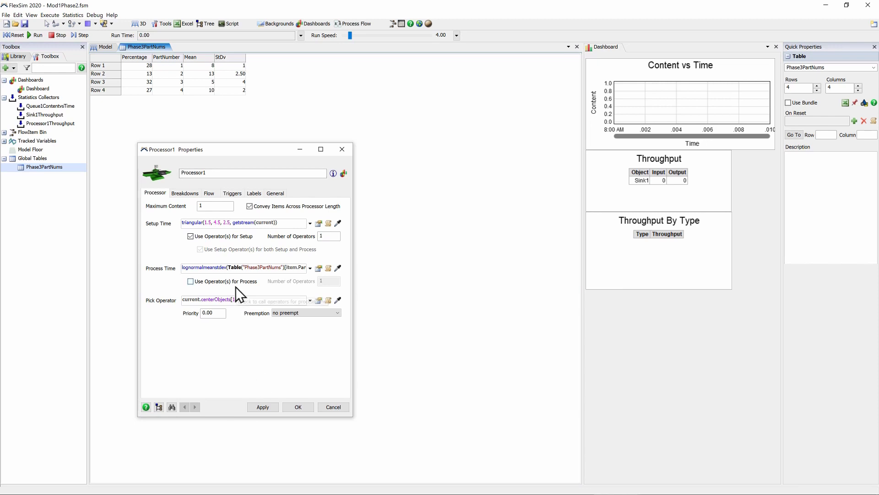
left_click(296, 406)
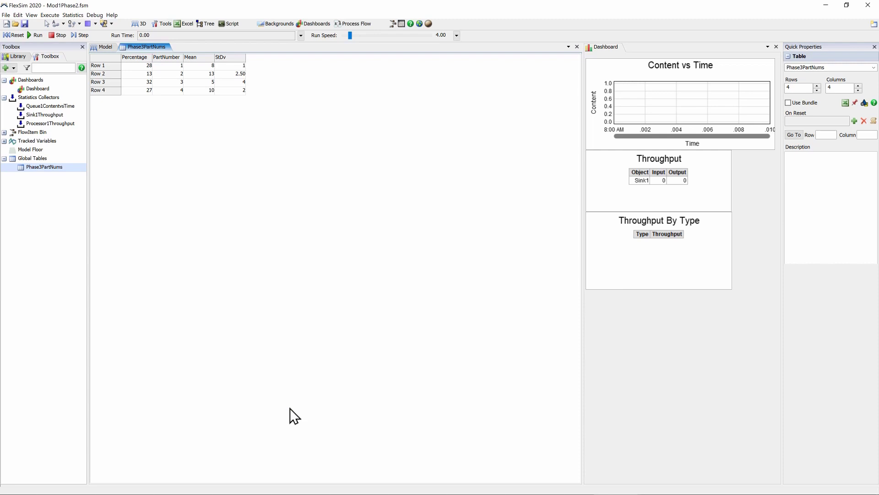
Step: Add a Staytime By Type text table to the dashboard's empty area below the Throughput By Type table
left_click(630, 325)
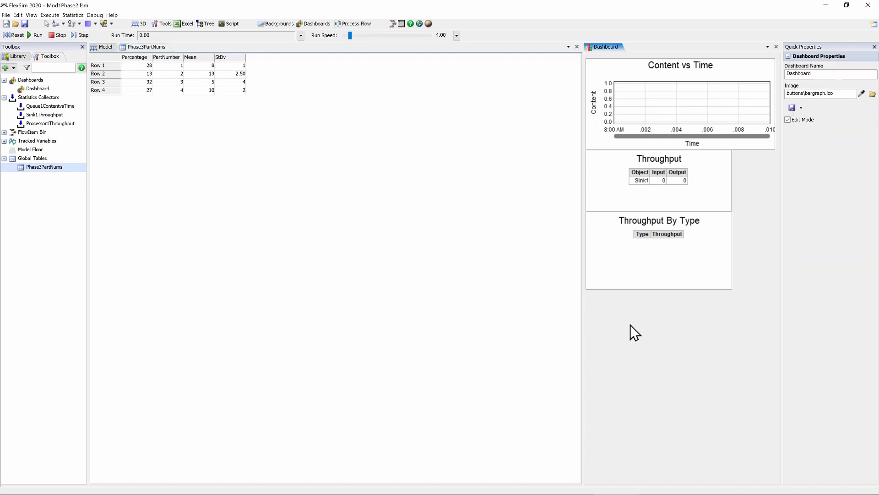
left_click(15, 57)
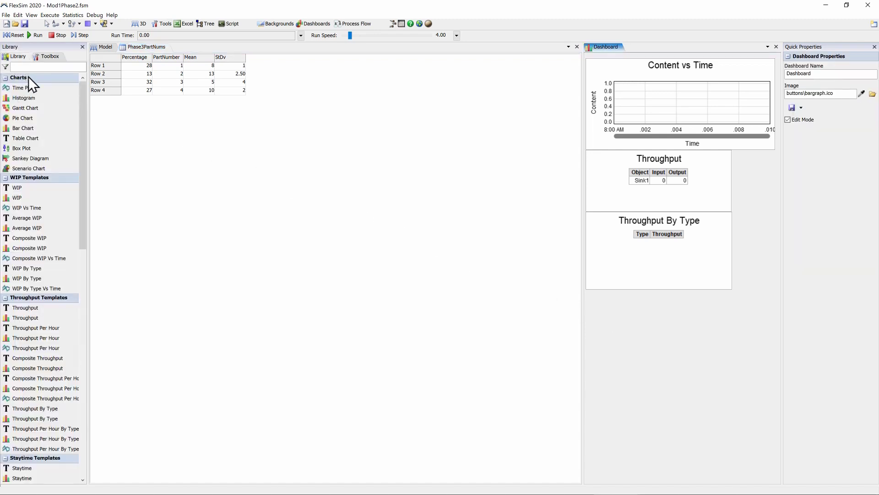
left_click_drag(84, 143, 81, 179)
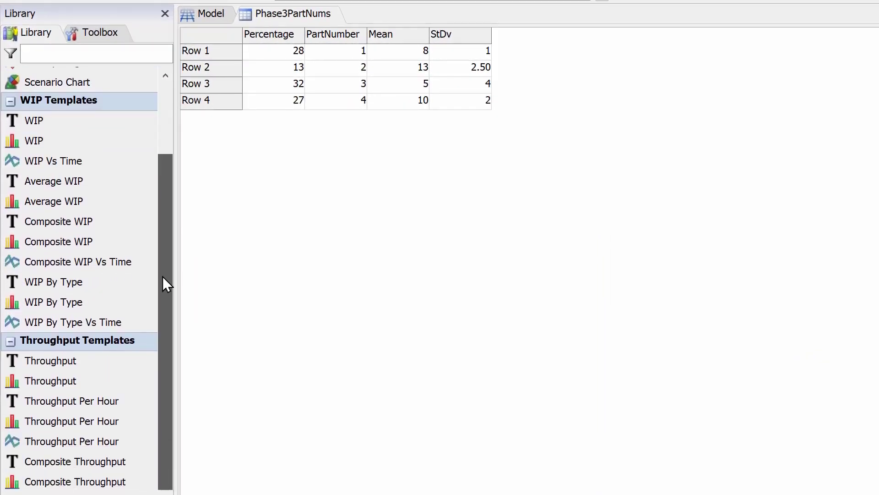
left_click_drag(163, 276, 168, 316)
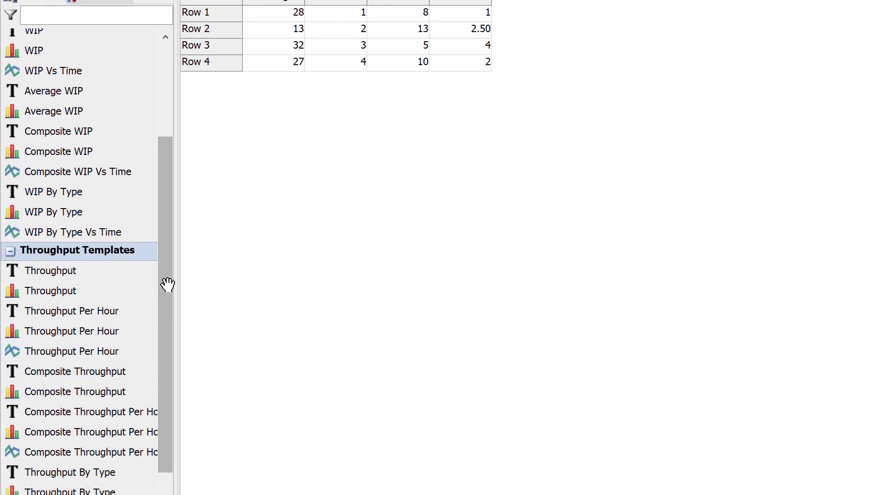
left_click_drag(72, 477, 595, 304)
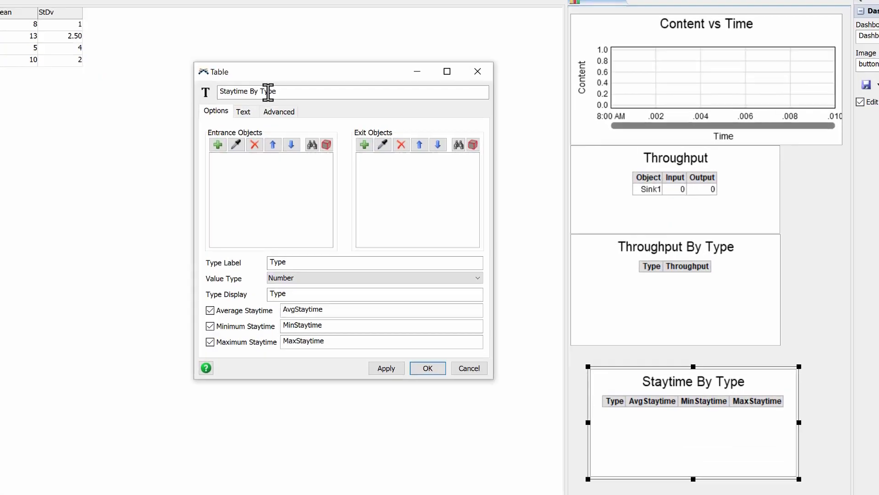
Step: Retitle the new staytime table as Staytime By PartNumber
double_click(375, 112)
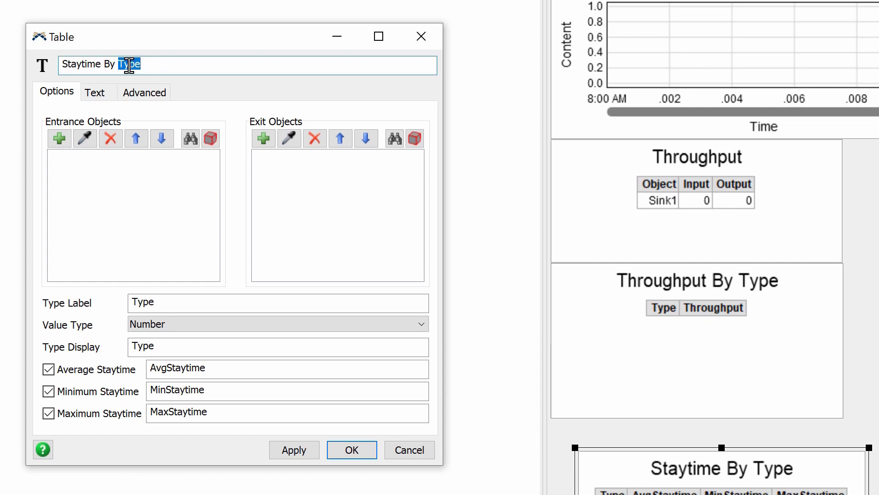
type("PartNumb")
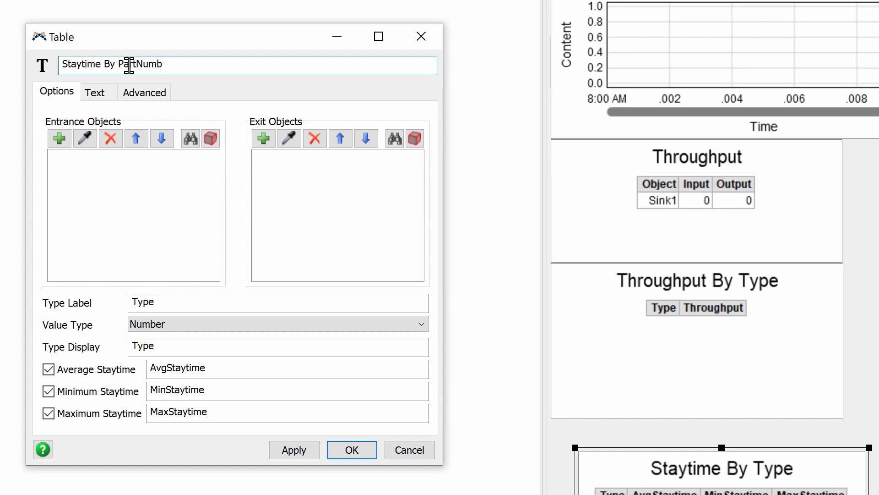
type("er")
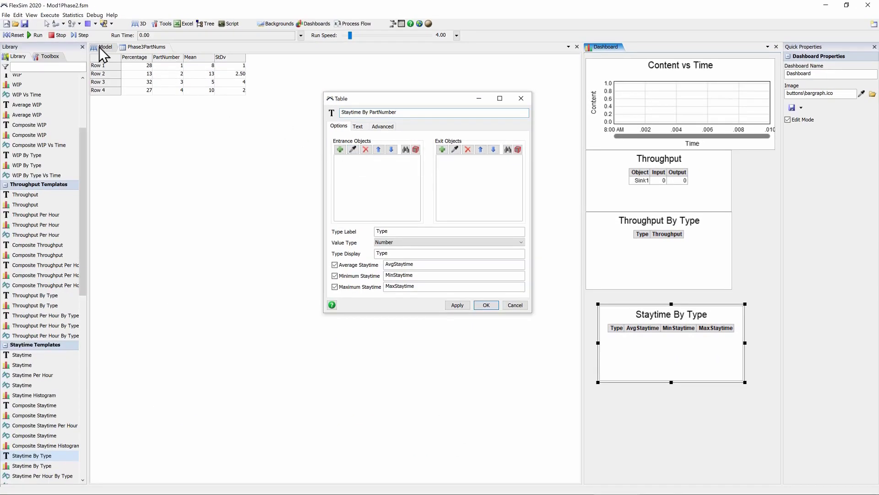
Step: Sample Processor1 from the 3D model as both the entrance object and the exit object of the staytime table
left_click(99, 46)
left_click_drag(370, 99, 467, 45)
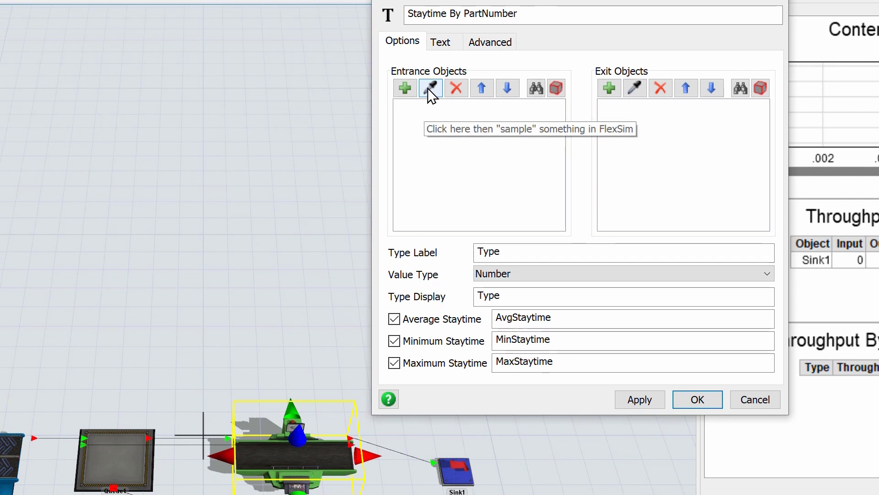
left_click(430, 90)
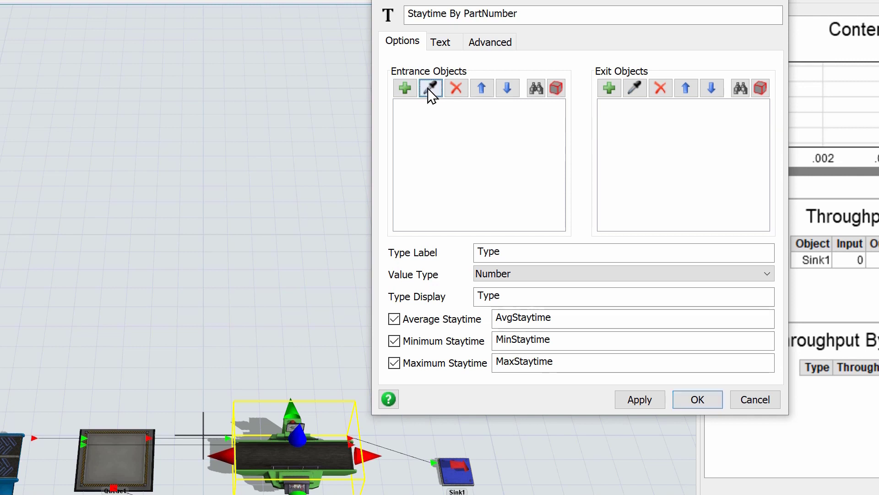
left_click(256, 455)
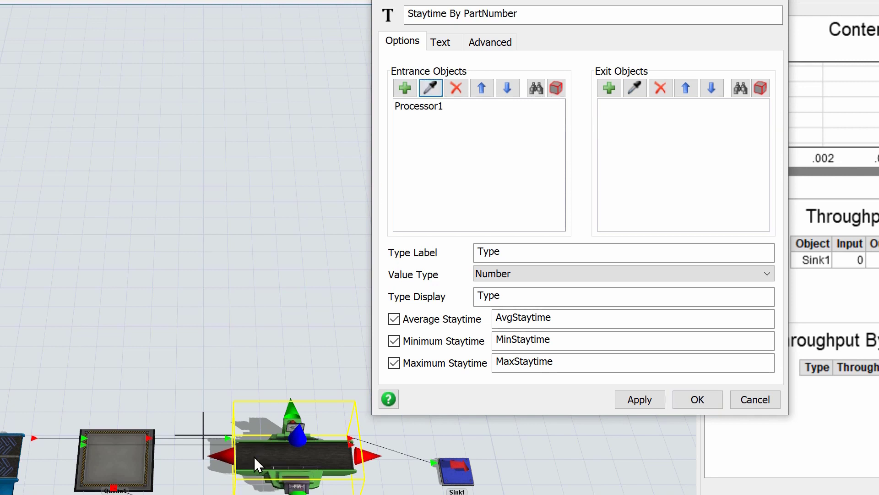
left_click(640, 87)
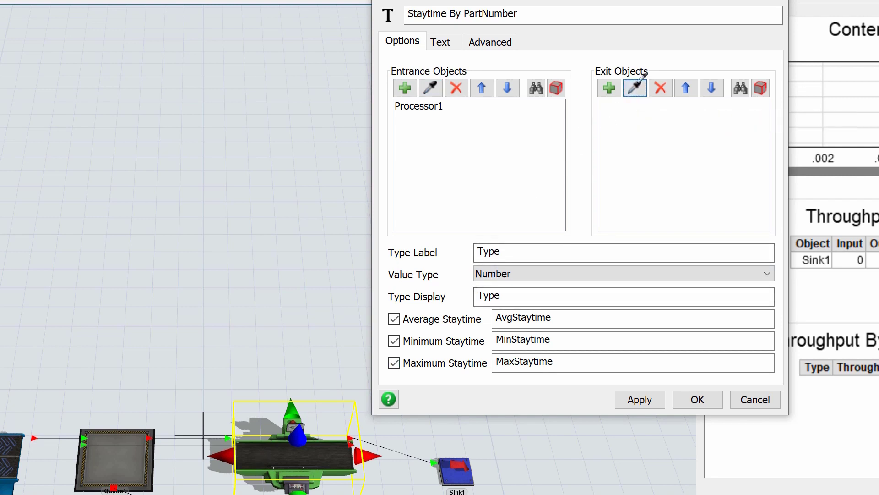
left_click(317, 447)
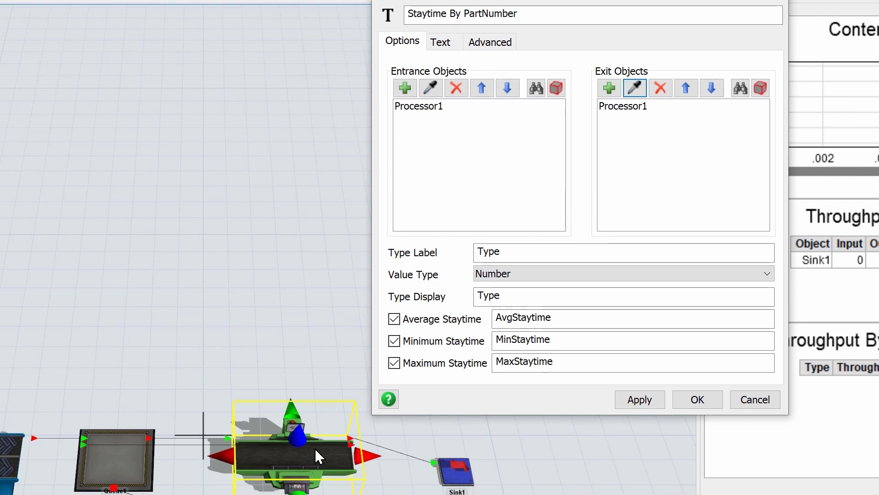
Step: Set the staytime table's type label to PartNumber and its type display to Part Number, and accept the settings
left_click(518, 248)
key("ctrl+a")
type("Part")
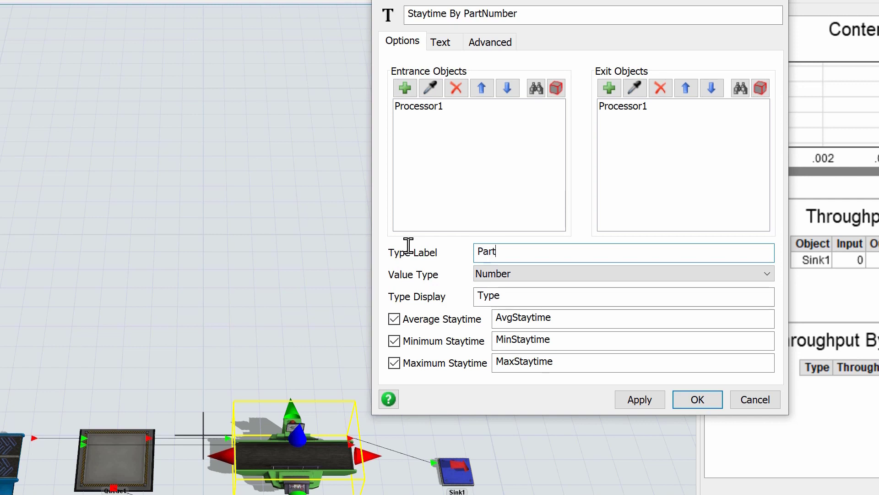
type("Number")
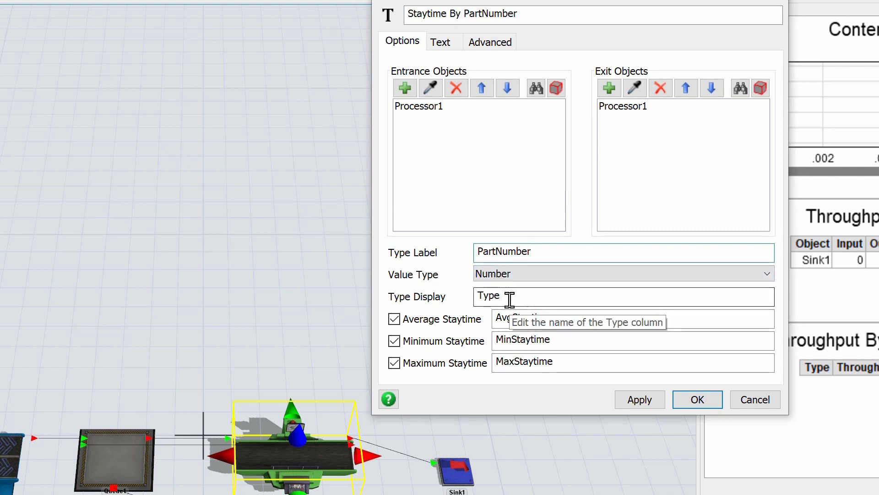
left_click_drag(508, 297, 452, 294)
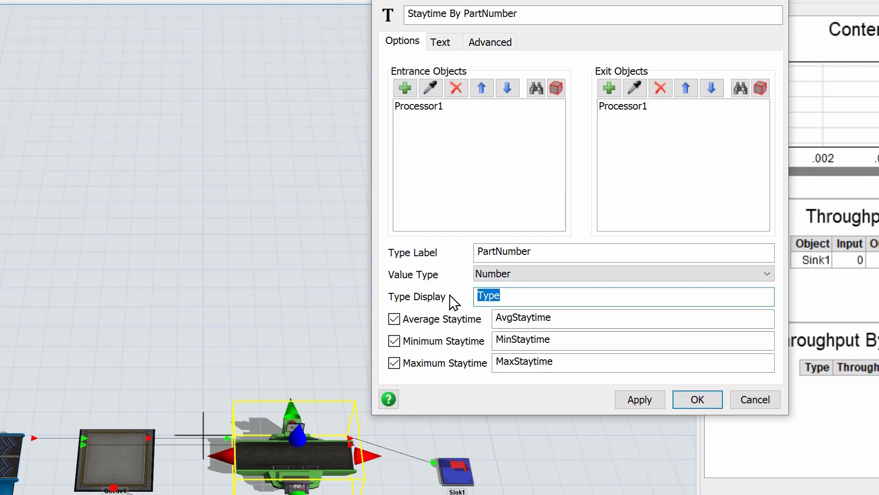
type("Part")
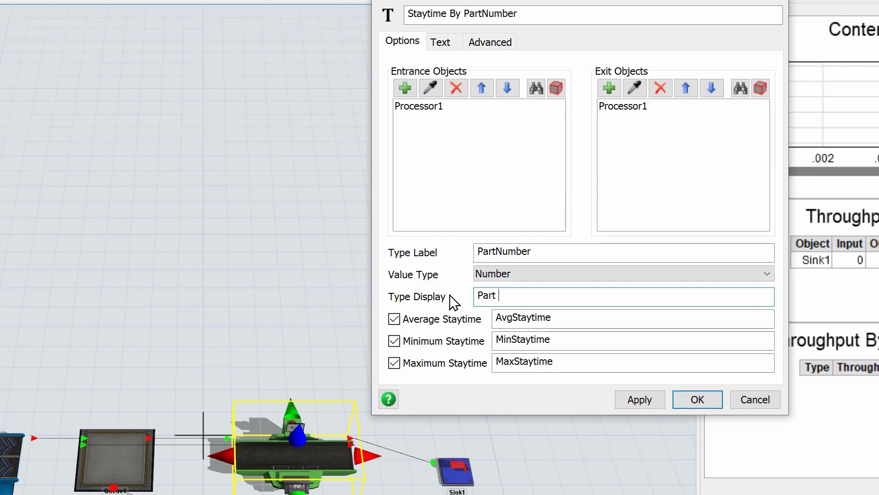
type(" Numbe")
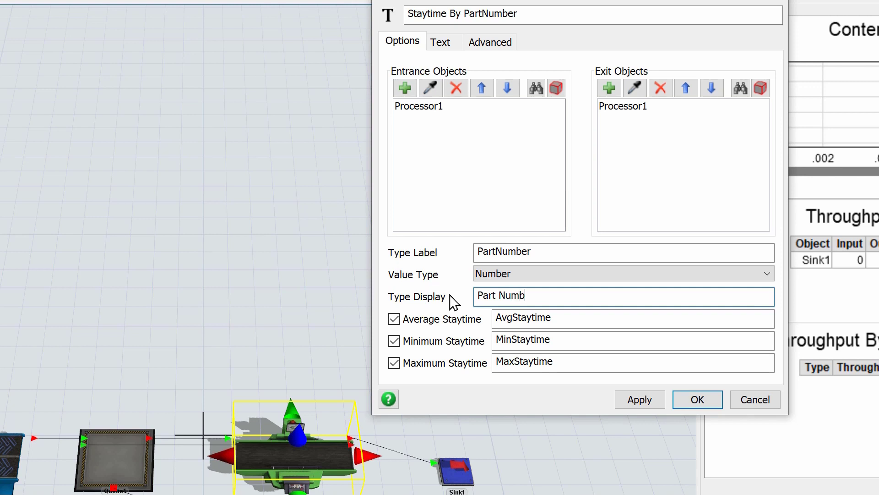
type("r")
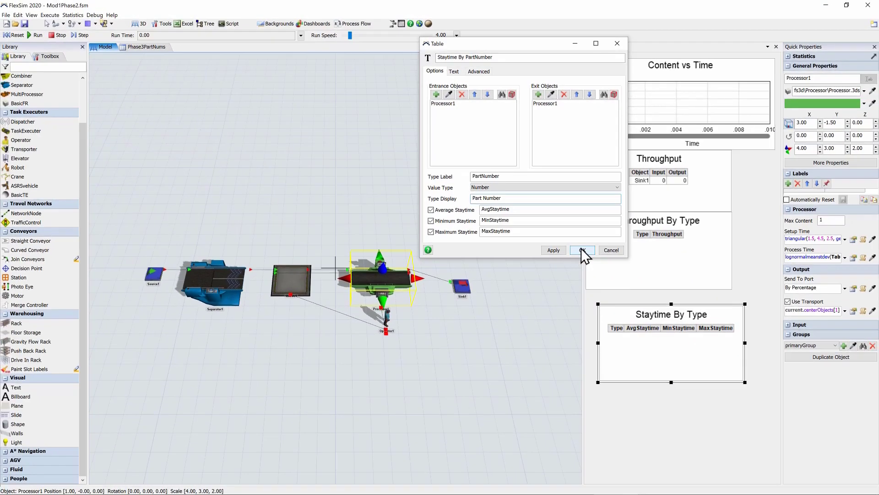
left_click(698, 400)
Step: Move the Staytime By PartNumber table directly beneath the Throughput By Type table on the dashboard
left_click_drag(640, 303, 615, 291)
left_click(205, 159)
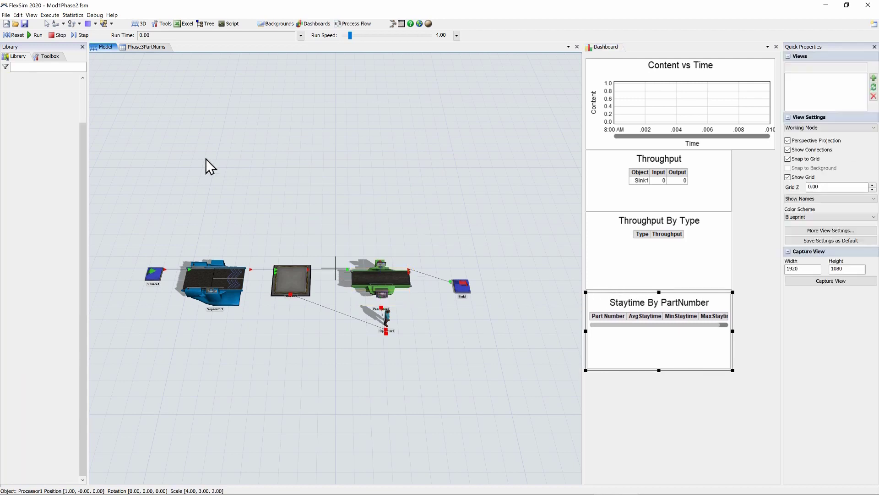
Step: Run and pause the simulation, then compare the PartNumber labels of the processor and queue items with the Phase3PartNums table
left_click(31, 35)
left_click(81, 35)
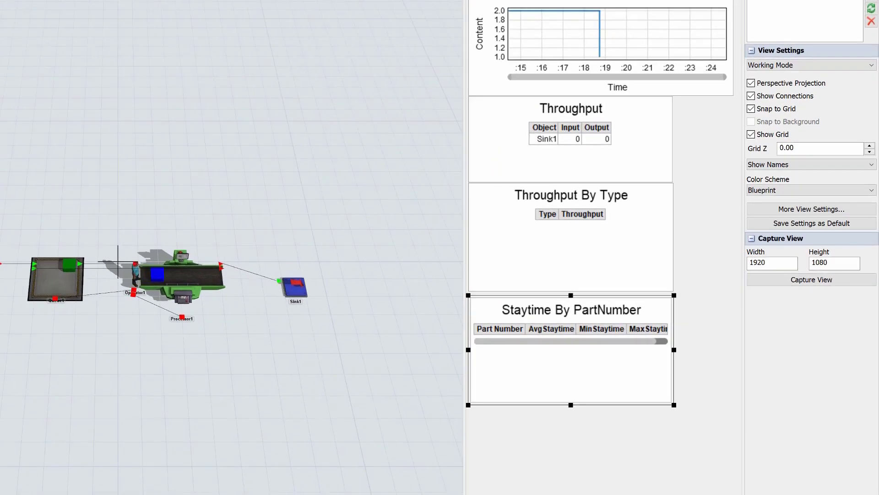
left_click(158, 277)
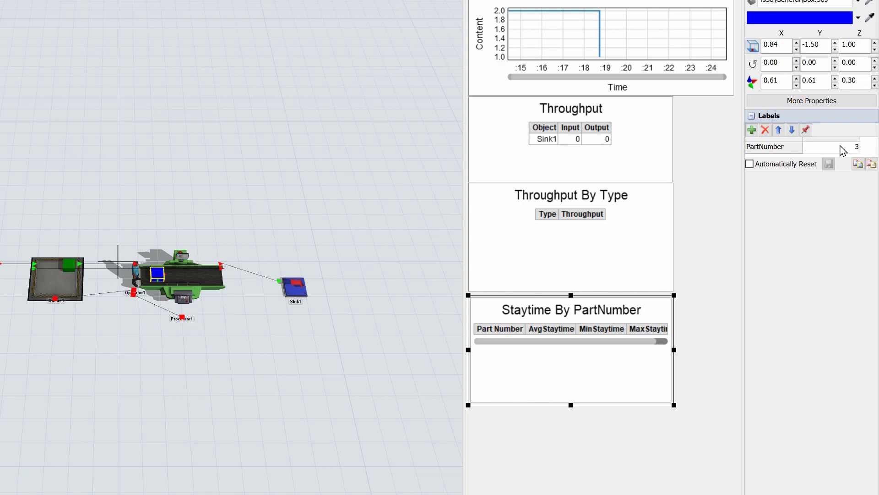
left_click(69, 266)
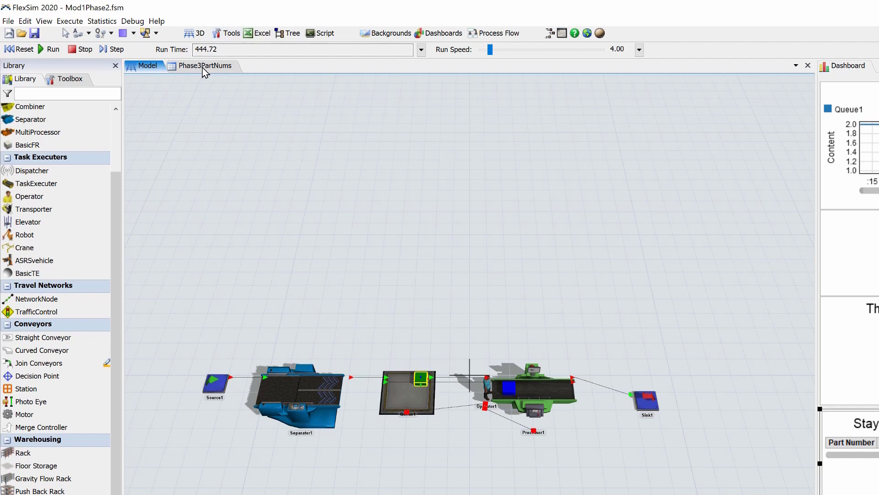
left_click(204, 69)
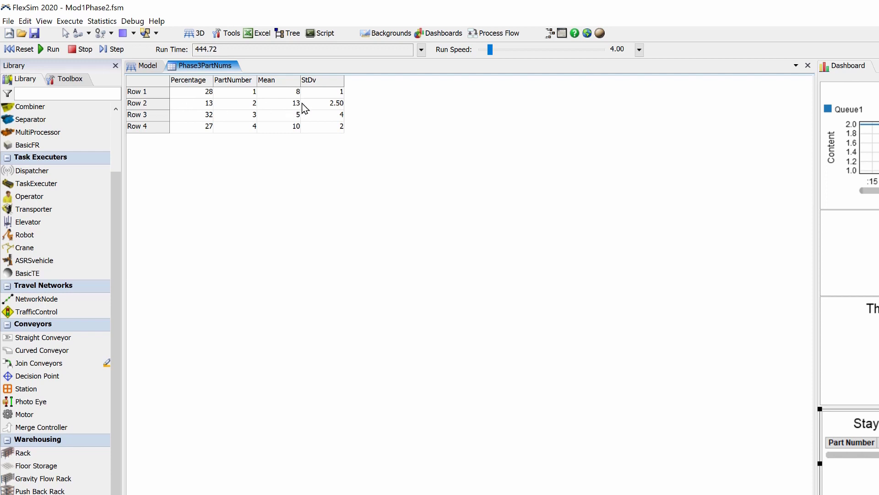
left_click(147, 68)
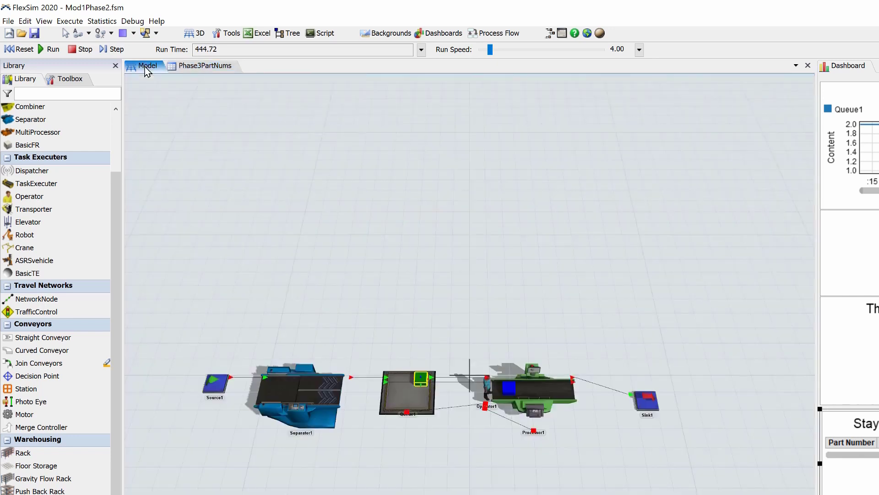
Step: Run and stop the simulation, then compare the PartNumber labels of the queue and sink items with the staytime table
left_click(53, 50)
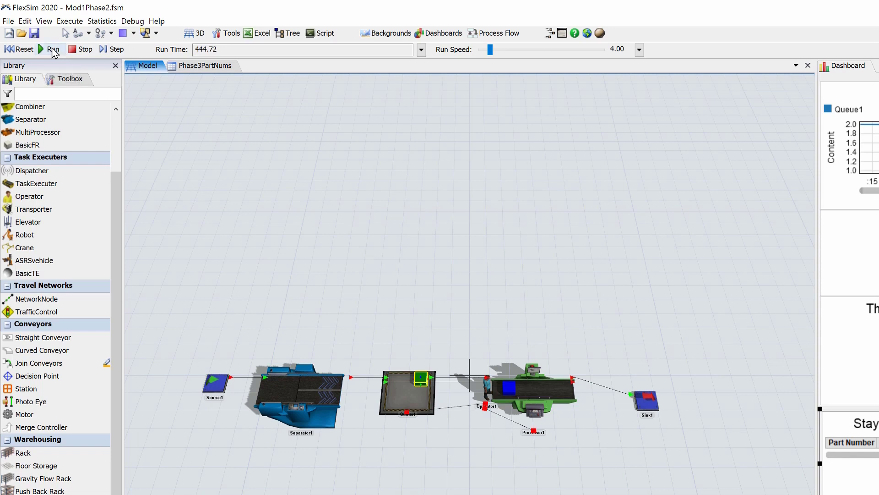
left_click(85, 50)
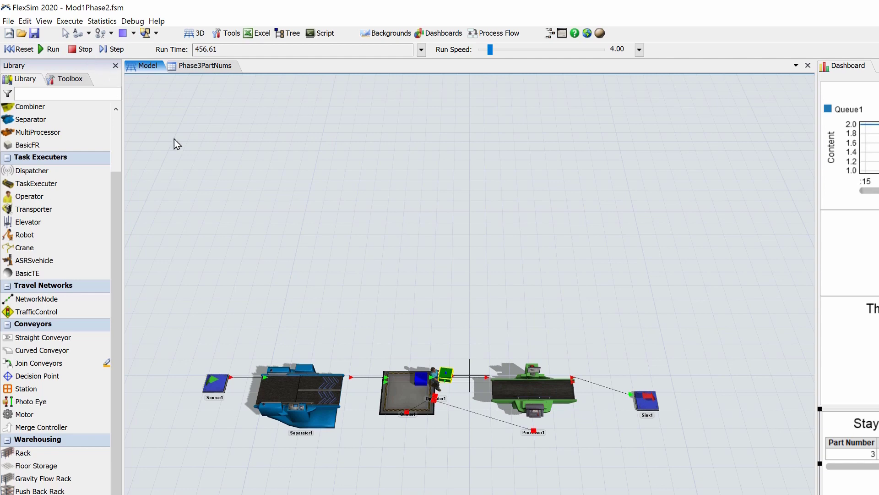
left_click(426, 380)
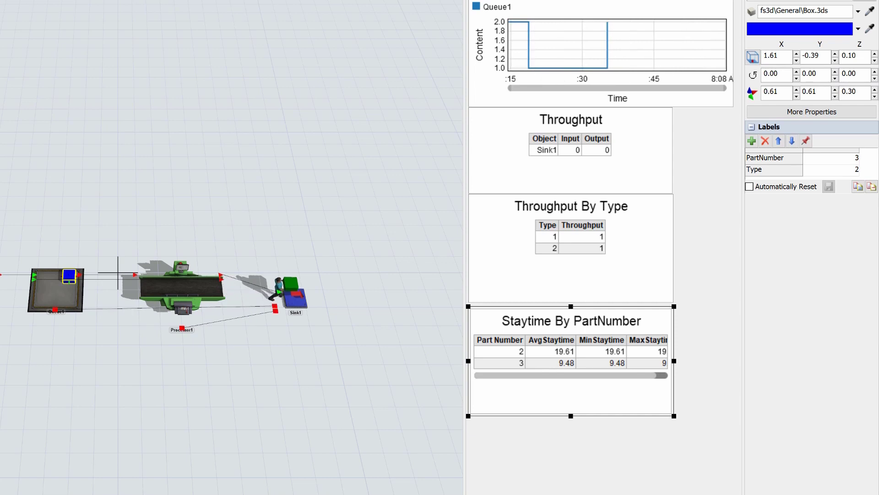
left_click(292, 285)
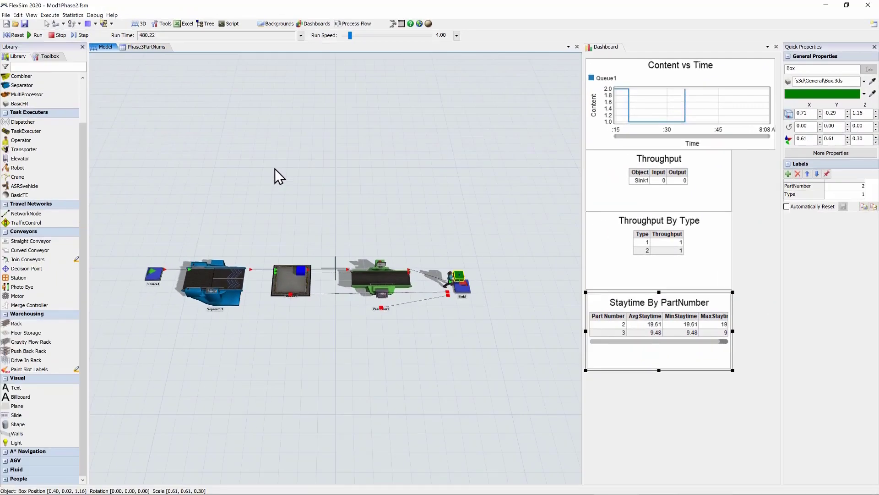
Step: Widen the Staytime By PartNumber table until all its columns fit, and reset the model
left_click_drag(733, 330, 762, 331)
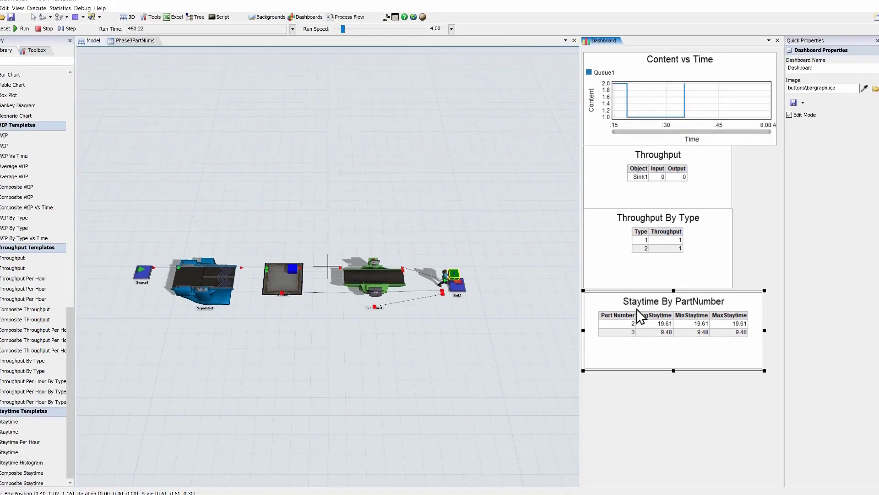
left_click(59, 36)
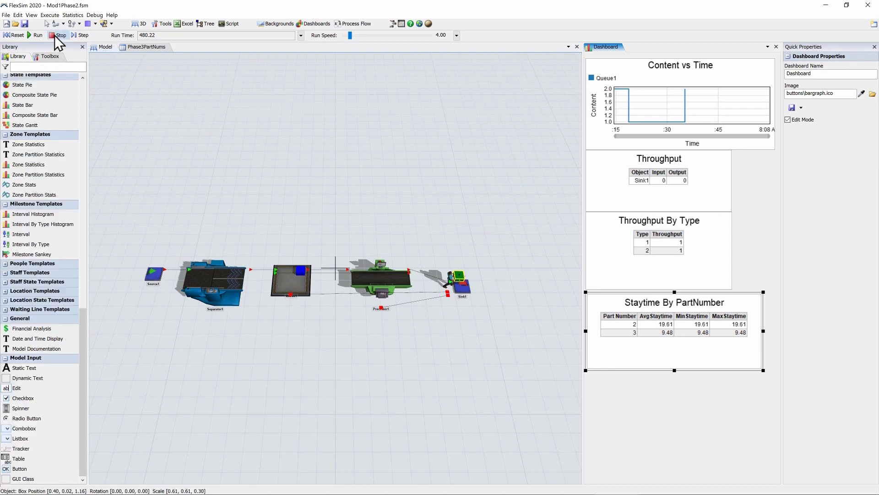
left_click(12, 35)
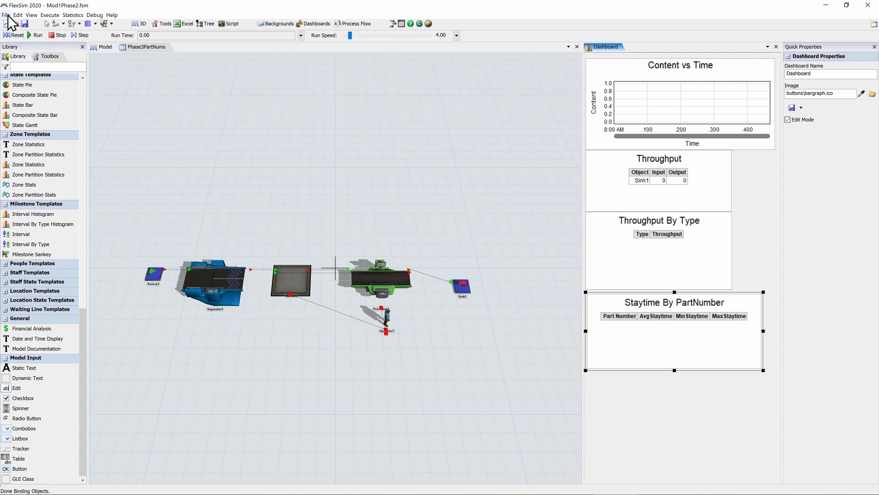
Step: Save the model under the new name Mod1Phase3.fsm in the Training Models folder
left_click(6, 15)
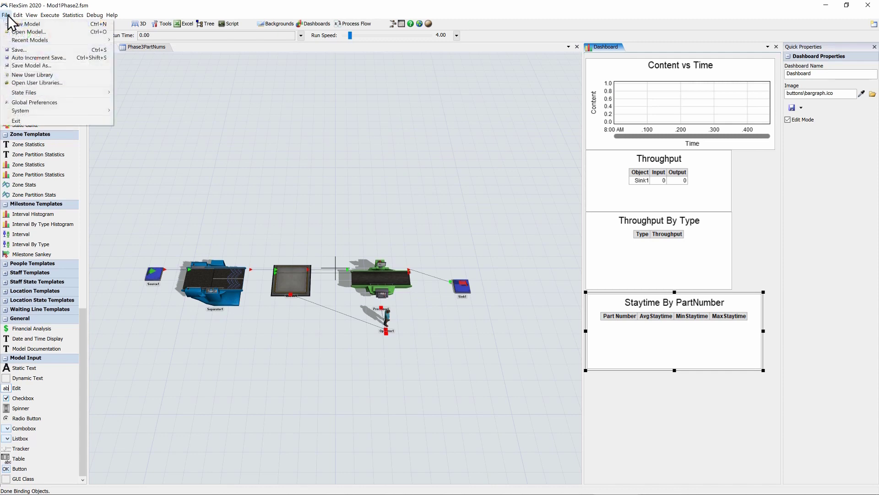
left_click(26, 65)
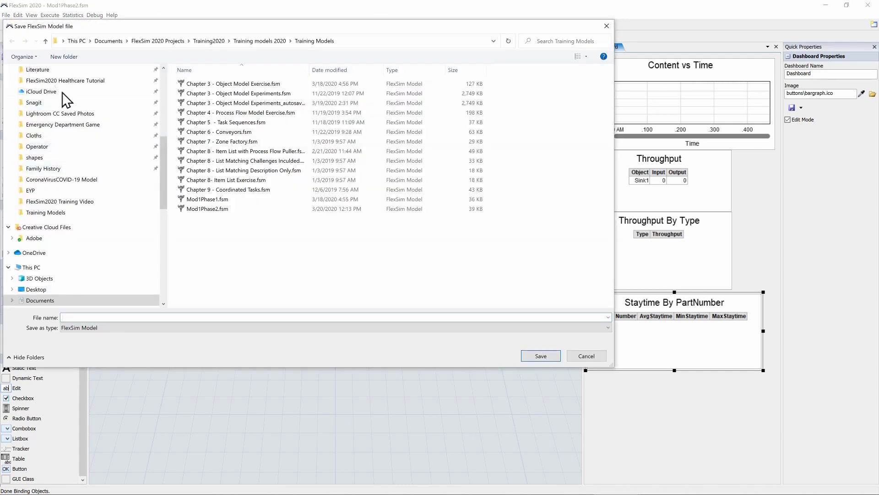
left_click(204, 209)
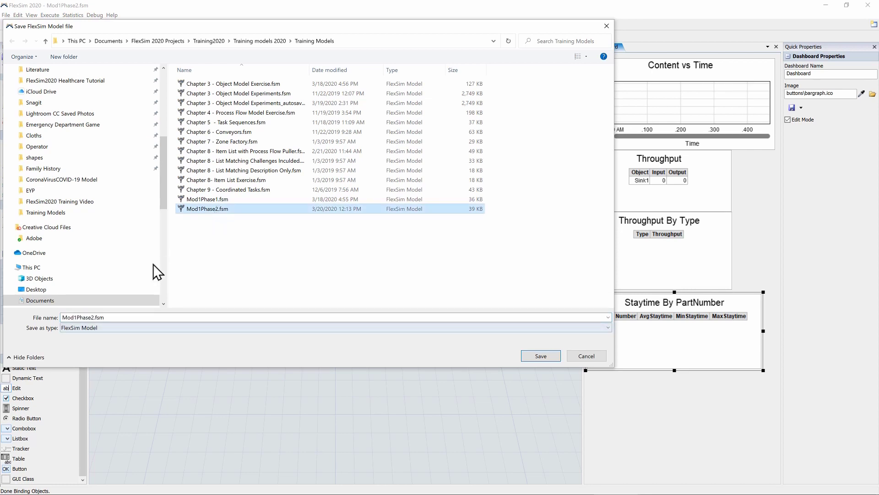
left_click(91, 317)
left_click(91, 317)
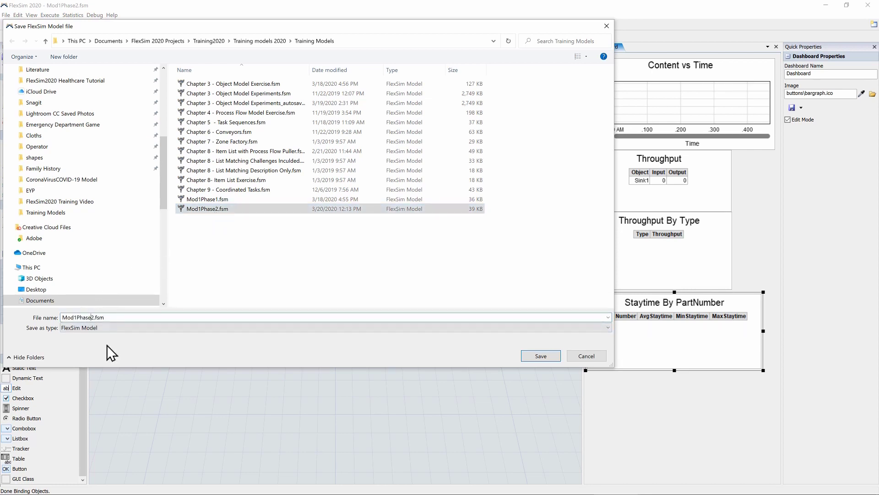
key("Delete")
type("3")
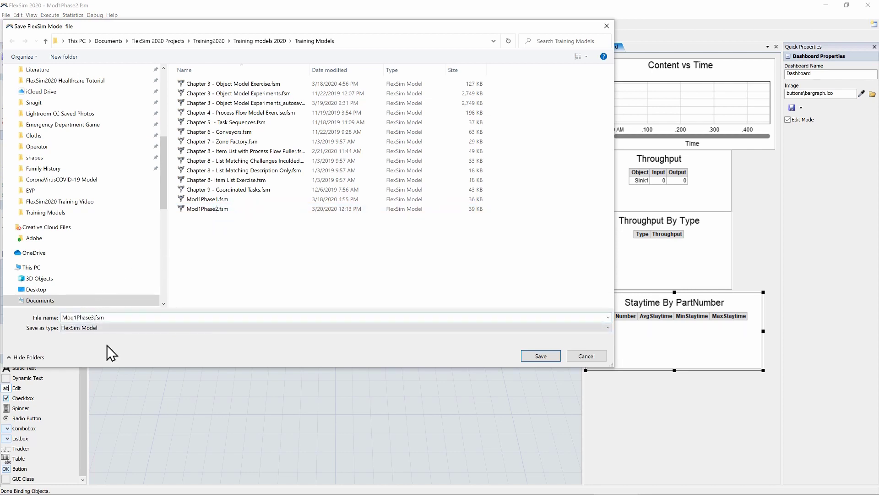
left_click(541, 356)
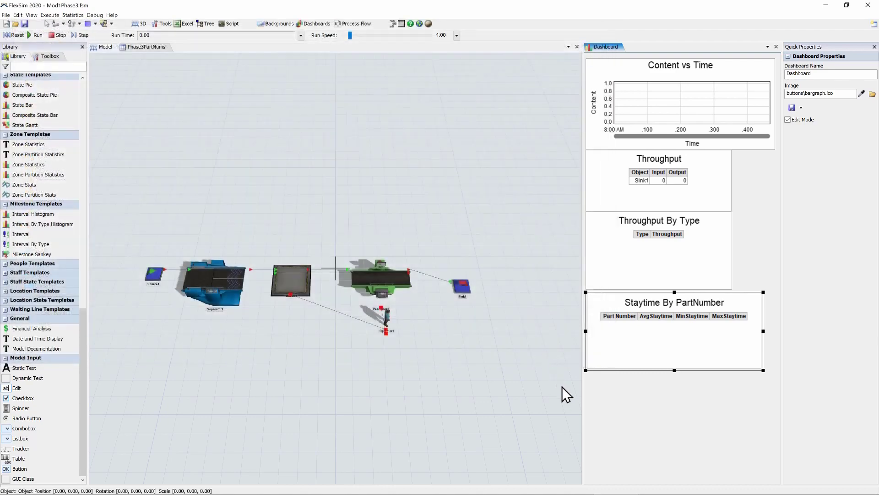
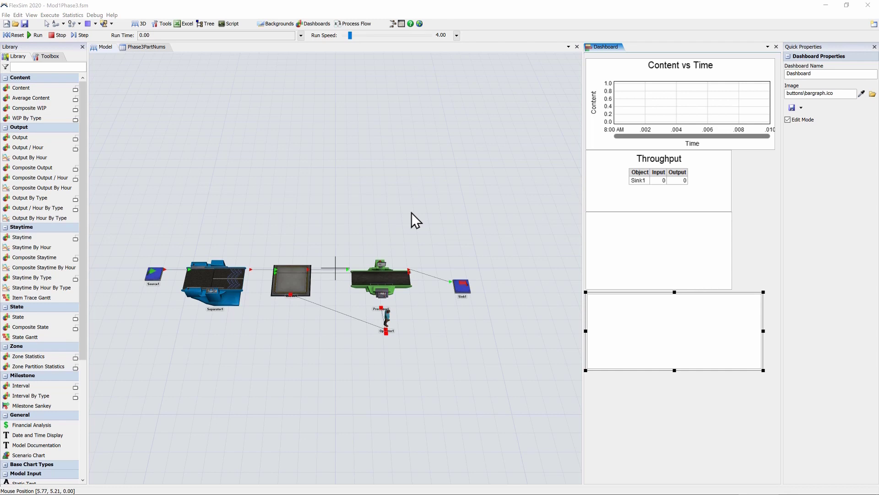
Step: Move Sink1 well away from Processor1 in the flow direction and remove the port connection between them
left_click_drag(411, 212, 365, 211)
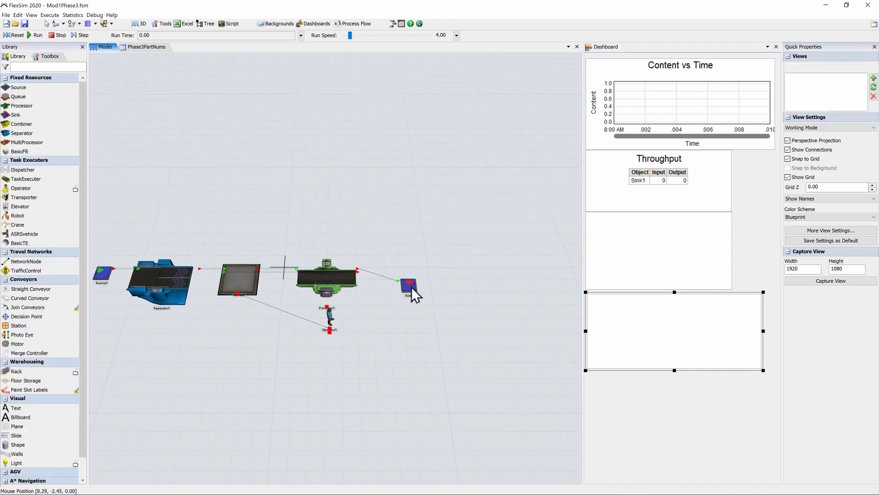
left_click_drag(413, 293, 572, 291)
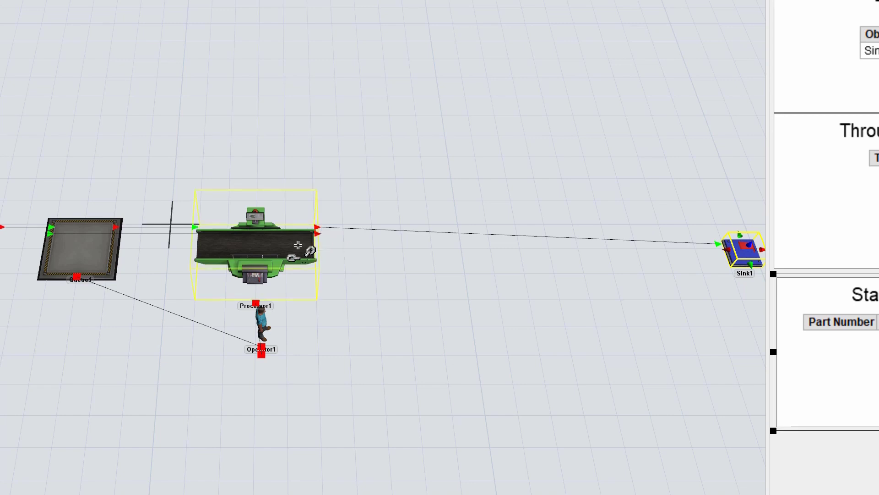
left_click_drag(298, 246, 739, 252)
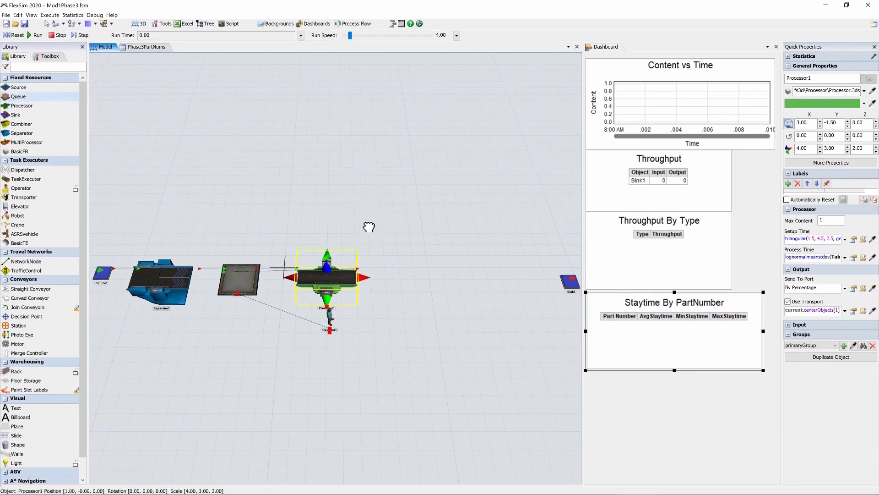
Step: Add a queue just after Processor1, name it NonReworks, and move it to about X 7.47, Y -1.36
left_click_drag(369, 228, 384, 278)
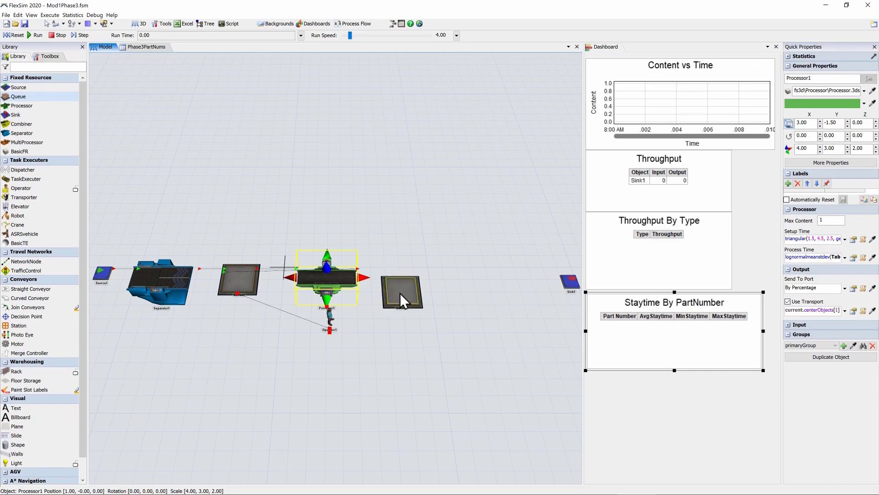
left_click(400, 292)
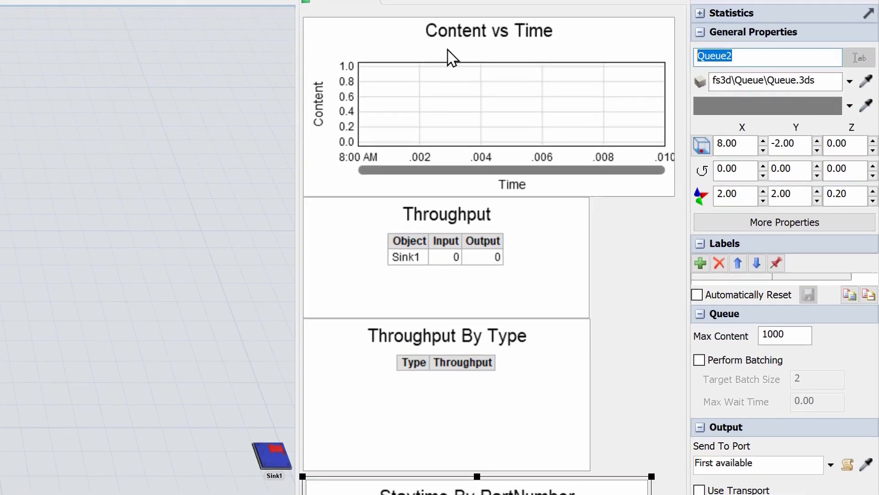
type("Non")
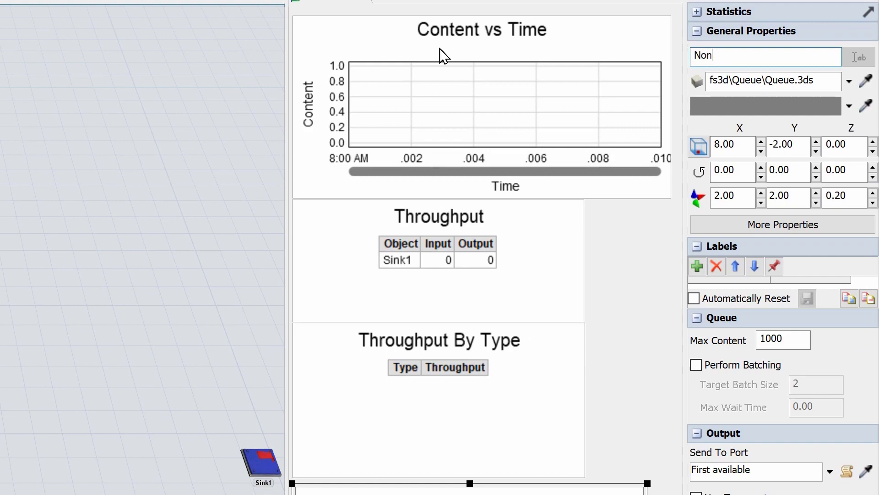
type("Reworks")
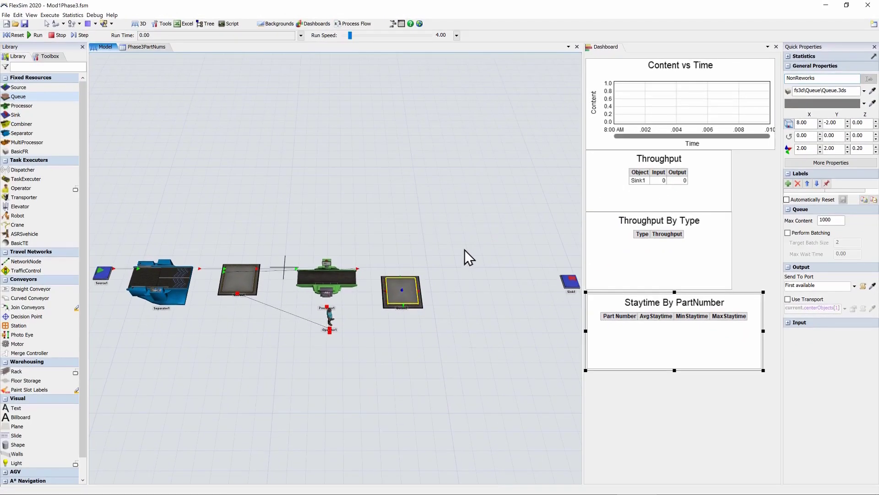
left_click(433, 276)
left_click_drag(412, 289, 402, 282)
Step: Add four more queues in a column between the NonReworks queue and Sink1
left_click_drag(8, 97, 428, 231)
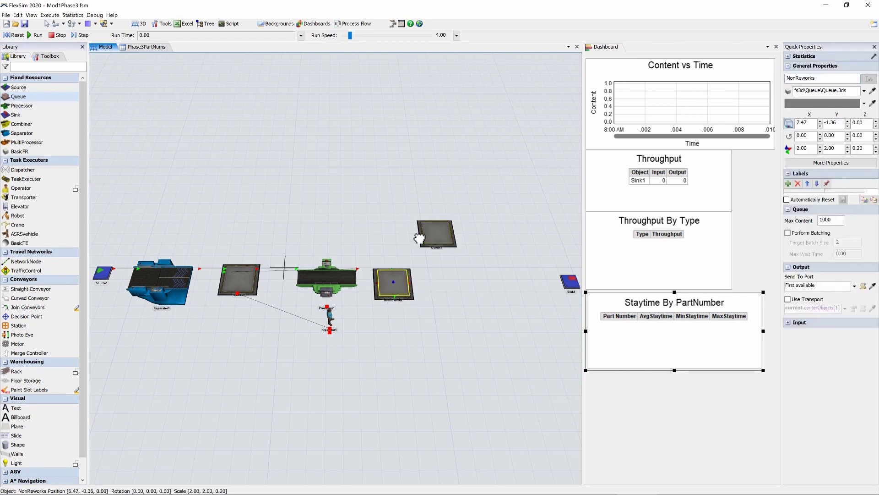
left_click(427, 268)
left_click(437, 319)
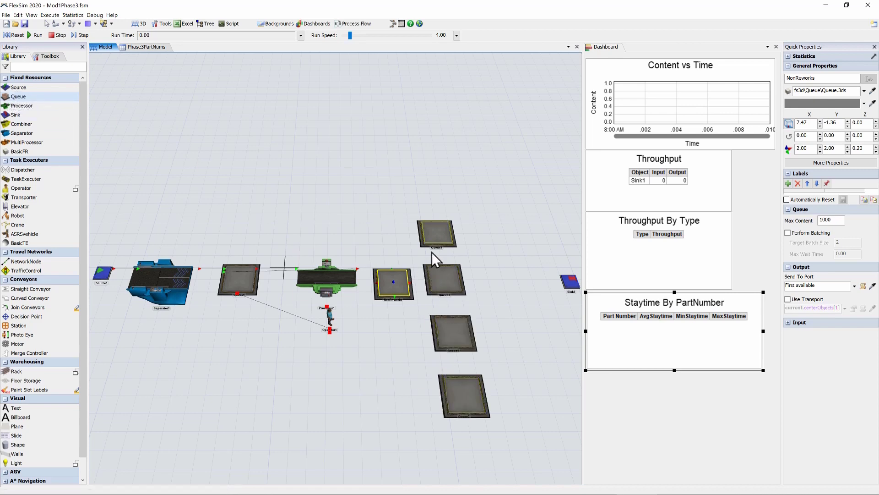
Step: Rename the first two queues of the new column, starting at the far end, PartNum1Queue and PartNum2Queue
left_click(430, 235)
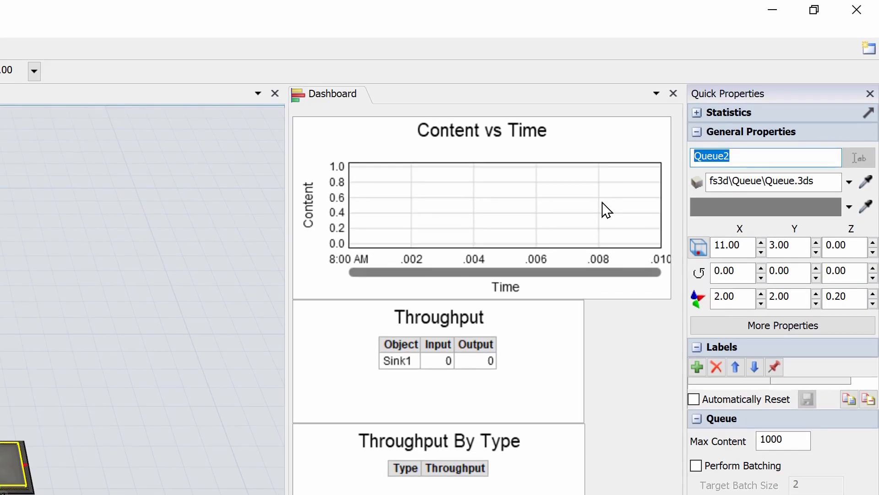
type("PartNum1Que")
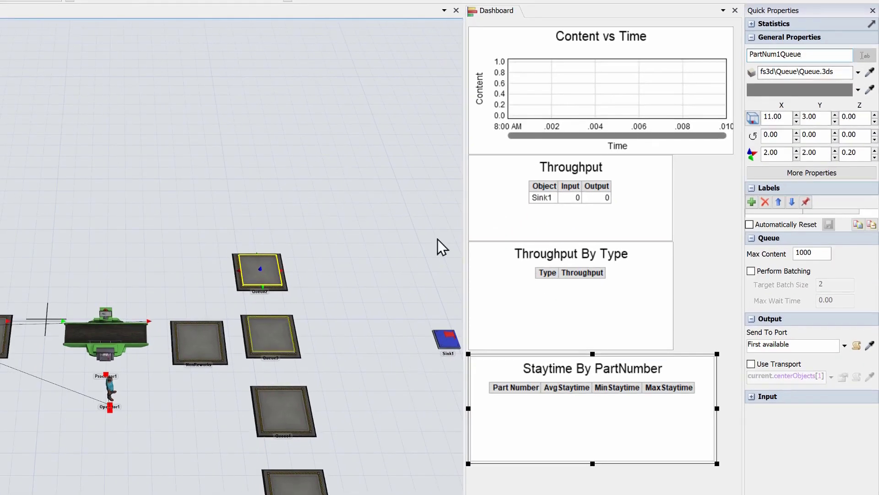
left_click(275, 338)
left_click(767, 157)
double_click(800, 56)
type("Par")
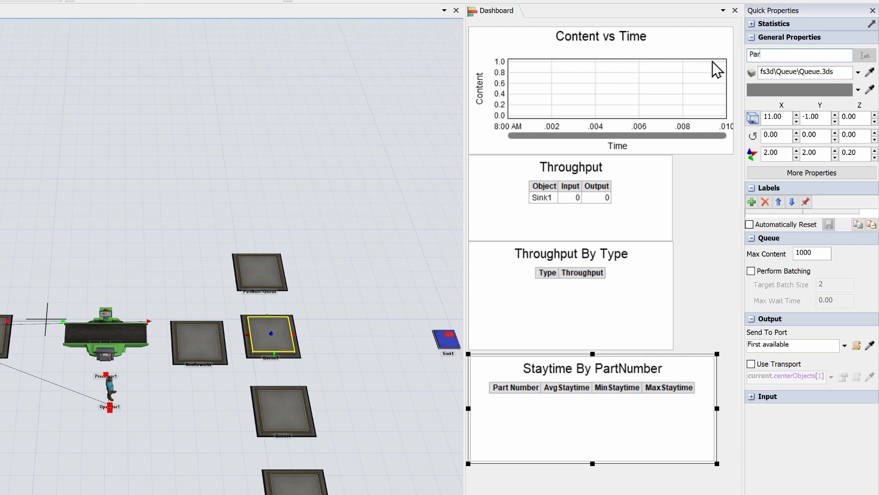
type("tNum2Queue")
Step: Rename the third and fourth queues of the column PartNum3Queue and PartNum4dQueue
left_click(283, 410)
type("Par")
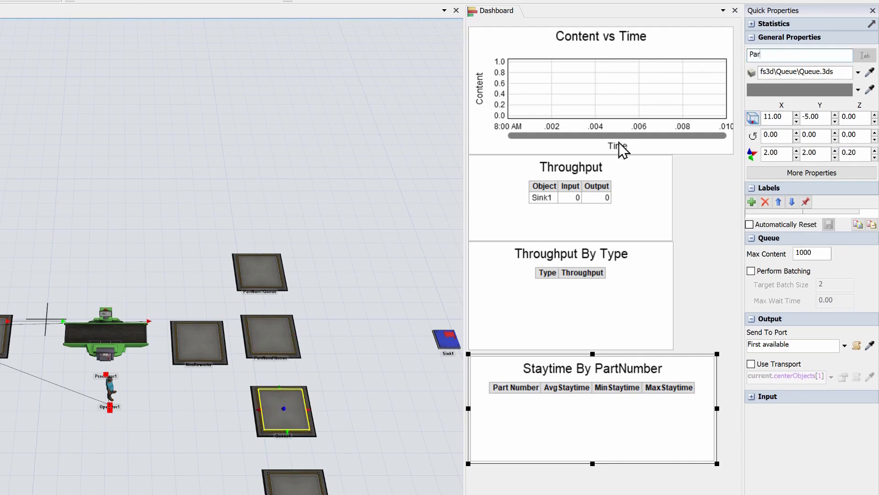
type("tNum3 Qu")
key("BackSpace")
key("BackSpace")
type("eue")
left_click(316, 479)
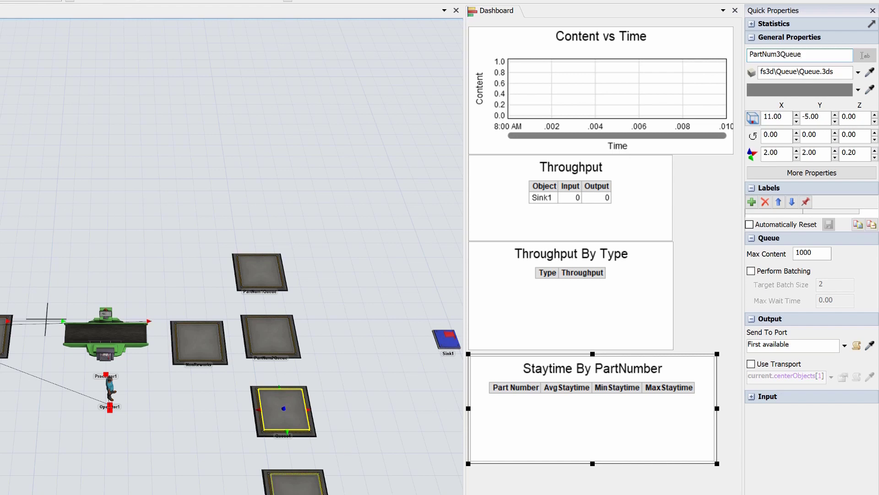
left_click(799, 50)
type("PartNum")
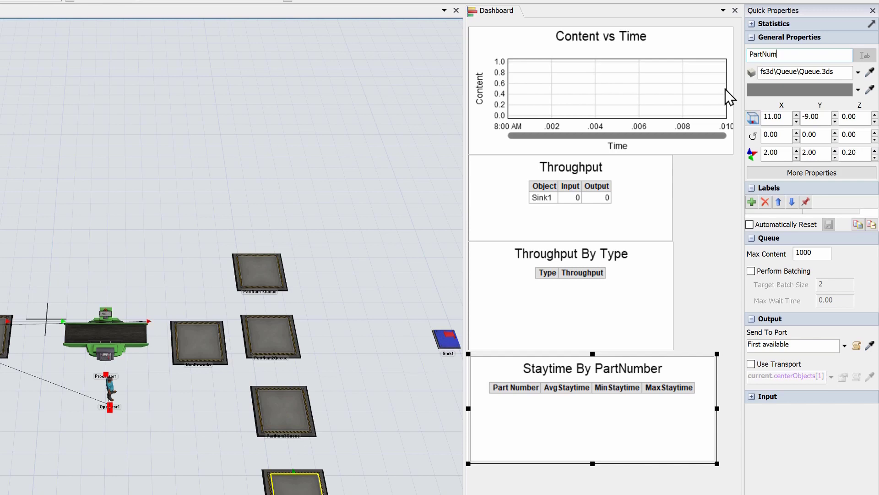
type("4dQueue")
left_click(357, 259)
Step: Move the four part-number queues close together into one compact column beside the NonReworks queue
left_click(251, 274)
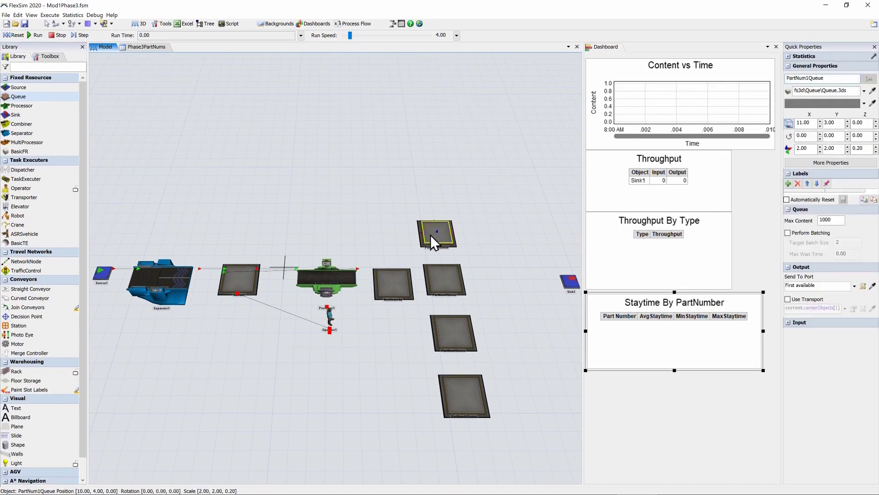
left_click_drag(431, 234, 429, 243)
left_click_drag(446, 281, 440, 275)
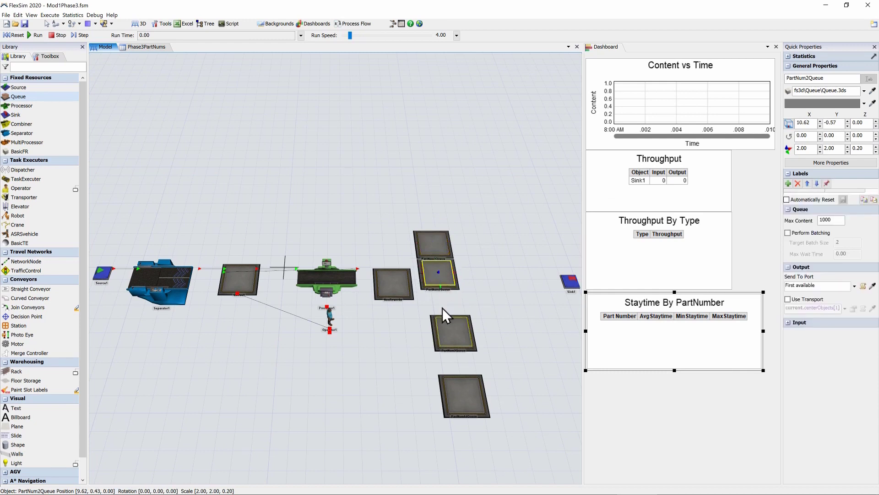
left_click_drag(442, 327, 435, 305)
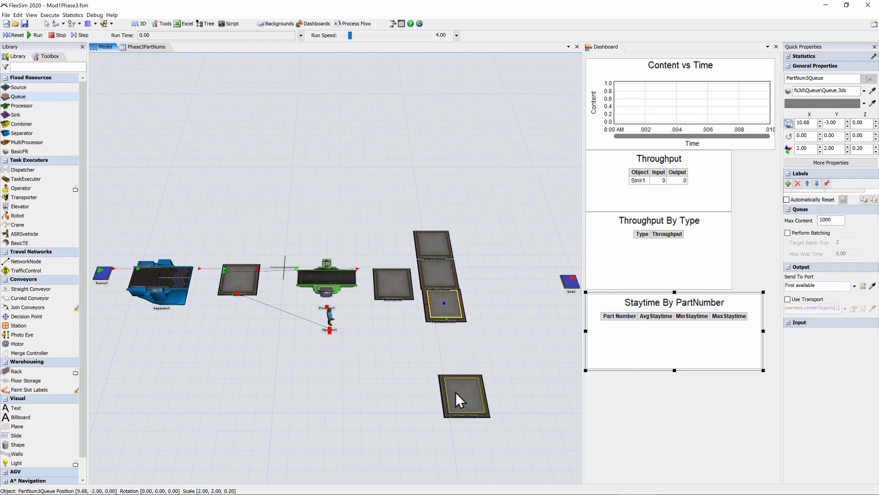
left_click_drag(456, 393, 442, 338)
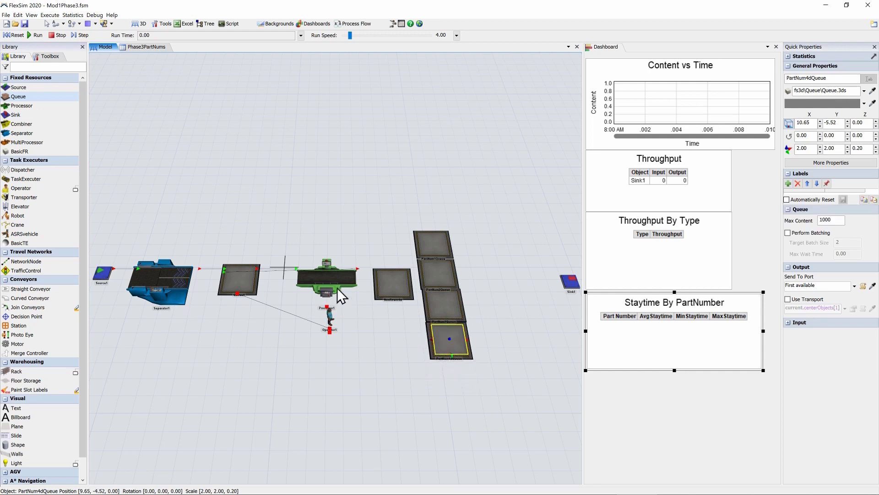
Step: Add a combiner between the part-number queue column and Sink1 and rename it Assembly
left_click_drag(32, 122, 485, 284)
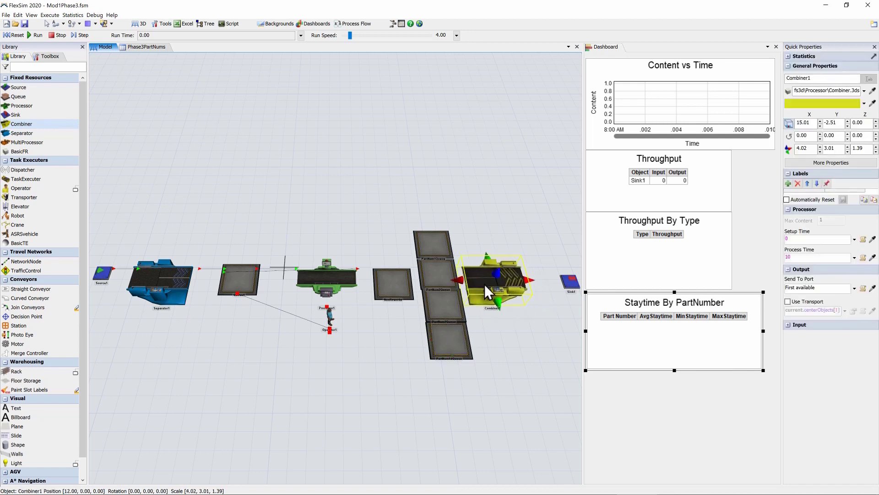
left_click(822, 78)
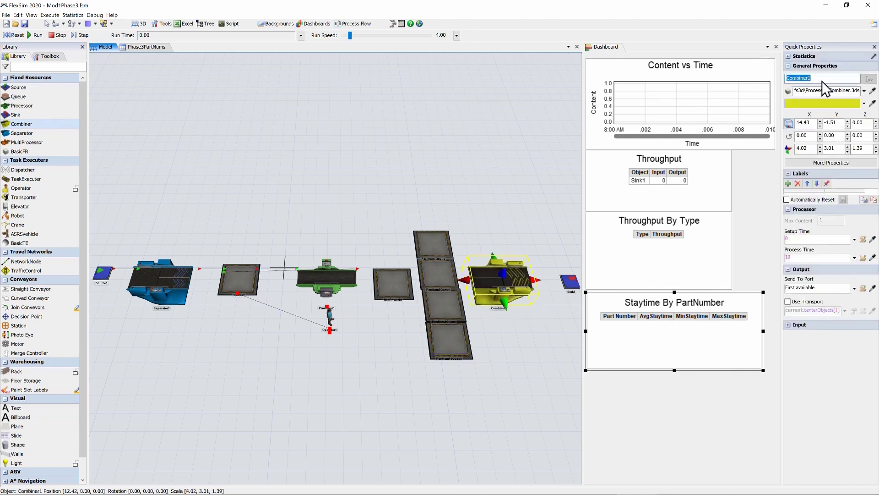
type("Assembly")
left_click(490, 213)
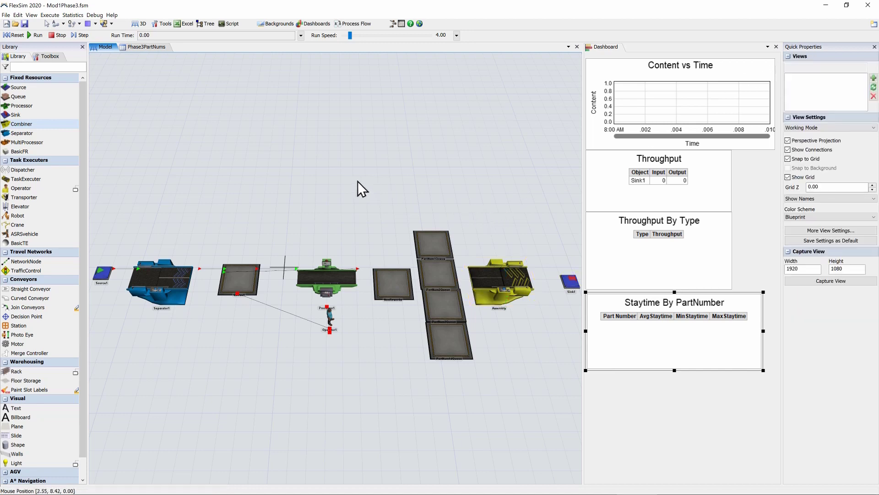
Step: Add a second source behind PartNum1Queue and set it to create Pallet flow items with an inter-arrival time of 0
left_click_drag(54, 87, 423, 218)
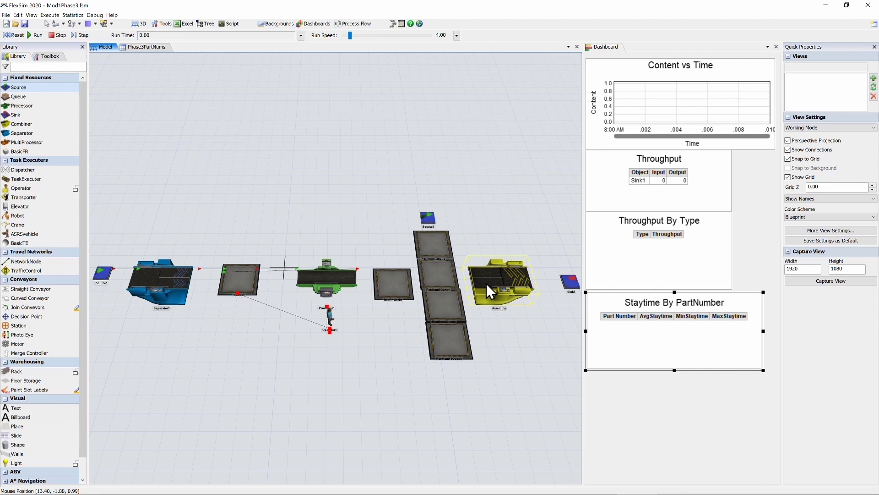
left_click(424, 218)
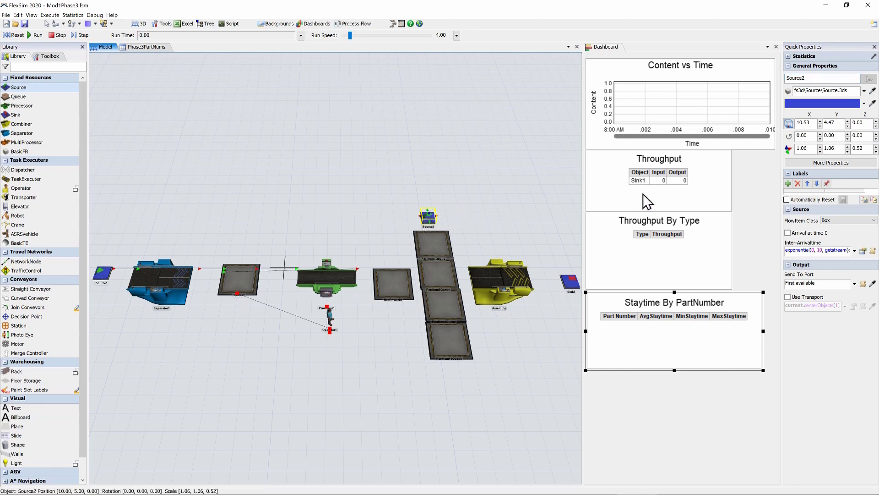
double_click(430, 219)
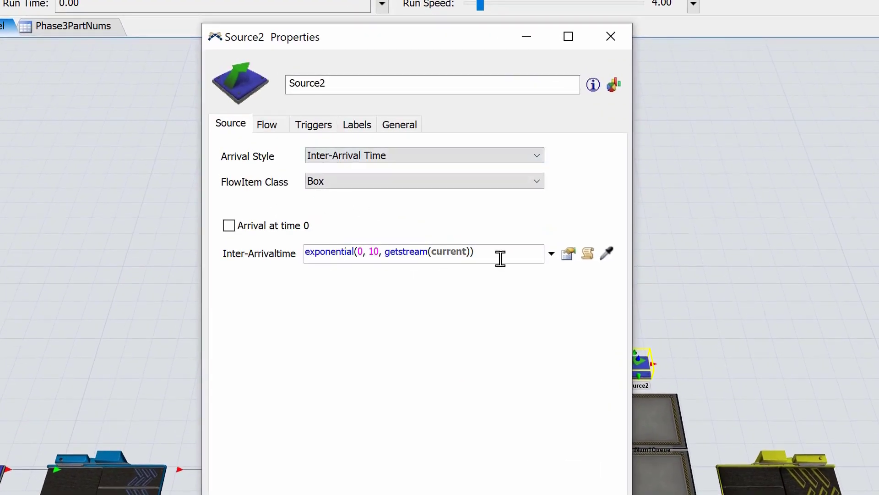
left_click_drag(496, 253, 255, 253)
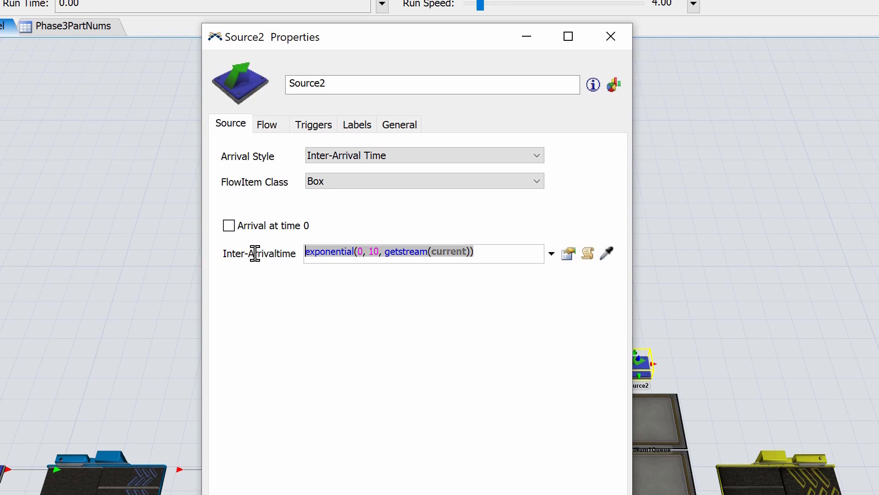
type("0")
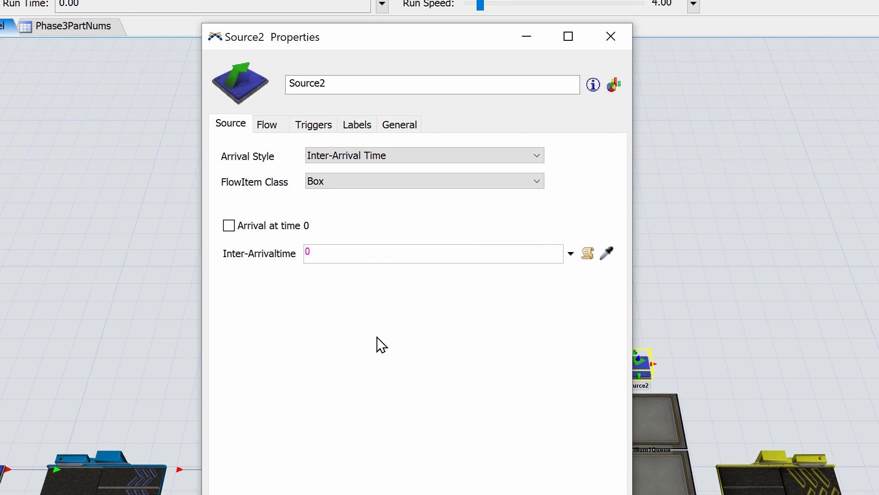
left_click(339, 192)
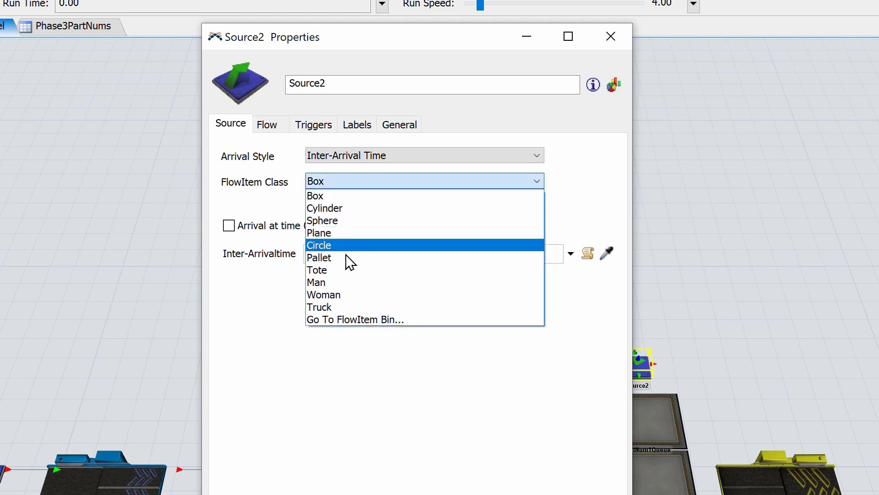
left_click(348, 259)
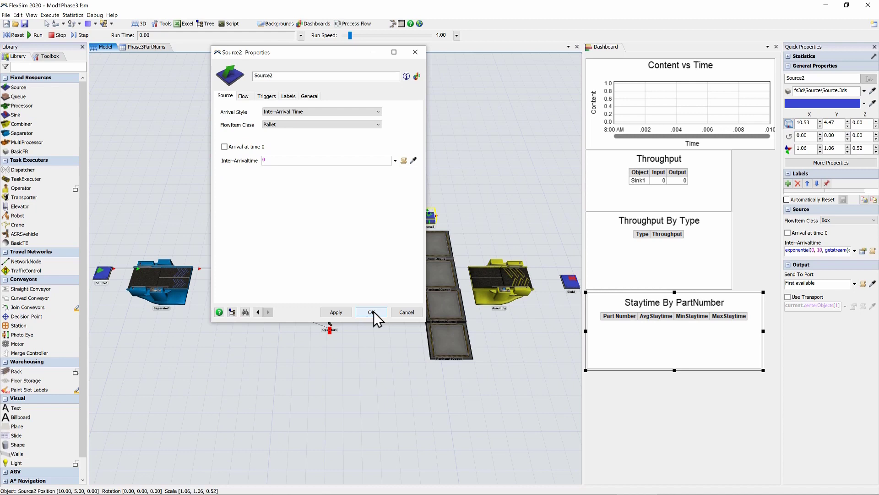
left_click(372, 312)
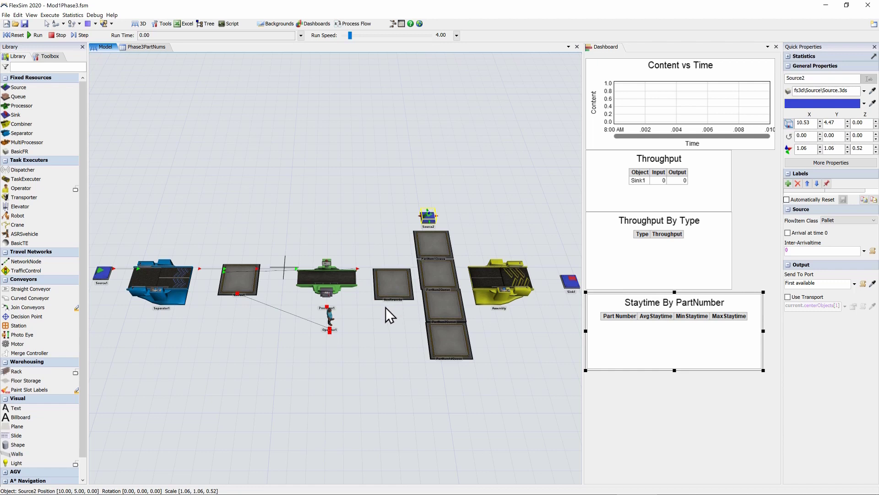
Step: Connect the output of Processor1 to the NonReworks queue
key("a")
left_click(345, 278)
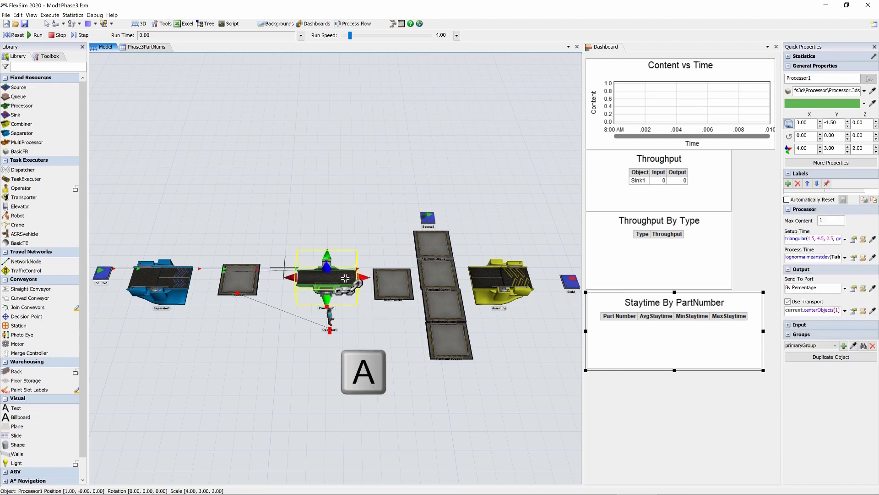
left_click(387, 279)
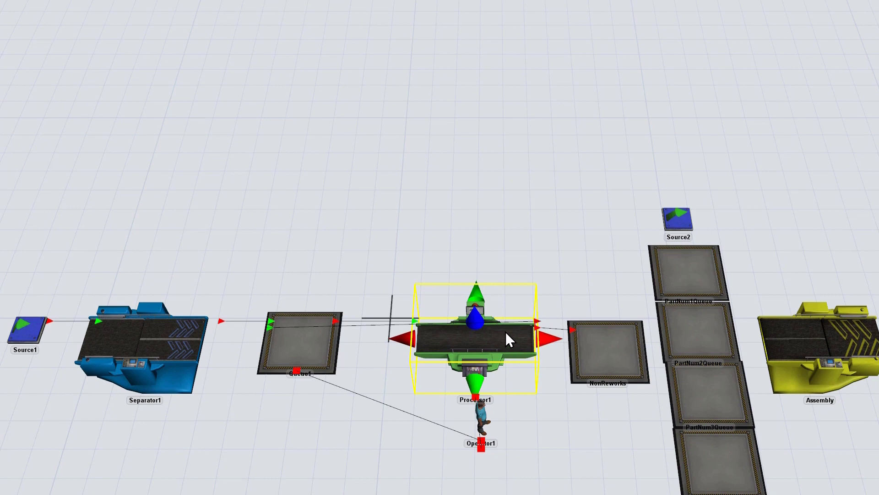
Step: Rank NonReworks as the first output port of Processor1, ahead of Queue1
double_click(505, 334)
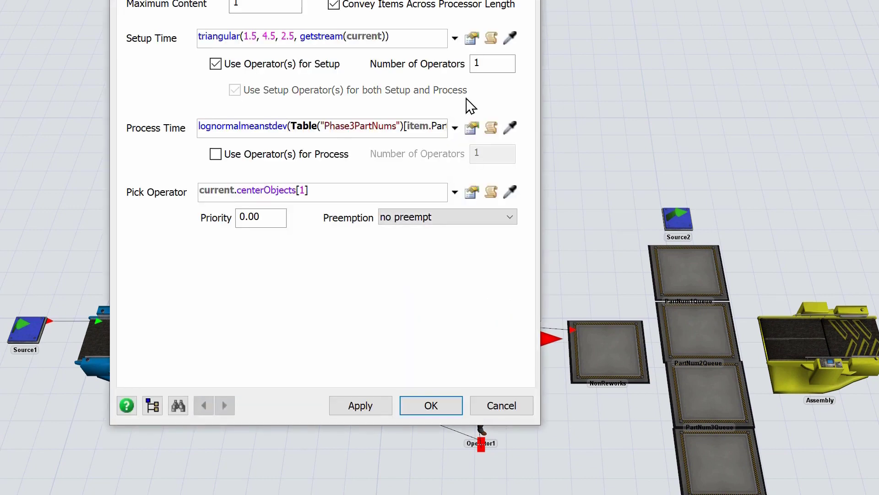
left_click_drag(370, 0, 276, 0)
left_click(287, 14)
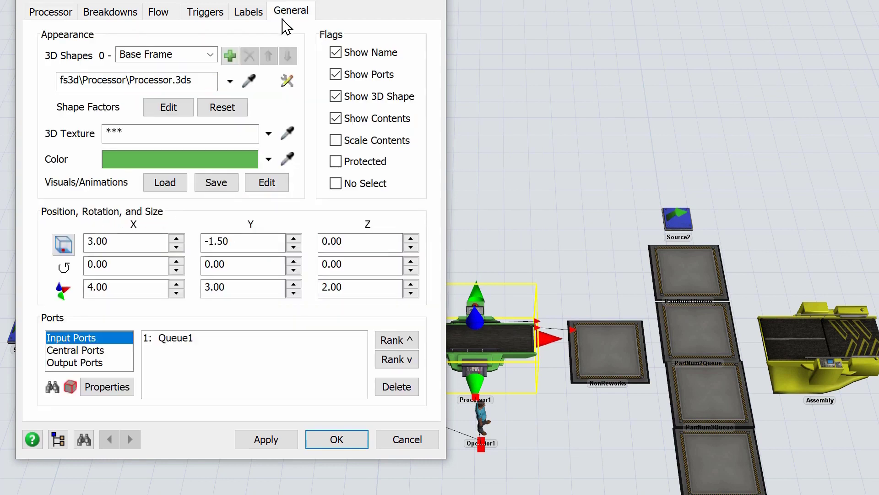
left_click(90, 364)
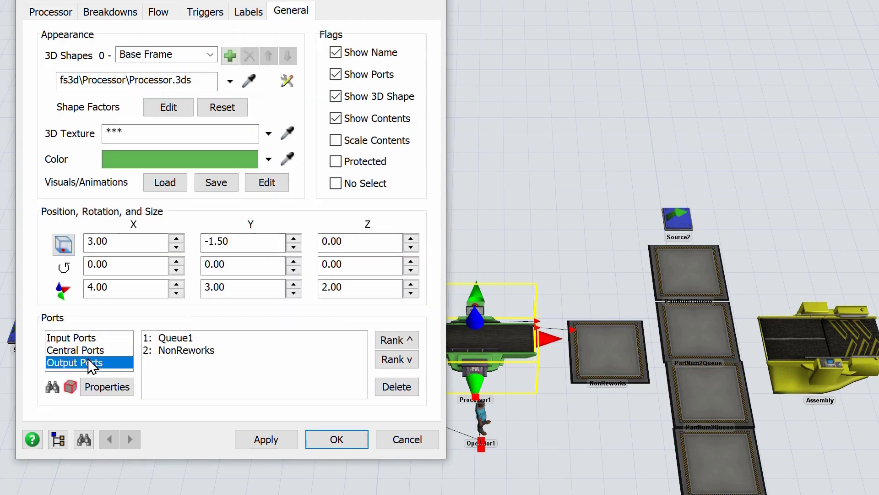
left_click(181, 353)
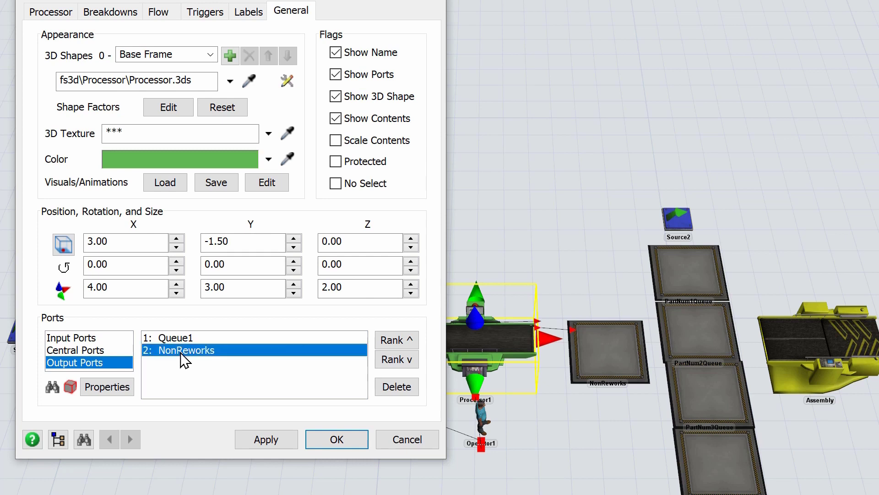
left_click(385, 342)
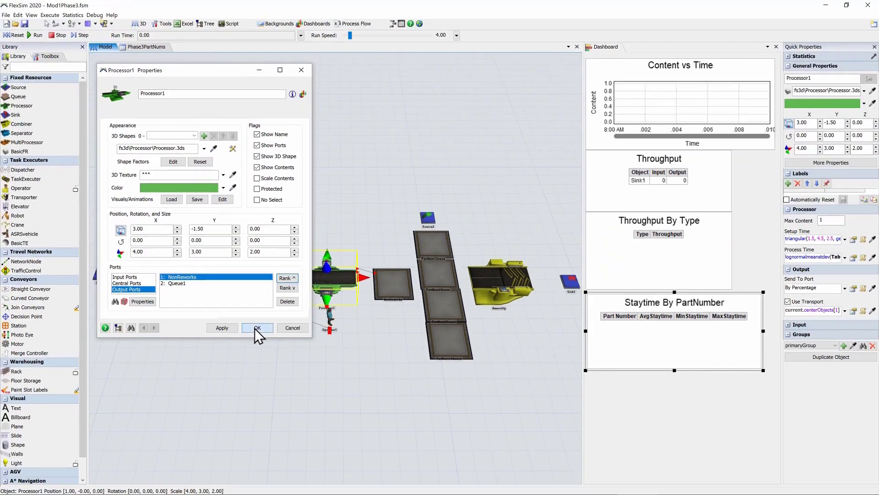
left_click(263, 337)
Step: Move Sink1 farther from Assembly and place a straight conveyor spanning the gap between them
left_click_drag(504, 365, 438, 350)
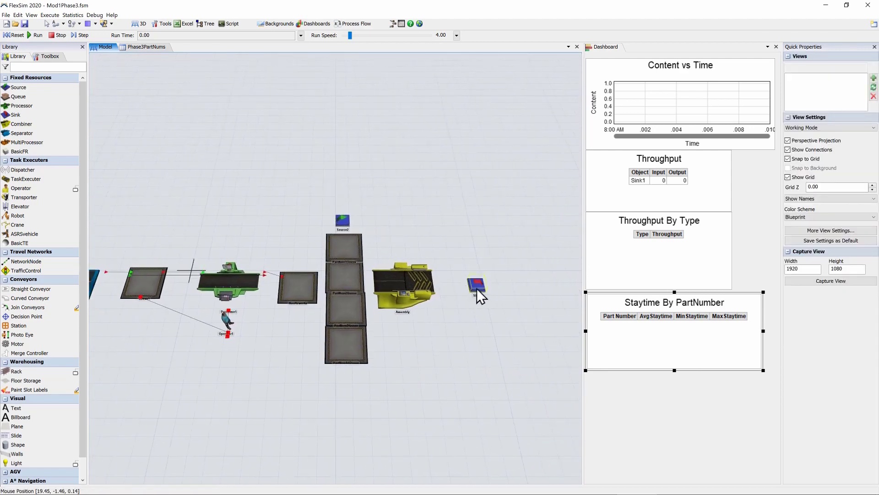
left_click_drag(477, 288, 543, 289)
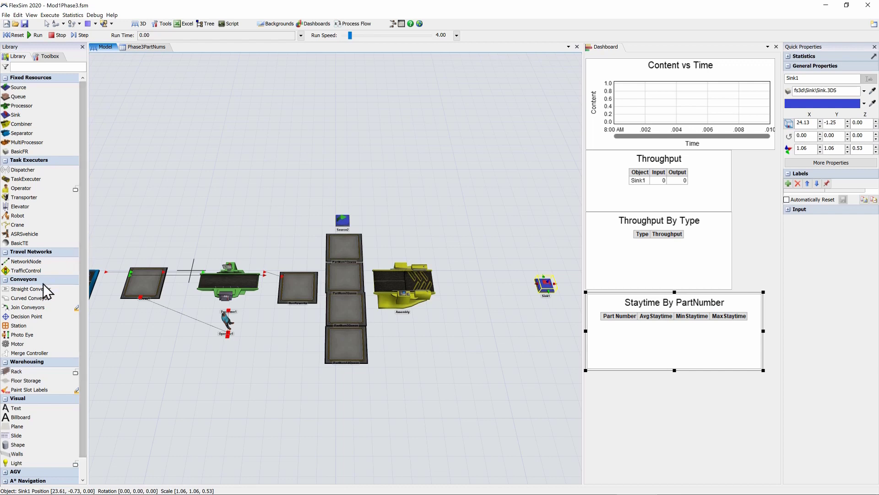
left_click_drag(34, 289, 442, 297)
mouse_move(507, 295)
left_mouse_down()
mouse_move(566, 292)
mouse_move(570, 303)
left_mouse_up()
left_click(542, 295)
key("Escape")
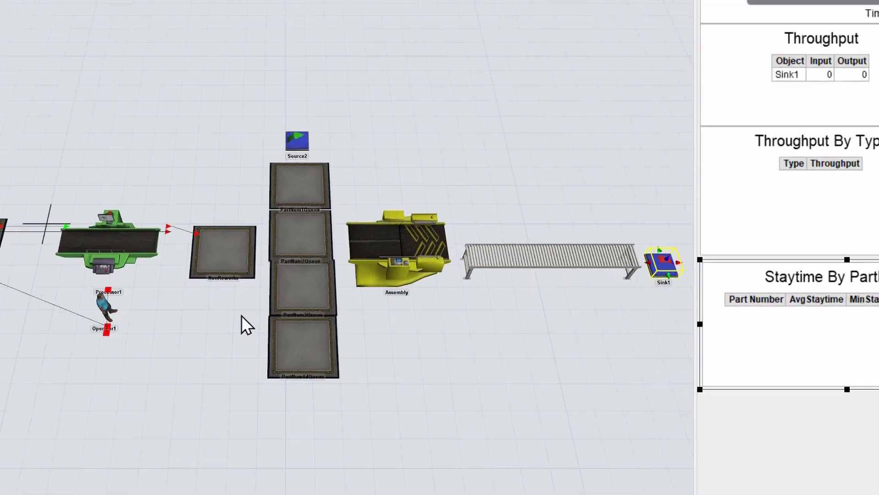
Step: Connect the NonReworks queue to the four part-number queues in order, from PartNum1Queue to PartNum4dQueue
key("a")
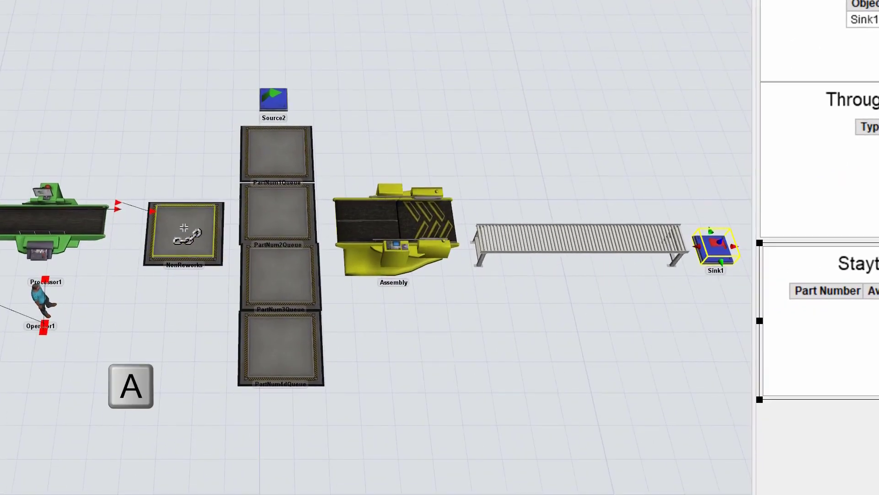
left_click_drag(184, 227, 283, 270)
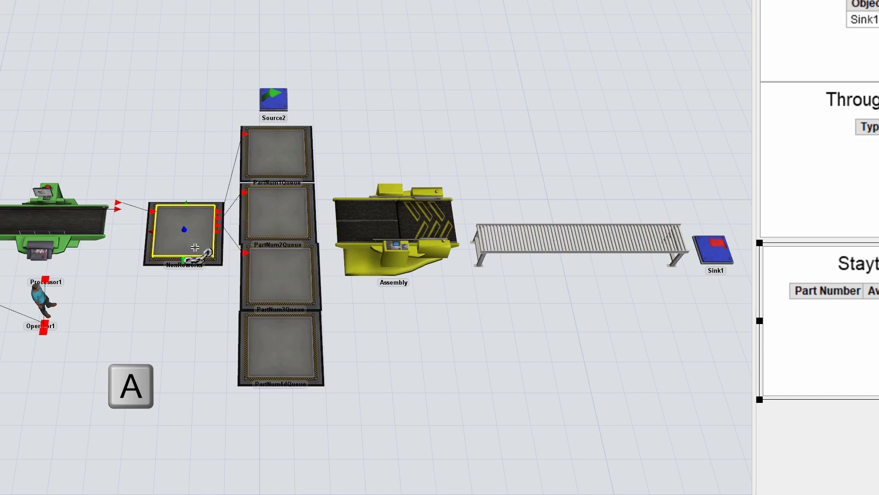
left_click_drag(204, 263, 271, 349)
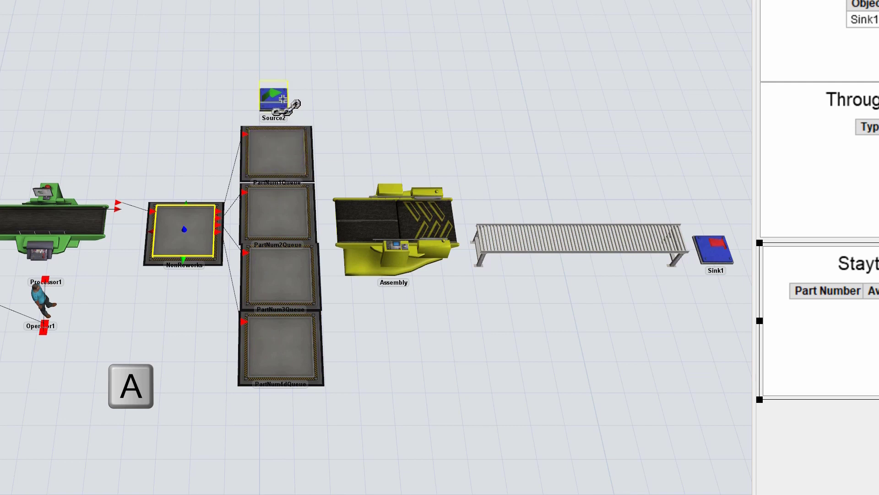
Step: Connect Source2 first and the four part-number queues in order to Assembly, and link Assembly through the conveyor to Sink1
left_click_drag(283, 99, 398, 215)
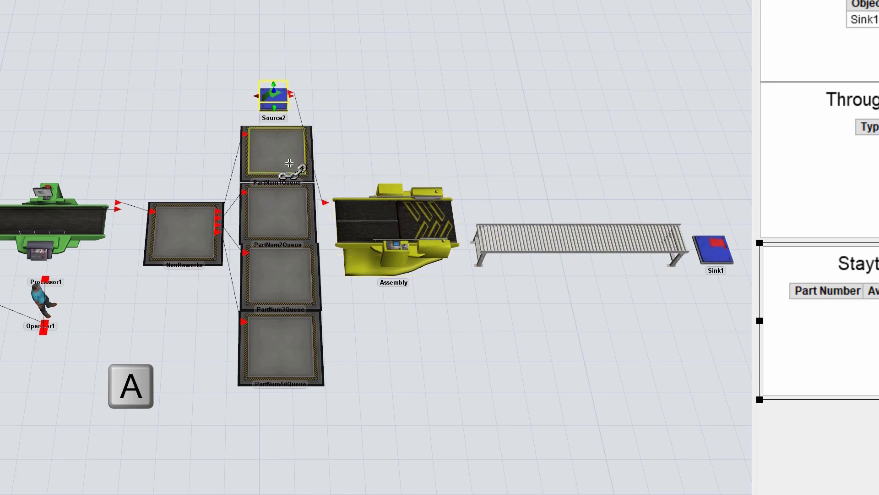
left_click_drag(290, 163, 390, 238)
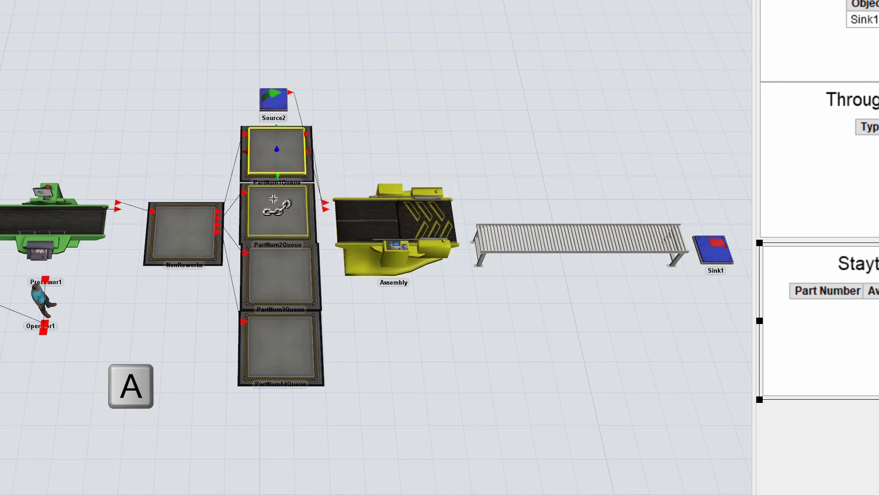
left_click_drag(274, 198, 383, 246)
left_click_drag(281, 270, 407, 226)
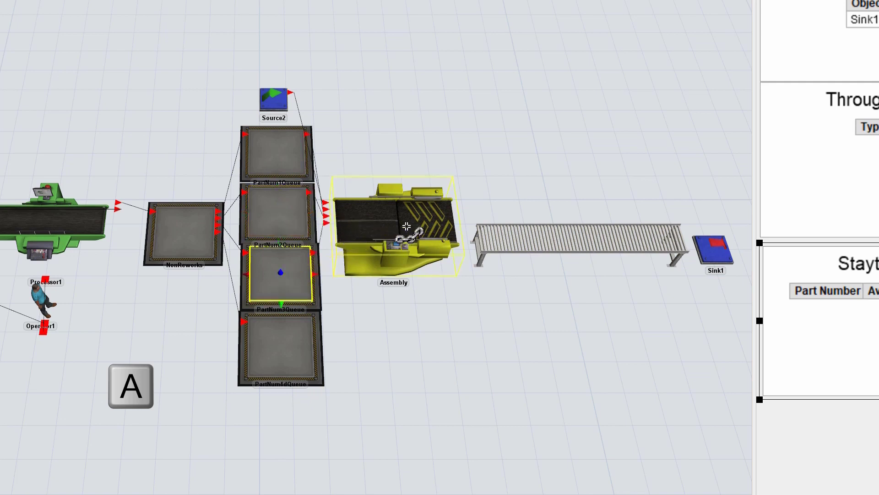
left_click_drag(299, 344, 574, 237)
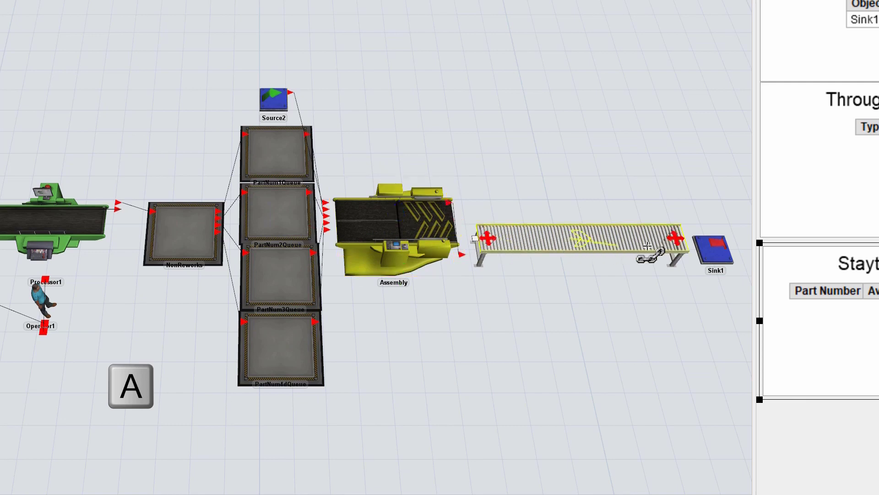
left_click_drag(648, 246, 709, 249)
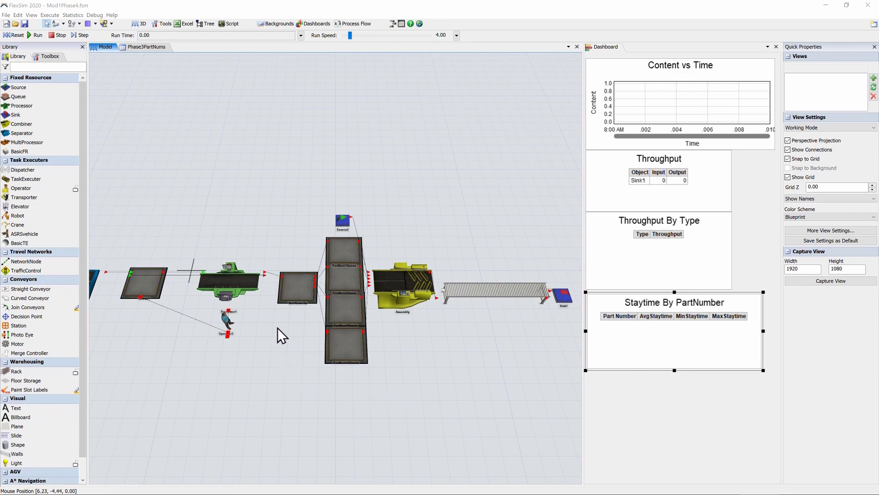
Step: Set the NonReworks queue's Send To Port to By Expression with item.PartNumber
double_click(289, 288)
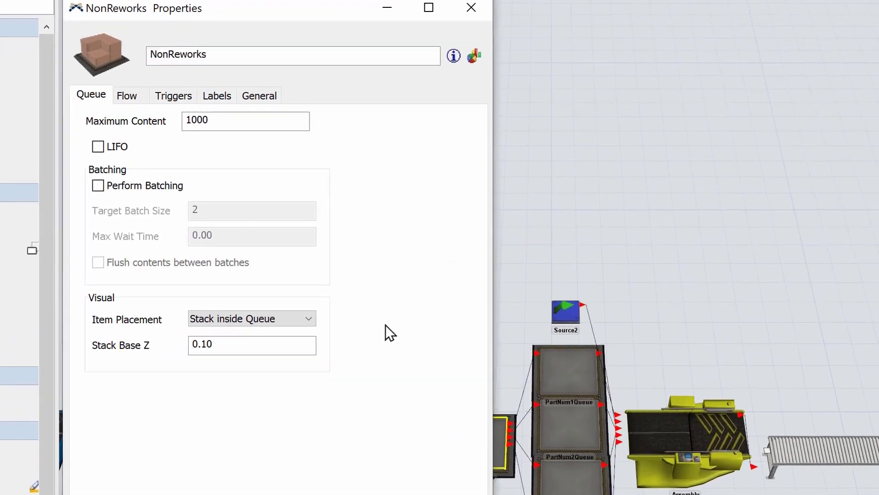
left_click(122, 97)
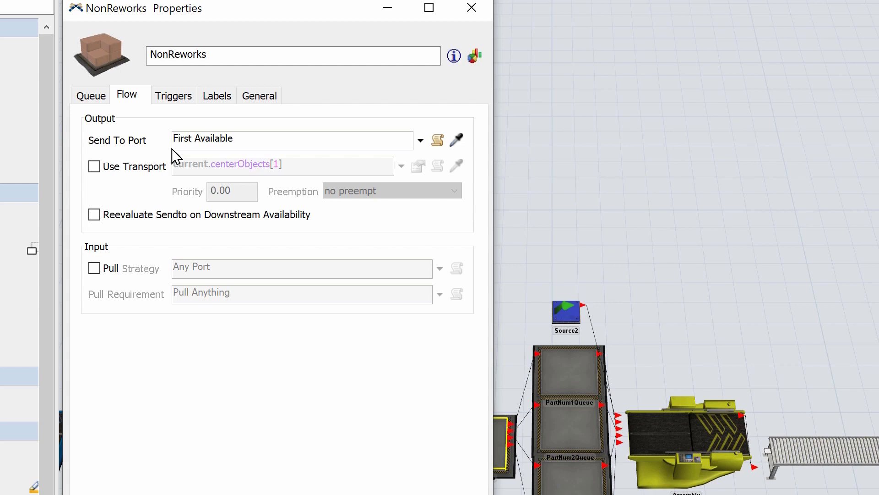
left_click(421, 140)
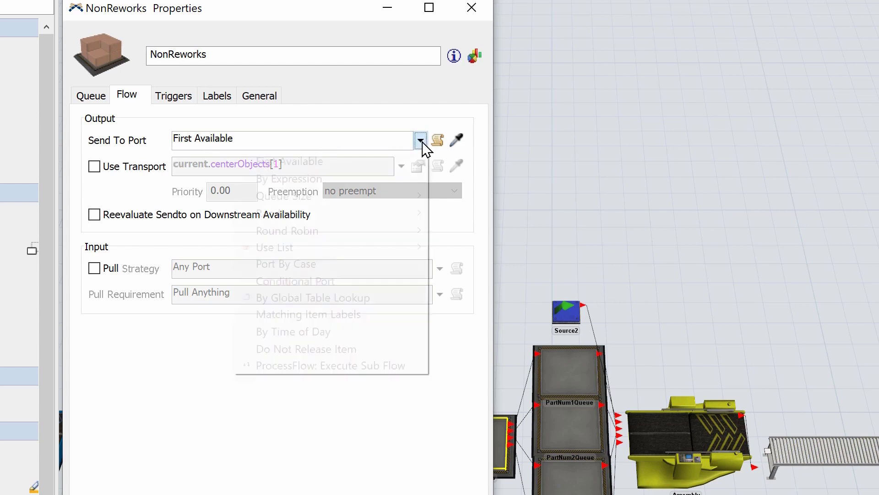
left_click(346, 180)
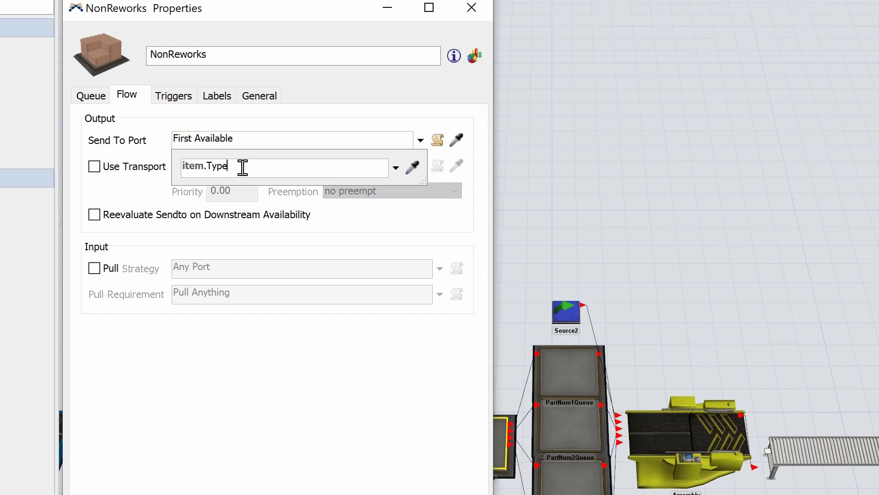
left_click_drag(243, 168, 209, 162)
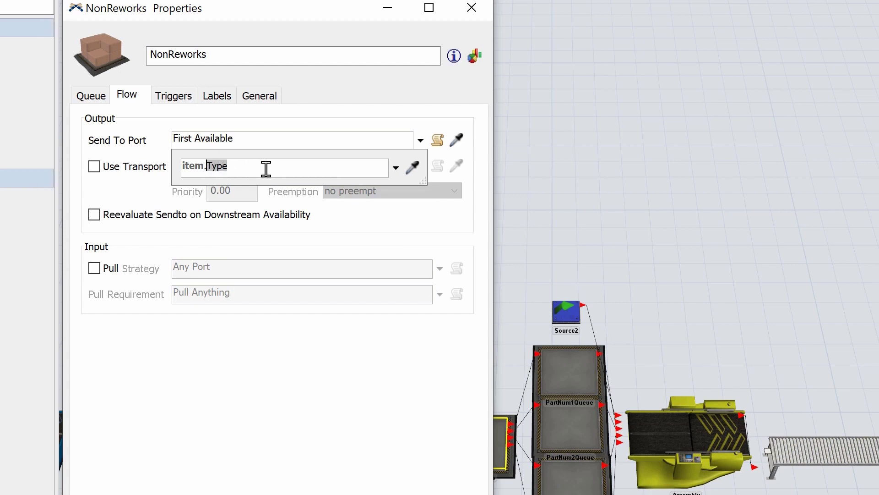
type("Part")
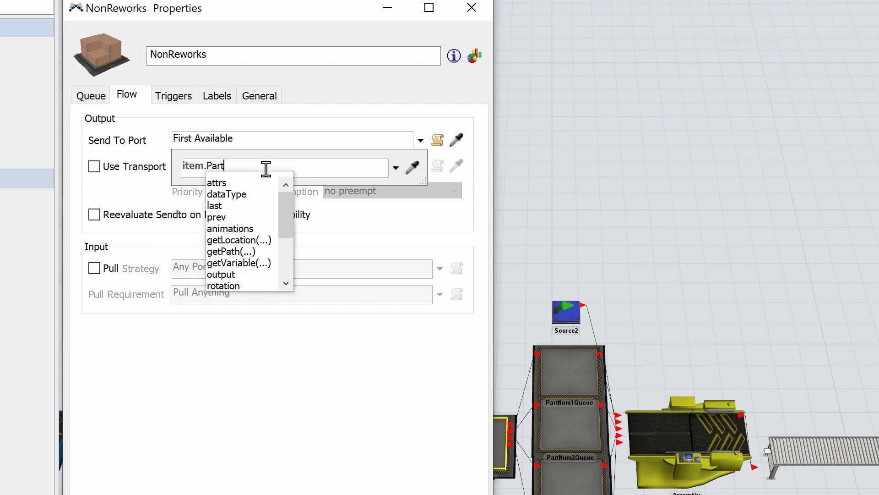
type("Number")
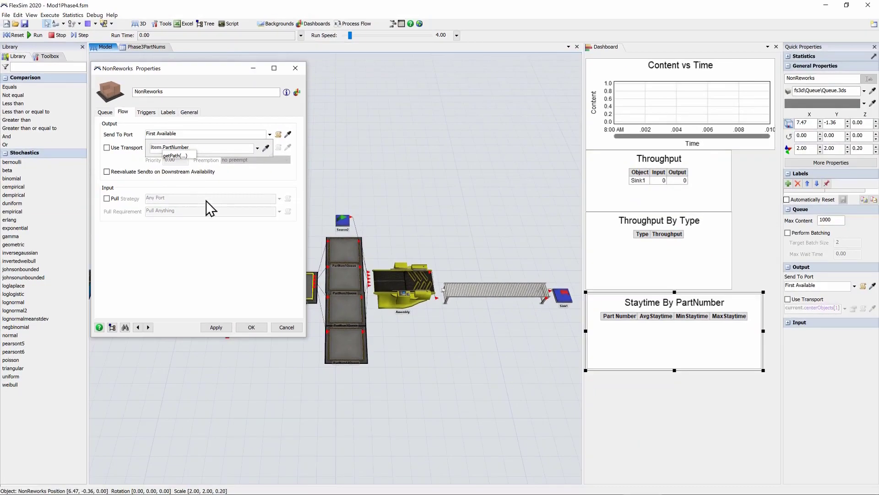
left_click(251, 327)
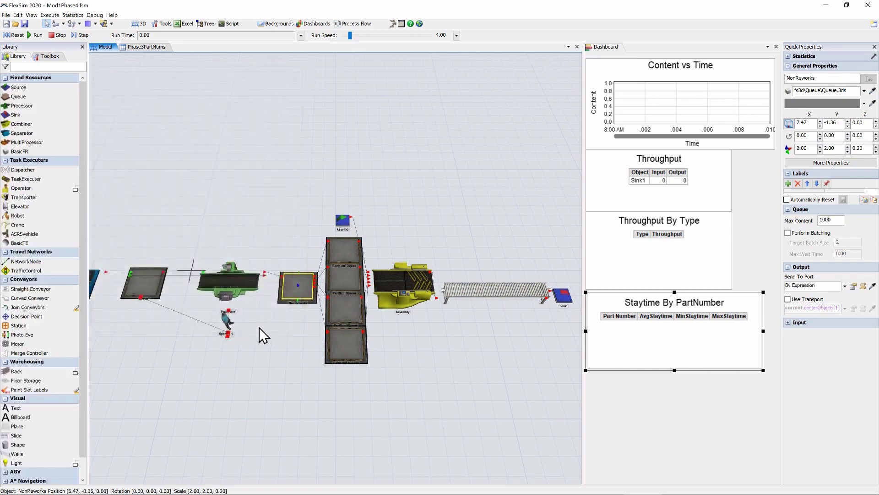
Step: Set Assembly's component target quantities to 3, 2, 3 and 5 for input ports 2 through 5
double_click(404, 282)
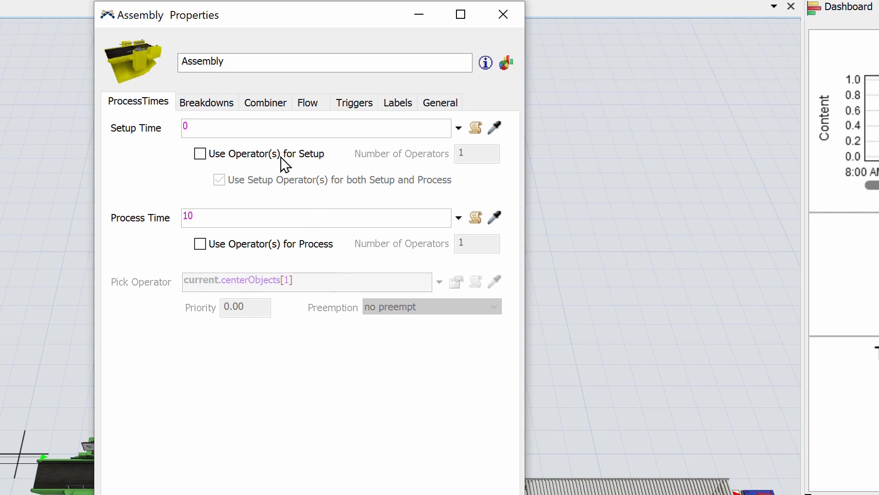
left_click(255, 104)
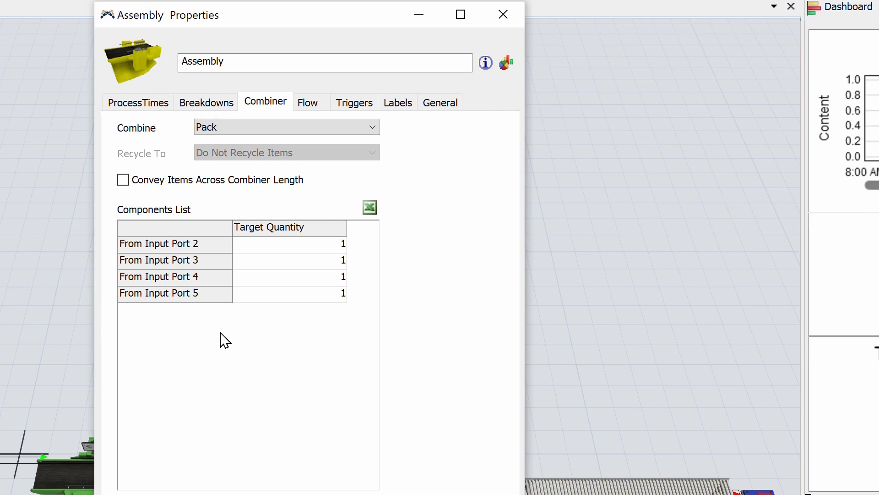
left_click(325, 244)
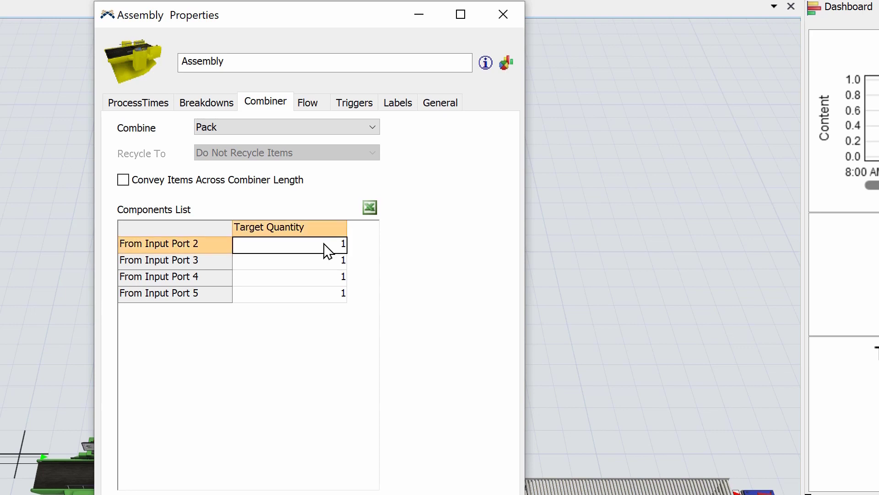
type("3")
left_click(325, 261)
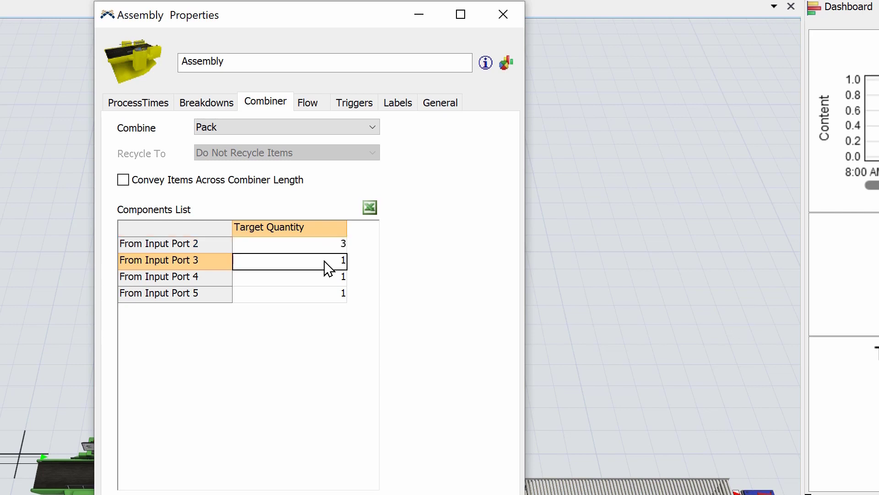
type("2")
left_click(333, 278)
type("3")
left_click(328, 297)
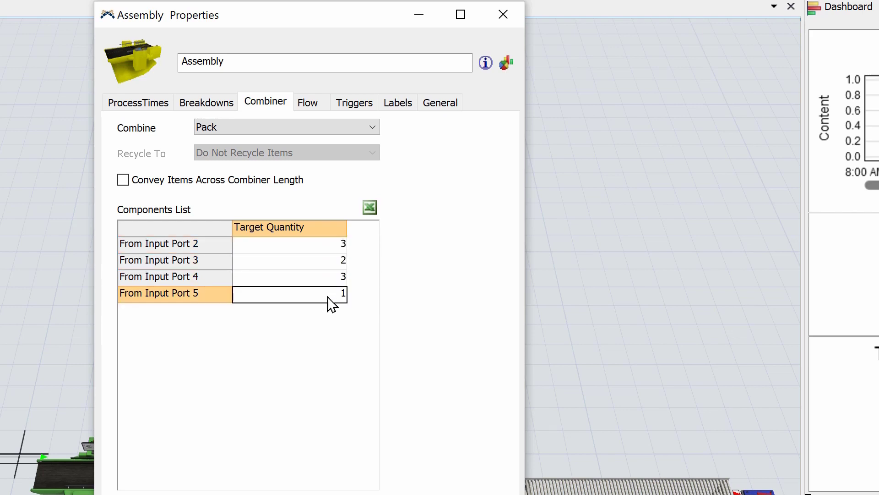
type("5")
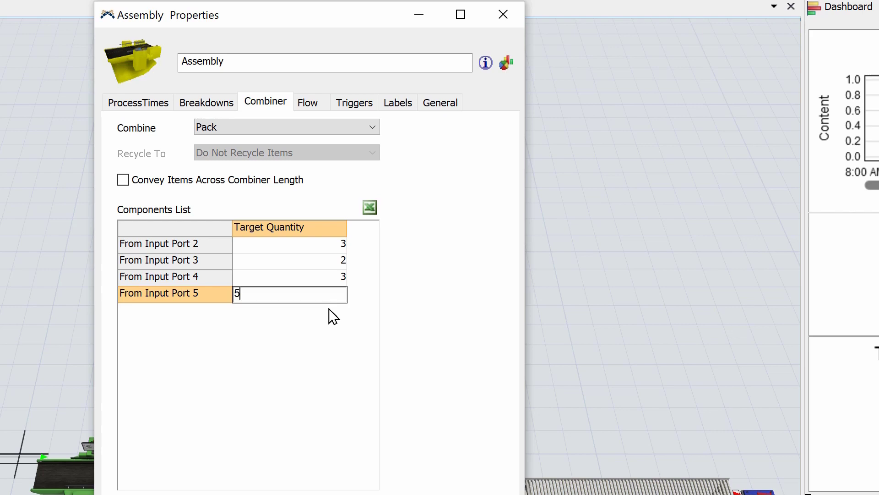
left_click(351, 356)
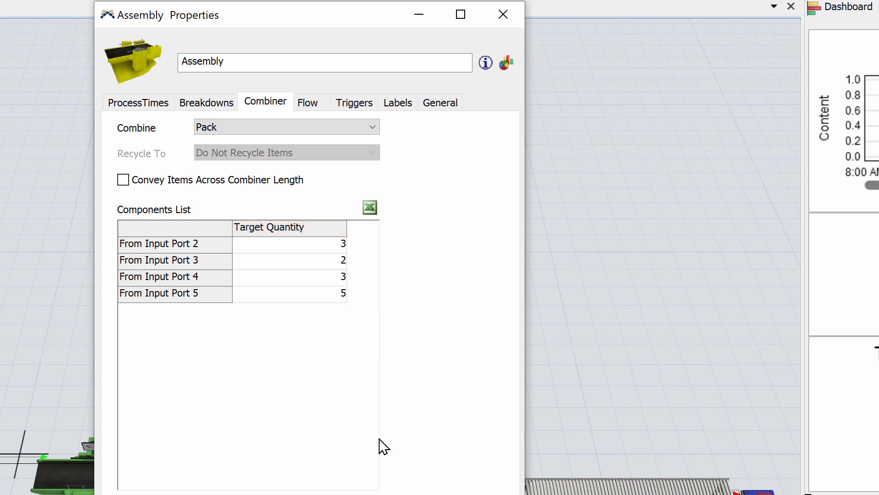
Step: Correct Assembly's target quantity from input port 2 to 4 and accept the properties
left_click(344, 245)
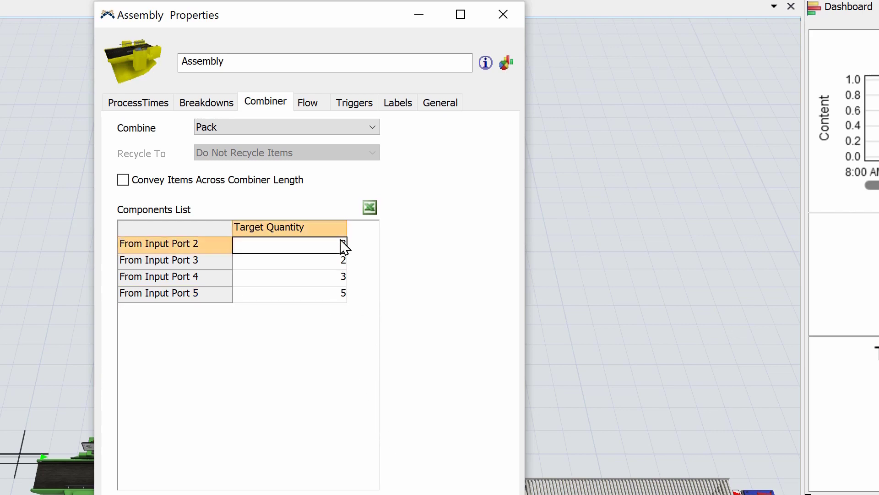
type("4")
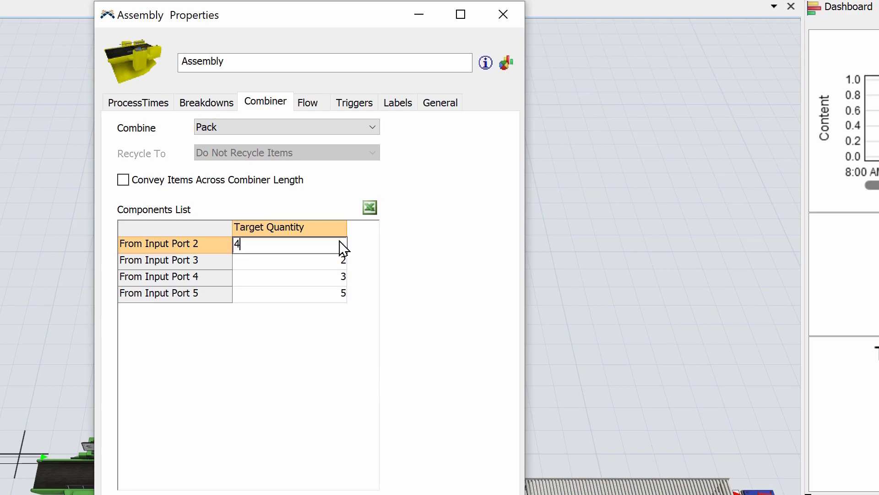
left_click(343, 356)
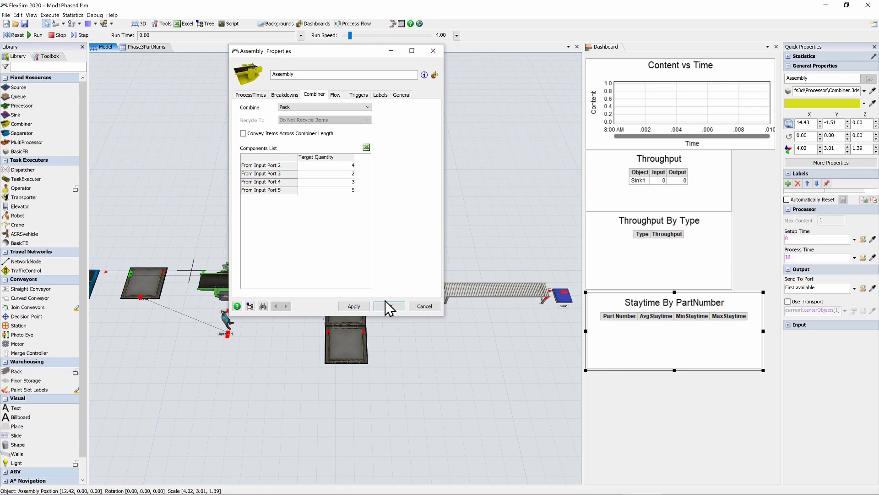
left_click(389, 328)
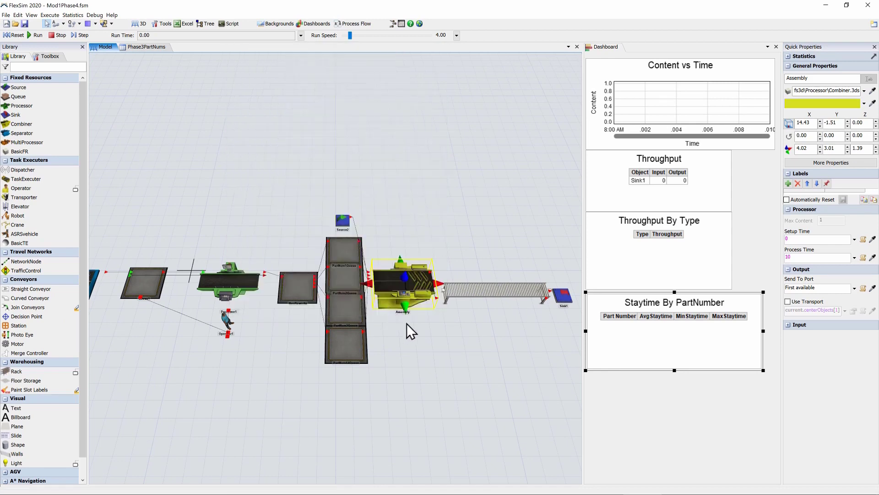
Step: Add a Staytime table below the Staytime By PartNumber table on the dashboard and sample Assembly as its object
left_click(615, 383)
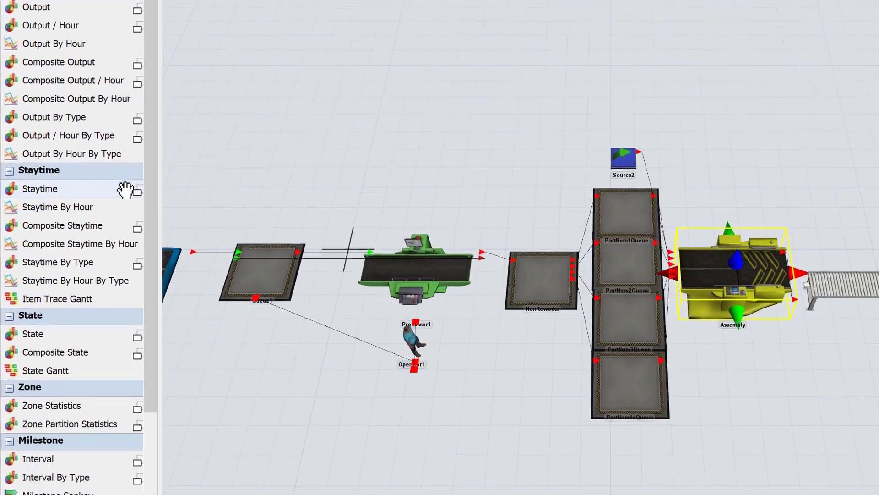
left_click(114, 190)
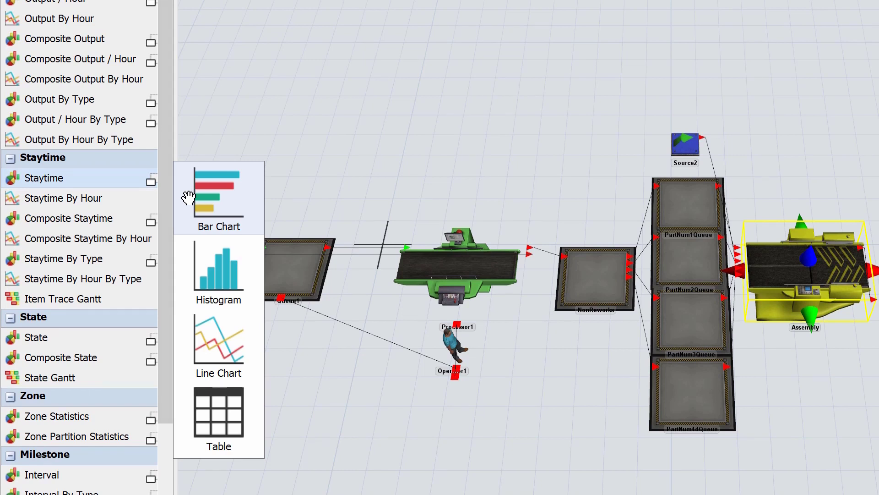
left_click(208, 426)
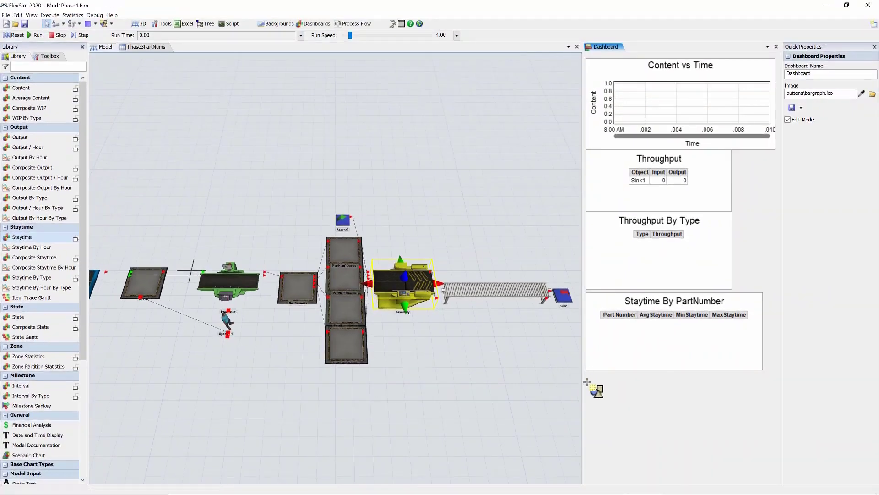
left_click(587, 381)
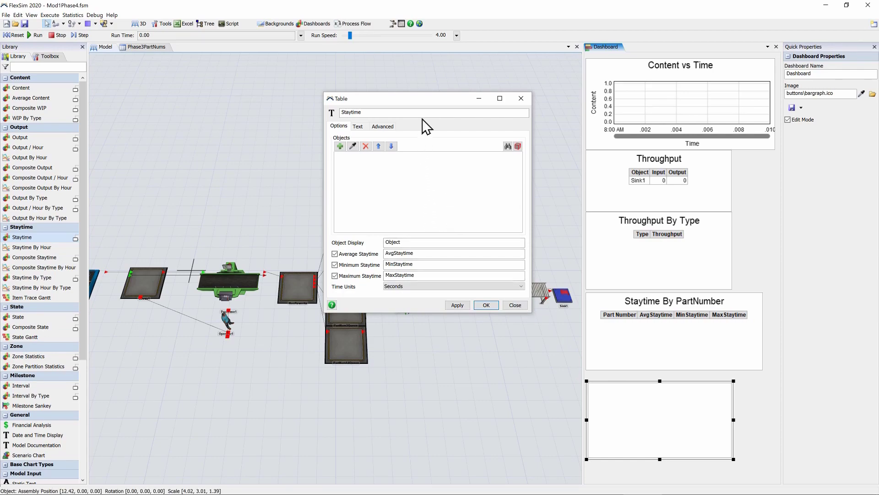
left_click_drag(423, 98, 243, 107)
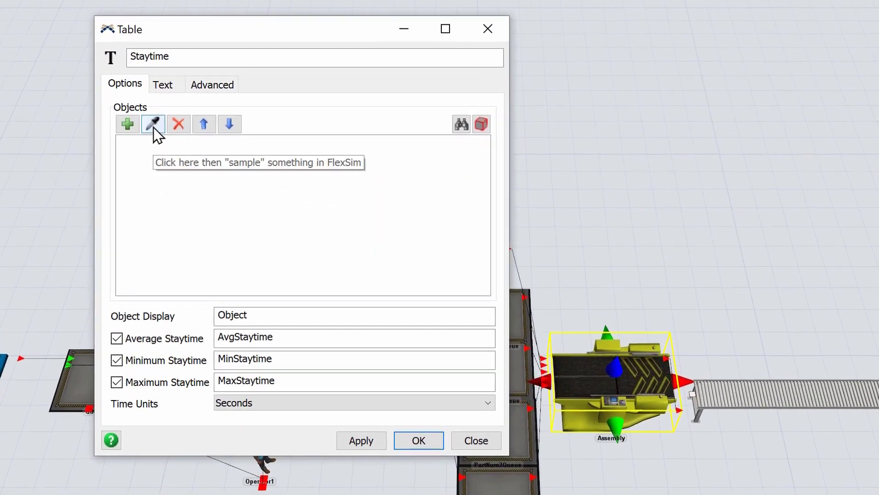
left_click(153, 129)
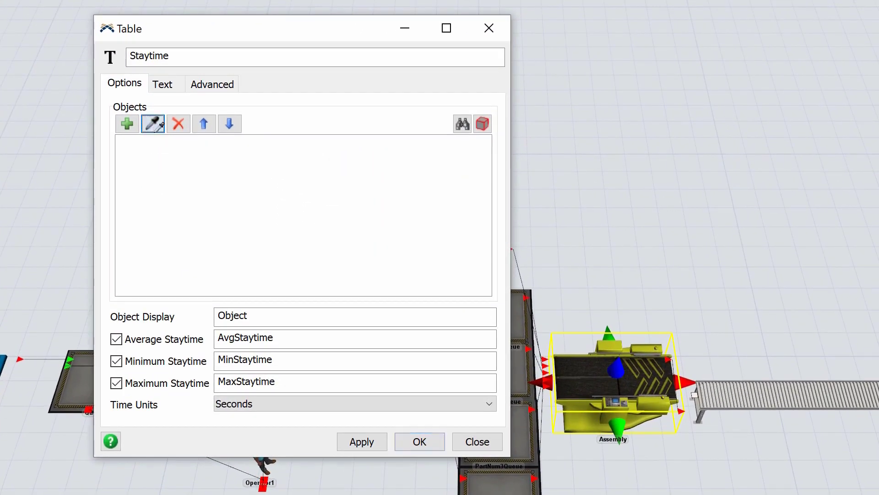
left_click(590, 388)
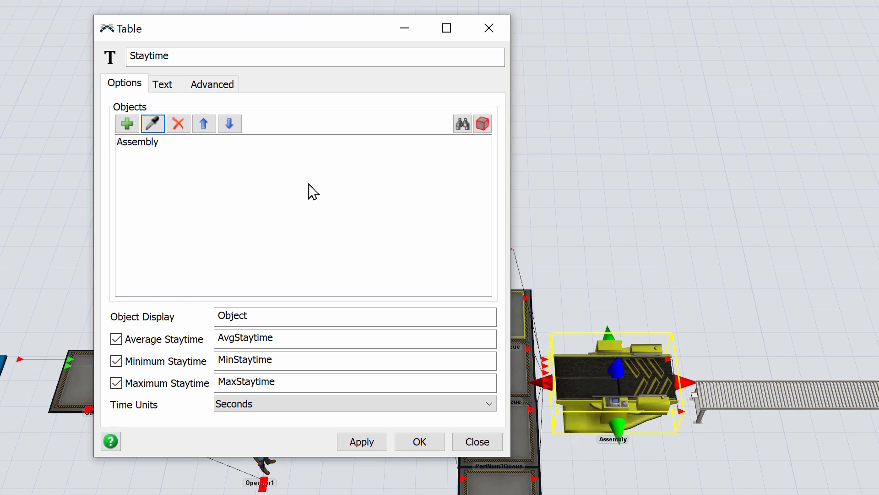
Step: Title the new staytime table Assembly Time and accept its settings
left_click_drag(178, 58, 123, 56)
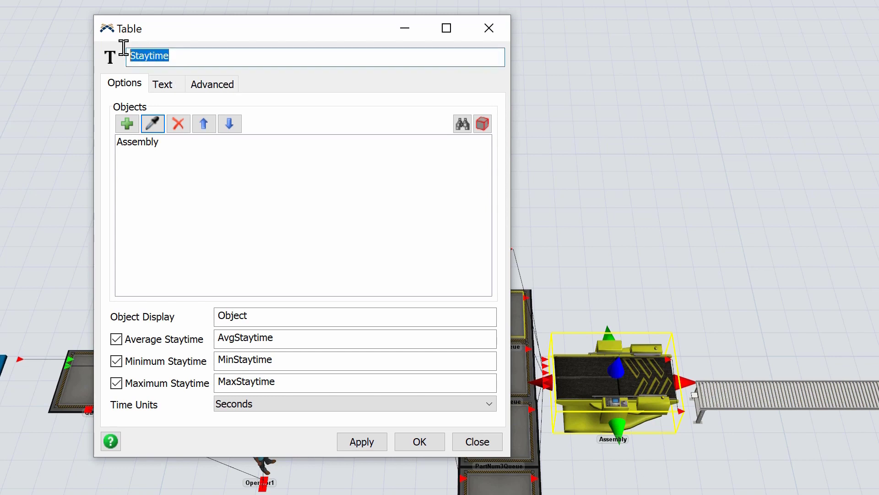
type("Assembly T")
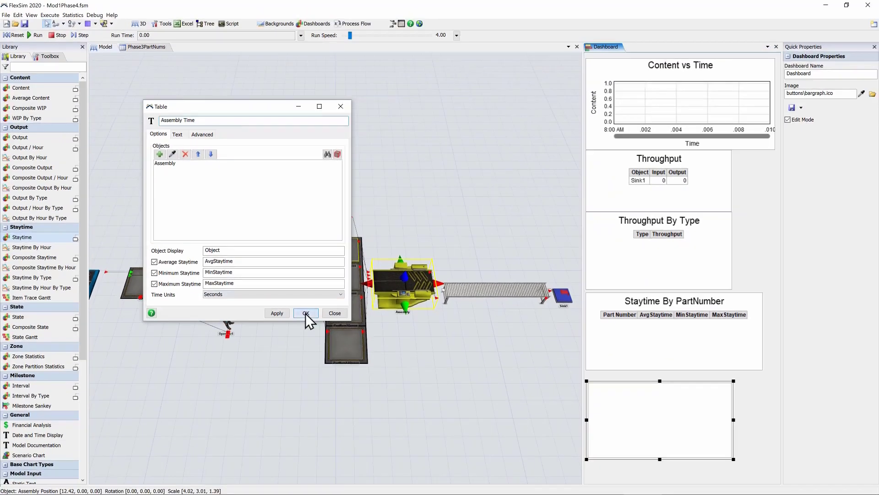
left_click(306, 313)
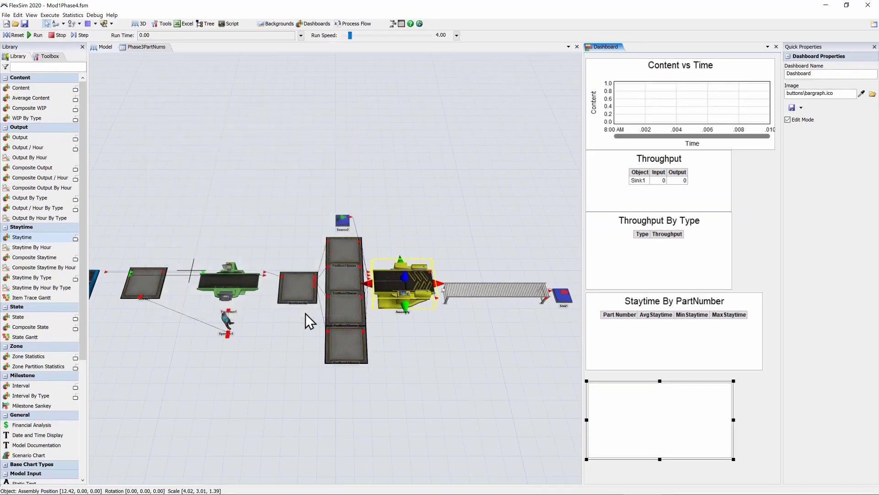
Step: Reset the model and run the simulation at an increased run speed
left_click(13, 35)
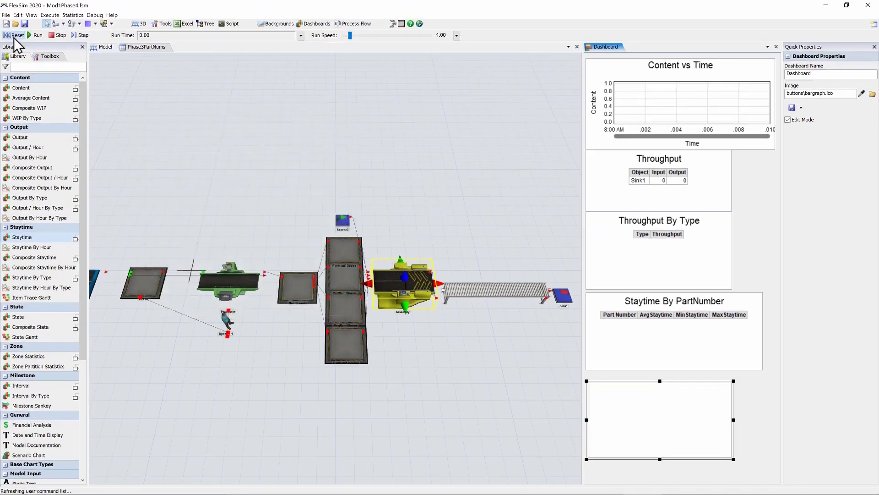
left_click(37, 36)
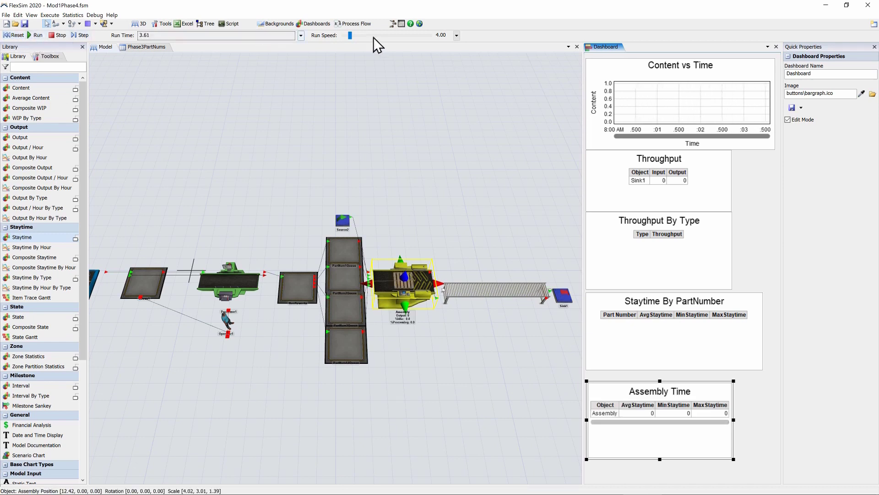
left_click_drag(351, 36, 383, 43)
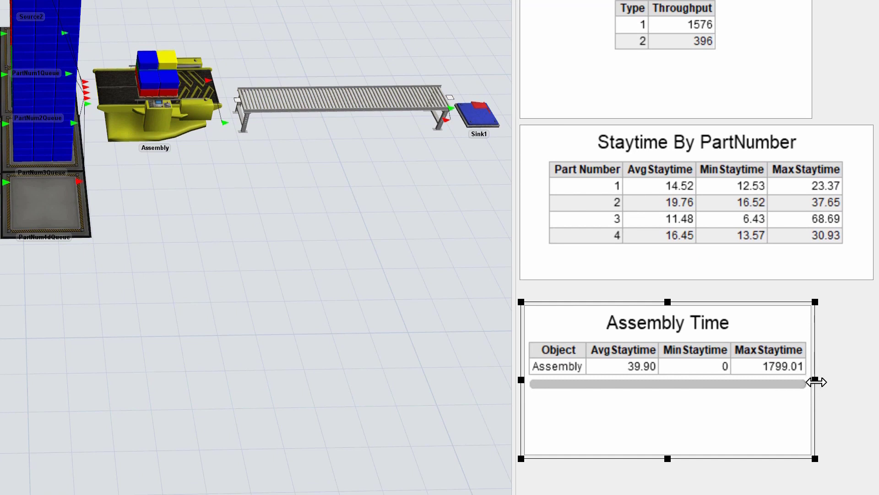
Step: Widen the Assembly Time table on the dashboard and stop the simulation run
left_click_drag(815, 380, 852, 381)
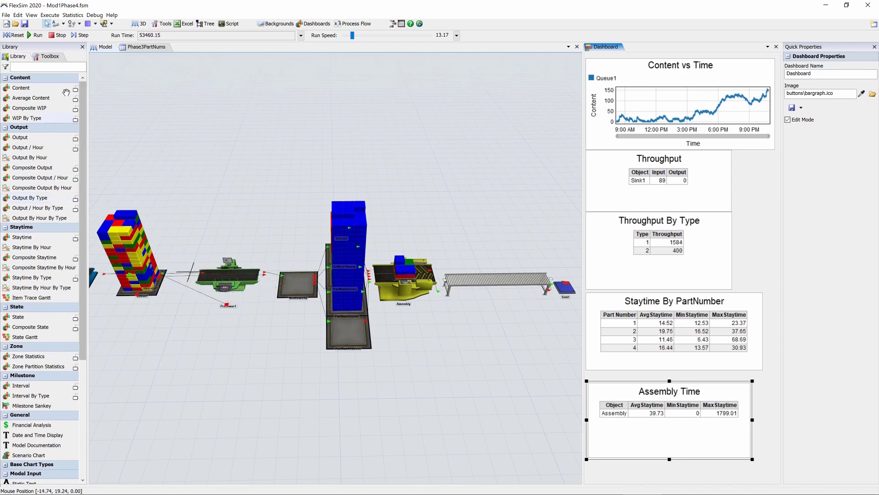
left_click(59, 35)
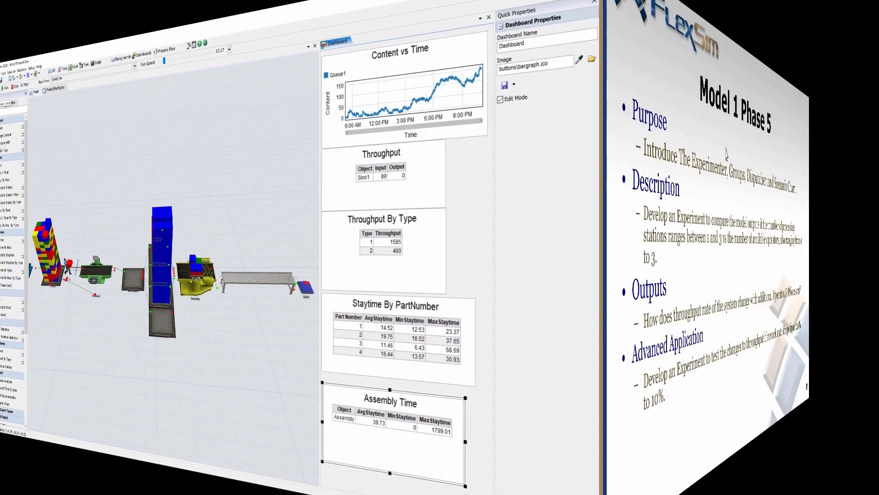
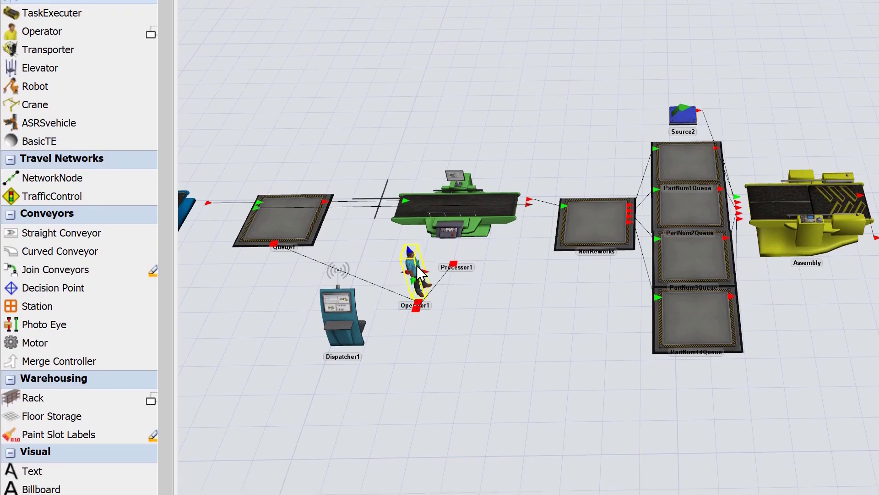
Step: Remove the center port connections linking Queue1 and Processor1 to Operator1
left_click(491, 223, "ctrl")
key("w")
left_click_drag(306, 219, 403, 276)
left_click(421, 250)
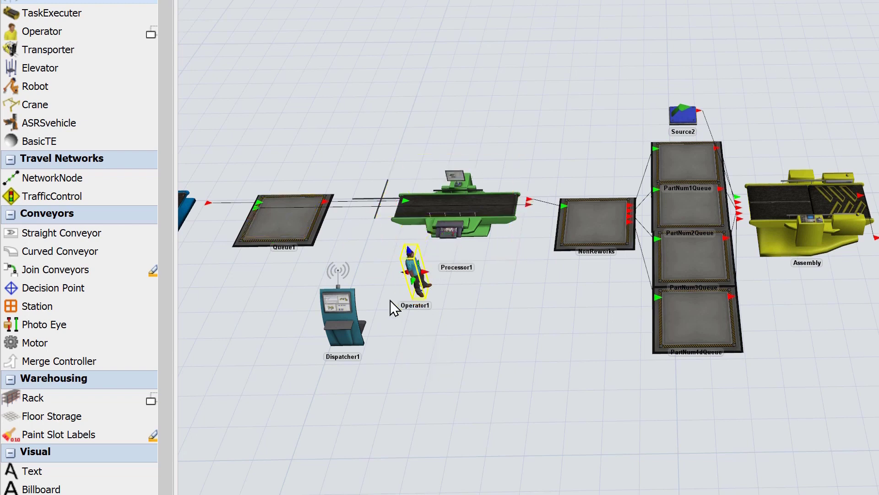
Step: Connect Queue1 and Processor1 to Dispatcher1 through center ports, and connect Dispatcher1's output to Operator1
key("s")
left_click_drag(315, 224, 339, 311)
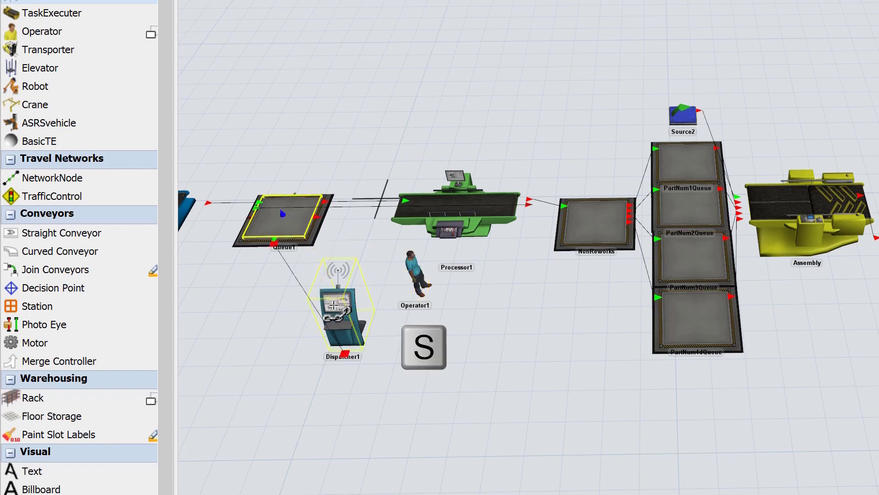
left_click_drag(439, 207, 342, 316)
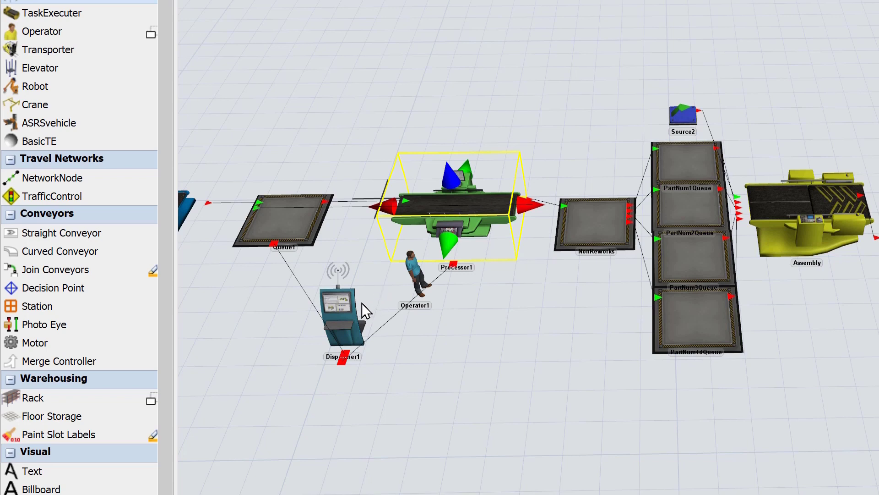
left_click_drag(362, 304, 412, 272)
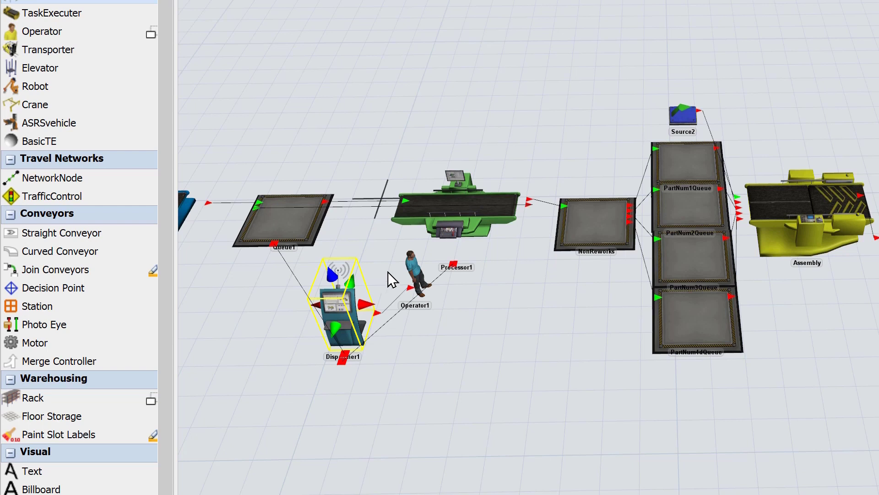
left_click(388, 271)
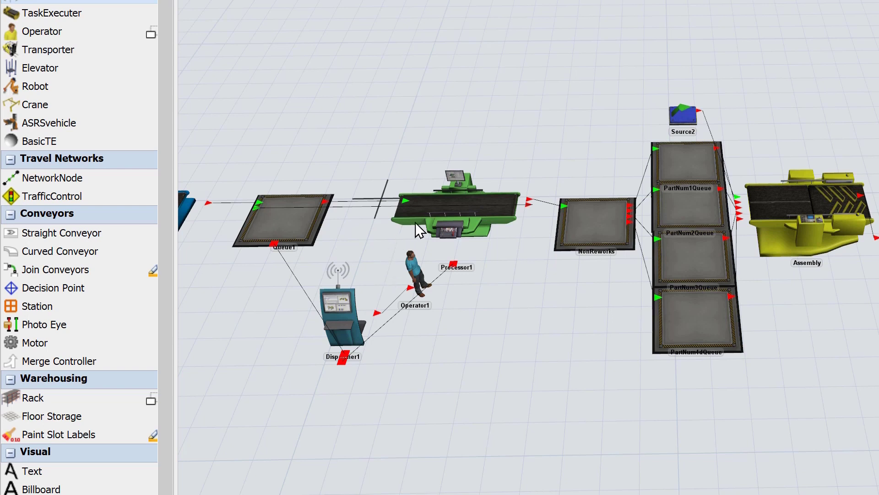
Step: Add Processor1 to a new object group named ProcessorGroup
right_click(465, 211)
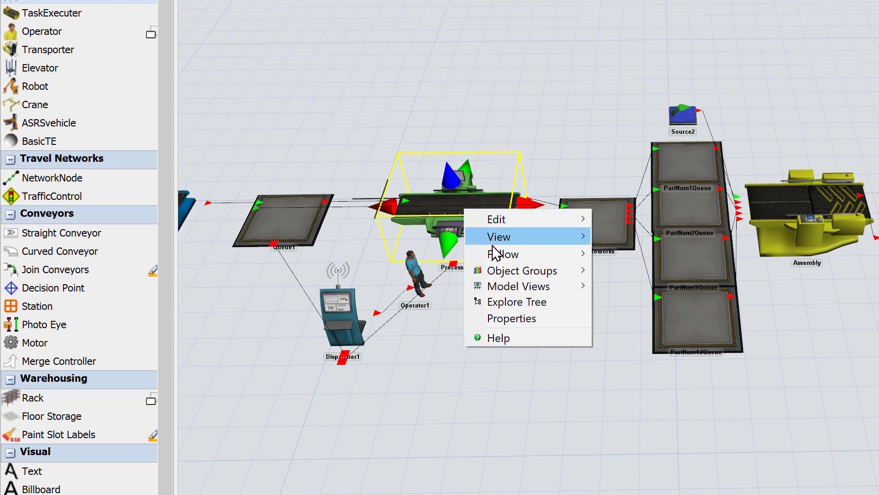
mouse_move(535, 275)
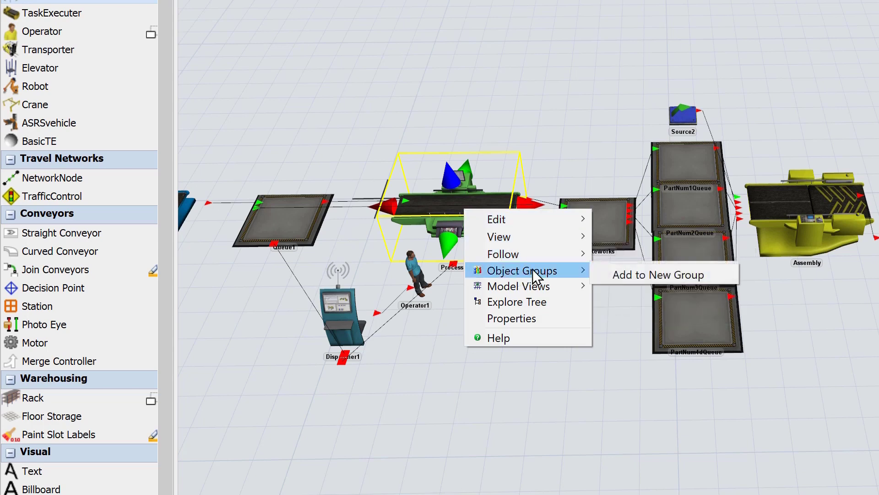
left_click(623, 274)
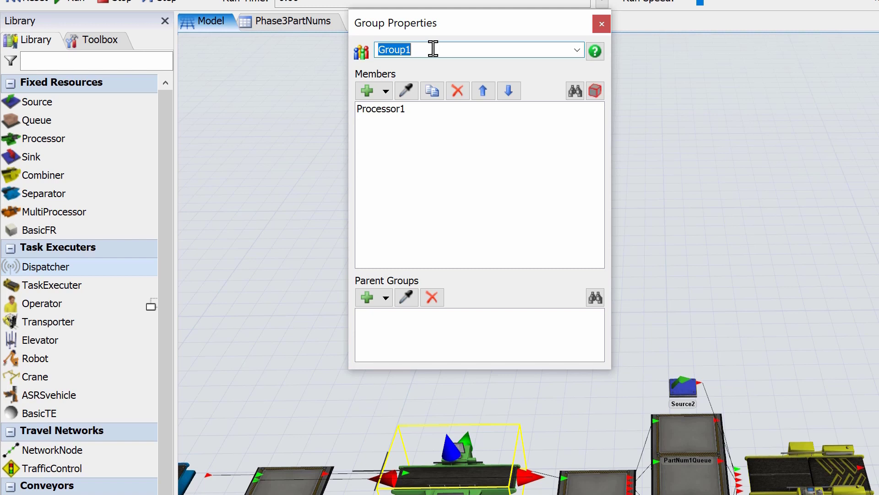
type("P")
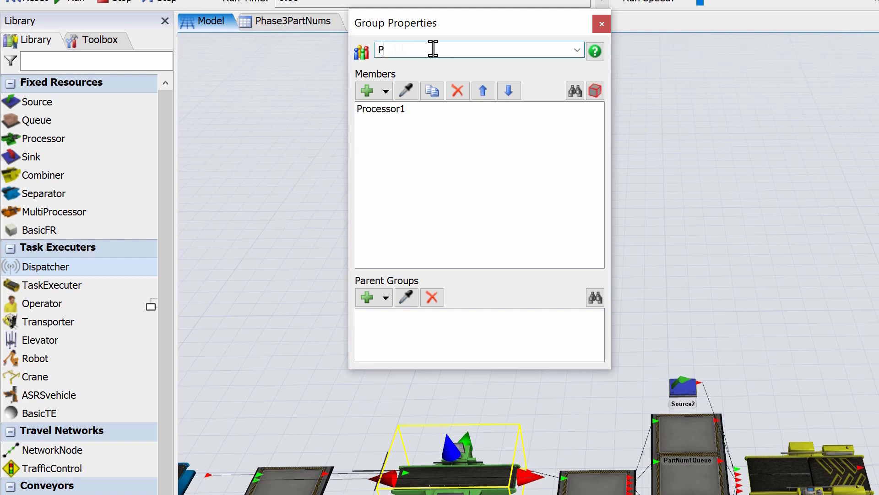
type("rocessorGroup")
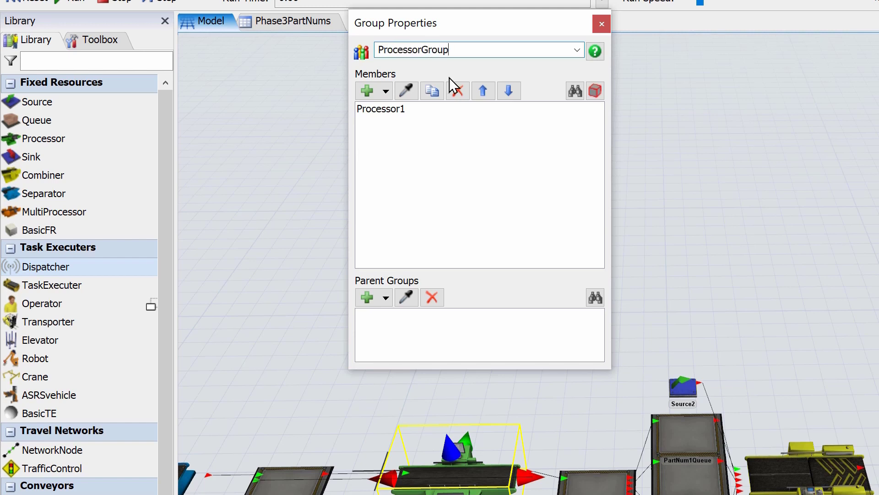
left_click(601, 24)
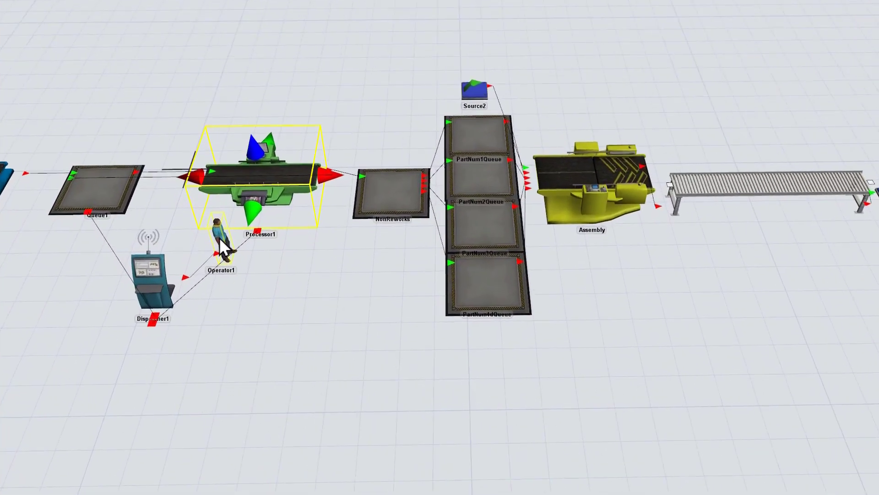
Step: Add Operator1 to a new object group named OperatorGroup
right_click(209, 297)
mouse_move(277, 290)
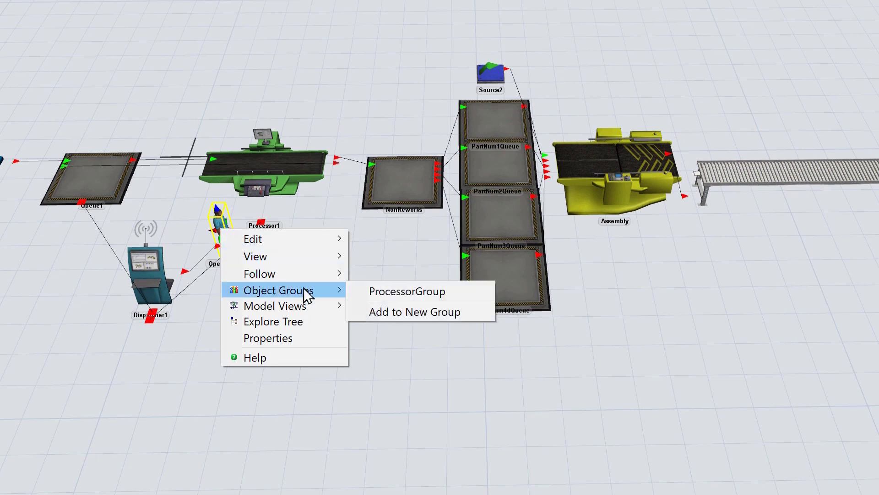
left_click(407, 312)
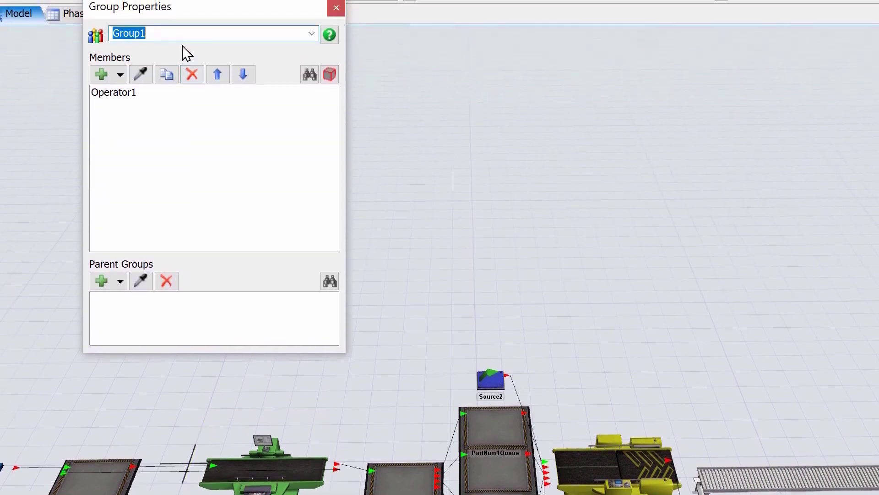
type("Operator")
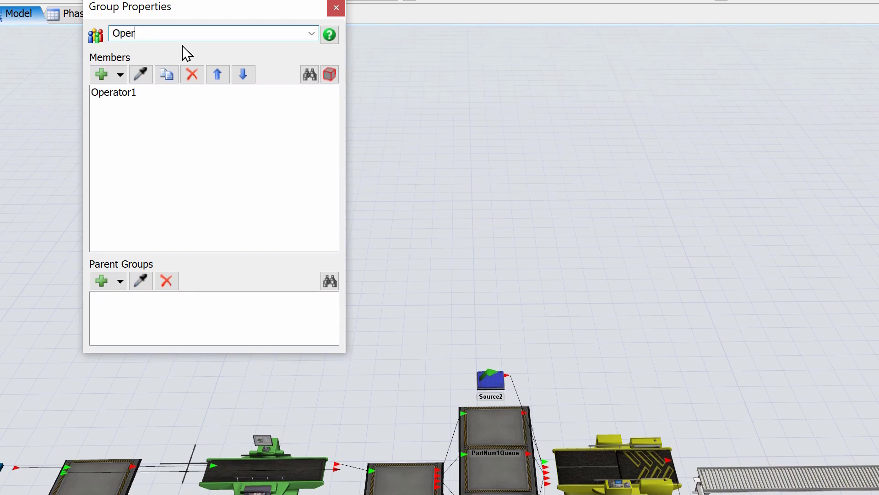
type("Group")
left_click(337, 8)
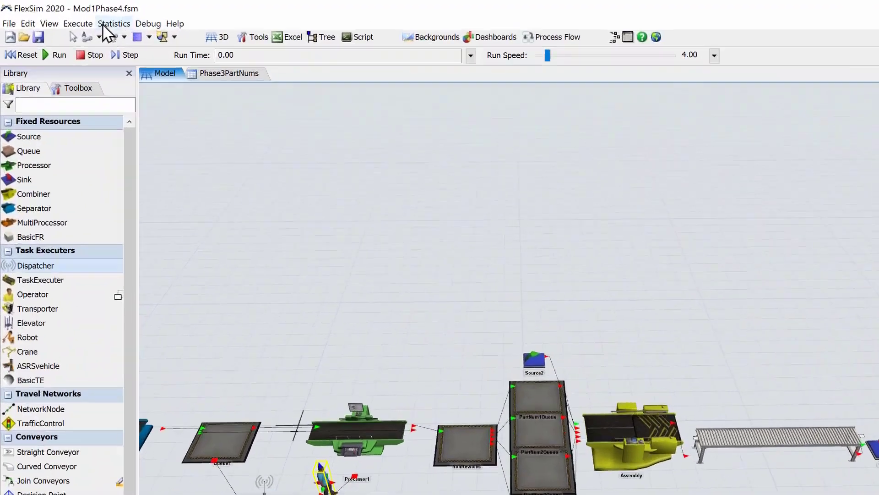
Step: Open the Experimenter to set up the simulation scenarios
left_click(105, 24)
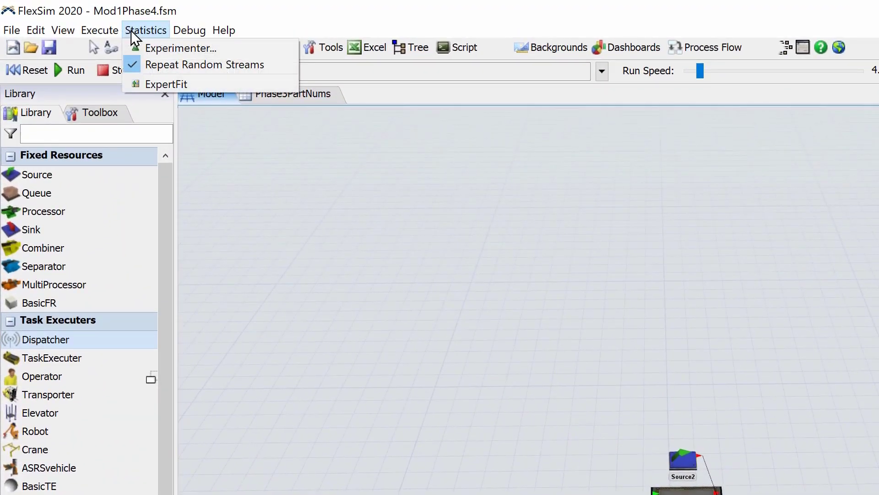
left_click(112, 39)
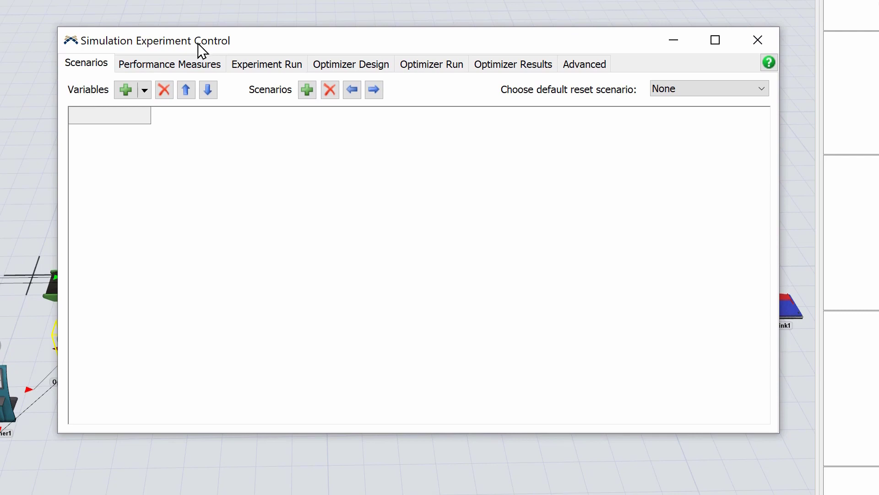
left_click(145, 94)
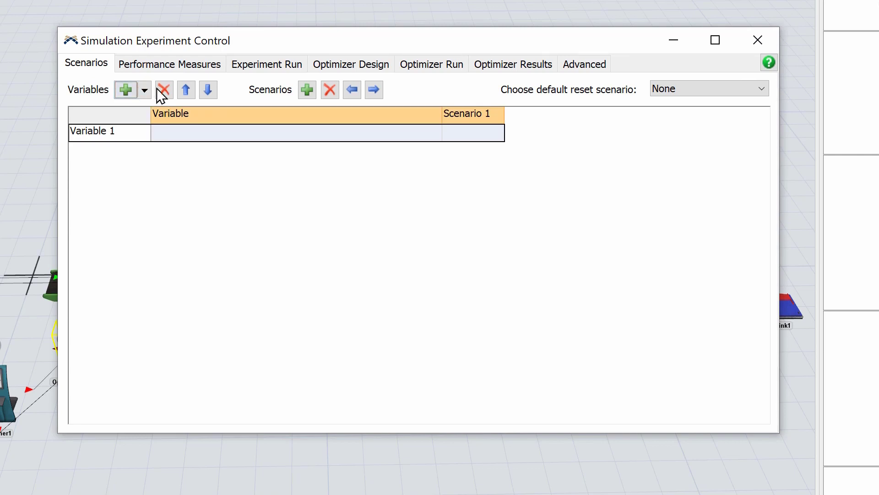
left_click(161, 88)
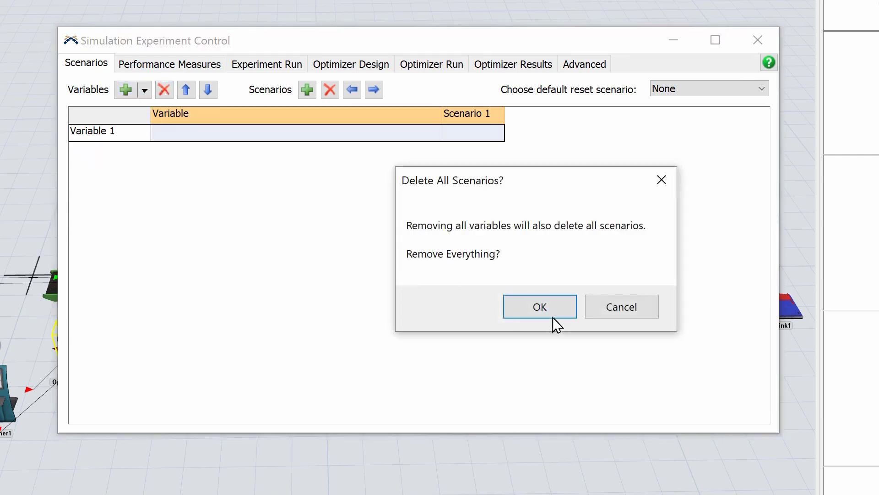
left_click(639, 309)
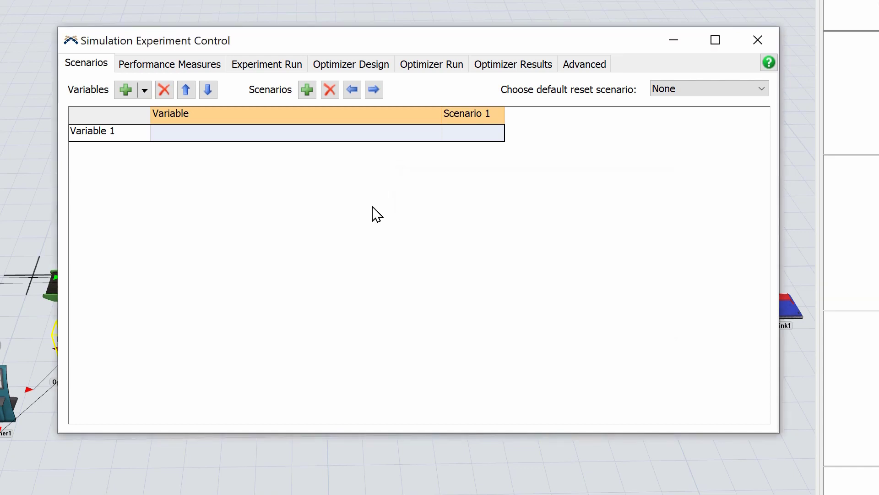
Step: Add a Number of Objects in Group variable for ProcessorGroup named Variable 1, and delete the blank variable above it
left_click(145, 91)
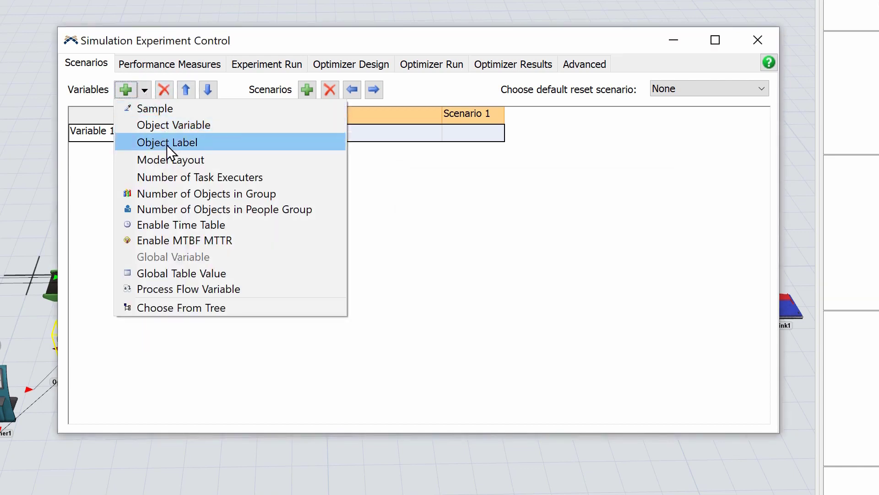
left_click(189, 193)
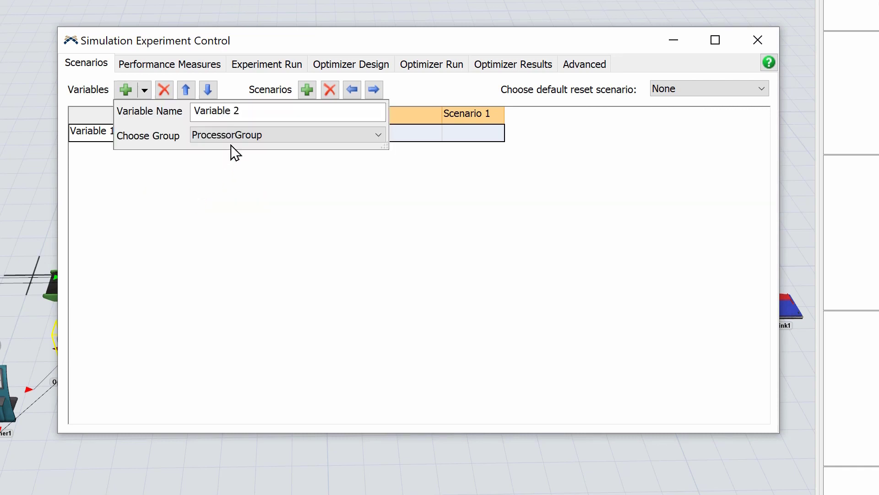
left_click(255, 137)
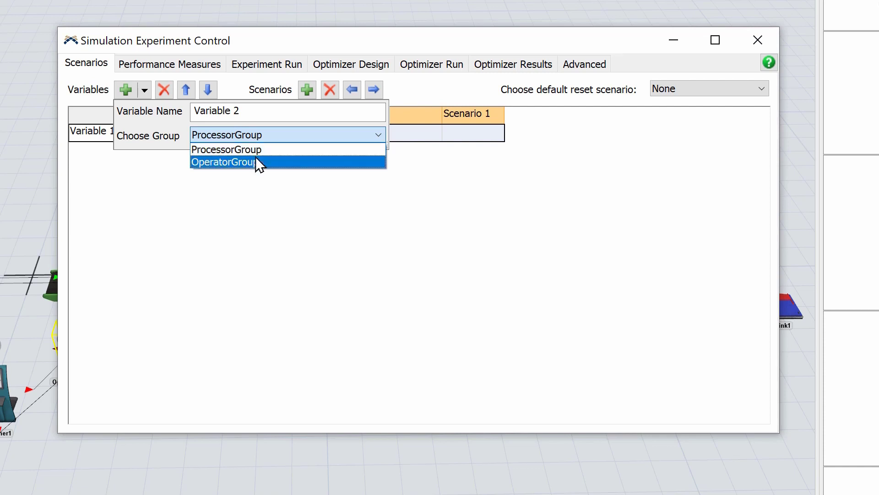
left_click(256, 134)
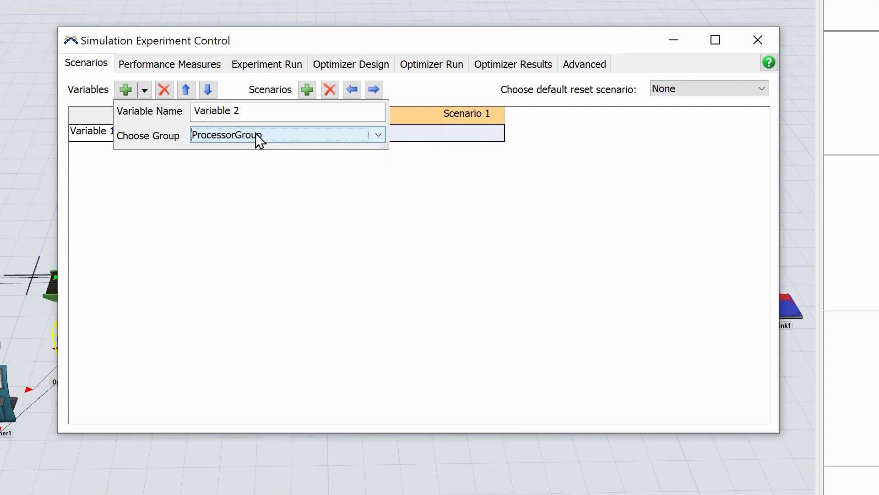
left_click(256, 111)
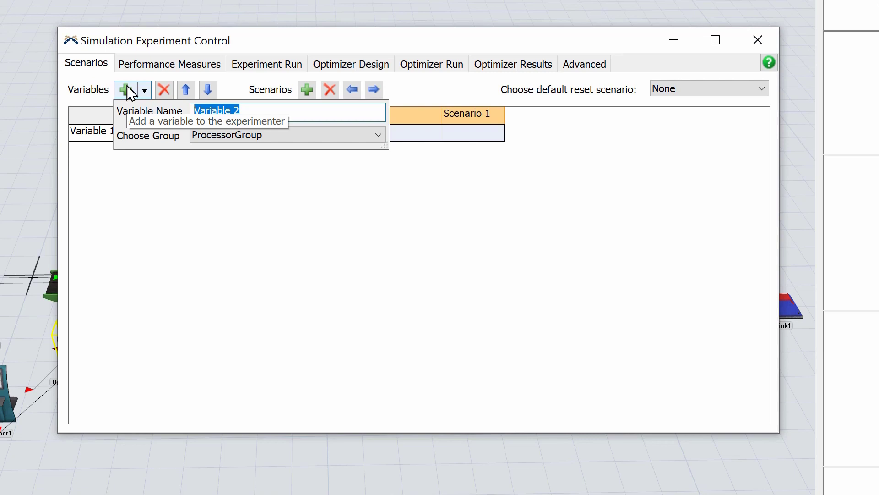
type("Vari")
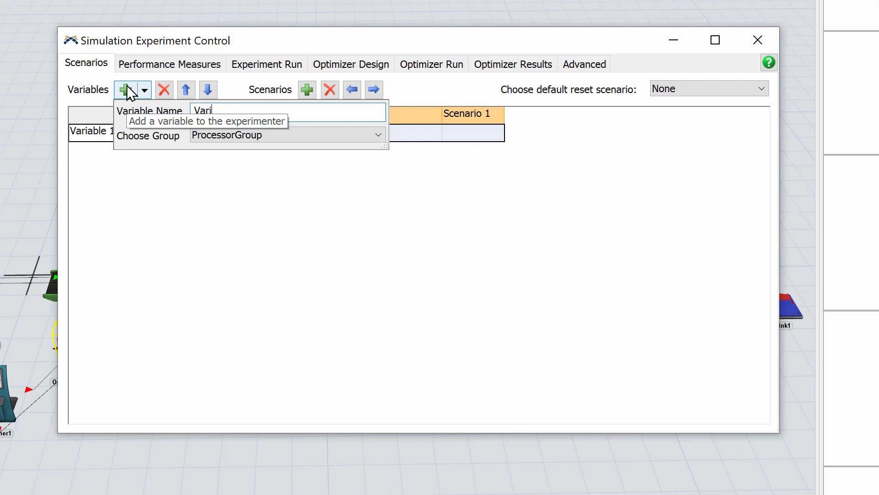
type("able 1")
key("Return")
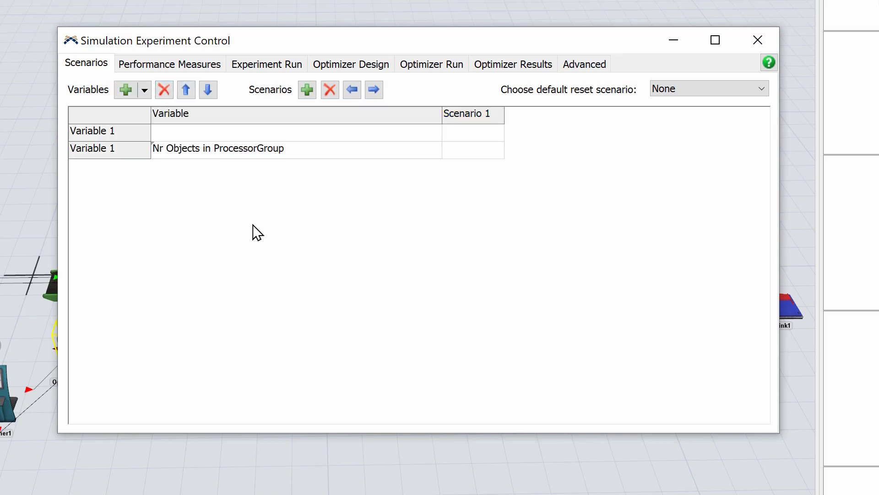
left_click(112, 132)
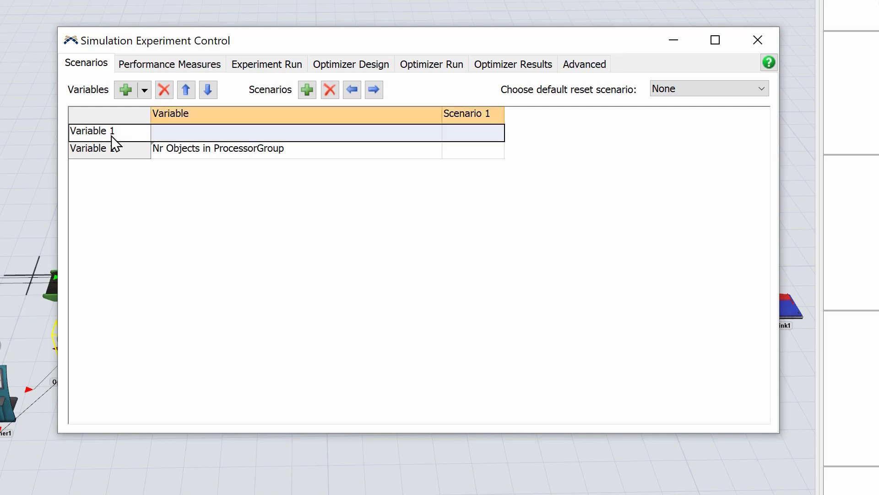
left_click(167, 91)
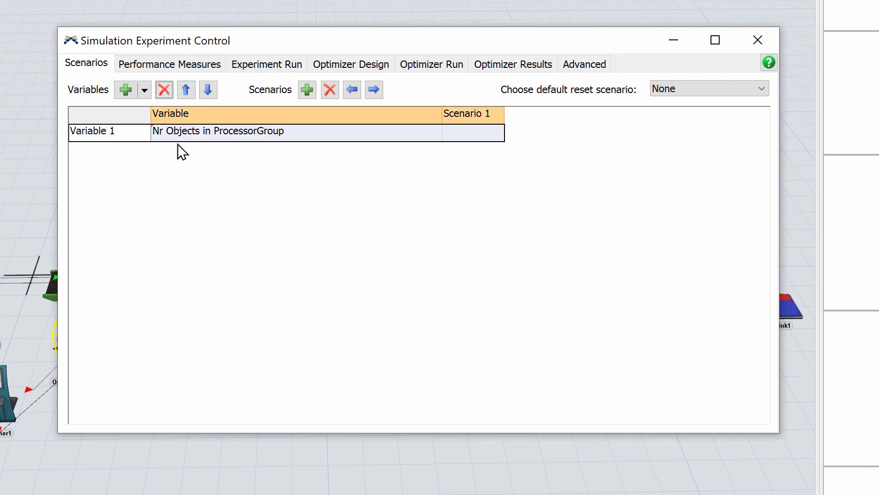
Step: Add a Number of Task Executers variable for the Dispatcher1 team, keeping the name Variable 2, and add two more scenarios
left_click(144, 90)
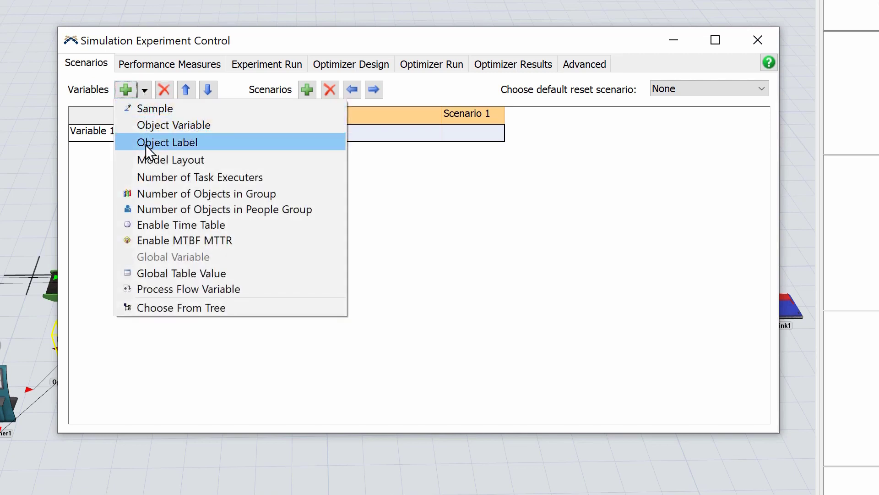
left_click(265, 177)
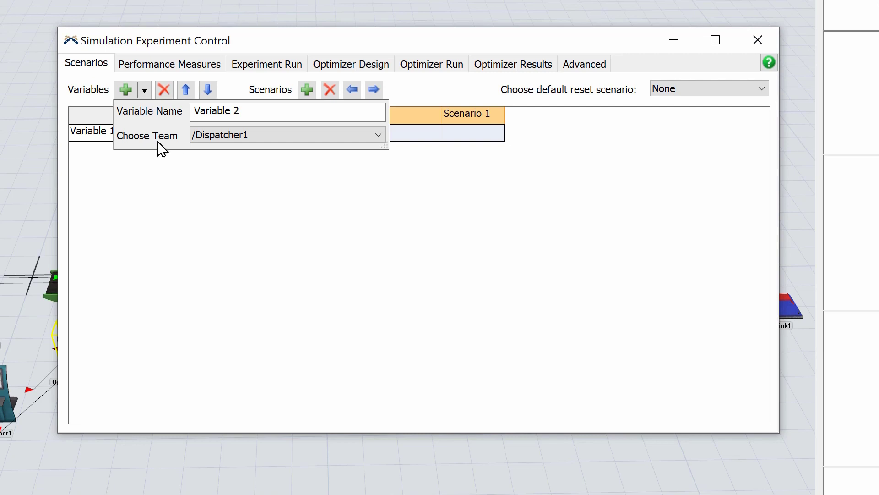
left_click(218, 139)
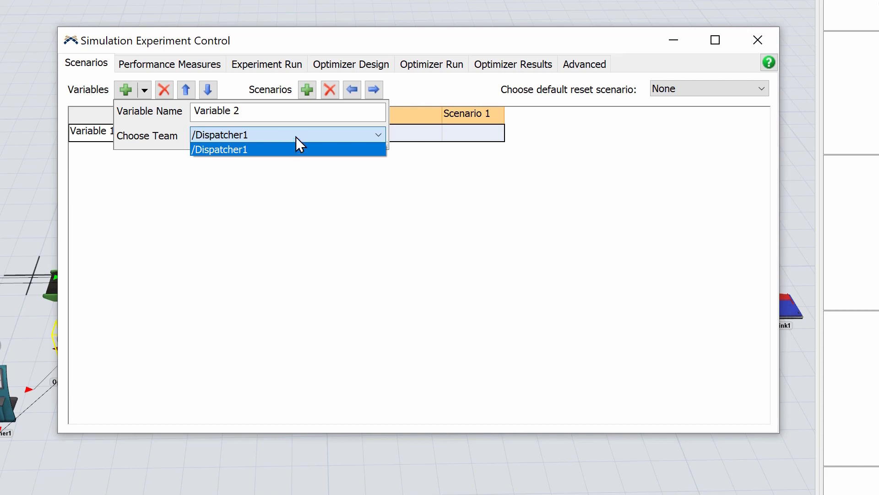
left_click(278, 135)
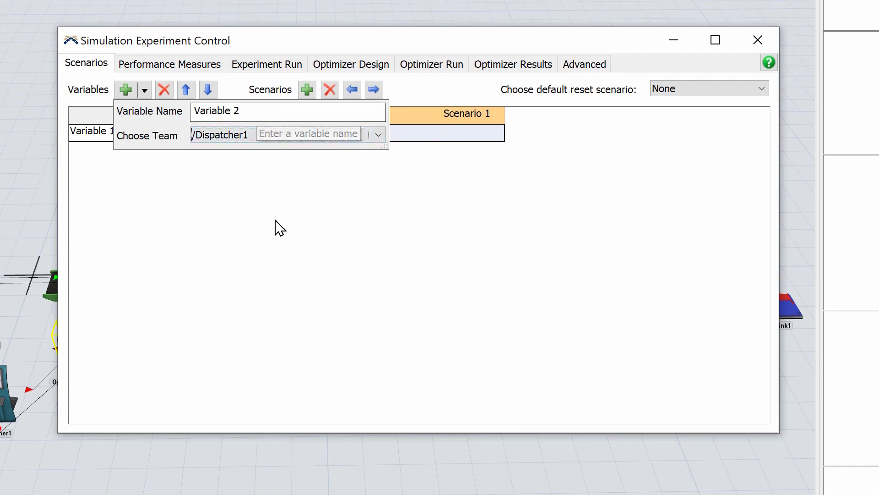
left_click(288, 263)
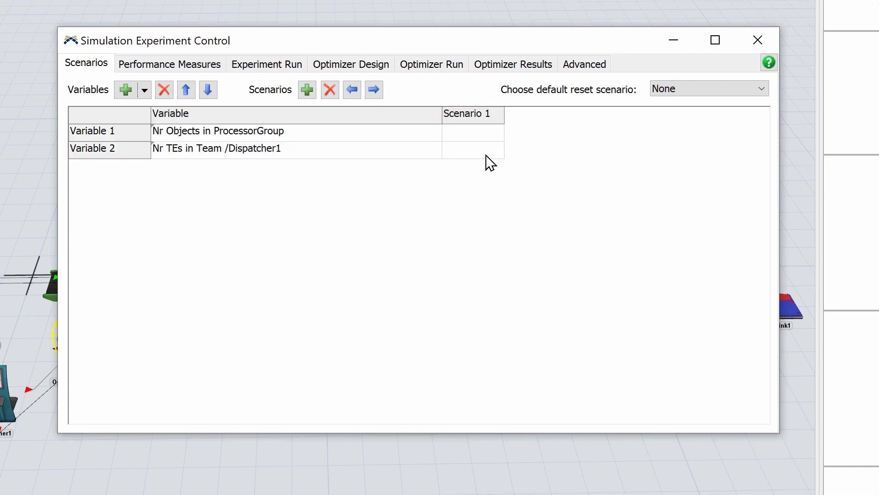
left_click(307, 91)
left_click(307, 92)
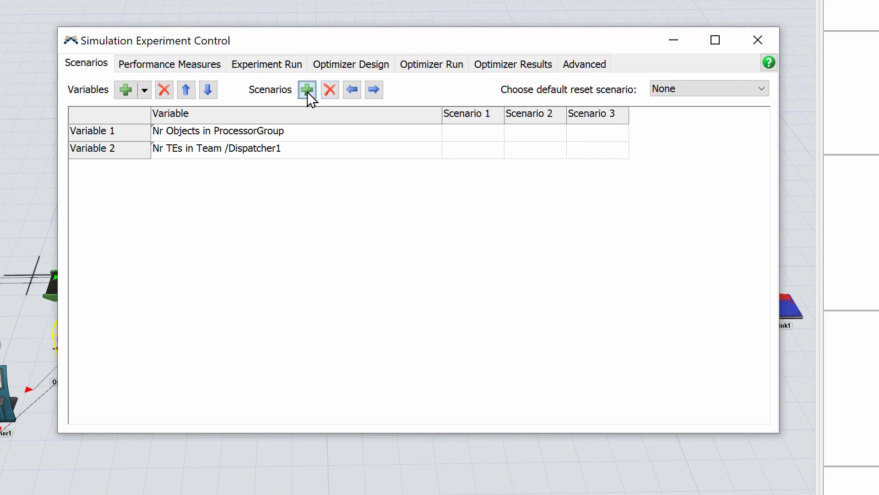
Step: Set both Variable 1 and Variable 2 to 1 in Scenario 1 and to 2 in Scenario 2
left_click(473, 132)
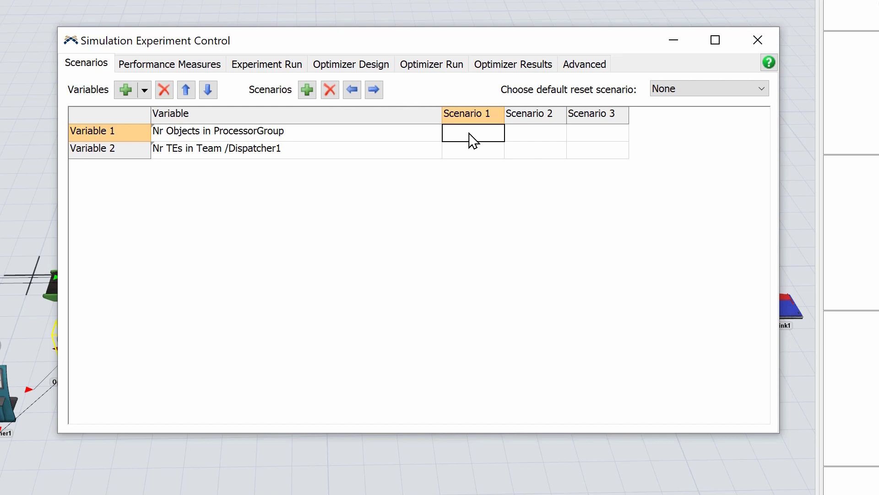
type("1")
key("Return")
type("1")
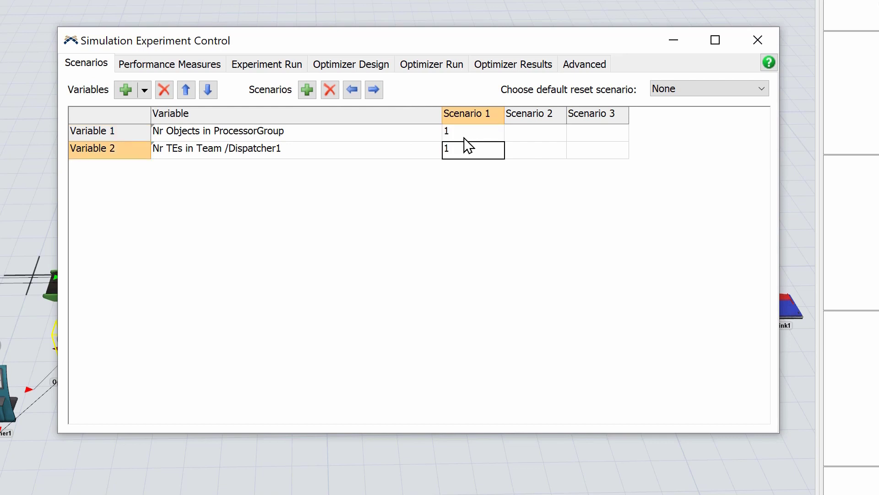
key("Up")
key("Right")
type("2")
key("Return")
type("2")
Step: Set both variables to 3 in Scenario 3 and close the Simulation Experiment Control window
key("Up")
key("Right")
type("3")
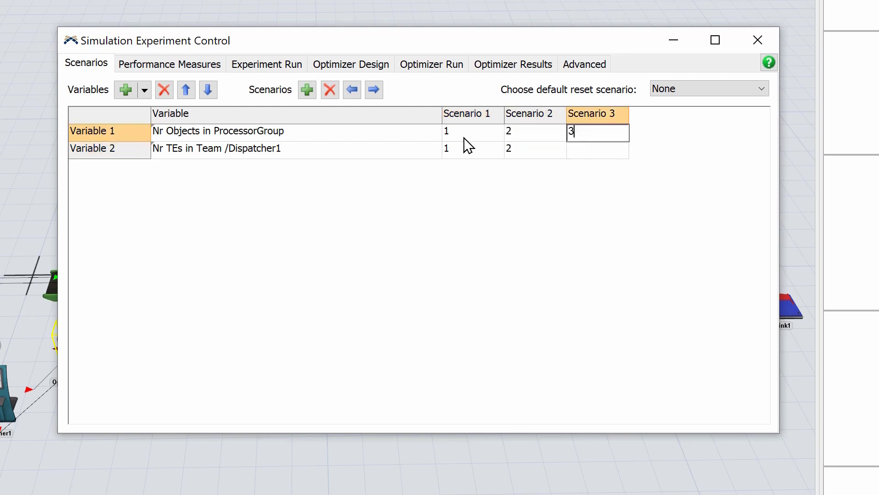
key("Return")
type("3")
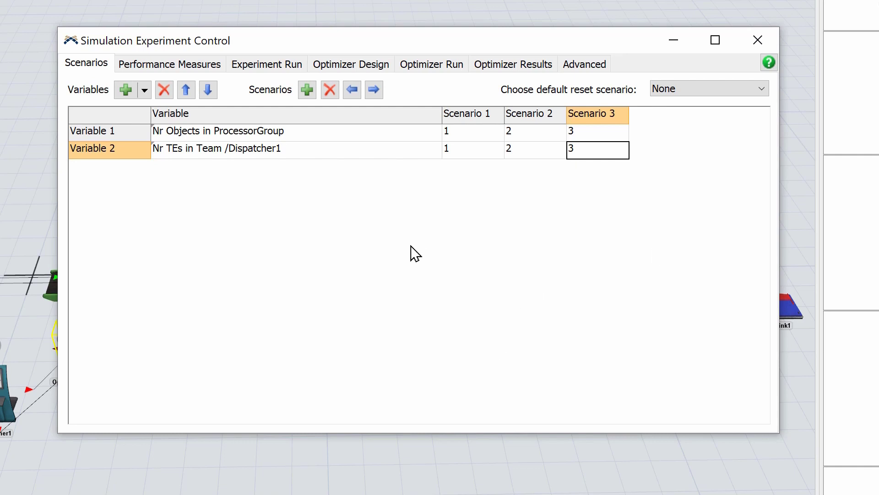
left_click(759, 45)
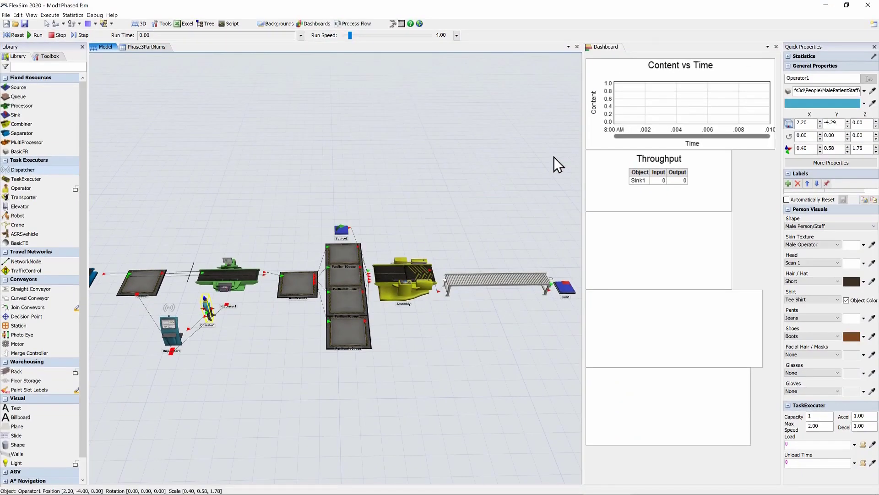
Step: Add a new blank dashboard to the model alongside the existing one
left_click(323, 24)
left_click(323, 34)
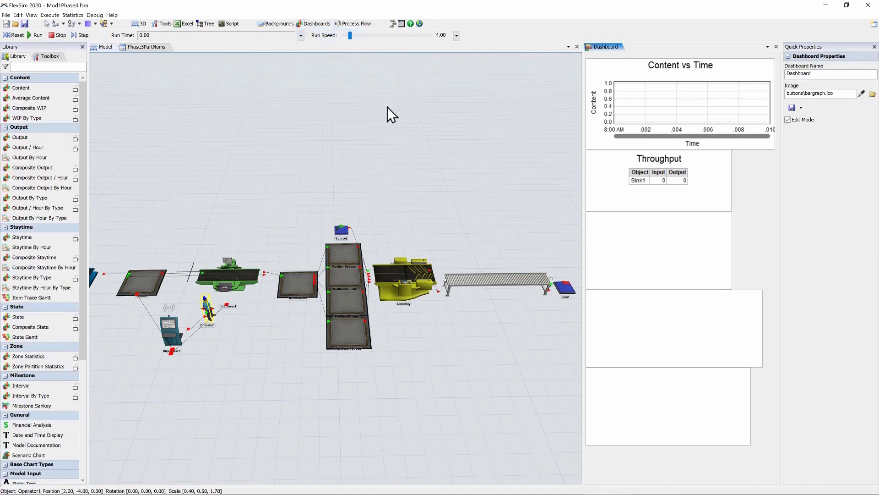
left_click(315, 23)
left_click(323, 42)
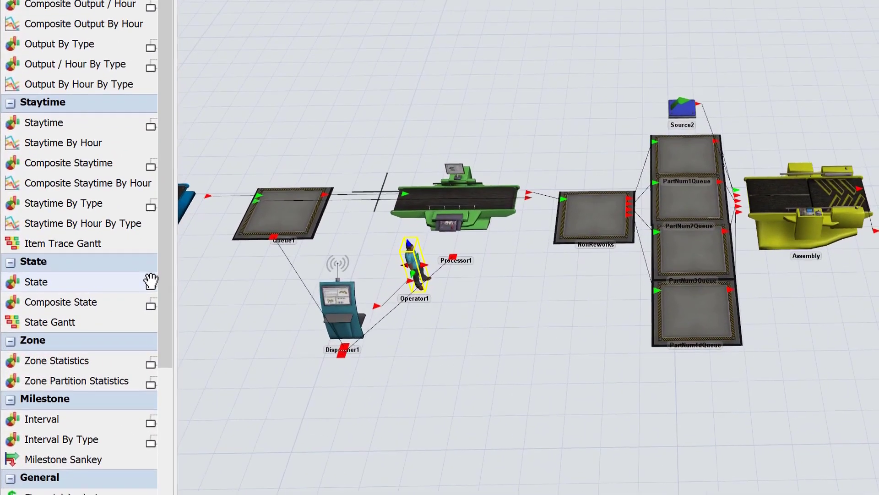
Step: Place a State pie chart at the top of the new dashboard and assign ProcessorGroup as its objects
mouse_move(75, 318)
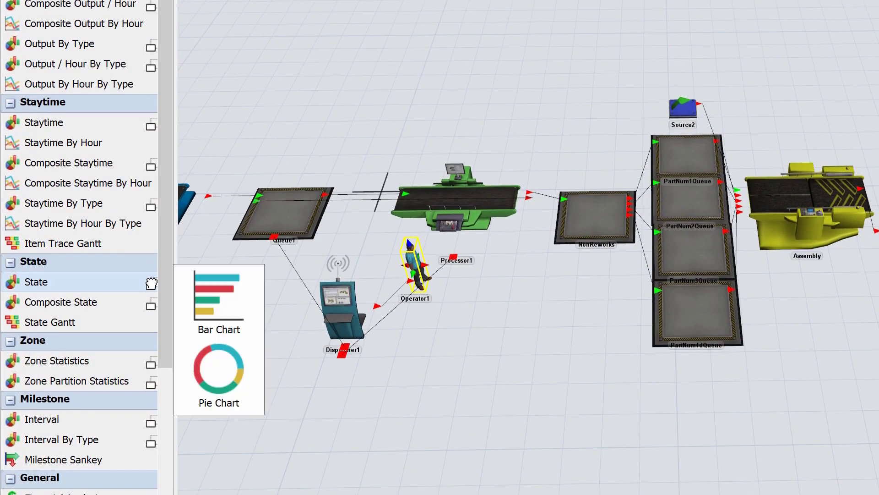
left_click(231, 377)
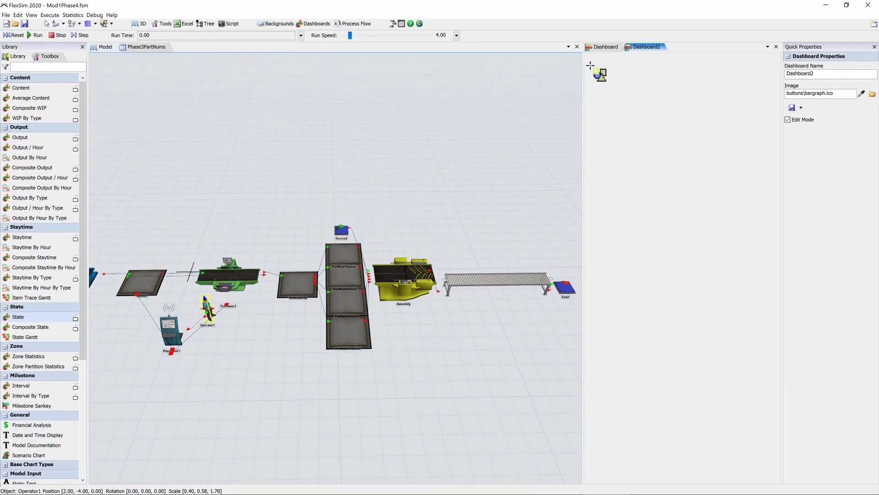
left_click(720, 2)
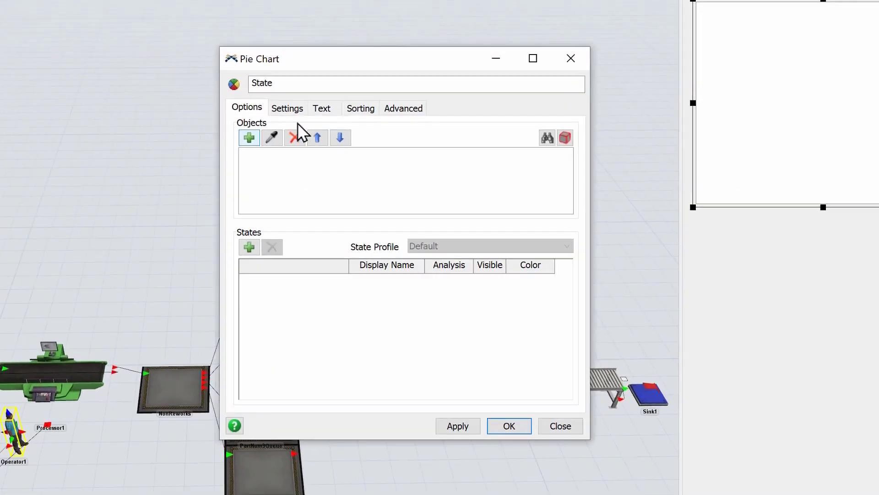
left_click(249, 137)
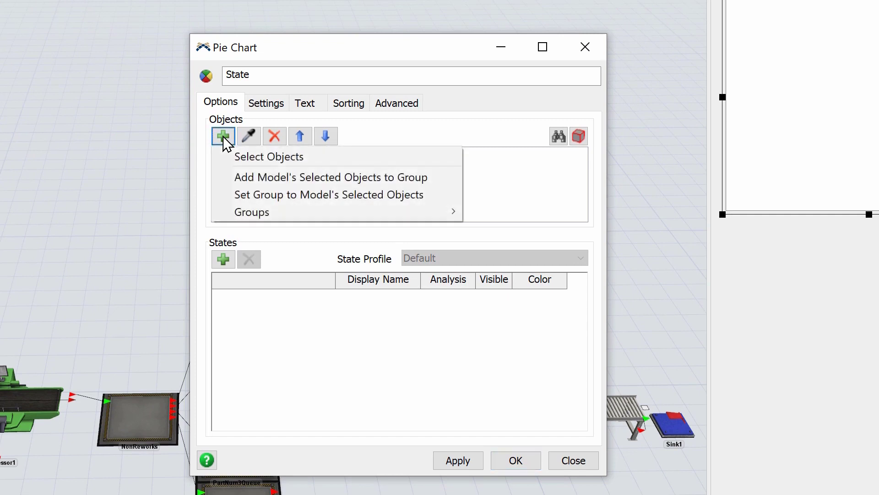
key("Down")
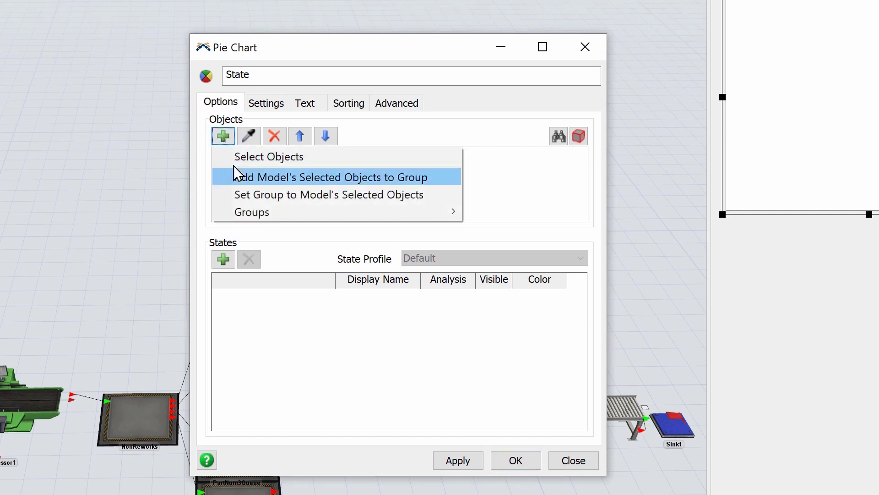
mouse_move(262, 201)
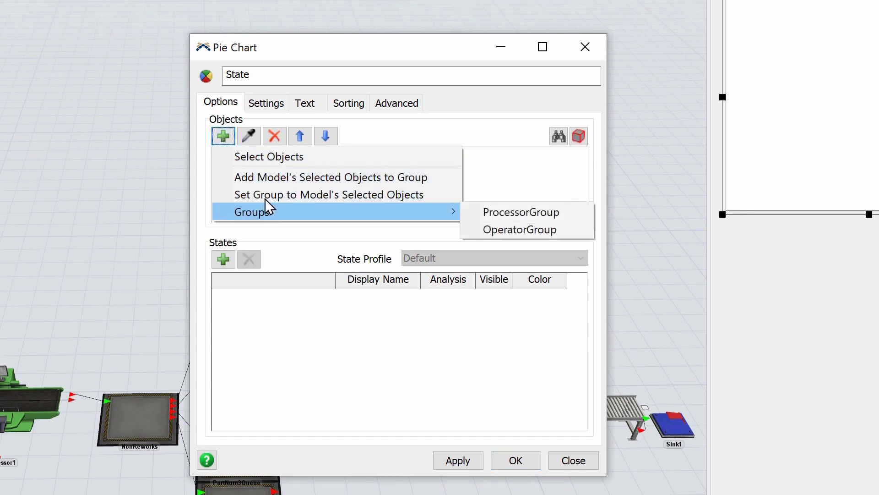
left_click(502, 213)
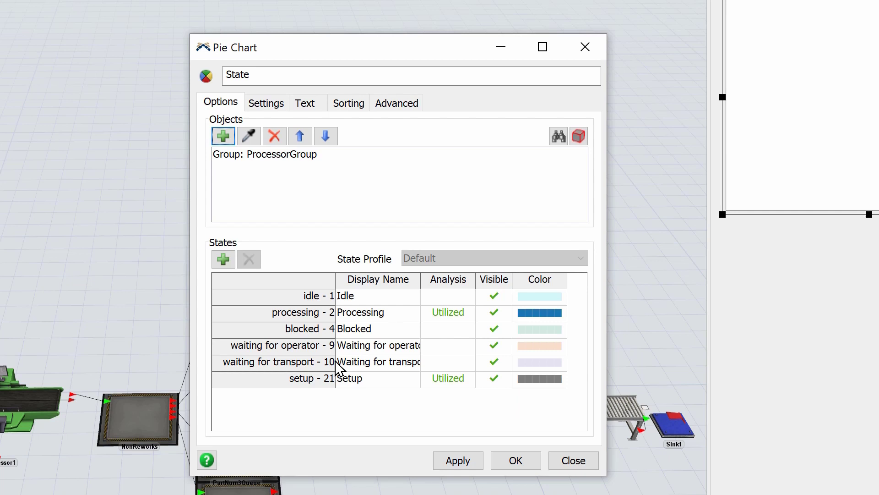
Step: Give the processor chart the custom title "Processors State Pie Chart" and accept its properties
left_click(304, 105)
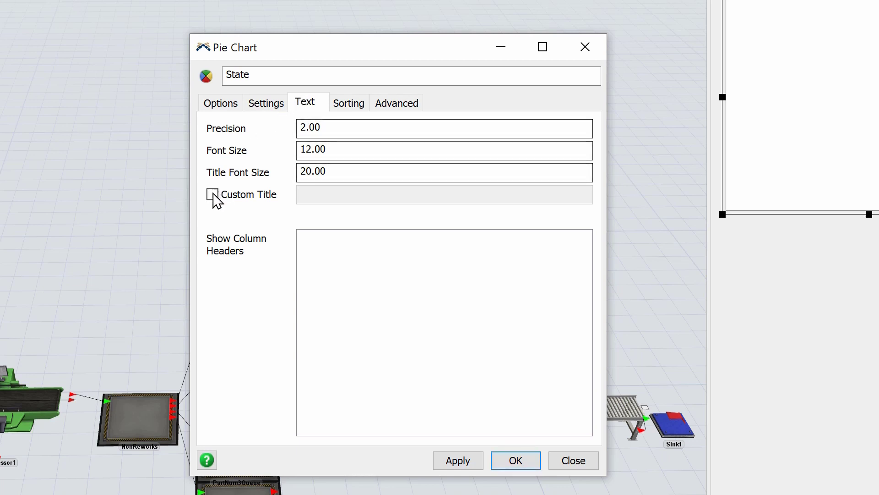
left_click(213, 195)
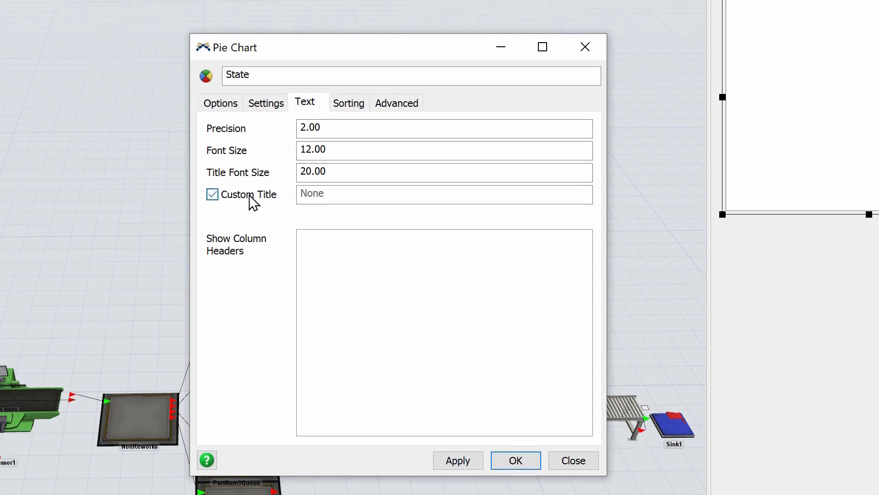
left_click(345, 194)
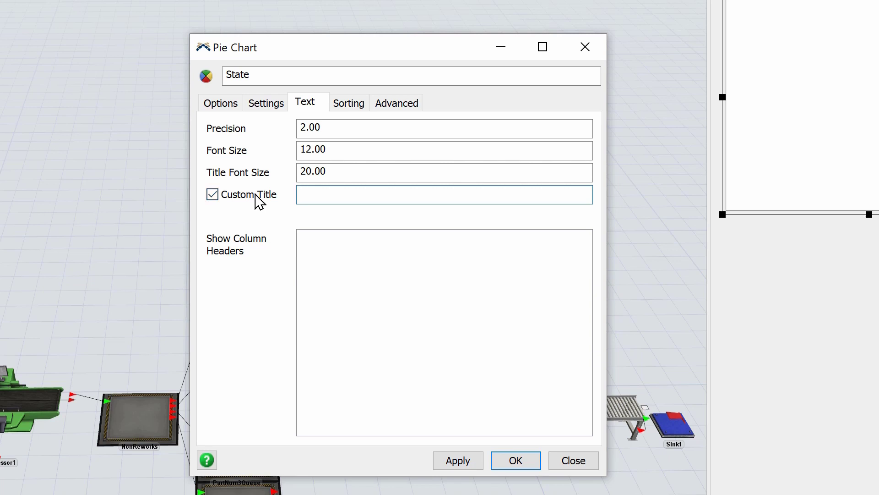
type("State Pie Chart")
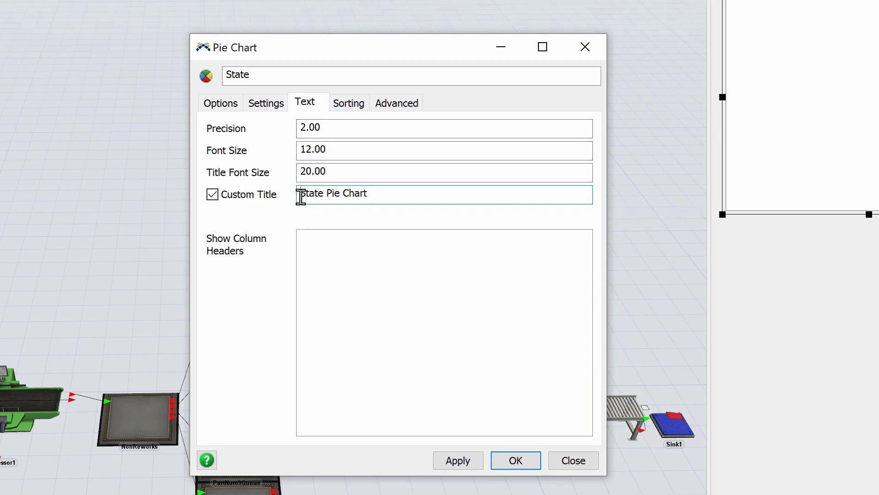
type("Process")
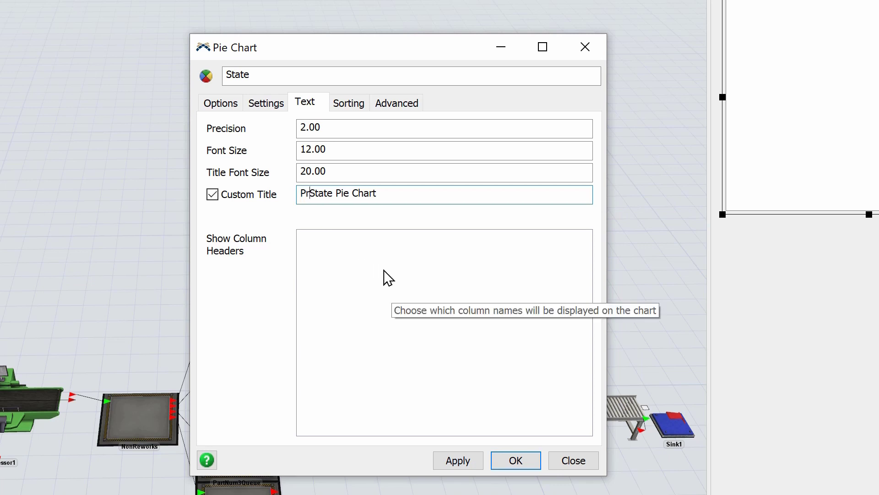
type("ors")
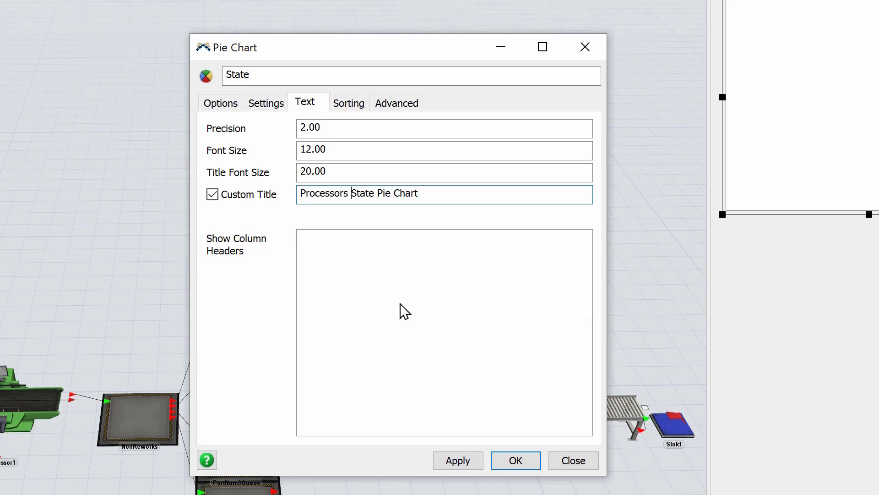
left_click(476, 460)
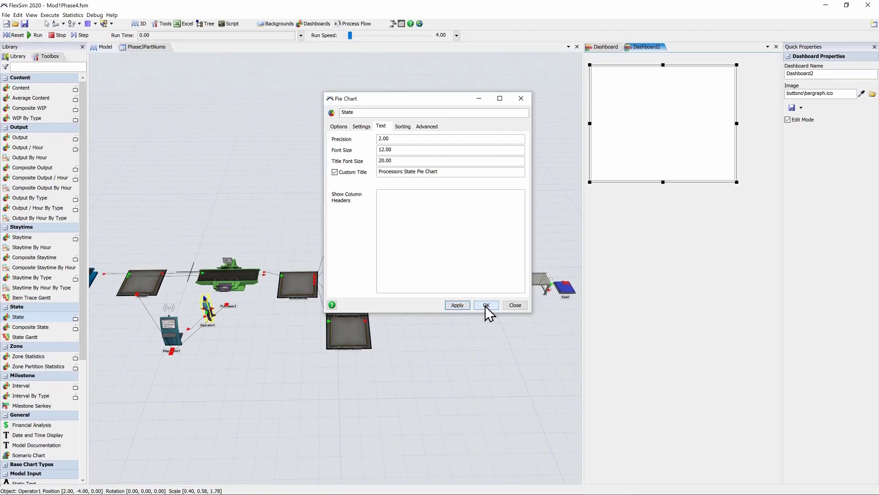
left_click(490, 373)
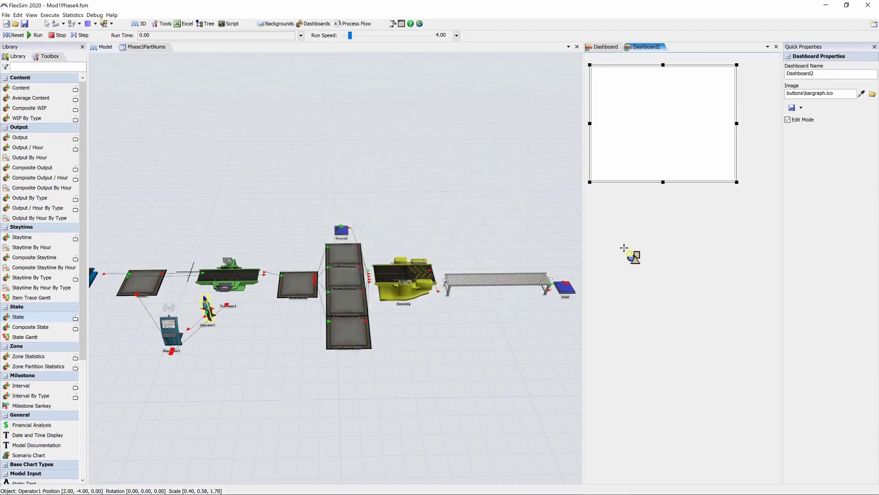
Step: Place a second State pie chart below the first one and assign OperatorGroup as its objects
left_click(590, 198)
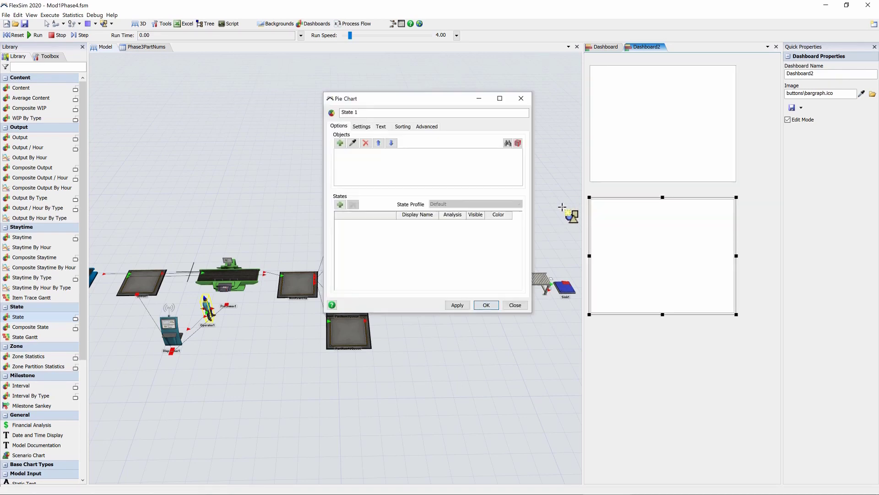
left_click(340, 143)
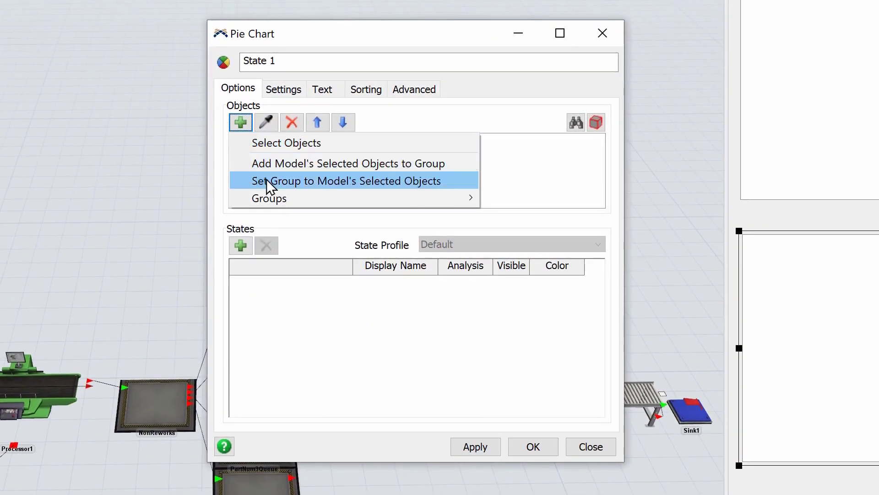
mouse_move(320, 206)
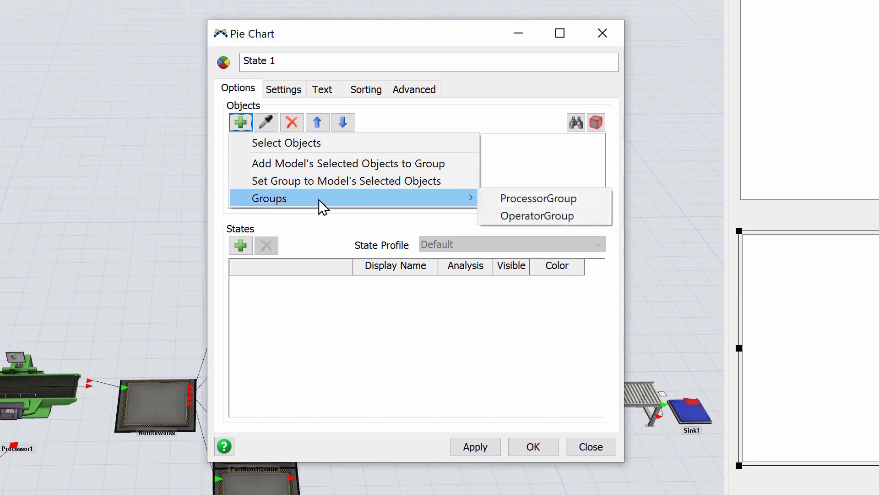
left_click(518, 215)
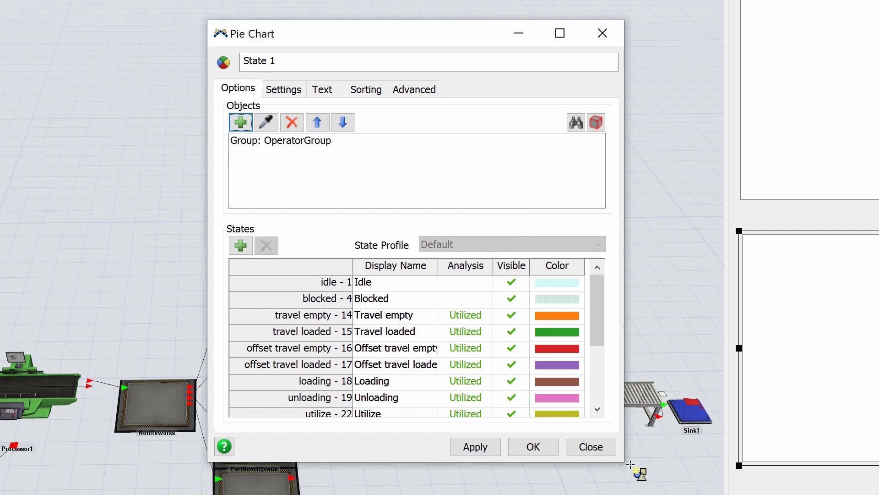
Step: Give the second chart the custom title "Operaators State Pie Chart", accept its properties and leave chart placement mode
left_click(325, 89)
left_click(230, 181)
left_click(350, 183)
type("Operaato")
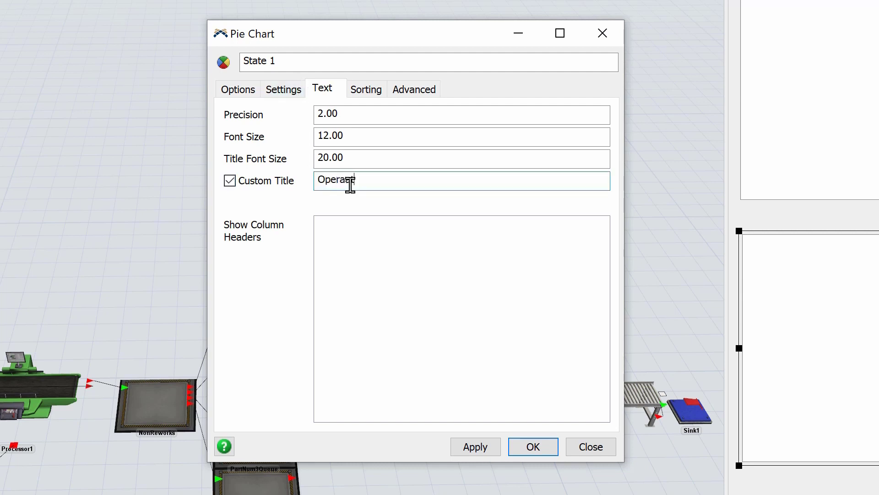
type("rs State Pie Chart")
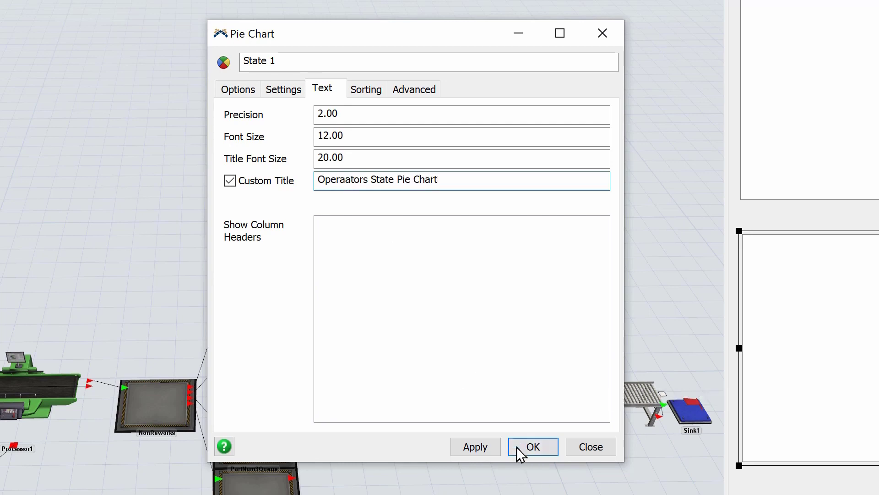
left_click(520, 453)
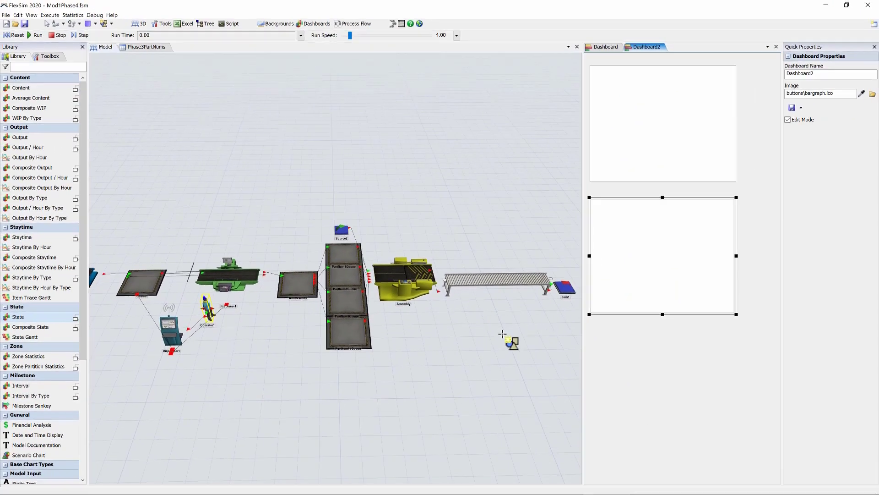
key("Escape")
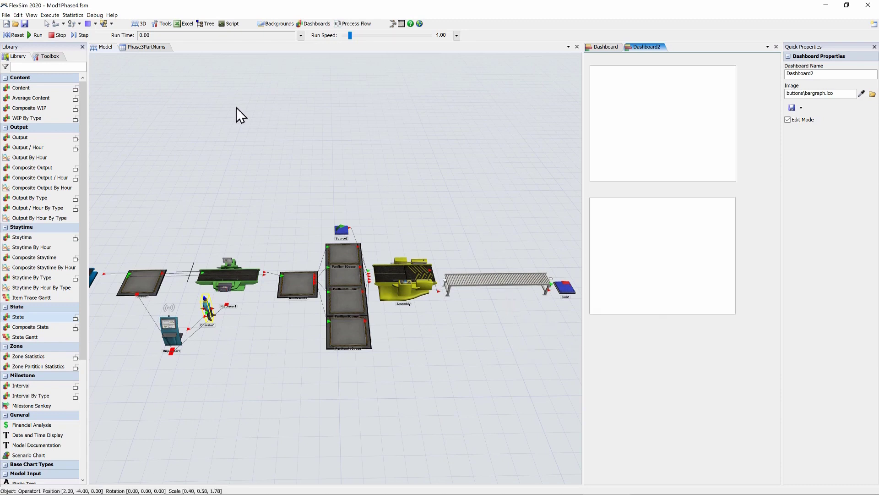
Step: Reset and run the model, raise the run speed to about 62188, and stop the run
left_click(17, 36)
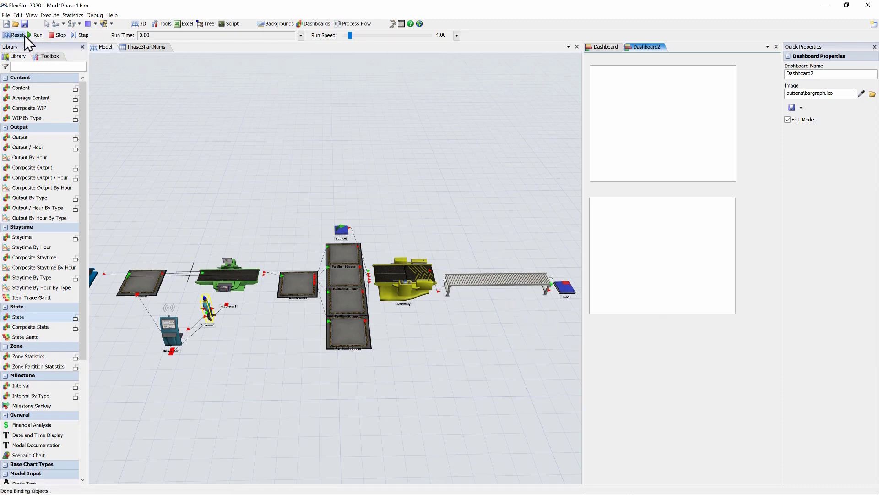
left_click(34, 35)
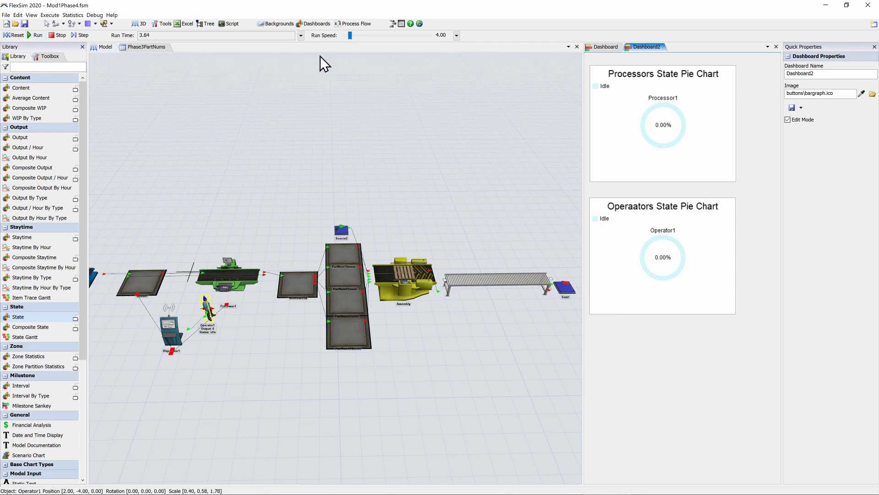
left_click_drag(349, 35, 415, 40)
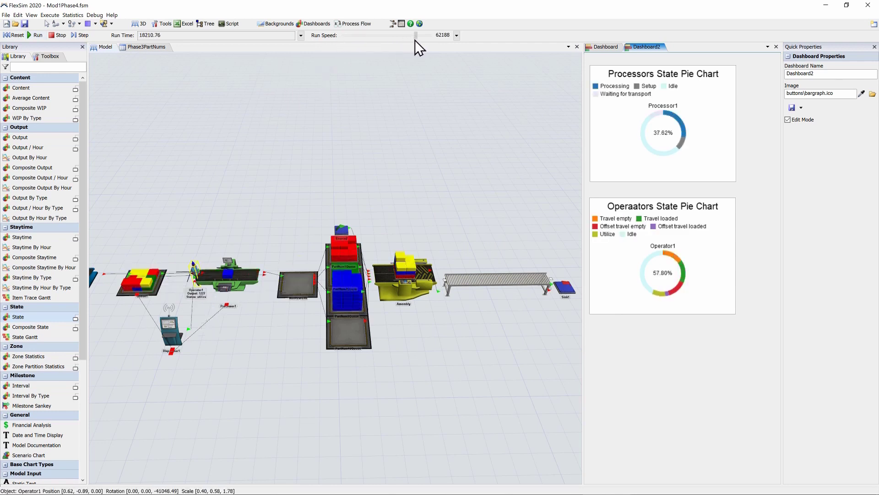
left_click(53, 34)
Step: Correct the second chart's custom title to "Operators State Pie Chart", accept its properties and reset the model
left_click(636, 224)
double_click(636, 225)
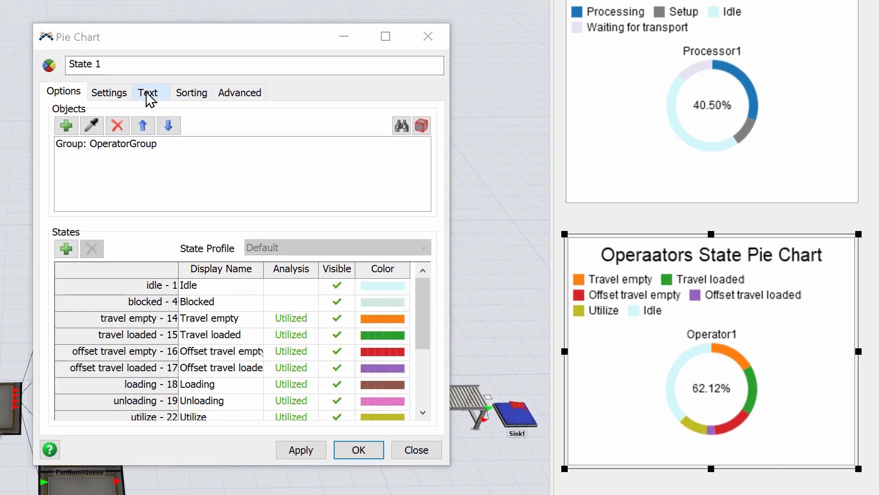
left_click(150, 93)
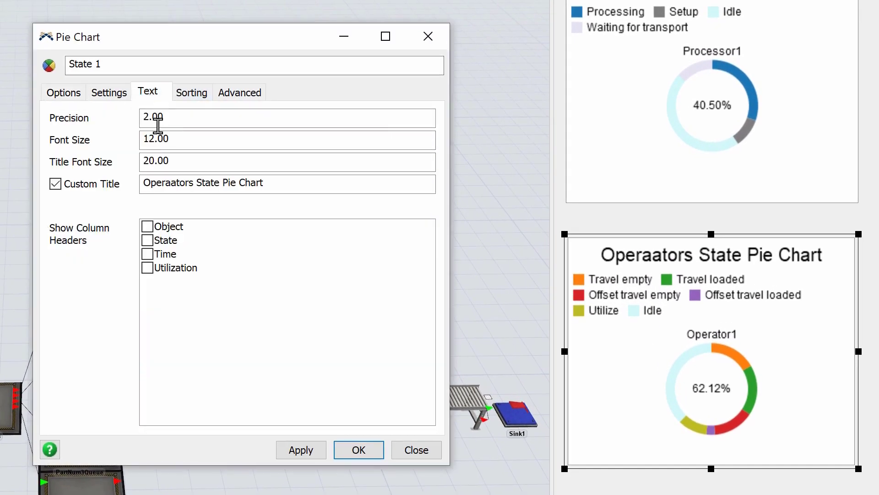
left_click(360, 449)
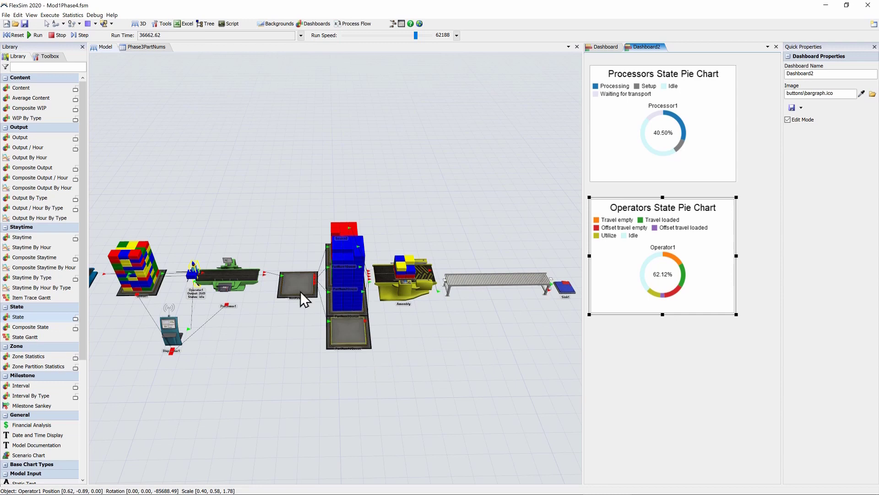
left_click(15, 35)
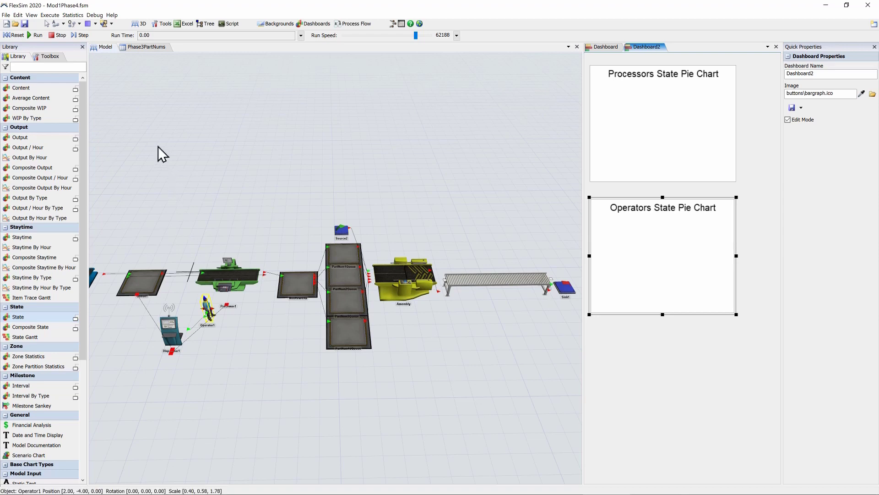
Step: Open the Experimenter and set the experiment's run time to 3 days
left_click(73, 17)
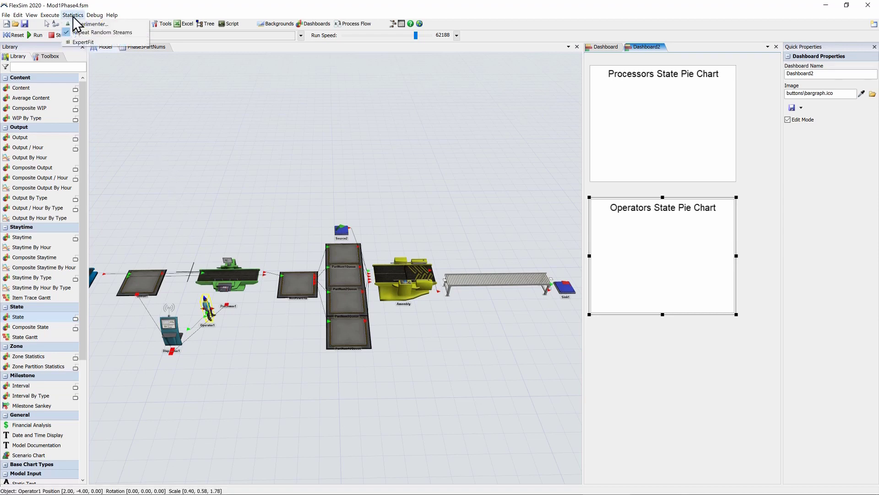
left_click(77, 26)
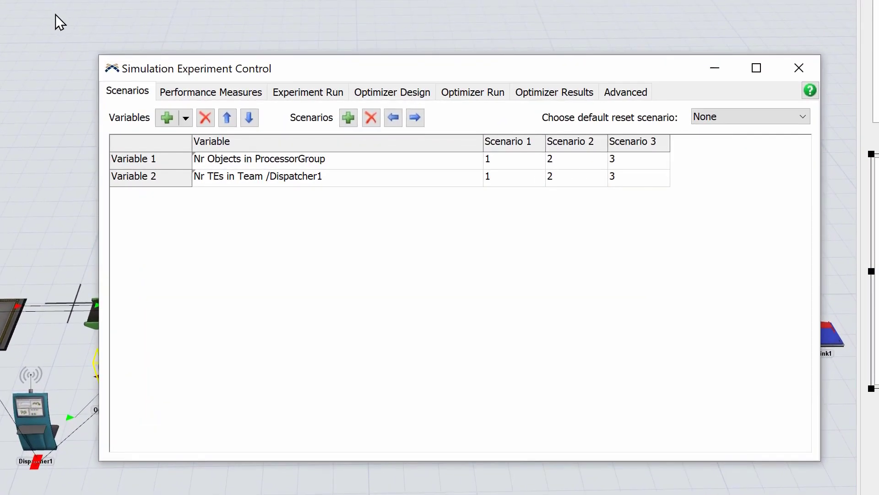
left_click(305, 94)
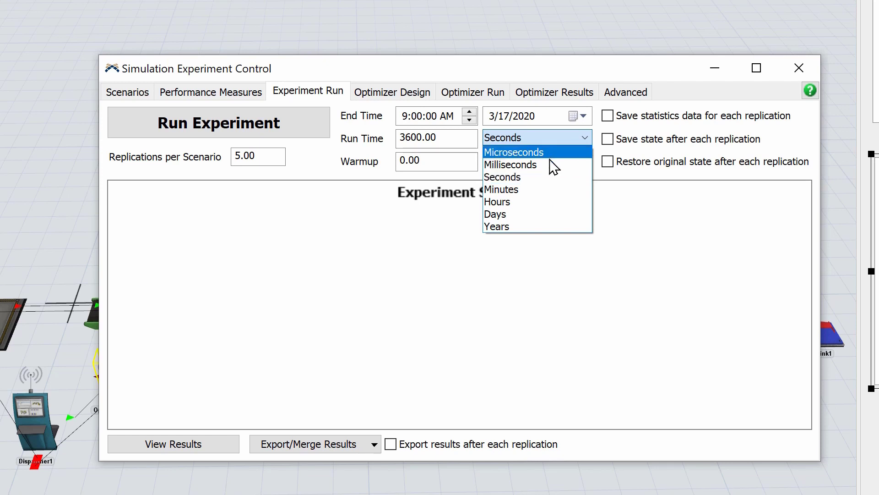
left_click(527, 218)
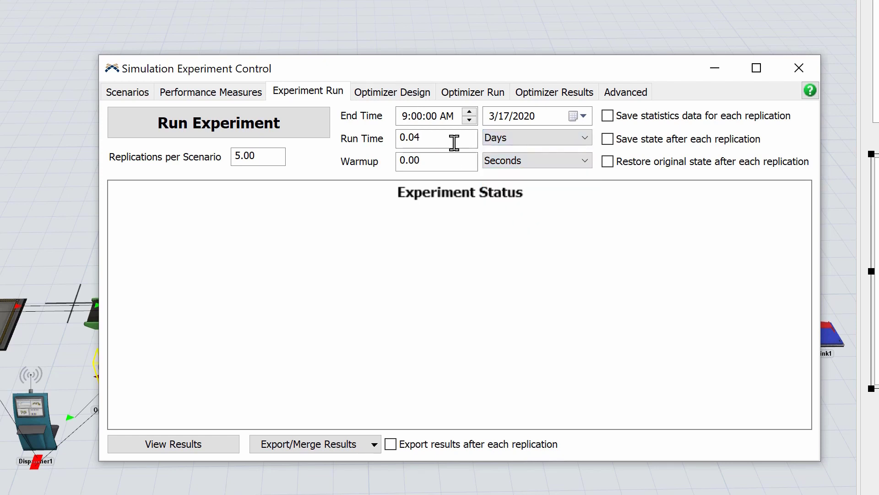
left_click_drag(447, 137, 313, 139)
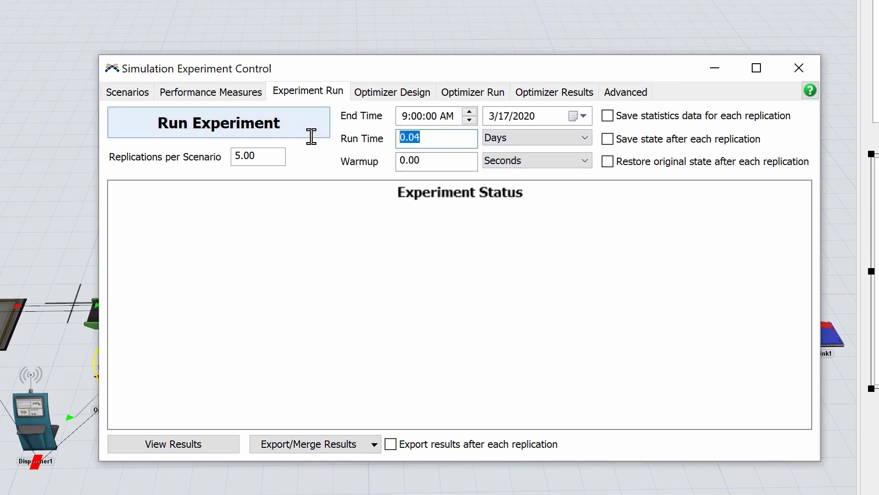
type("3")
key("Return")
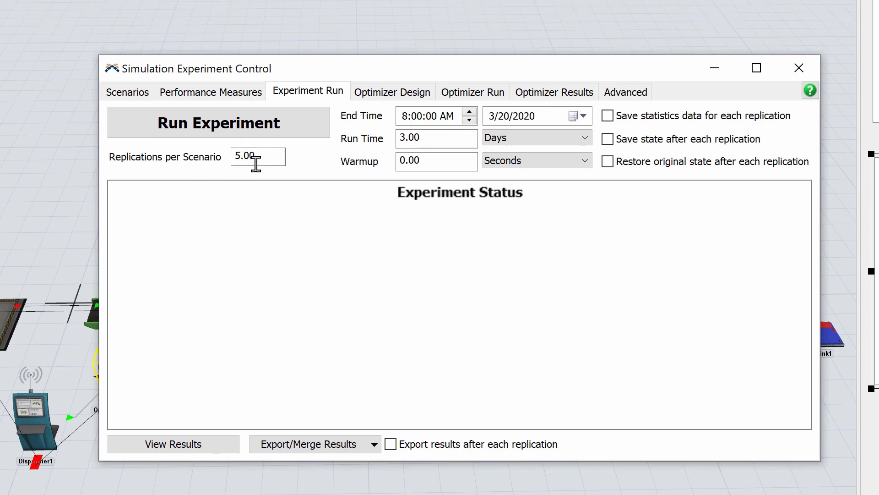
Step: Set the experiment to 30 replications per scenario and enable saving statistics data for each replication
left_click_drag(280, 153, 221, 148)
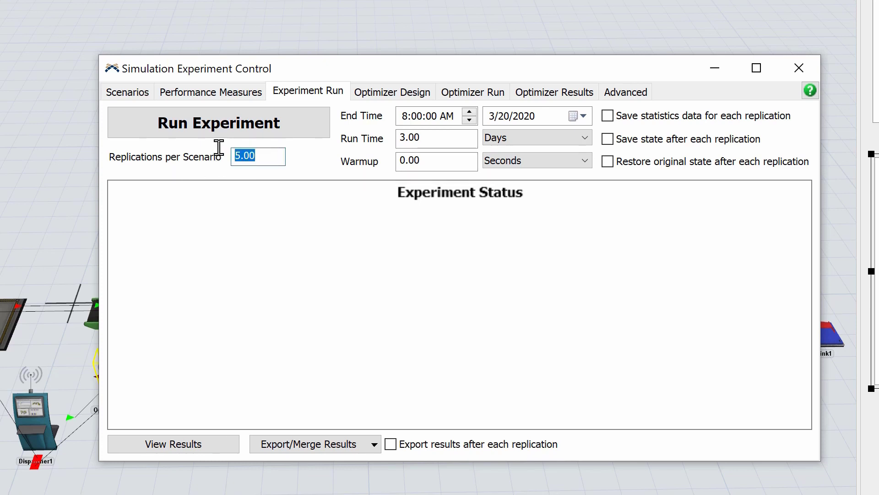
type("30")
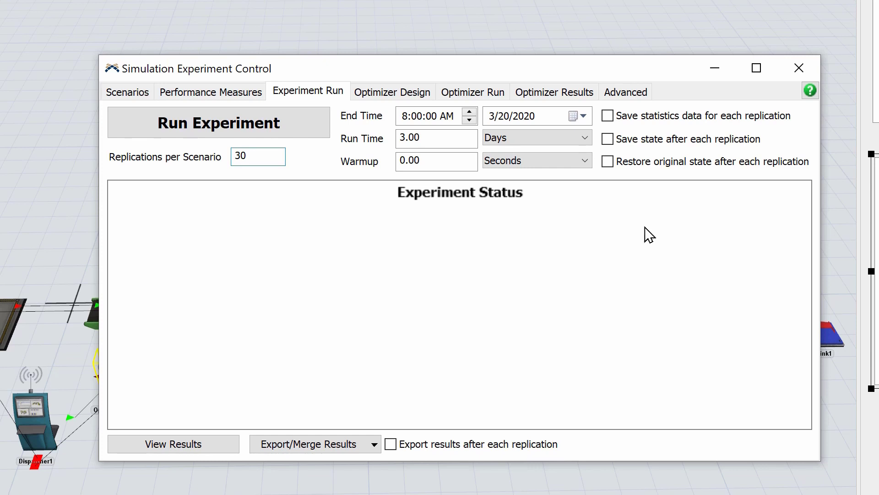
left_click(607, 116)
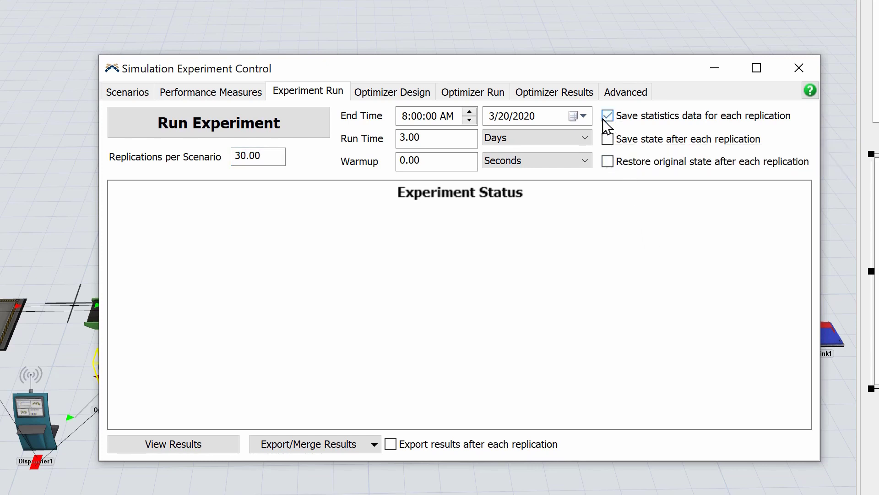
Step: Run the experiment, allow its network access through the firewall, and close the experiment control once all scenarios finish
left_click(208, 122)
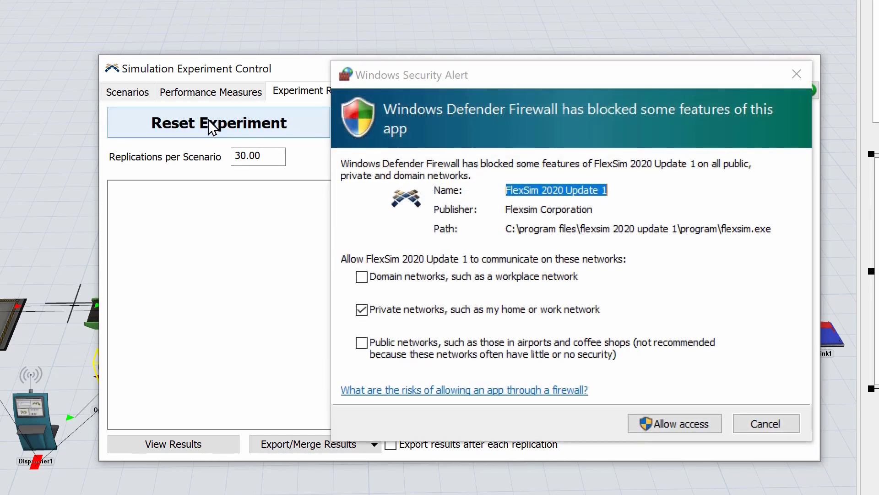
left_click(701, 426)
left_click(699, 423)
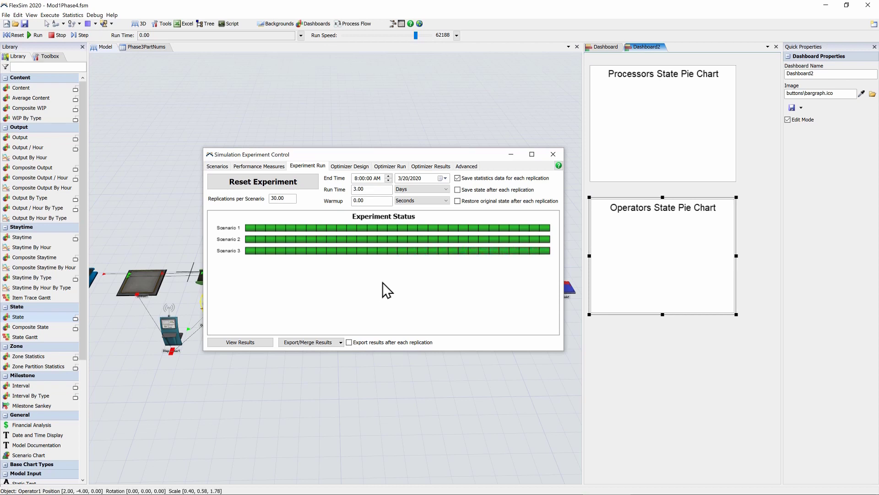
left_click(553, 154)
Step: Move both state pie charts into the dashboard's upper-left corner, with the operators chart directly beneath the processors chart
left_click_drag(634, 201, 631, 185)
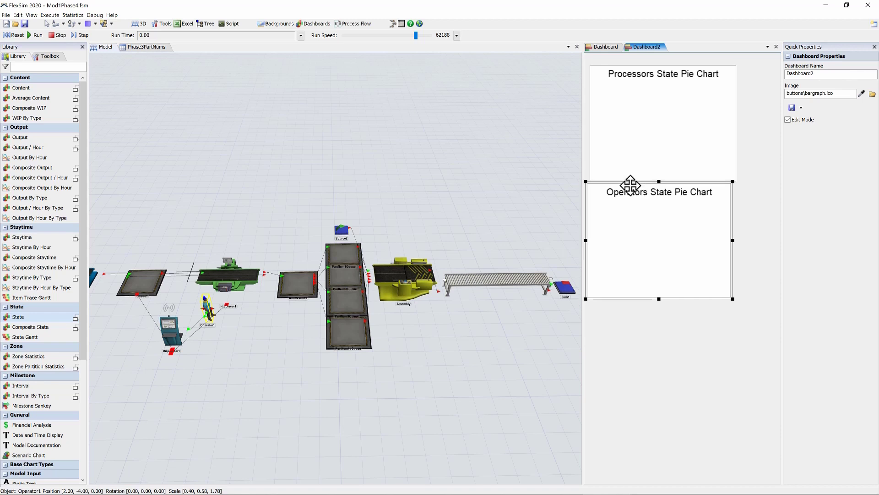
left_click_drag(615, 73, 611, 62)
left_click(607, 195)
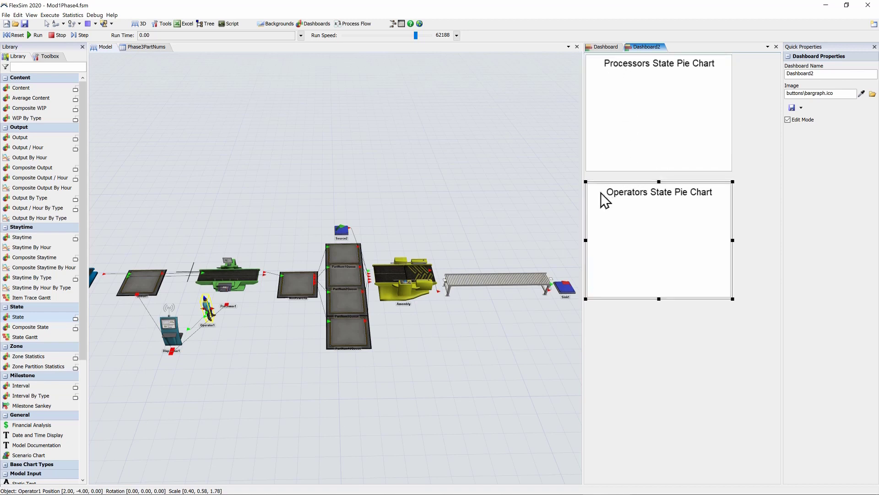
left_click_drag(608, 194, 599, 169)
left_click(620, 306)
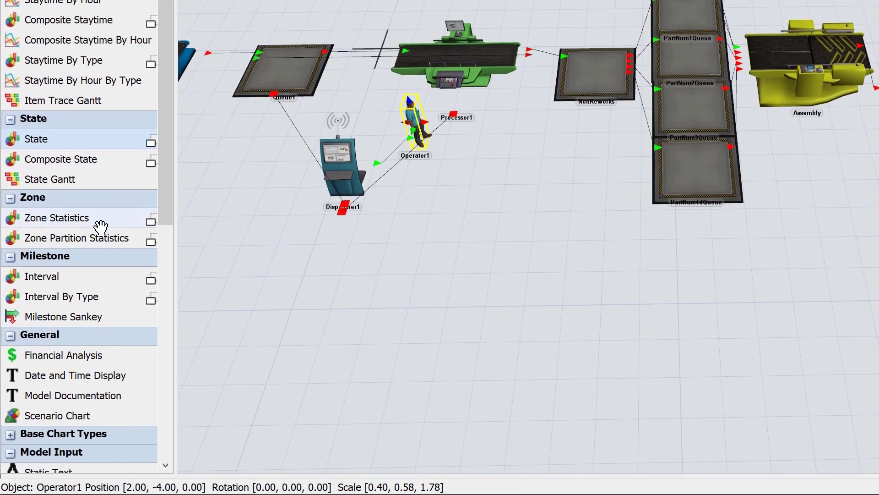
Step: Add a Scenario Chart below the pie charts, based on State (Processors State Pie Chart), including Scenarios 1, 2 and 3
left_click_drag(85, 418, 695, 262)
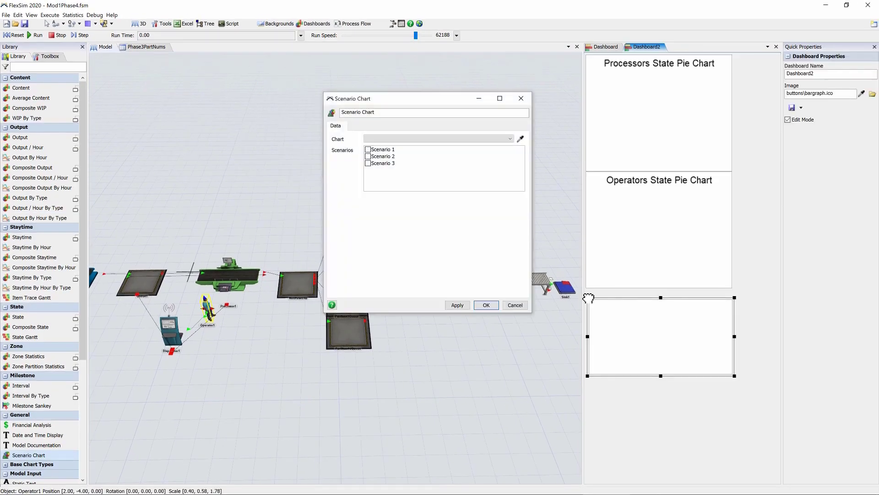
left_click(388, 139)
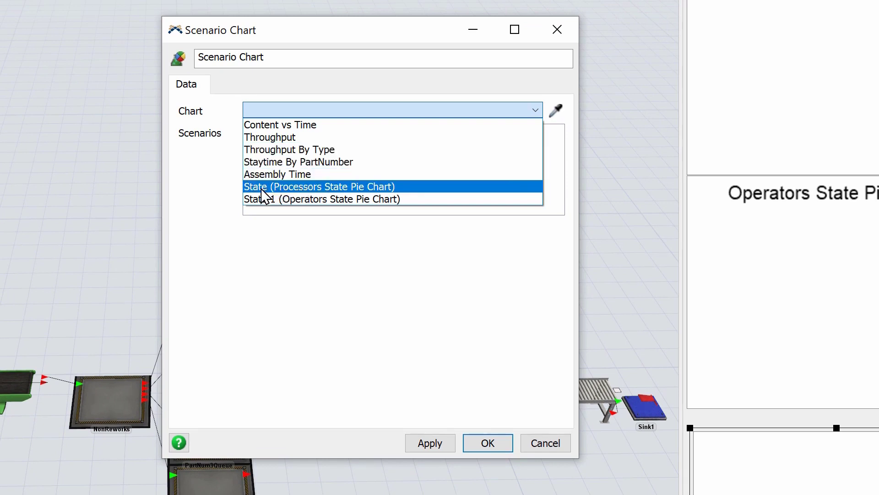
left_click(375, 188)
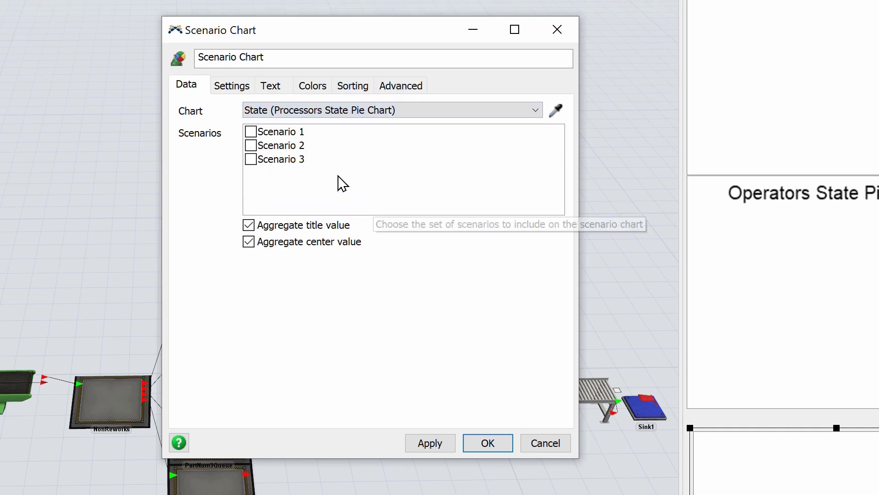
left_click(251, 132)
left_click(251, 146)
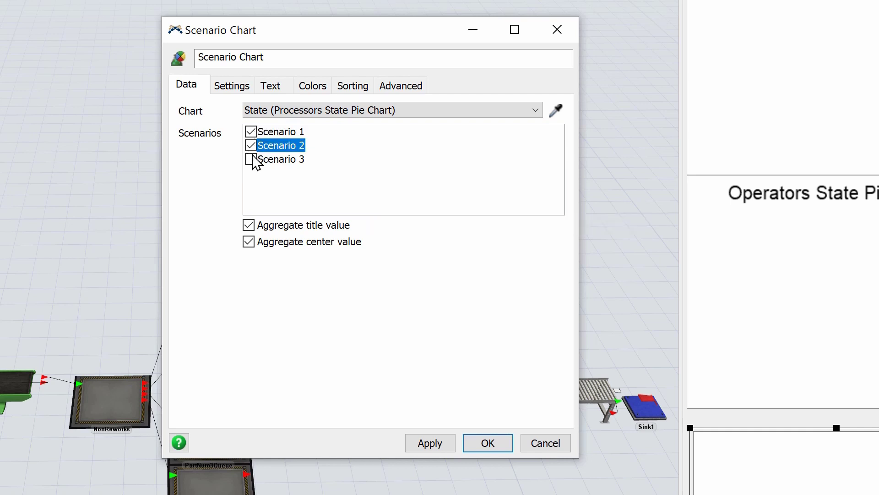
left_click(251, 160)
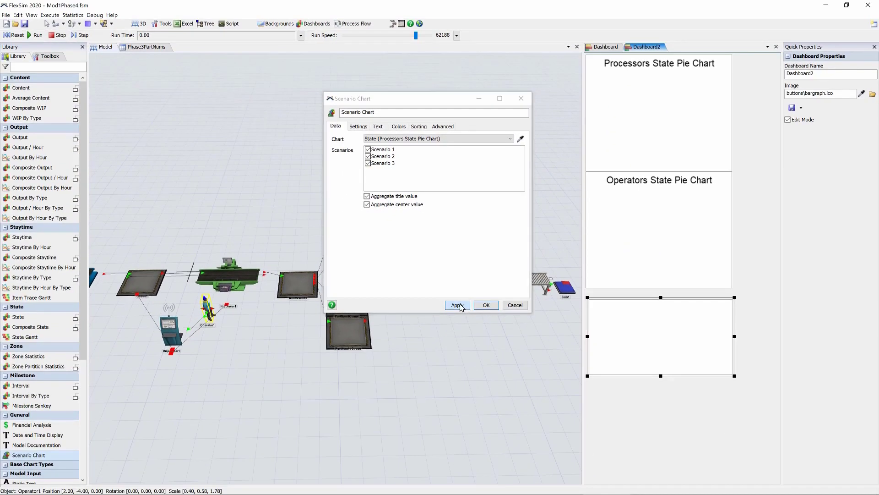
left_click(453, 336)
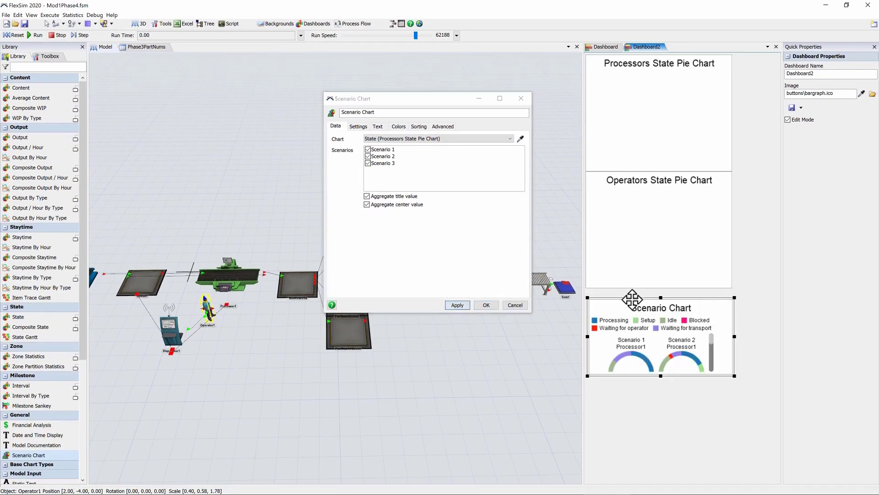
Step: Move the scenario chart up against the operators pie chart, enlarge it to show every processor's pie, and accept its properties
left_click_drag(632, 300, 631, 290)
left_click_drag(733, 367, 795, 464)
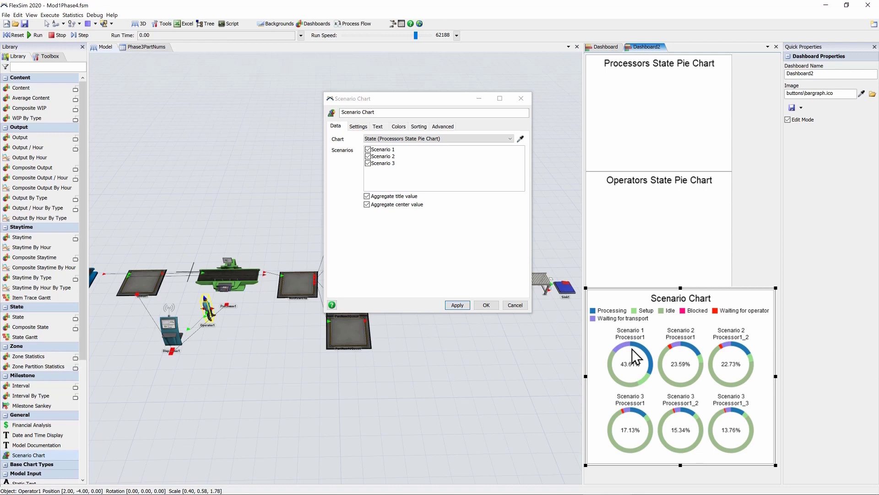
left_click_drag(681, 465, 681, 481)
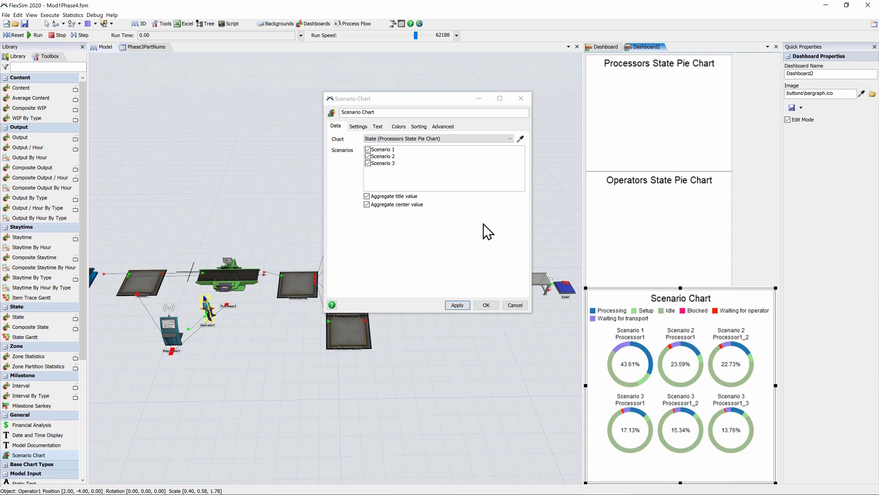
left_click(486, 305)
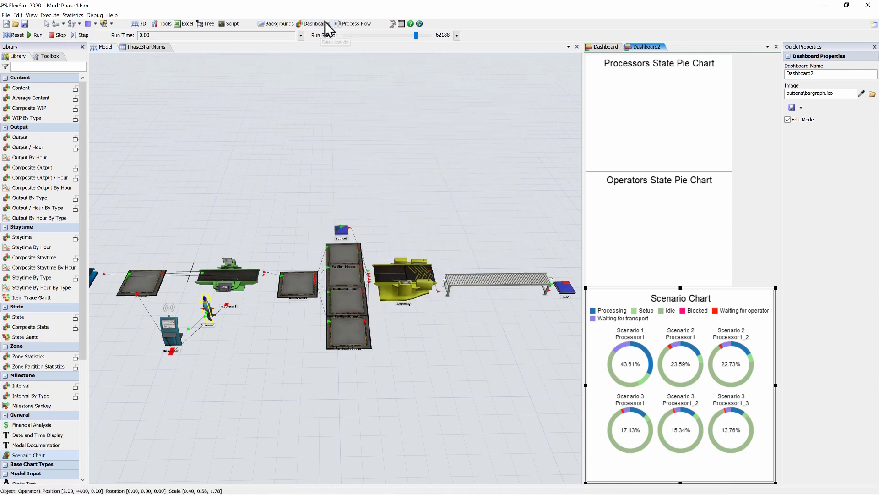
Step: Widen the dashboard area and add a second Scenario Chart beside the processors pie chart
left_click_drag(585, 109, 414, 130)
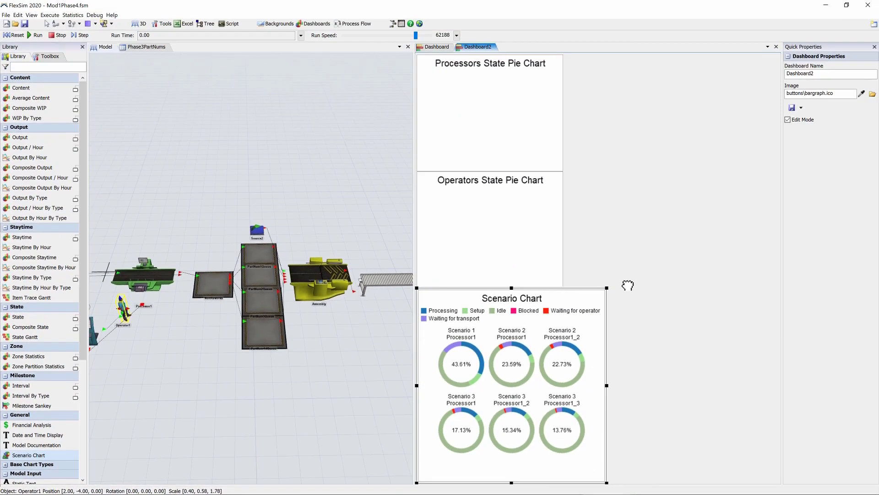
left_click_drag(628, 286, 574, 98)
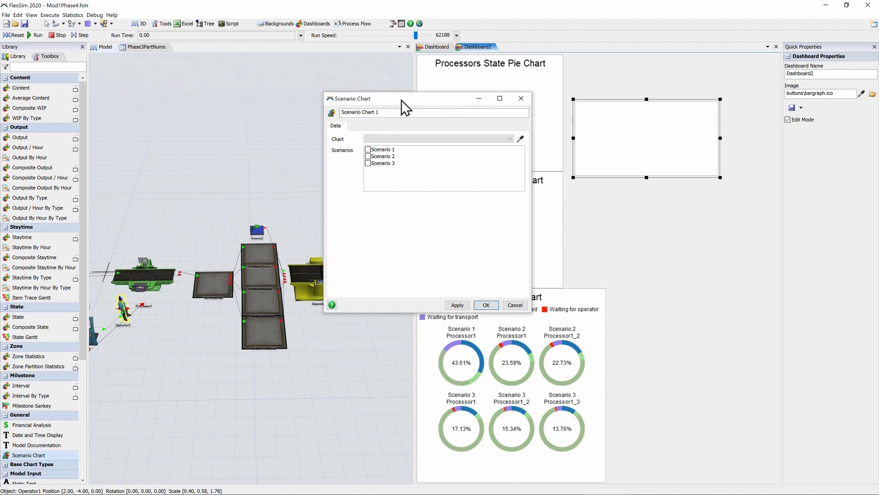
left_click_drag(401, 100, 282, 138)
Step: Base the second scenario chart on State 1 (Operators State Pie Chart) and include Scenarios 1, 2 and 3
left_click(316, 177)
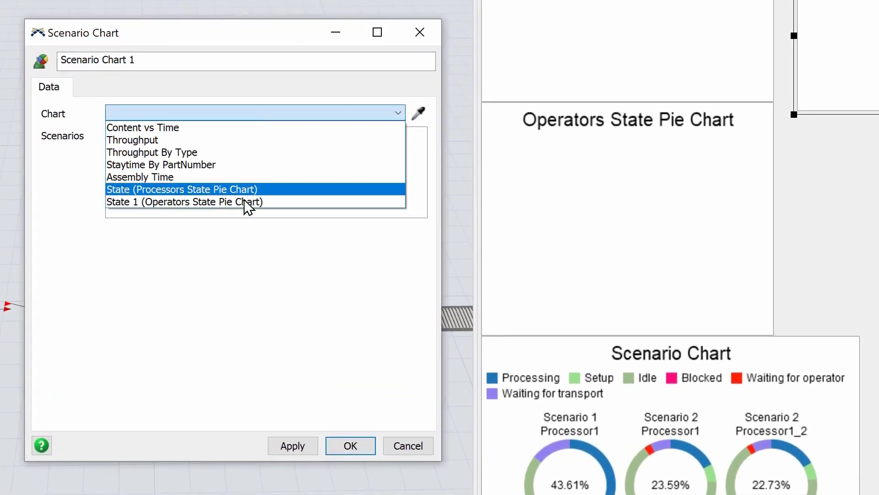
left_click(231, 203)
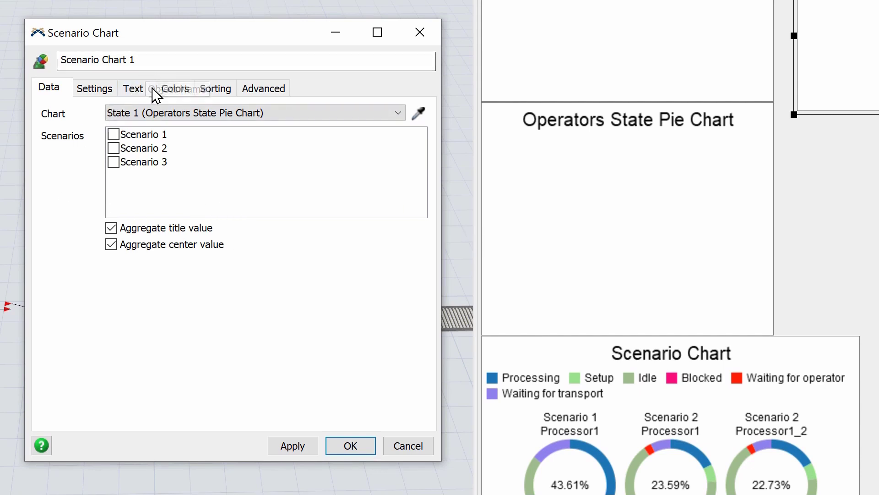
left_click(113, 134)
left_click(113, 148)
left_click(113, 162)
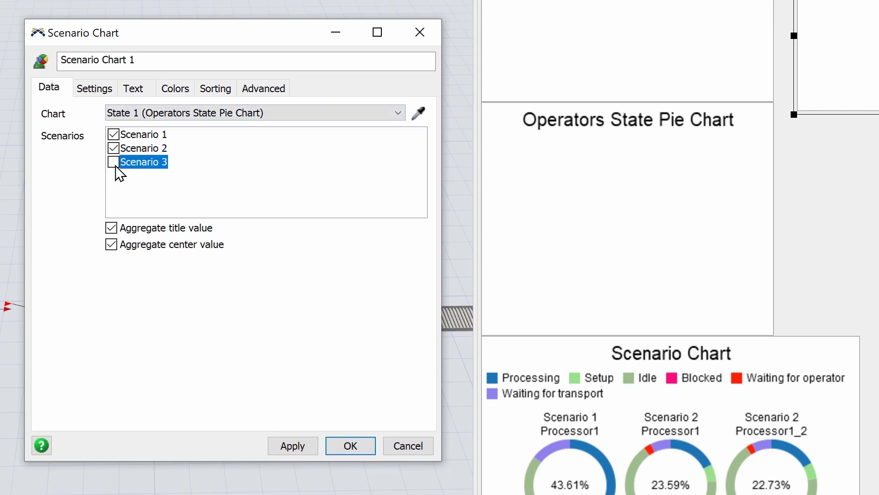
Step: Enable a custom title for the second scenario chart and set it to "Operator States"
left_click(148, 91)
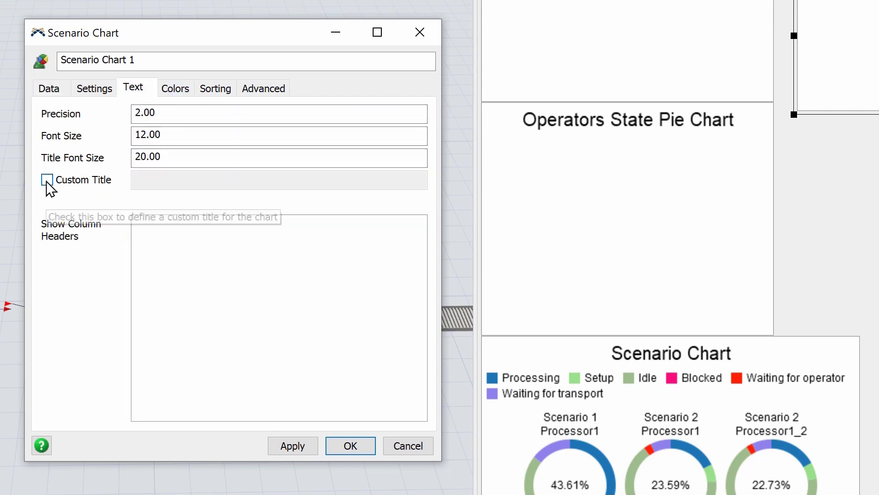
left_click(47, 180)
left_click(177, 179)
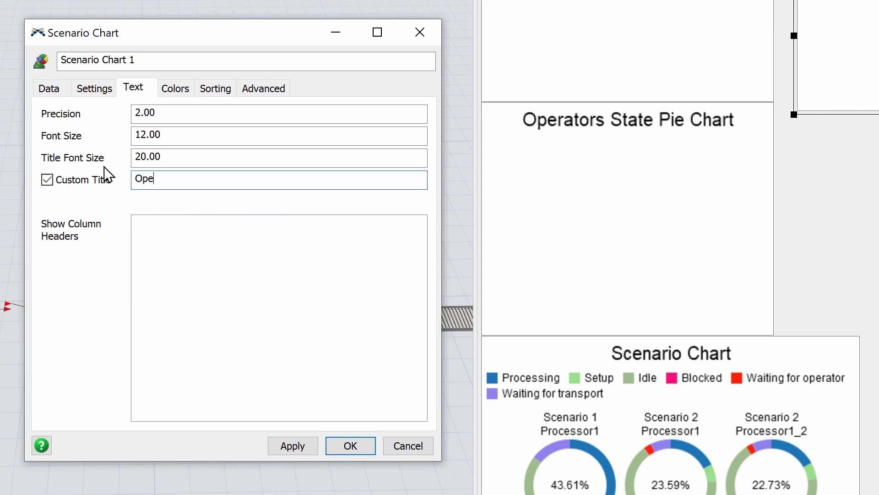
type("Operator States")
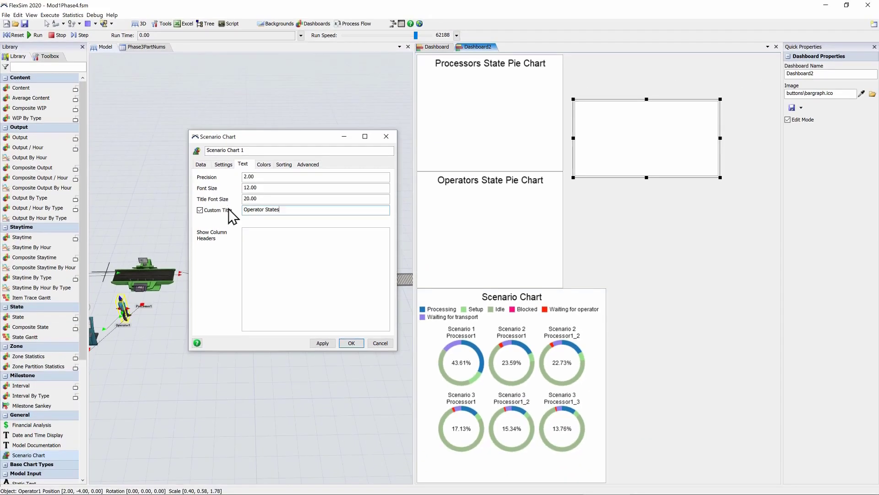
Step: Accept the Operator States chart's properties, move it up beside the processors pie chart, and enlarge it to show every operator's pie
left_click(350, 344)
left_click_drag(661, 94, 656, 73)
left_click_drag(712, 141, 767, 249)
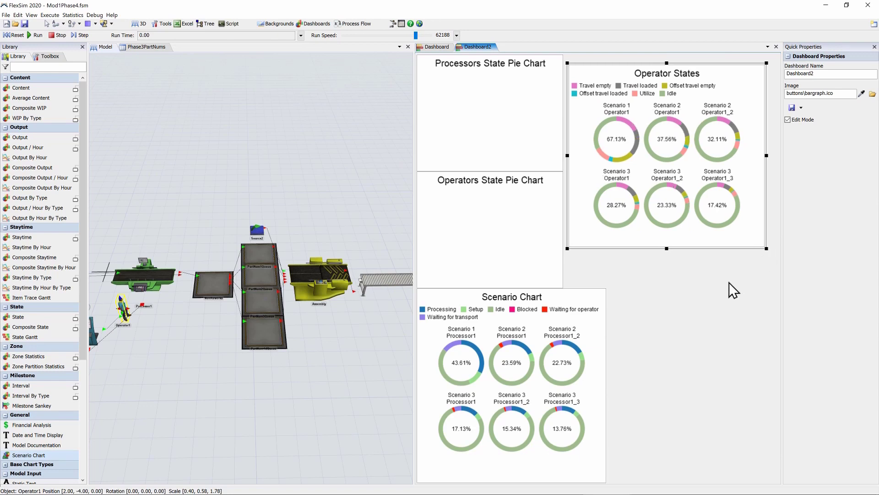
Step: Enable a custom title for the processors' scenario chart, set it to "Processor States", and accept the properties
double_click(597, 315)
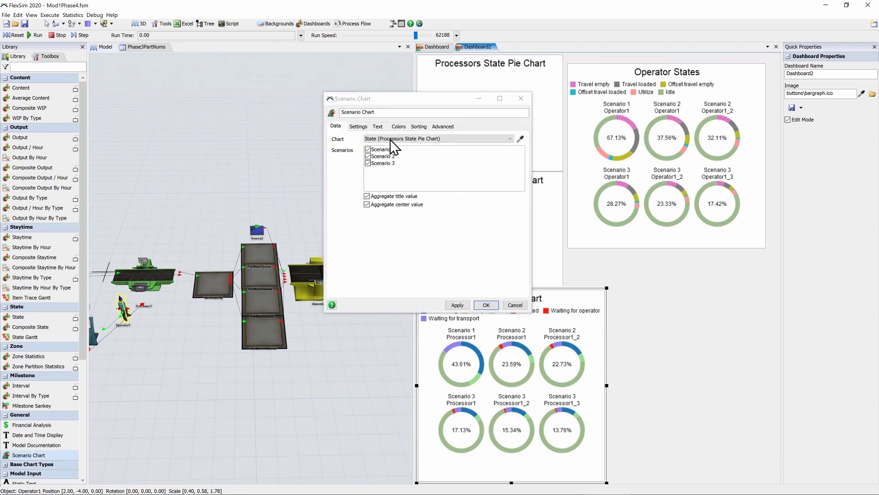
left_click(378, 126)
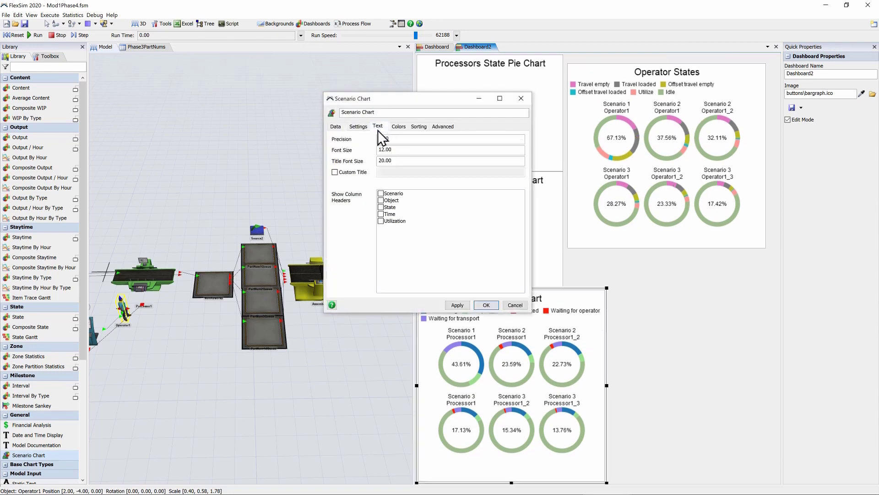
left_click(342, 173)
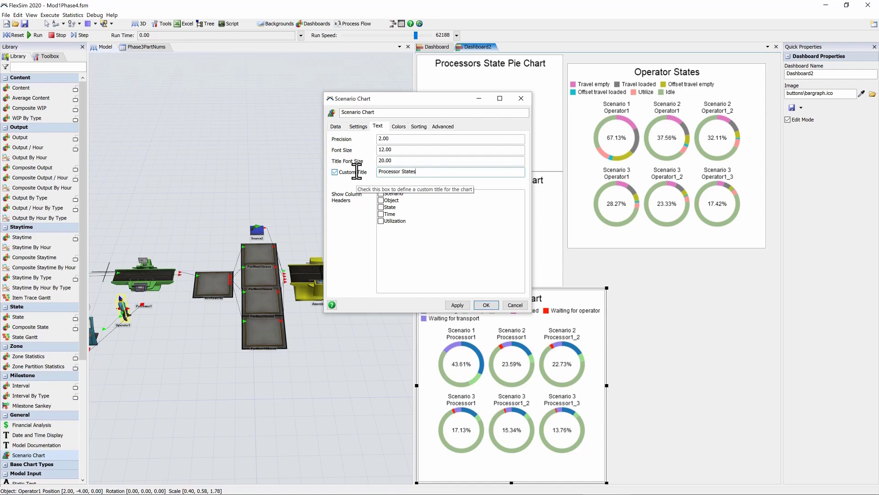
left_click(491, 305)
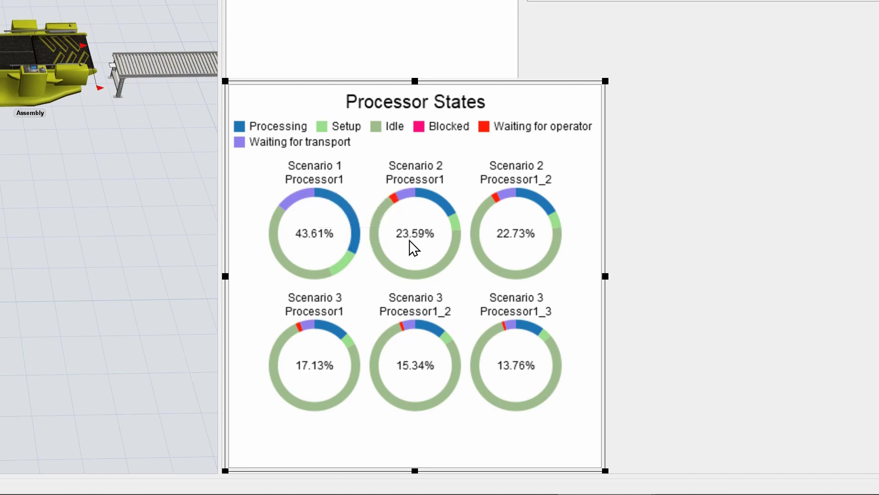
Step: Examine the waiting, processing and setup shares of Scenario 1's Processor1 pie, and select the Operator States chart for comparison
mouse_move(560, 238)
mouse_move(304, 195)
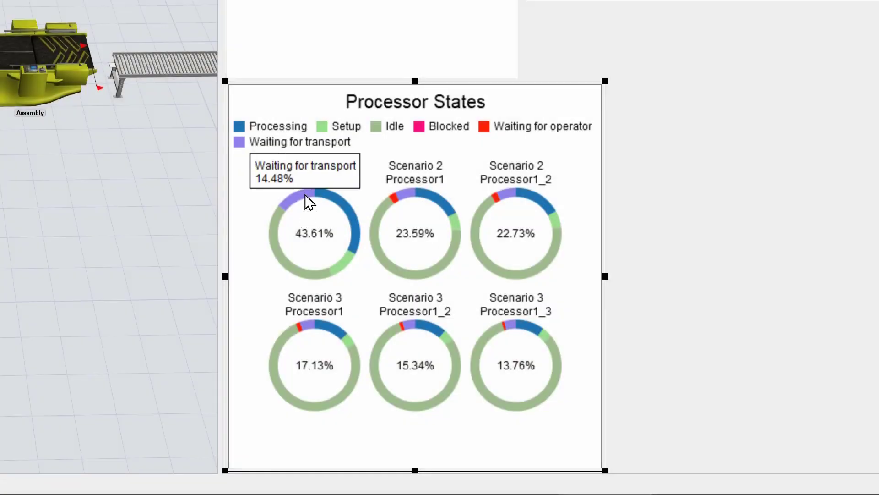
mouse_move(339, 211)
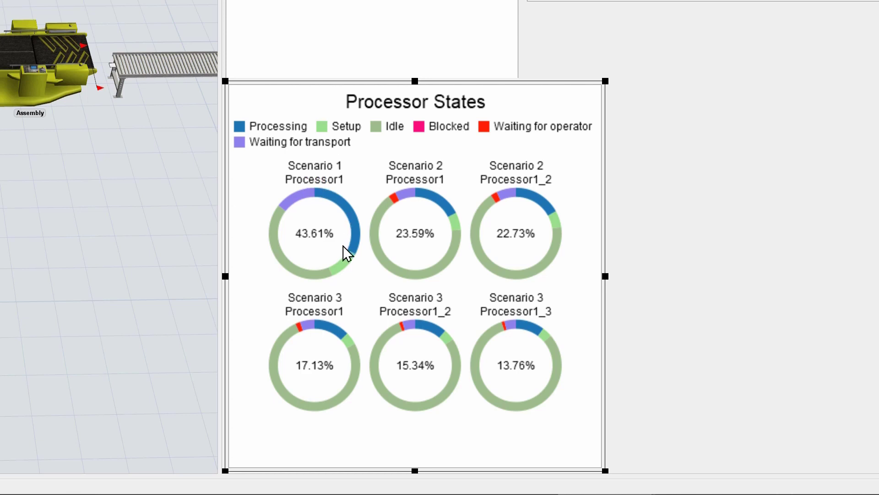
mouse_move(341, 265)
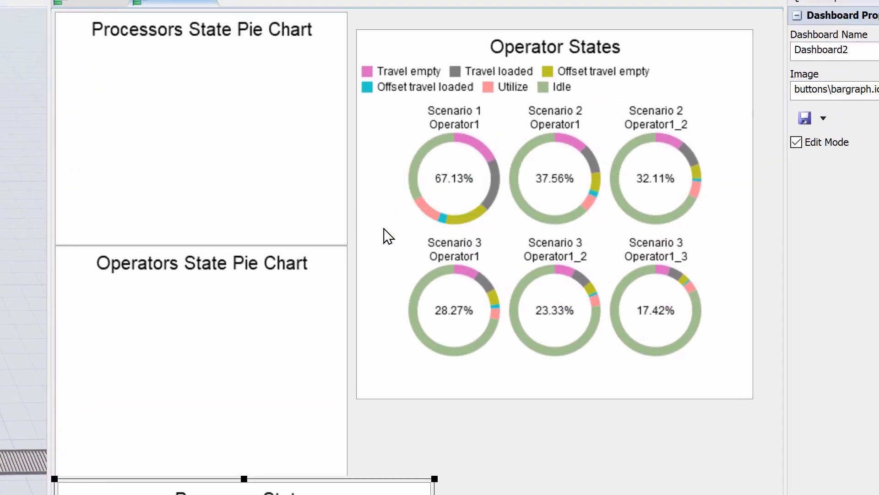
left_click(384, 228)
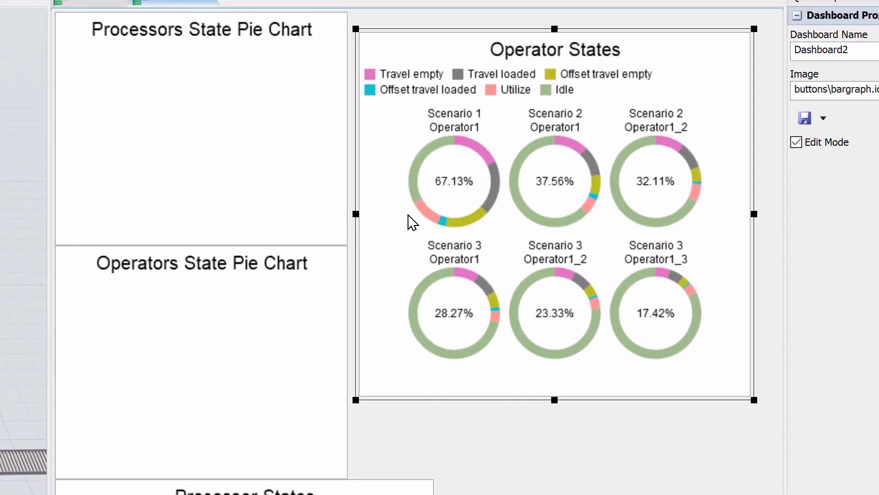